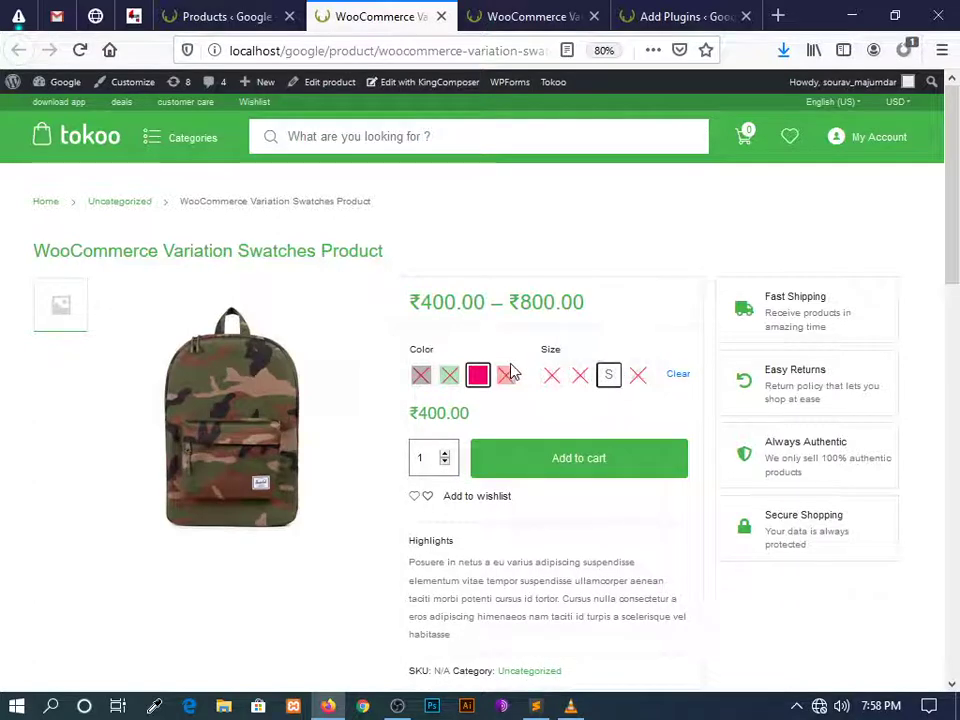
# Preview the swatches product's variations by choosing red with size XL, clearing the selection, and choosing green with size M
pyautogui.click(678, 375)
pyautogui.click(508, 378)
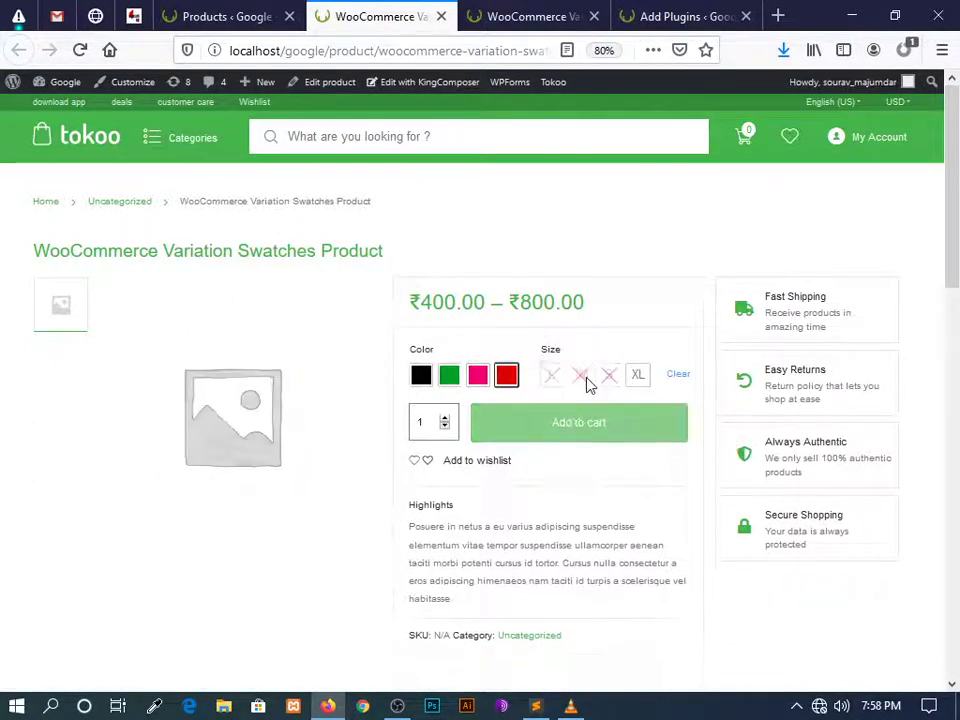
pyautogui.click(639, 380)
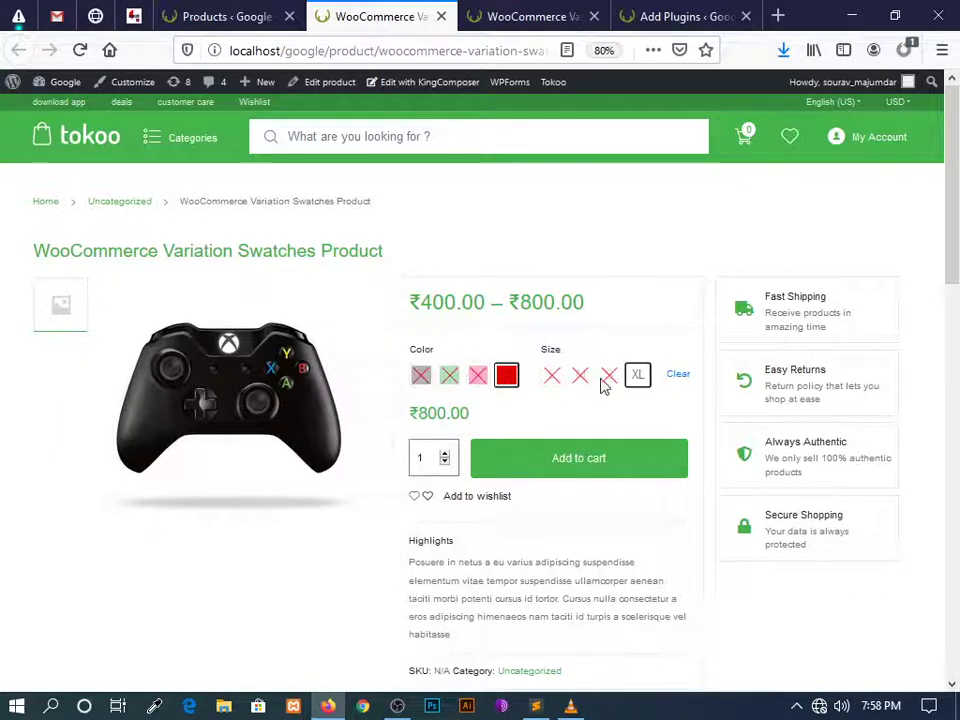
pyautogui.click(677, 380)
pyautogui.click(452, 386)
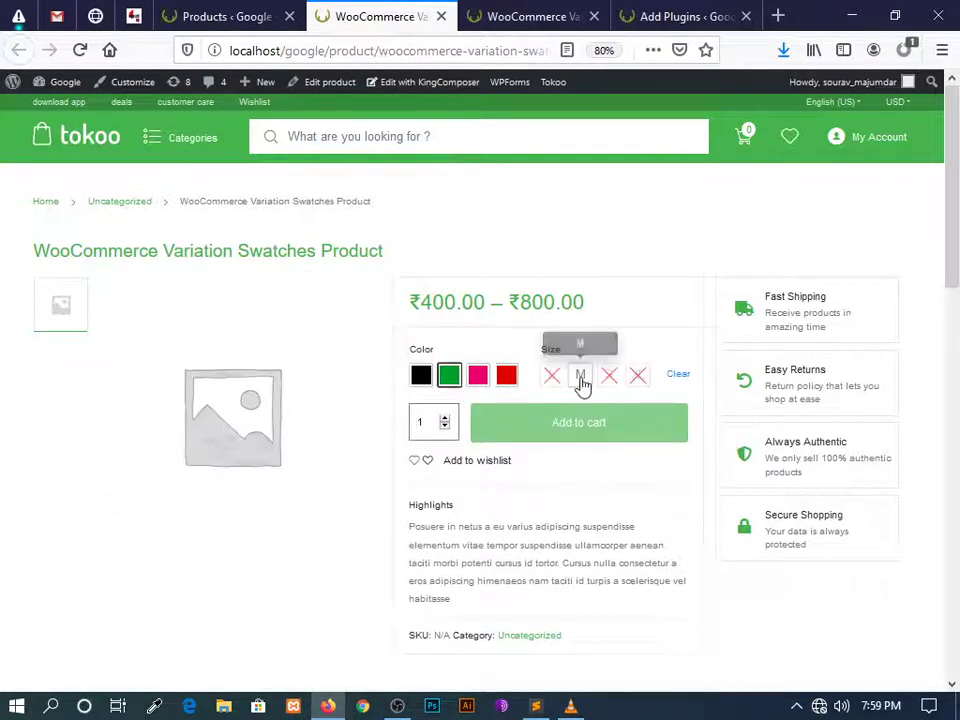
pyautogui.click(580, 378)
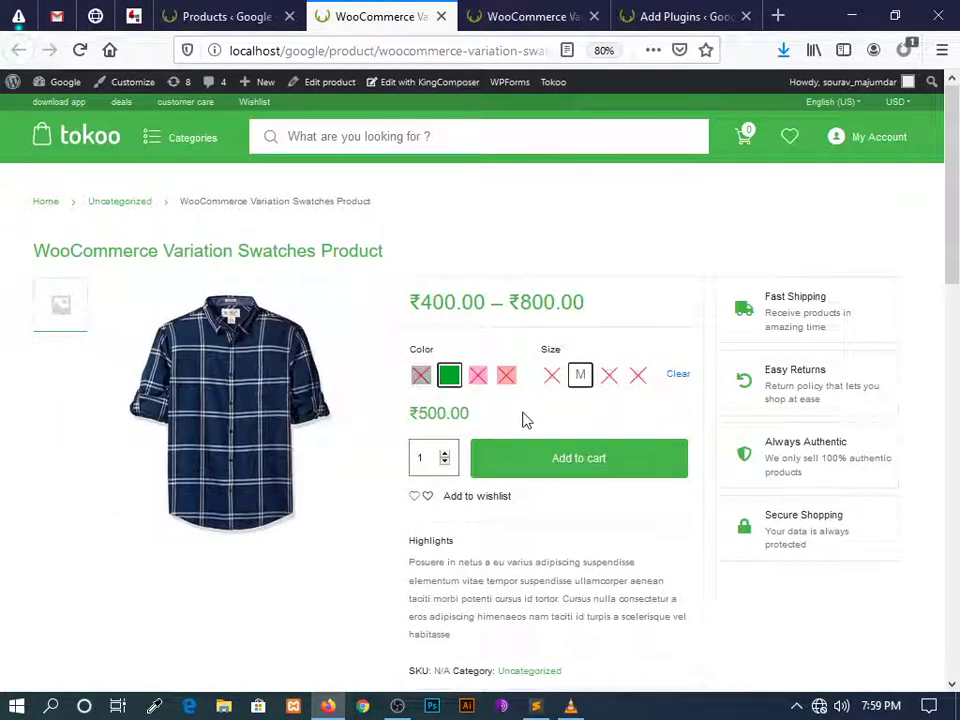
pyautogui.moveTo(71, 281); pyautogui.dragTo(30, 262)
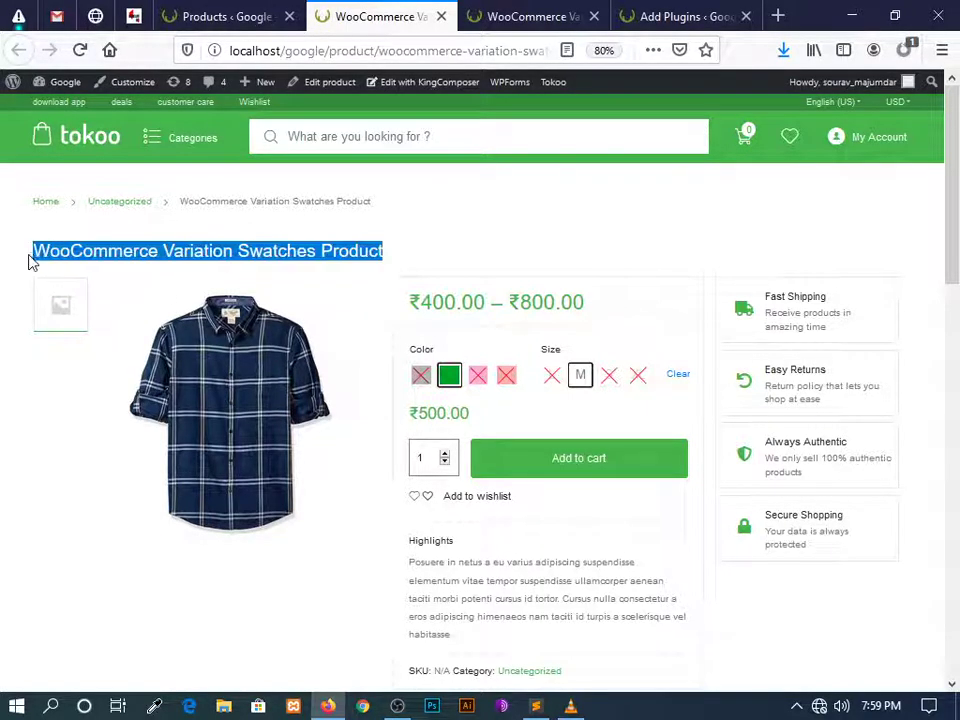
# Review the Variation Swatches for WooCommerce plugin in the plugin search results for "WooCommerce Variation Swatches"
pyautogui.click(712, 12)
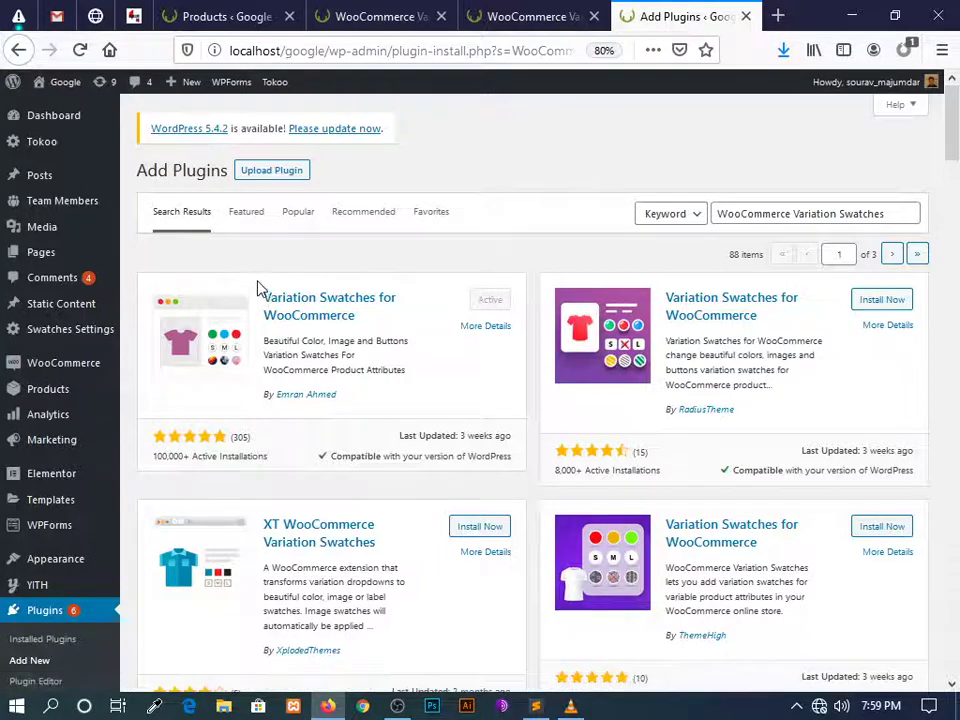
pyautogui.moveTo(259, 291); pyautogui.dragTo(368, 326)
pyautogui.scroll(-5, 36, 400)
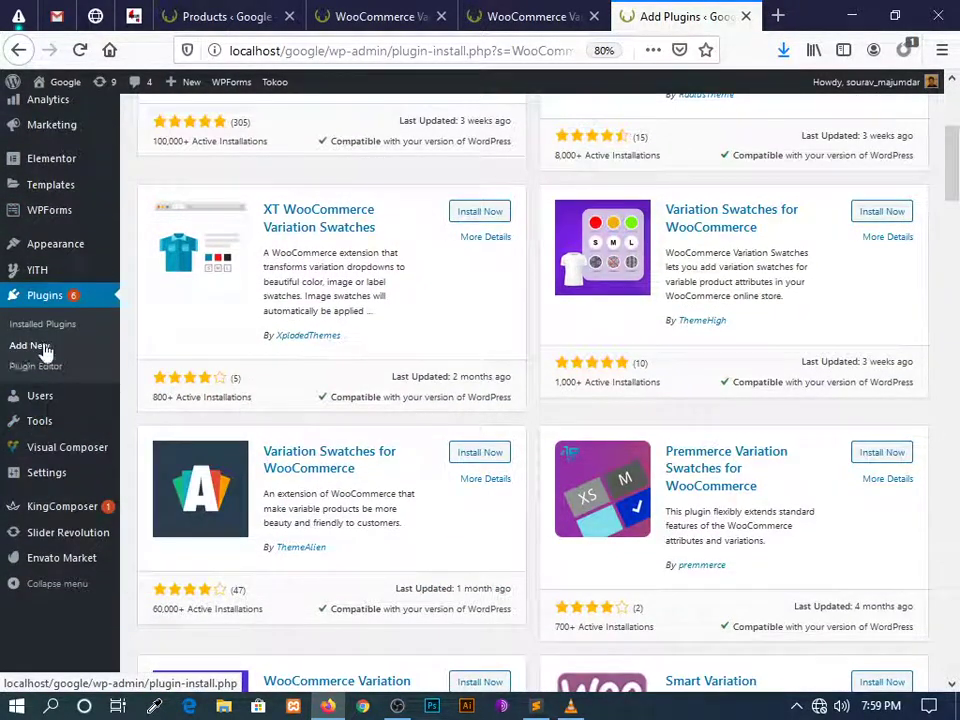
pyautogui.scroll(5, 463, 317)
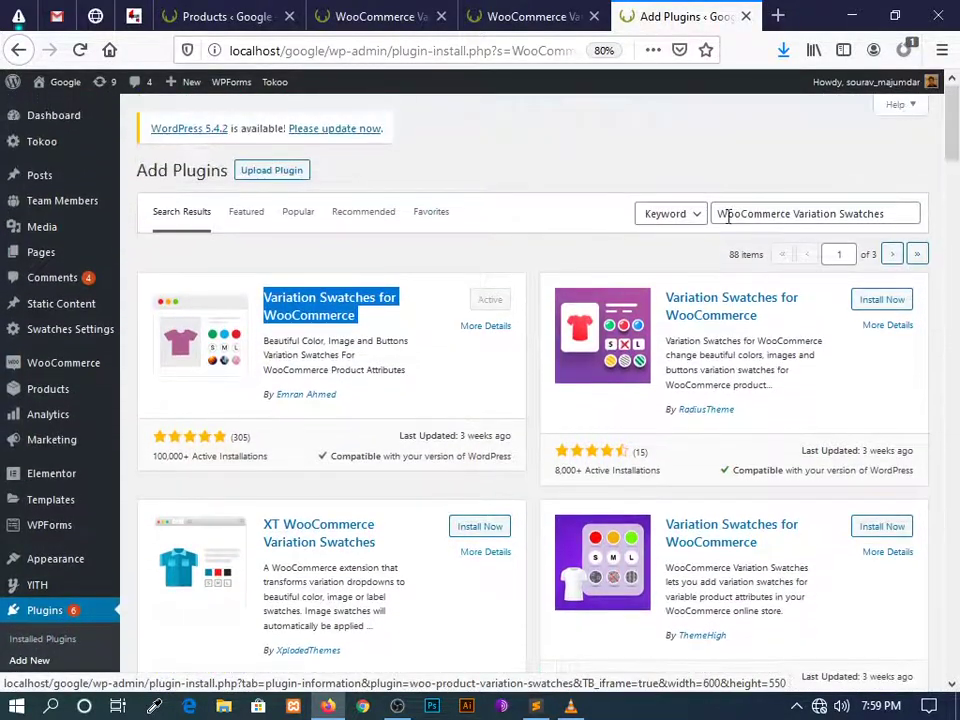
pyautogui.moveTo(728, 218); pyautogui.dragTo(885, 232)
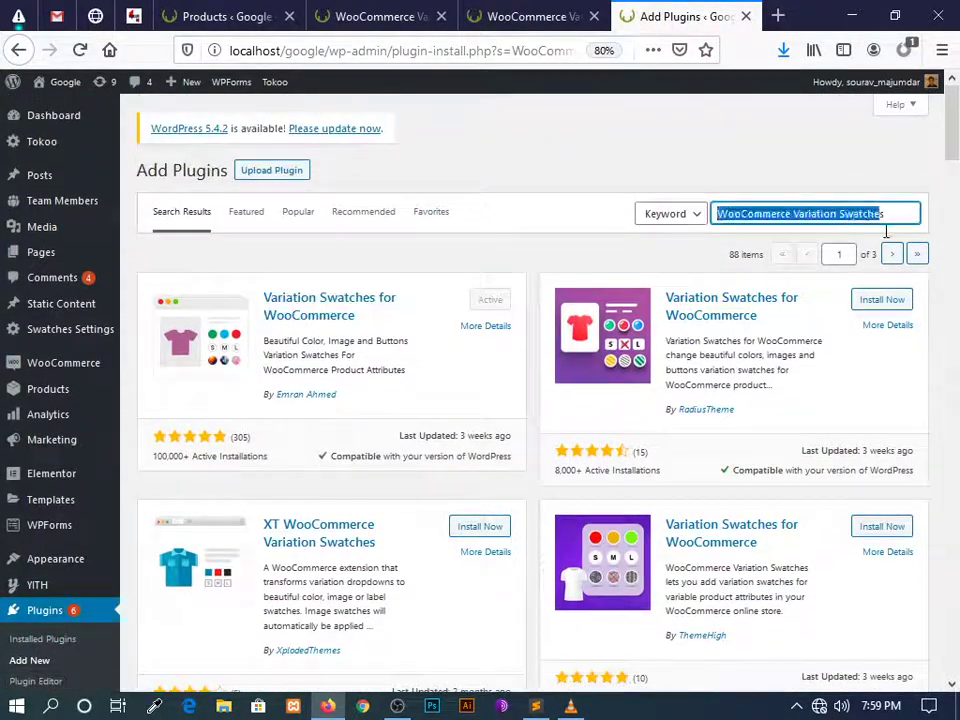
# Review the Simple visual options in the WooCommerce Variation Swatches settings, including tooltip, stylesheet, shape style and dropdown conversion
pyautogui.click(533, 12)
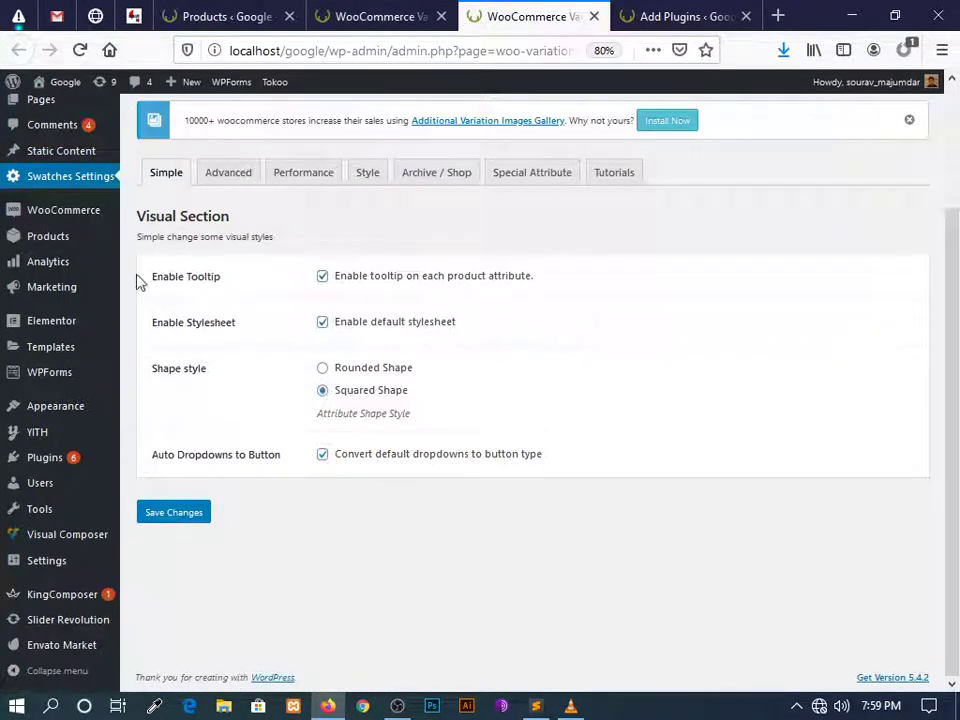
pyautogui.scroll(2, 190, 212)
pyautogui.scroll(1, 207, 215)
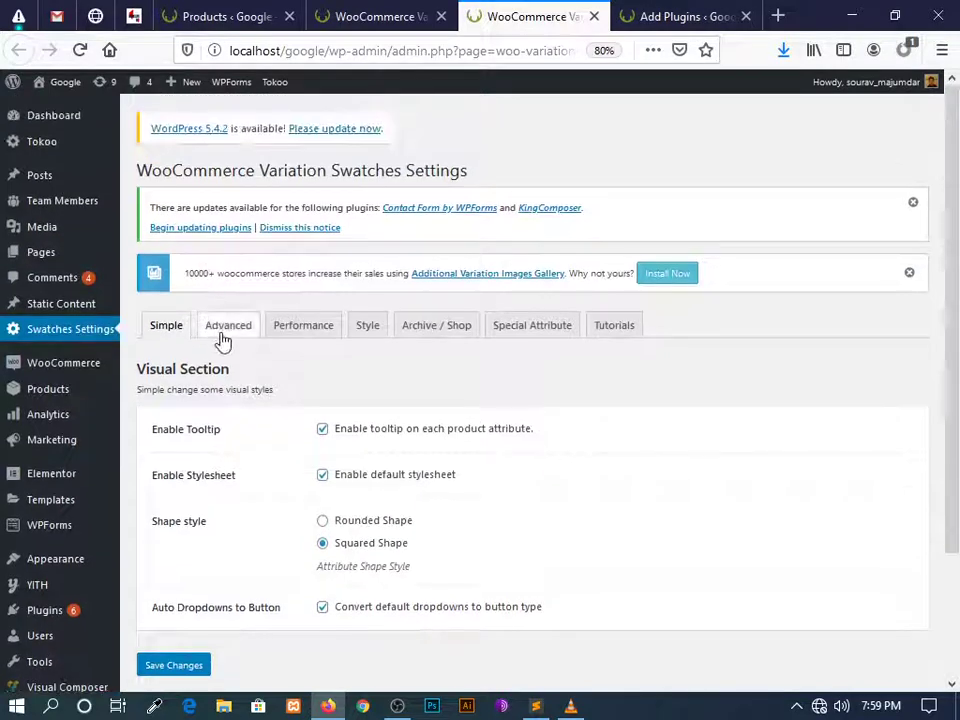
pyautogui.scroll(-3, 221, 339)
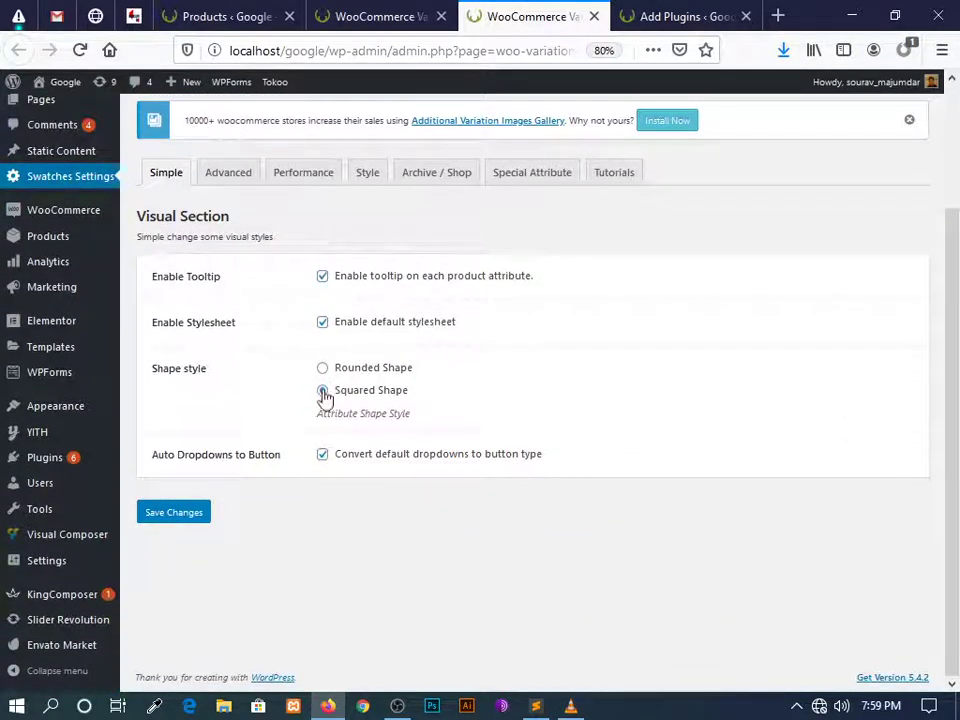
# Add a product attribute named Color with archives enabled and the type set to Color
pyautogui.click(262, 12)
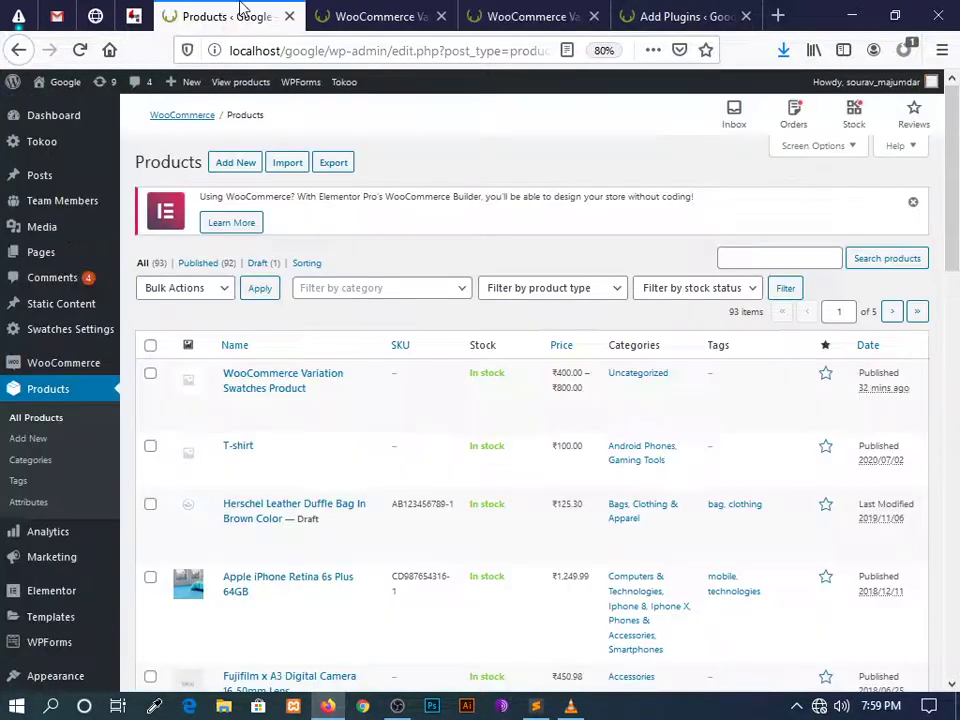
pyautogui.click(29, 504)
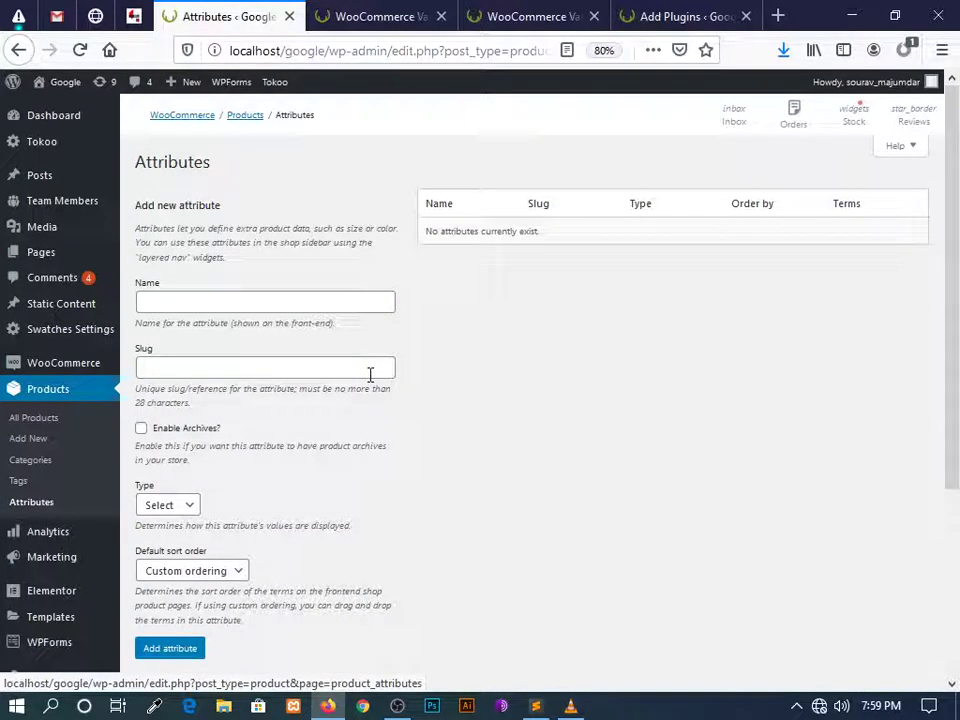
pyautogui.click(322, 305)
pyautogui.write('Color')
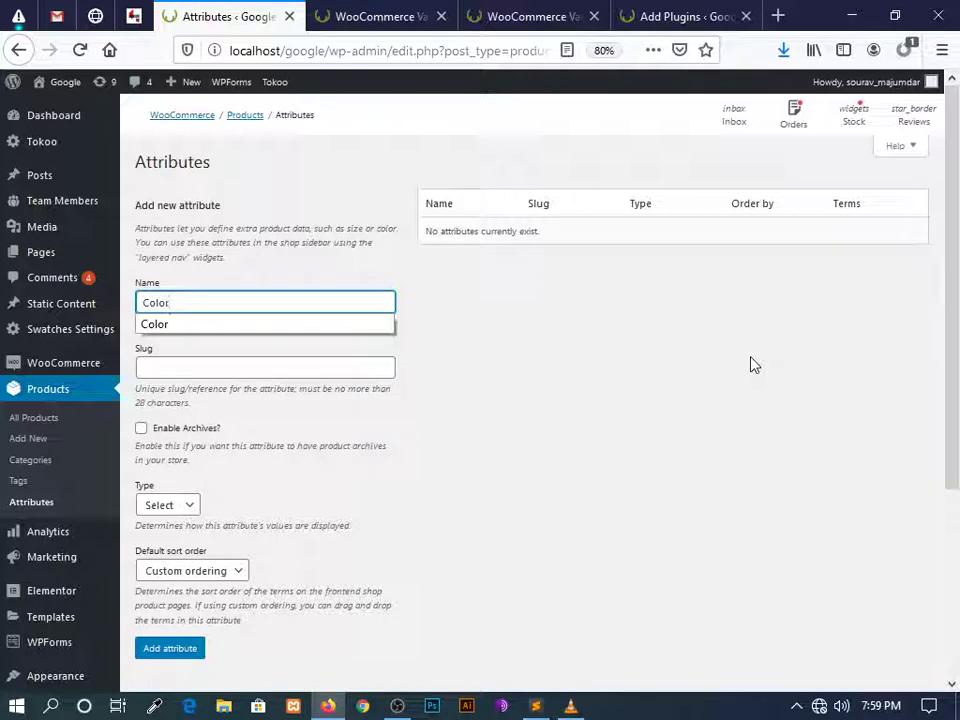
pyautogui.click(537, 420)
pyautogui.scroll(-3, 290, 474)
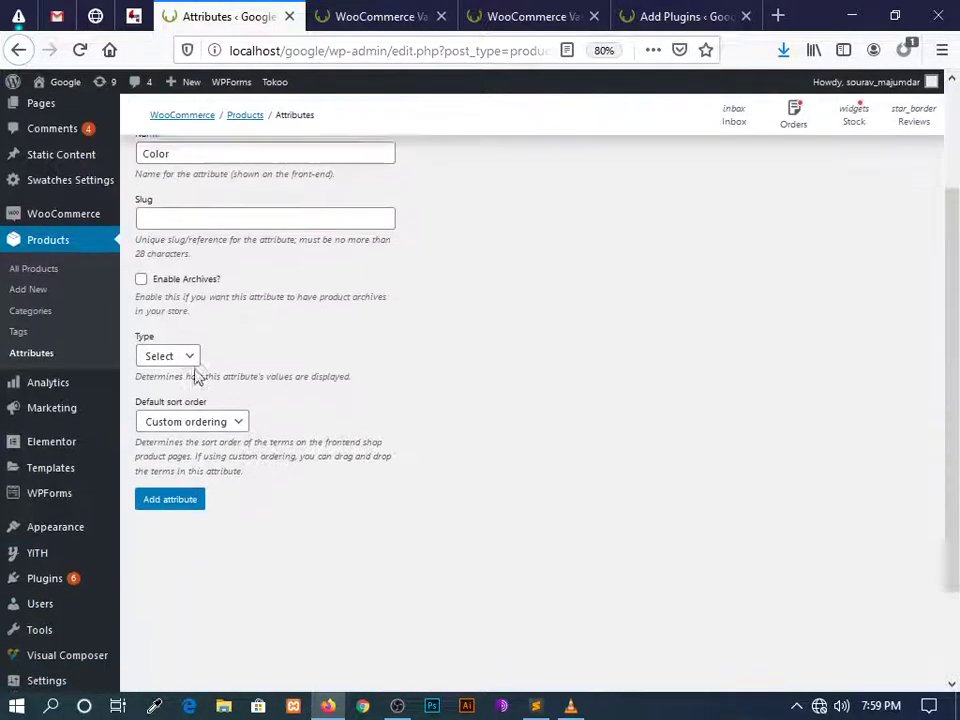
pyautogui.click(142, 271)
pyautogui.click(168, 363)
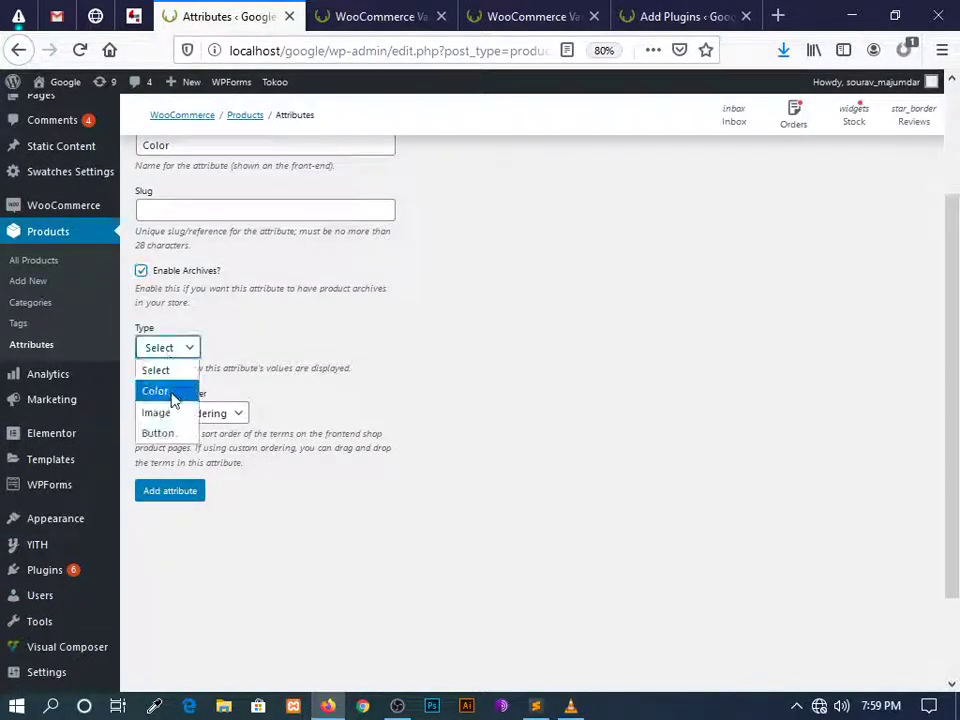
pyautogui.click(169, 393)
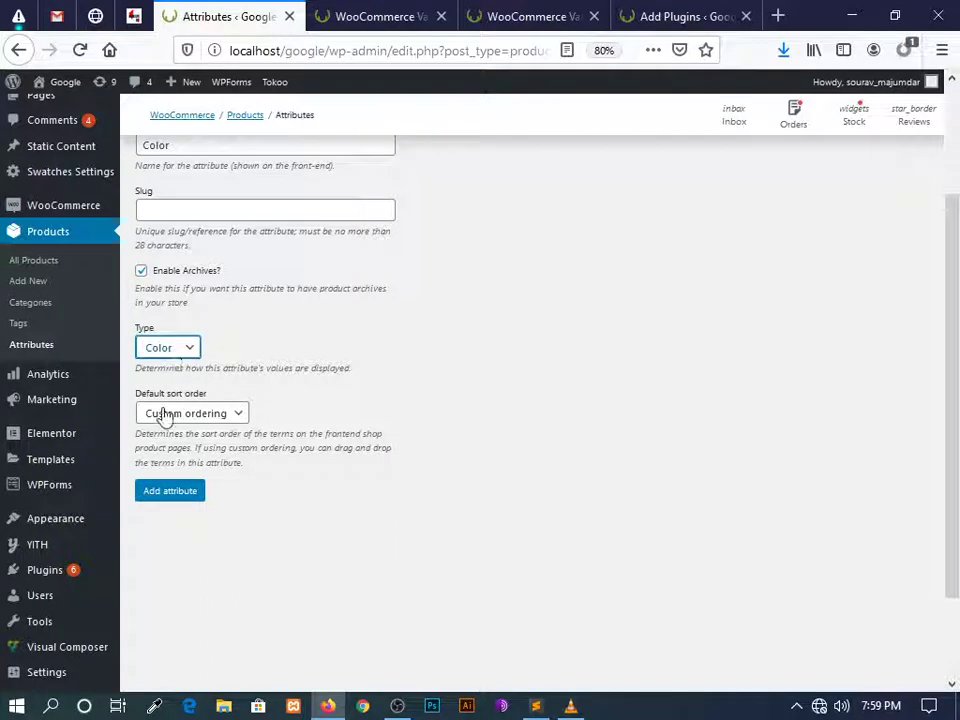
pyautogui.click(171, 492)
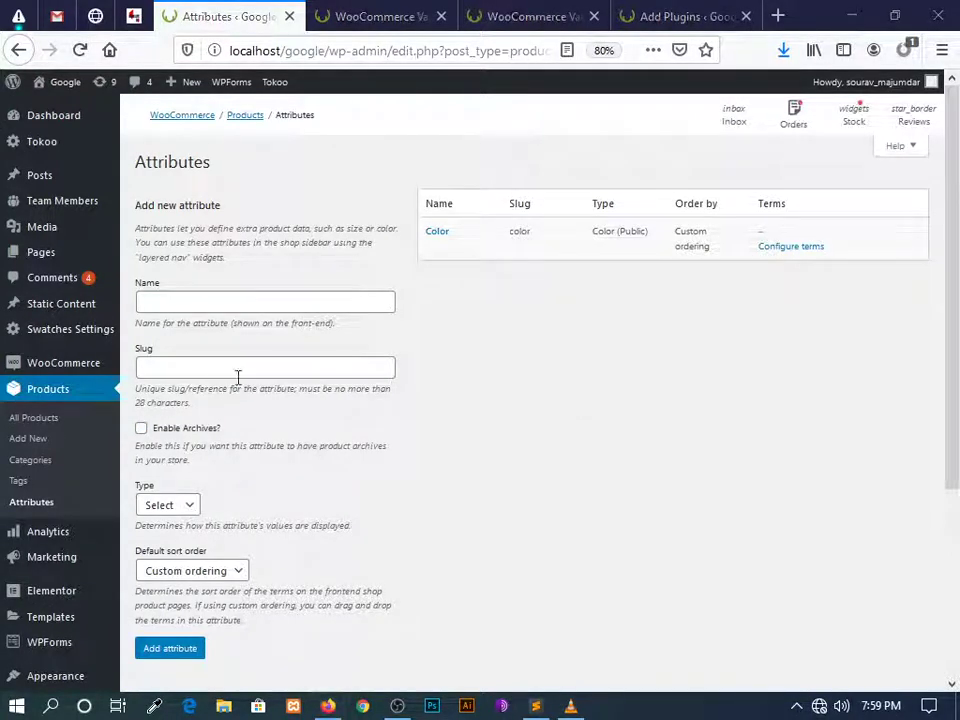
# Add a second product attribute named Size with archives enabled and the type set to Button
pyautogui.click(188, 305)
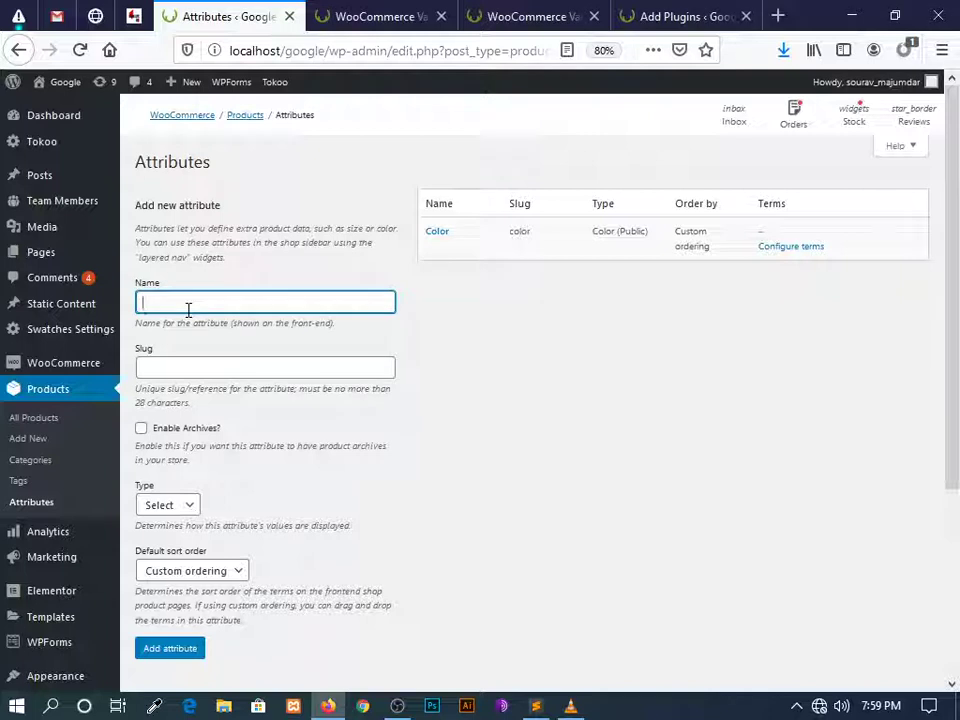
pyautogui.write('S')
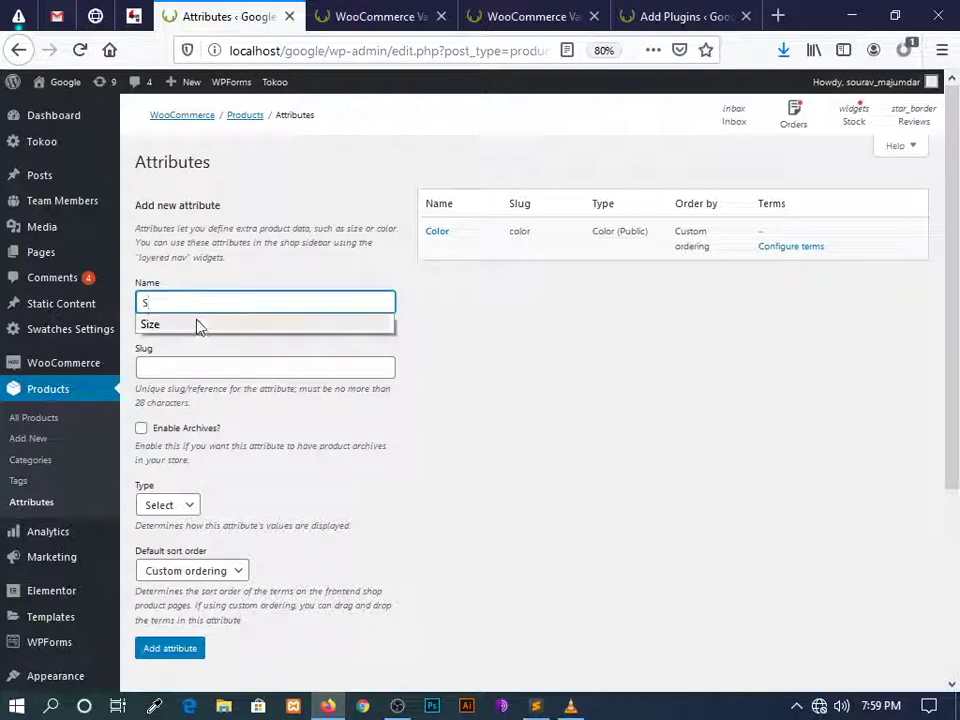
pyautogui.click(197, 325)
pyautogui.click(141, 428)
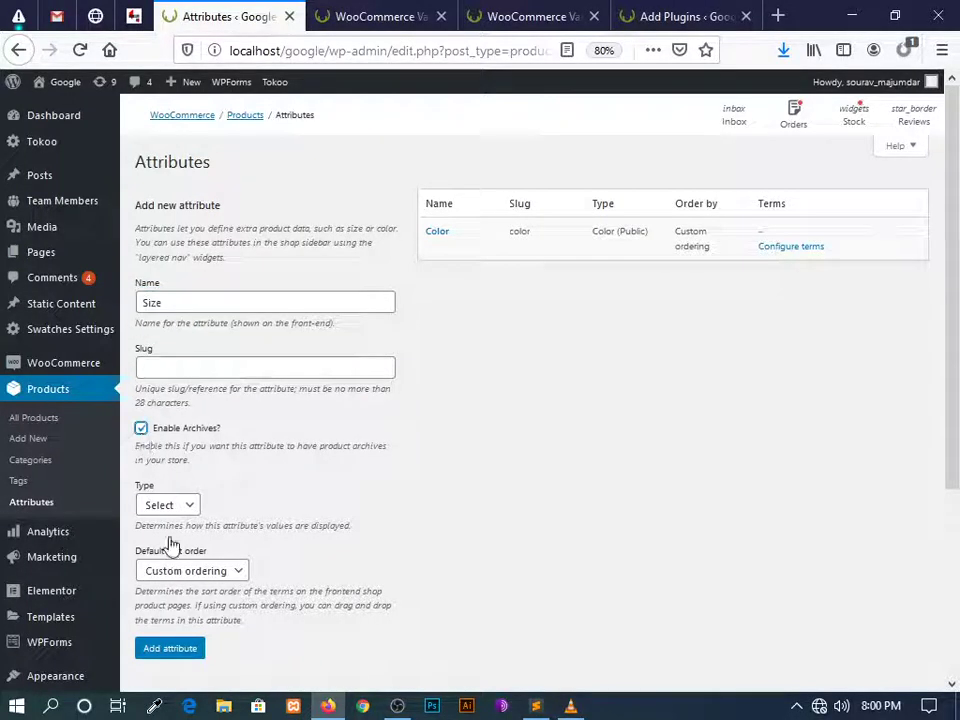
pyautogui.click(168, 505)
pyautogui.click(157, 591)
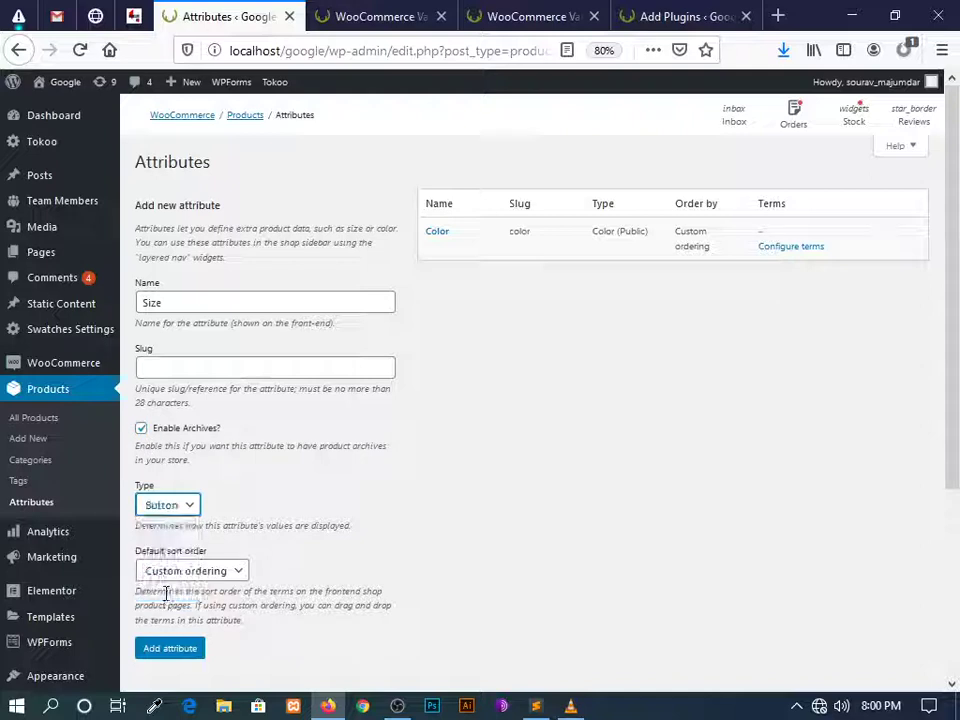
pyautogui.click(167, 649)
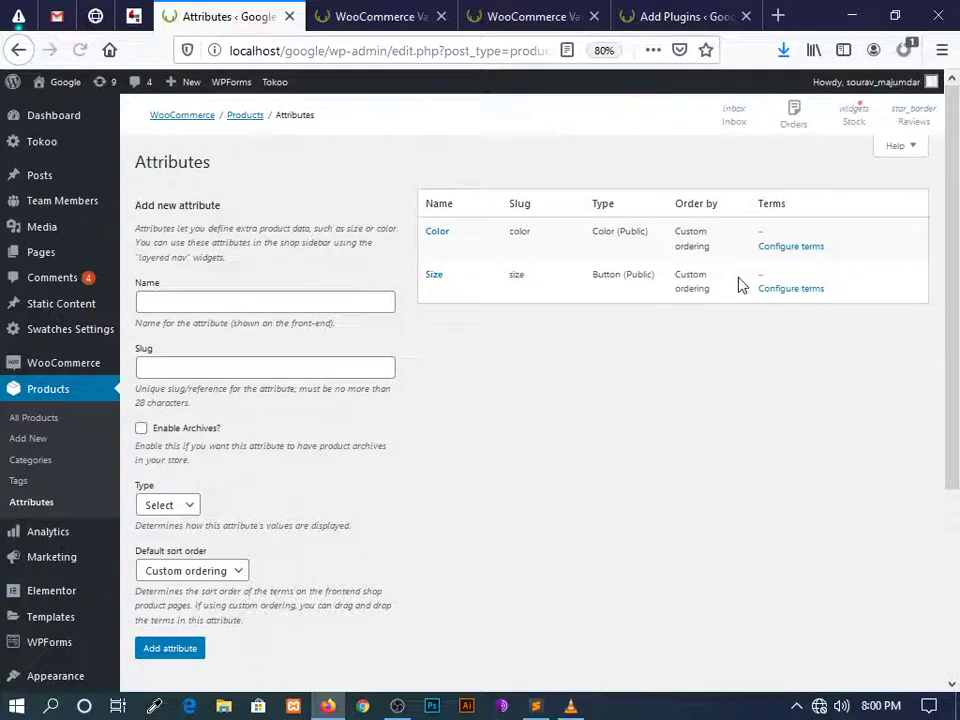
# Open the term configuration of the Color attribute and name a new term Red
pyautogui.click(768, 247)
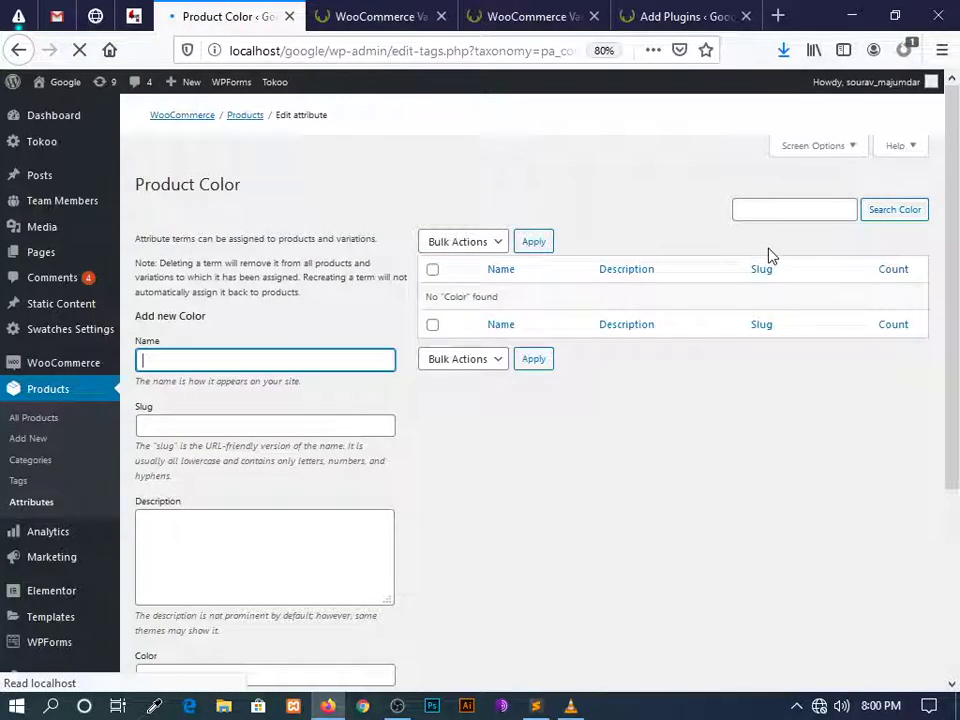
pyautogui.click(315, 338)
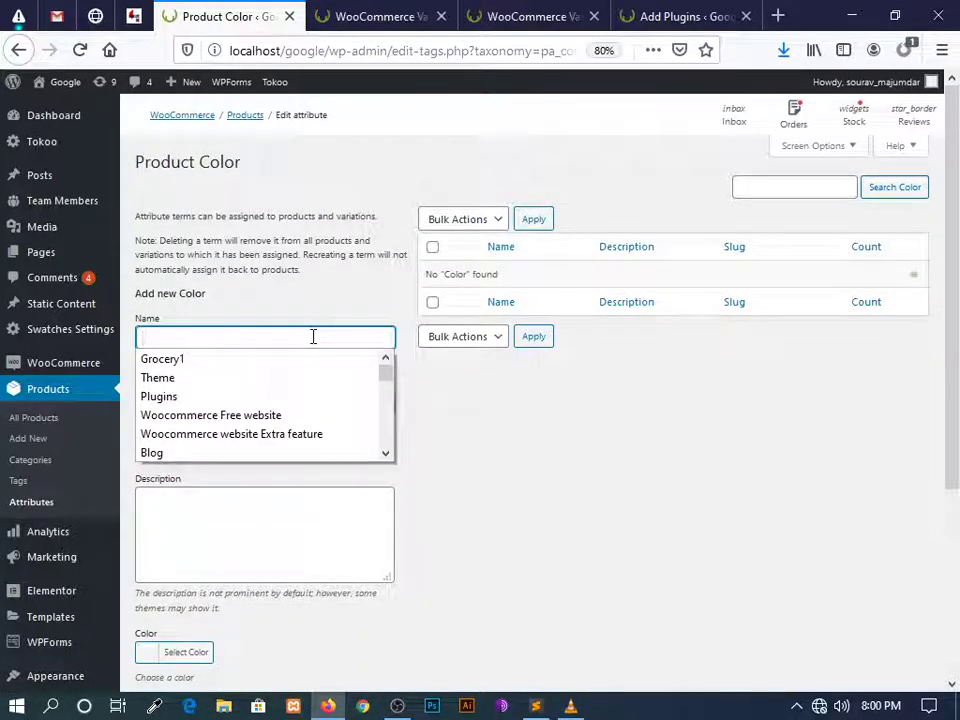
pyautogui.write('Re')
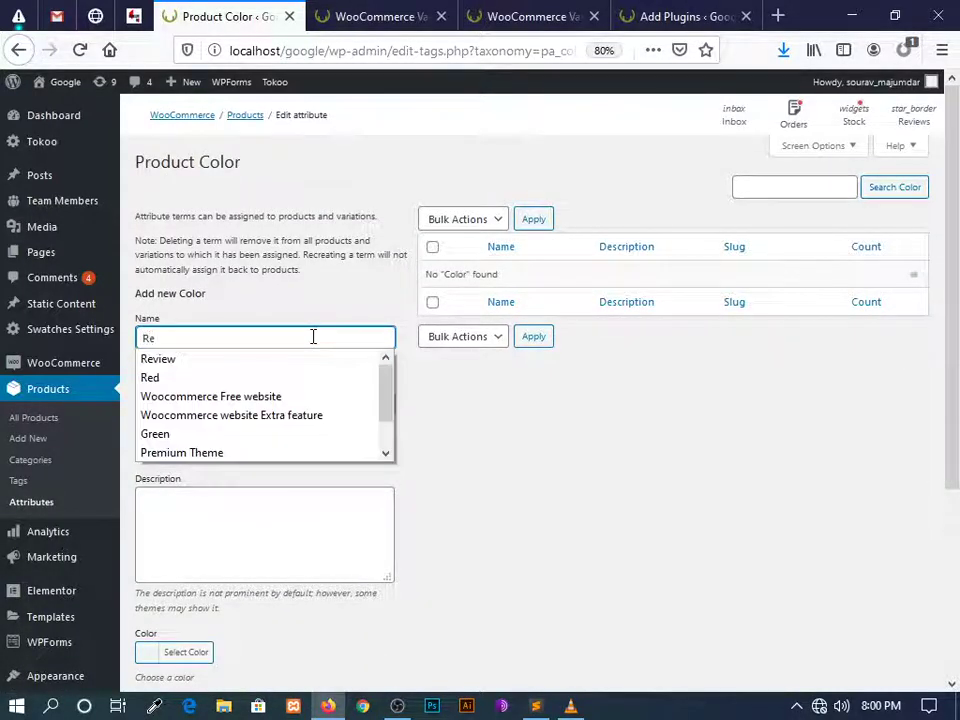
pyautogui.write('d')
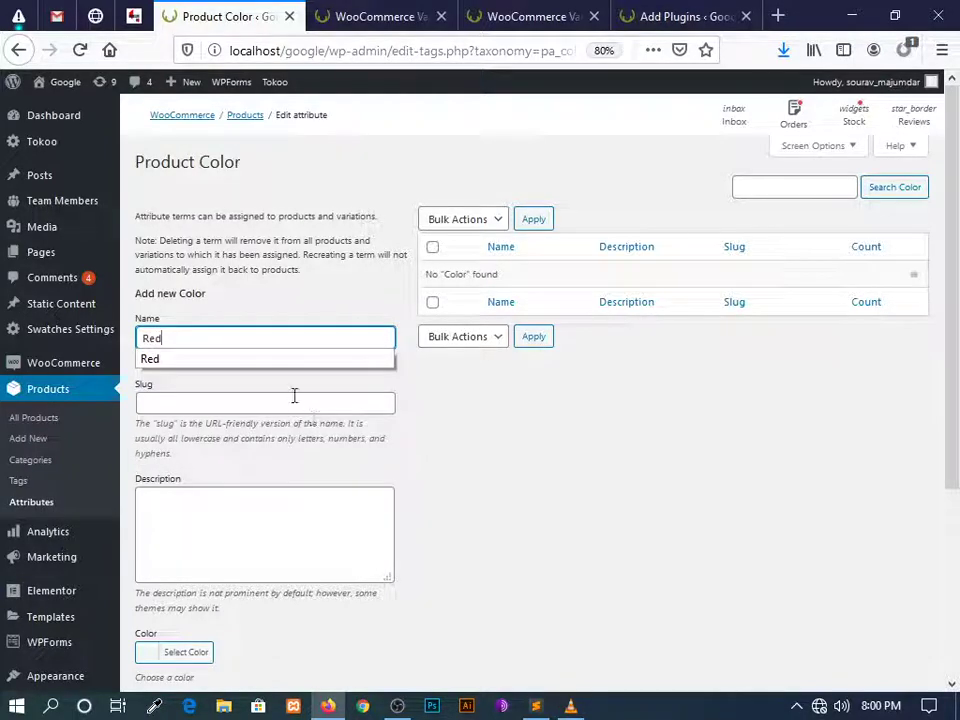
pyautogui.click(291, 362)
# Set the Red term's swatch color to #dd0000 and add the term
pyautogui.scroll(-2, 263, 490)
pyautogui.scroll(-1, 263, 490)
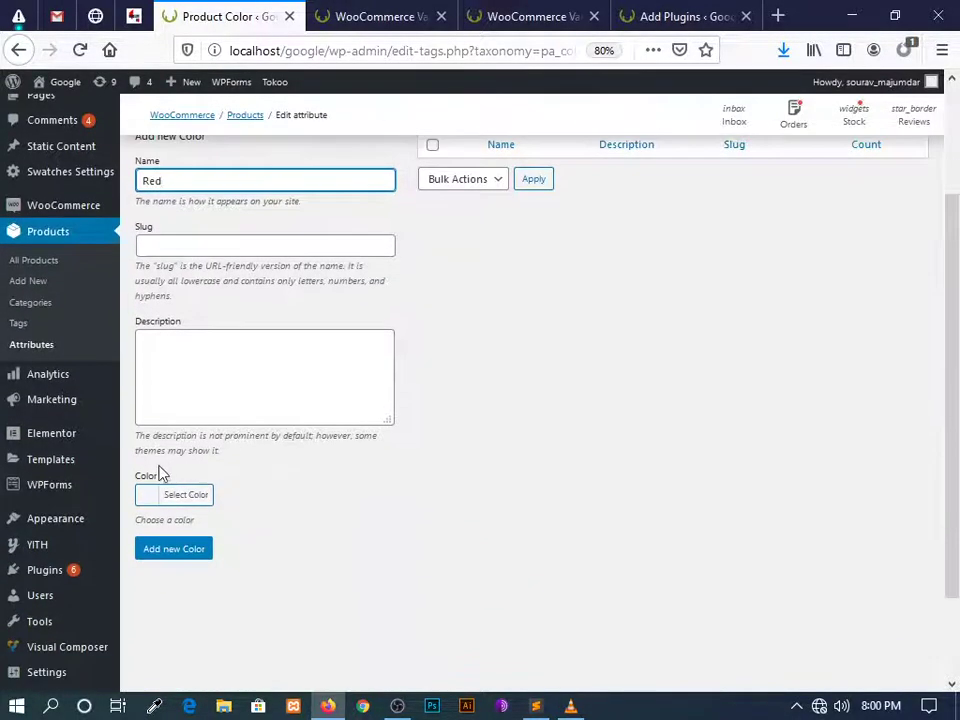
pyautogui.click(160, 497)
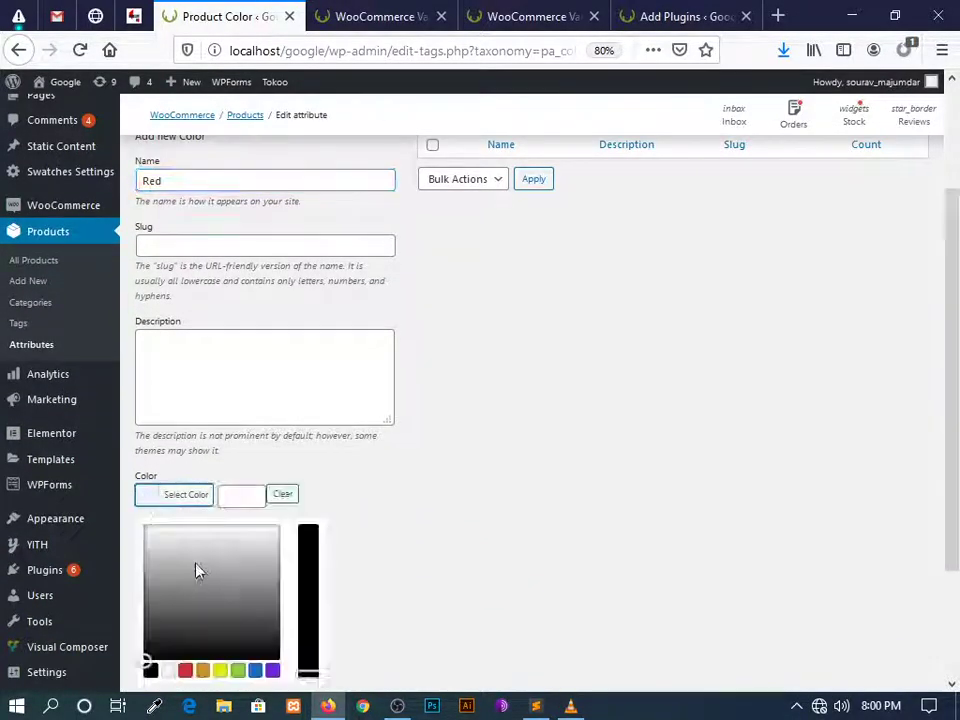
pyautogui.click(185, 670)
pyautogui.moveTo(307, 564); pyautogui.dragTo(320, 528)
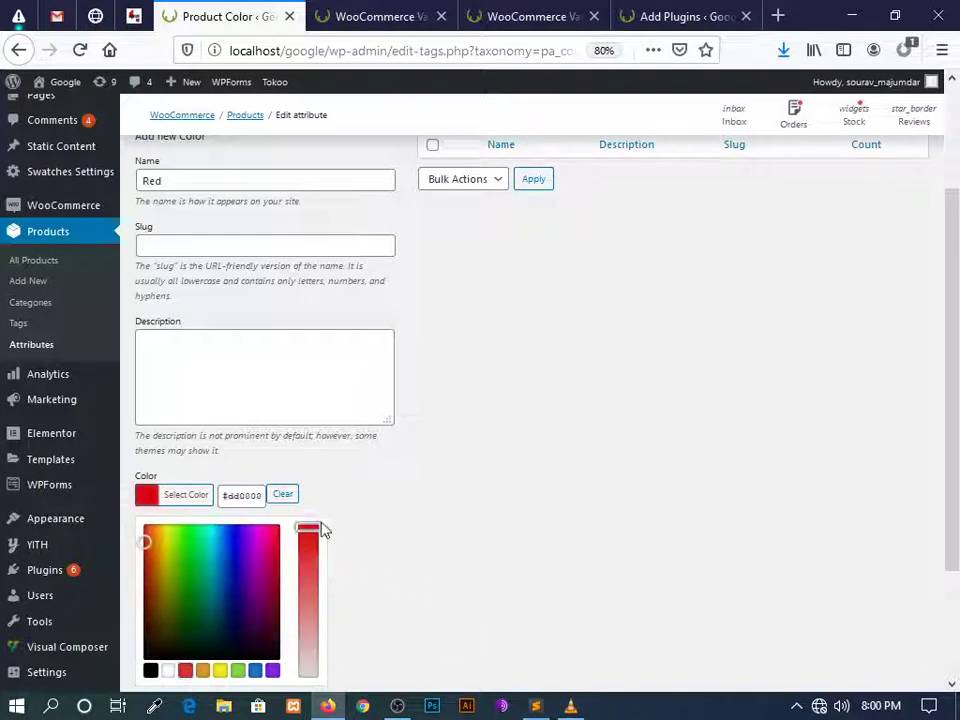
pyautogui.click(409, 551)
pyautogui.click(197, 552)
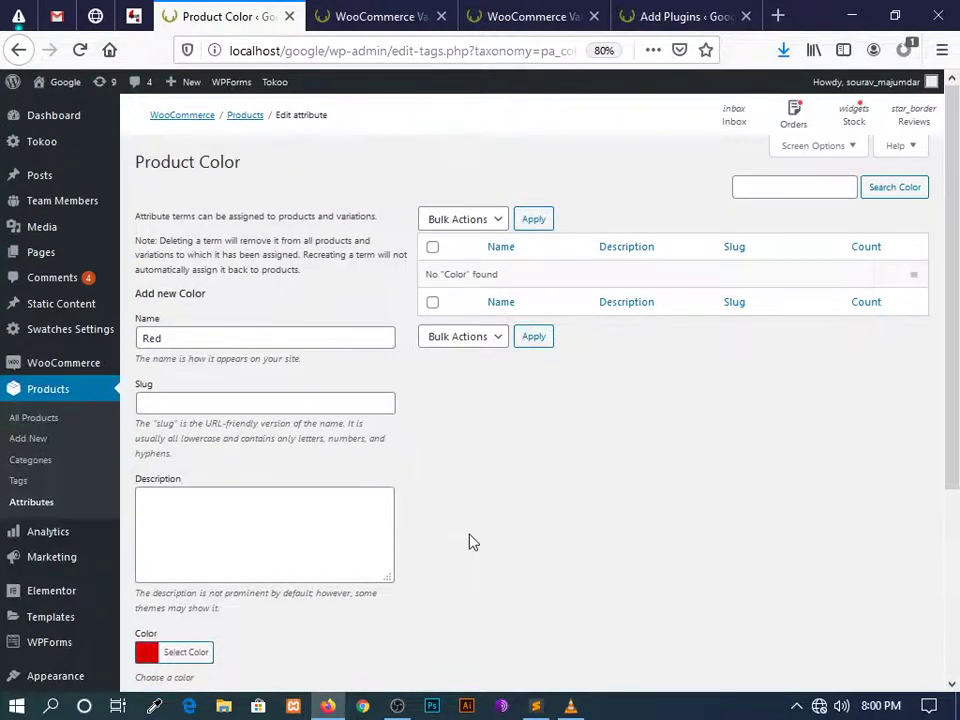
# Add a Color term named Black with the preset black swatch color
pyautogui.click(222, 340)
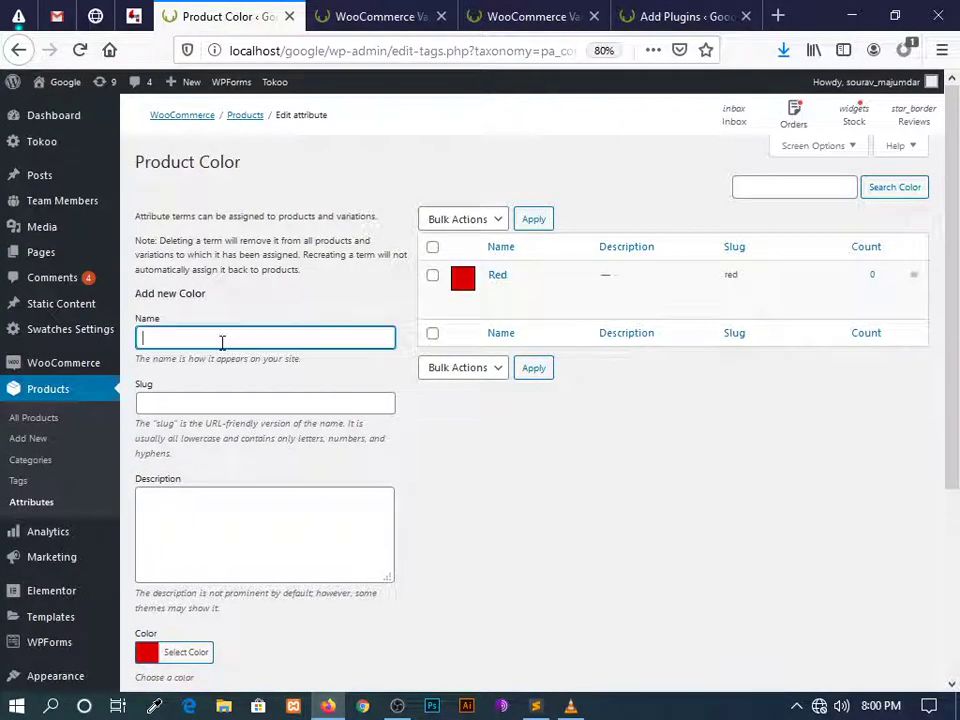
pyautogui.write('B')
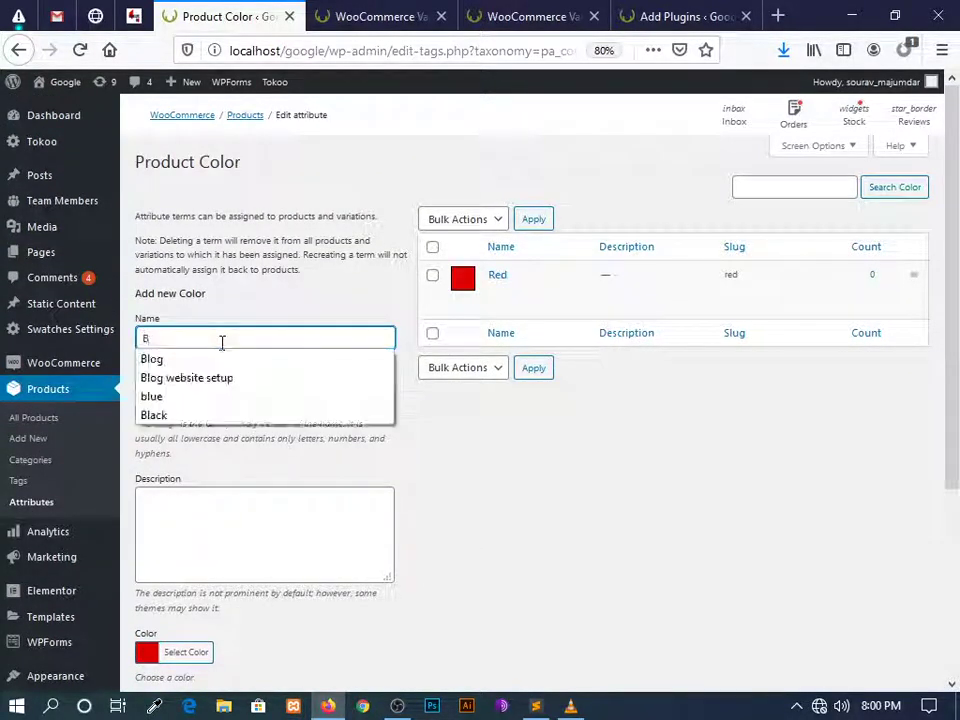
pyautogui.click(182, 414)
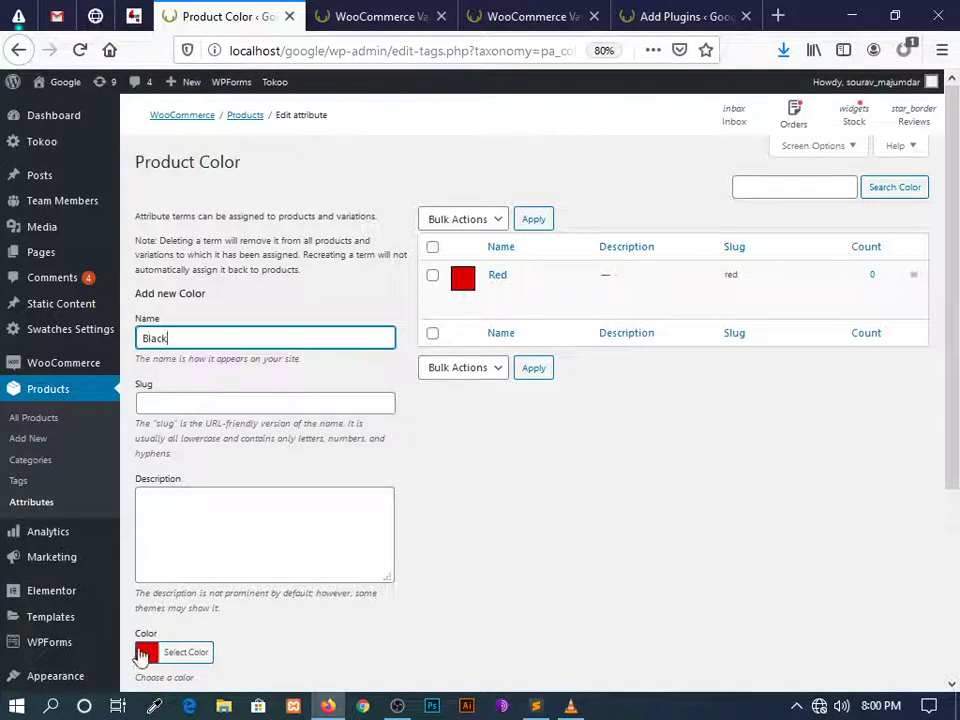
pyautogui.click(150, 658)
pyautogui.scroll(-3, 263, 574)
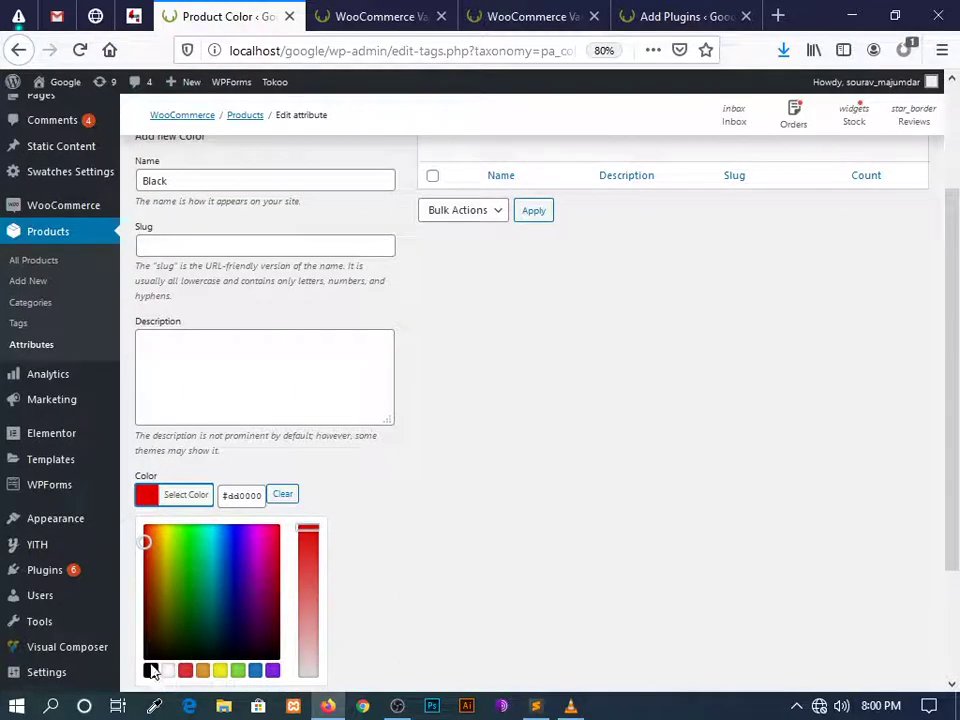
pyautogui.click(149, 668)
pyautogui.click(349, 553)
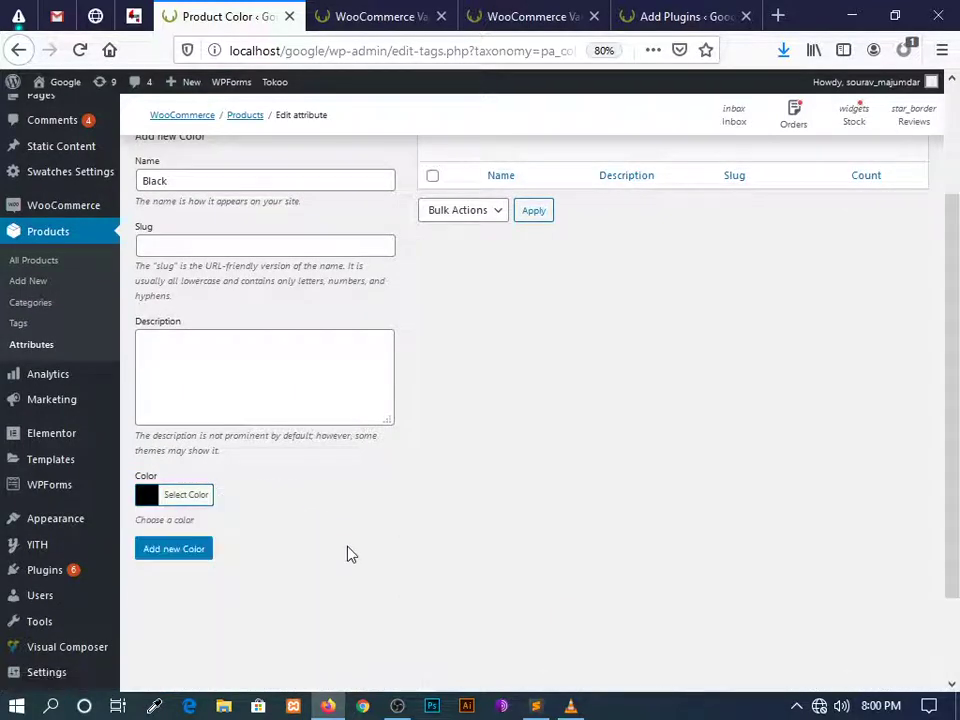
pyautogui.click(166, 556)
pyautogui.scroll(3, 354, 512)
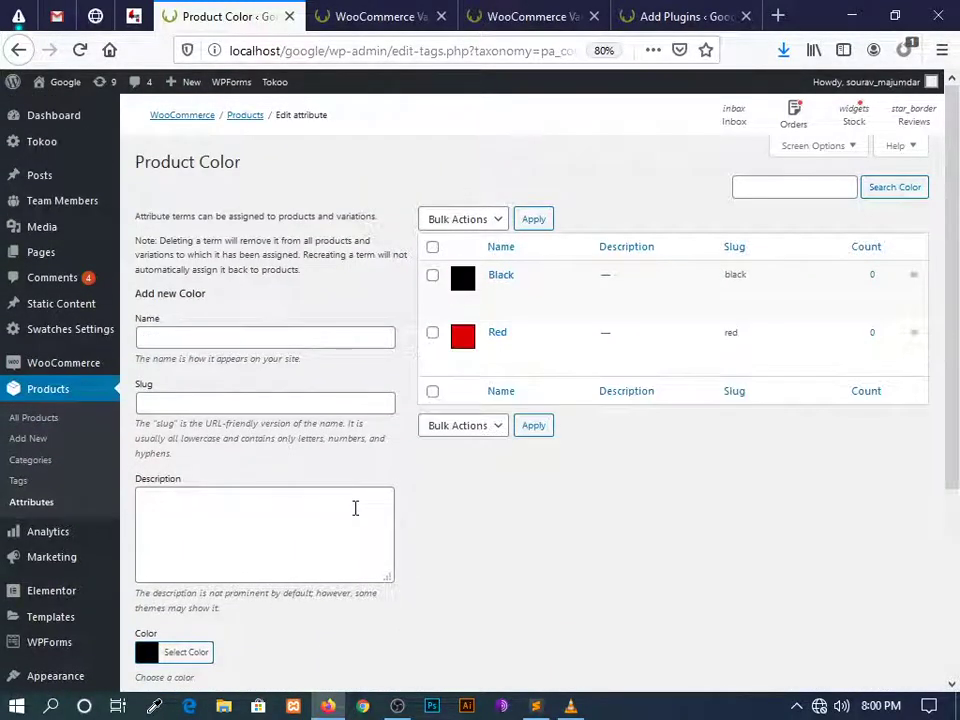
# Name a new Color term blue and set its swatch color to the preset blue #1e73be
pyautogui.click(254, 342)
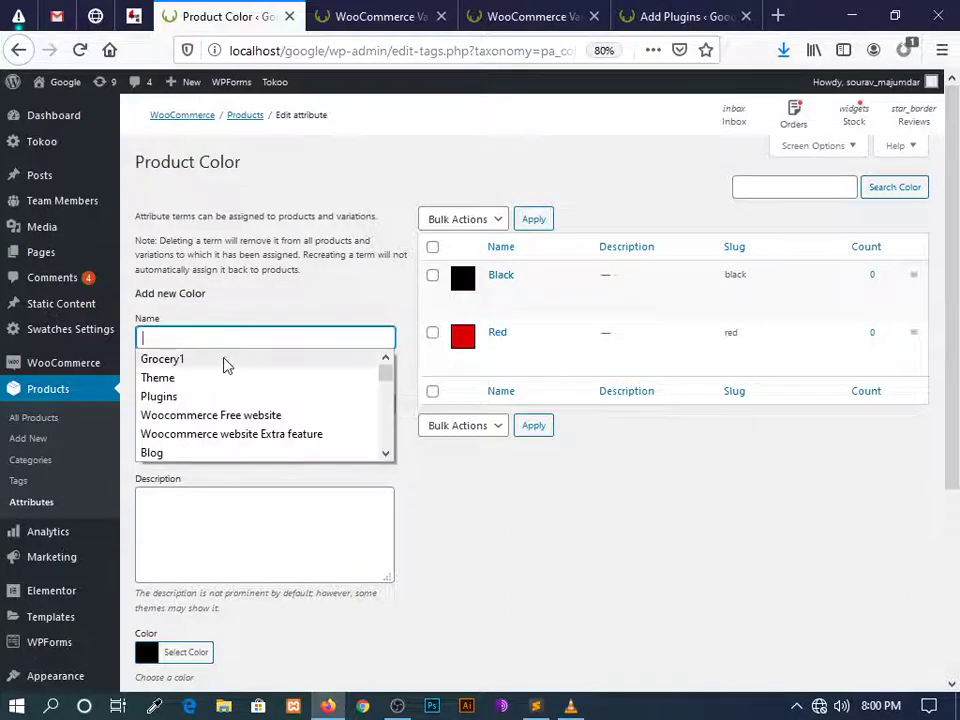
pyautogui.write('bl')
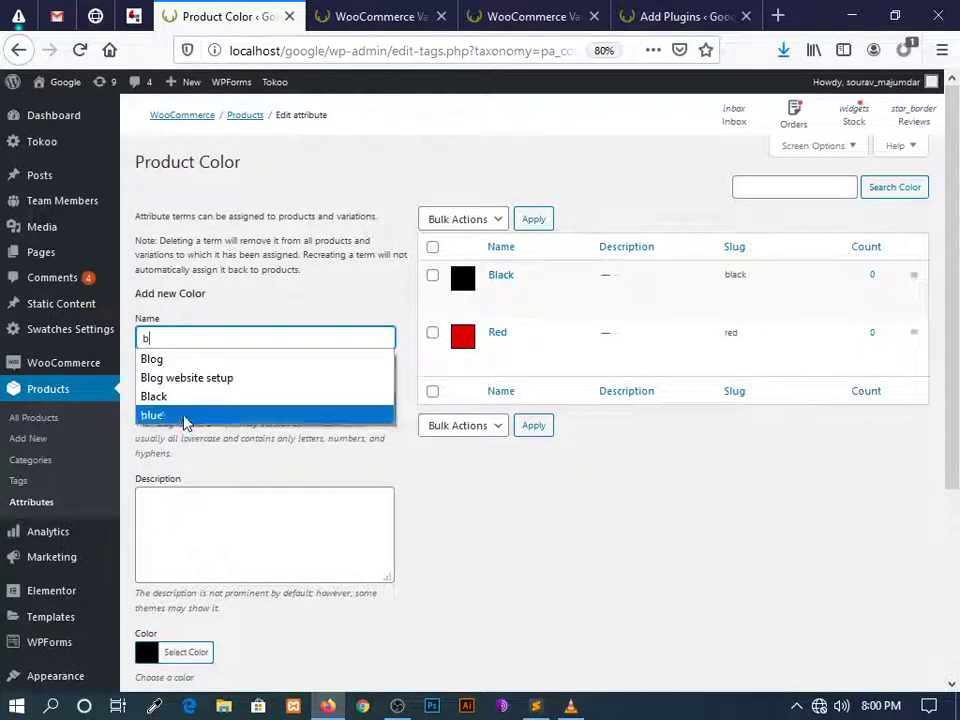
pyautogui.click(185, 418)
pyautogui.scroll(-1, 190, 428)
pyautogui.scroll(-3, 191, 428)
pyautogui.click(190, 418)
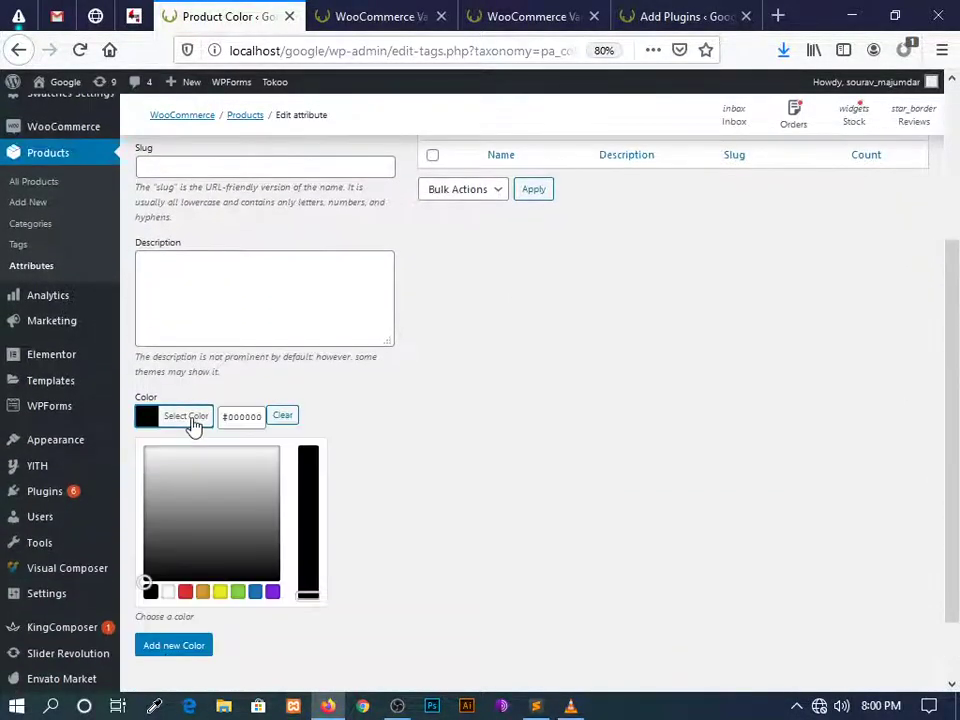
pyautogui.click(254, 594)
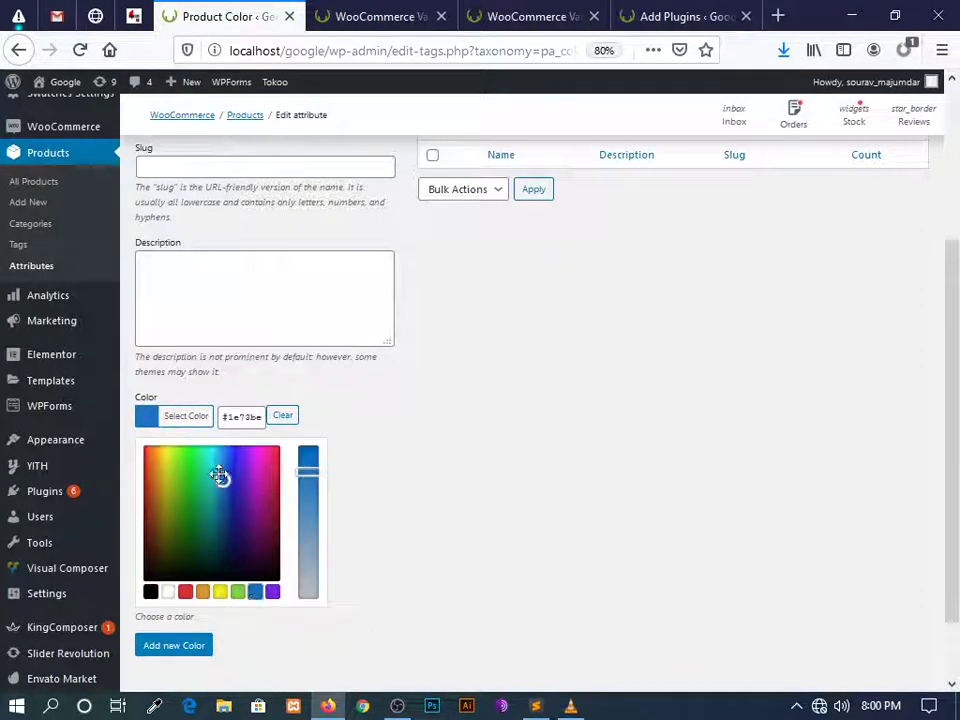
pyautogui.moveTo(219, 475)
pyautogui.mouseDown()
pyautogui.moveTo(216, 499)
pyautogui.moveTo(223, 471)
pyautogui.moveTo(214, 478)
pyautogui.mouseUp()
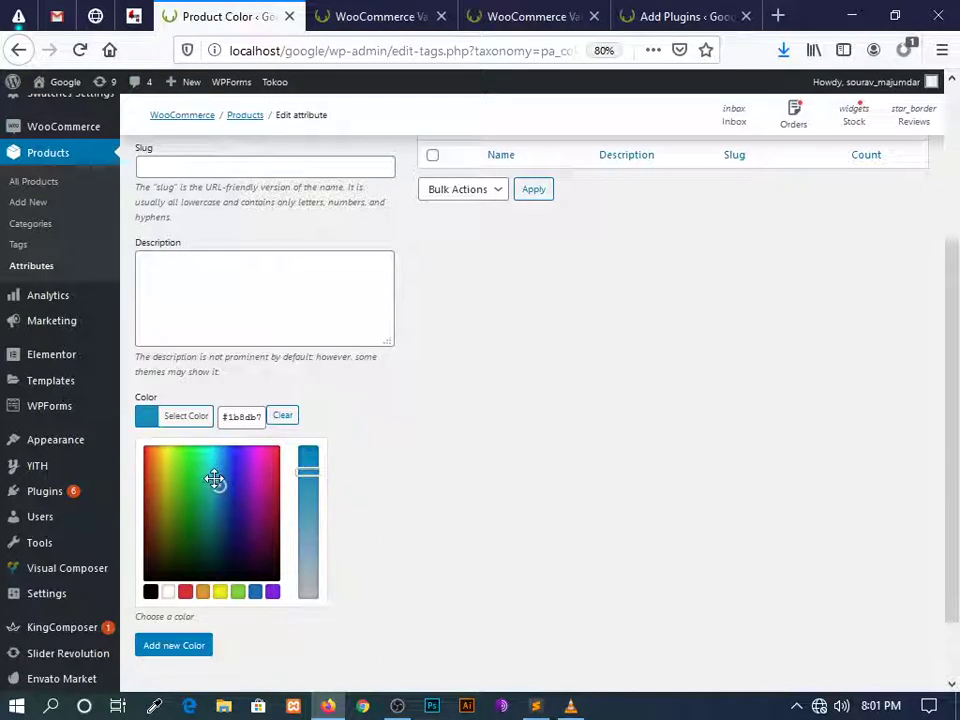
pyautogui.click(307, 448)
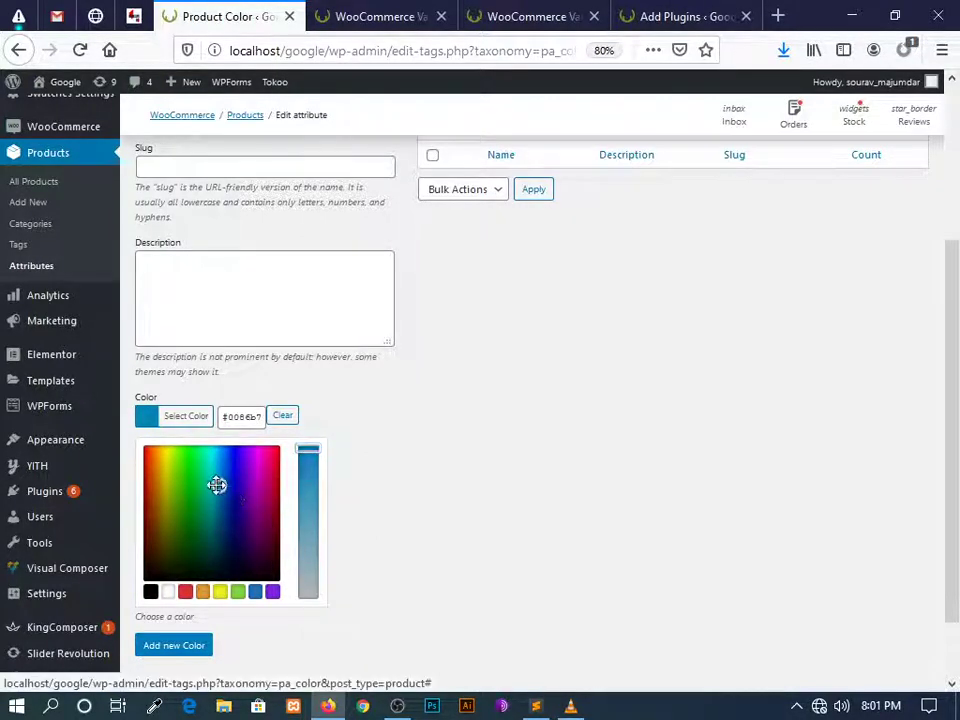
pyautogui.moveTo(217, 485)
pyautogui.mouseDown()
pyautogui.moveTo(221, 467)
pyautogui.moveTo(220, 487)
pyautogui.mouseUp()
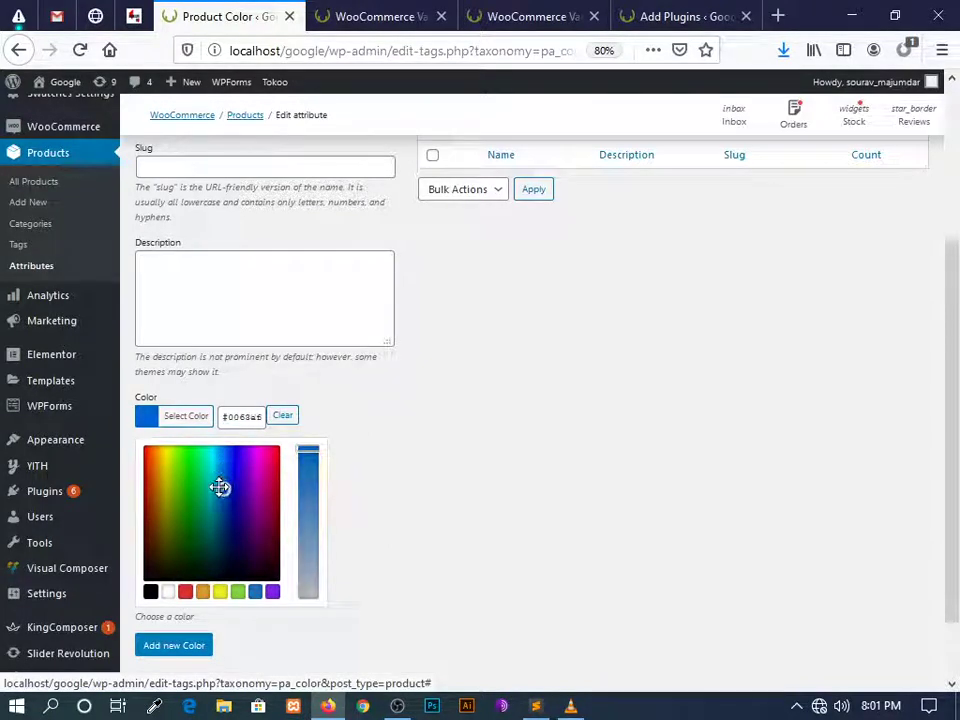
# Choose the preset blue #1e73be as the blue term's swatch color and add the term
pyautogui.click(257, 593)
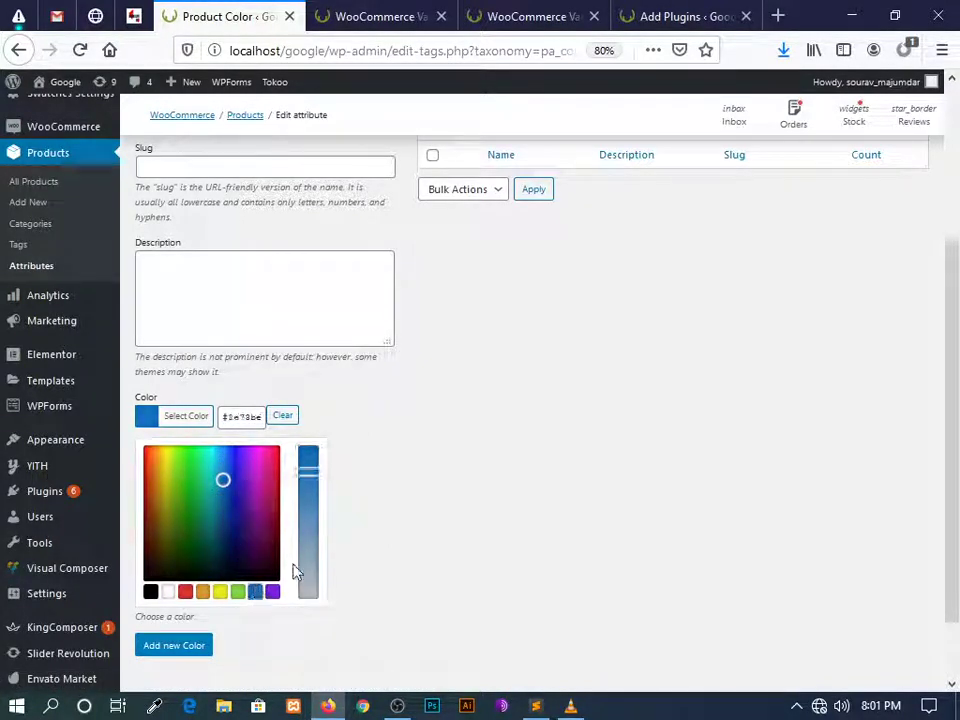
pyautogui.click(160, 652)
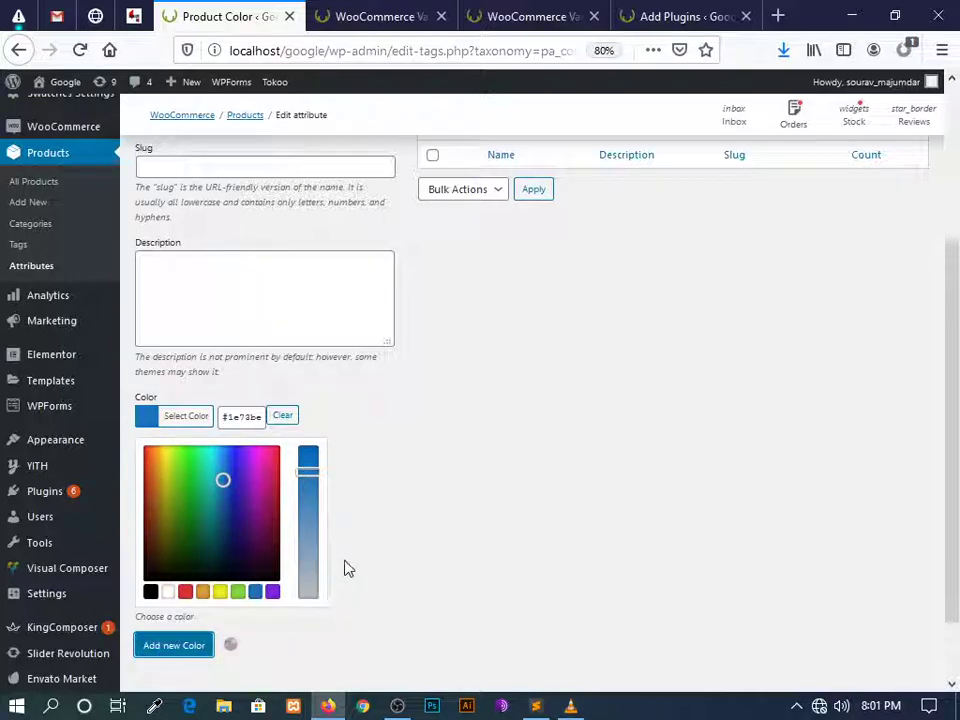
pyautogui.scroll(3, 388, 506)
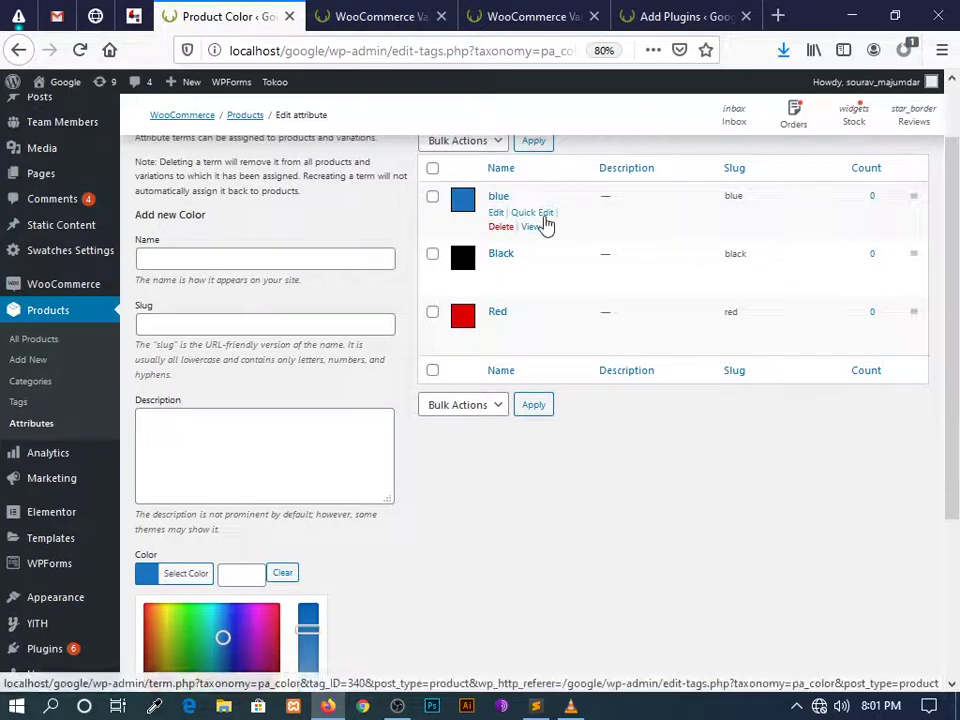
# Rename the blue term to Sky-blue with a quick edit, leaving its slug as blue
pyautogui.click(542, 216)
pyautogui.click(489, 220)
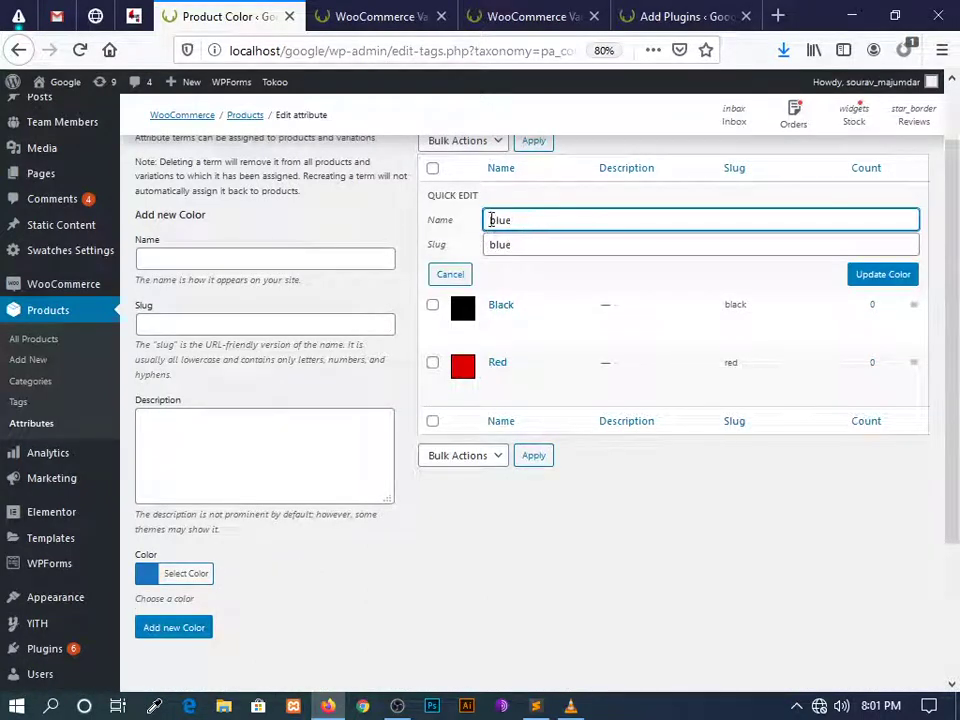
pyautogui.write('Sky')
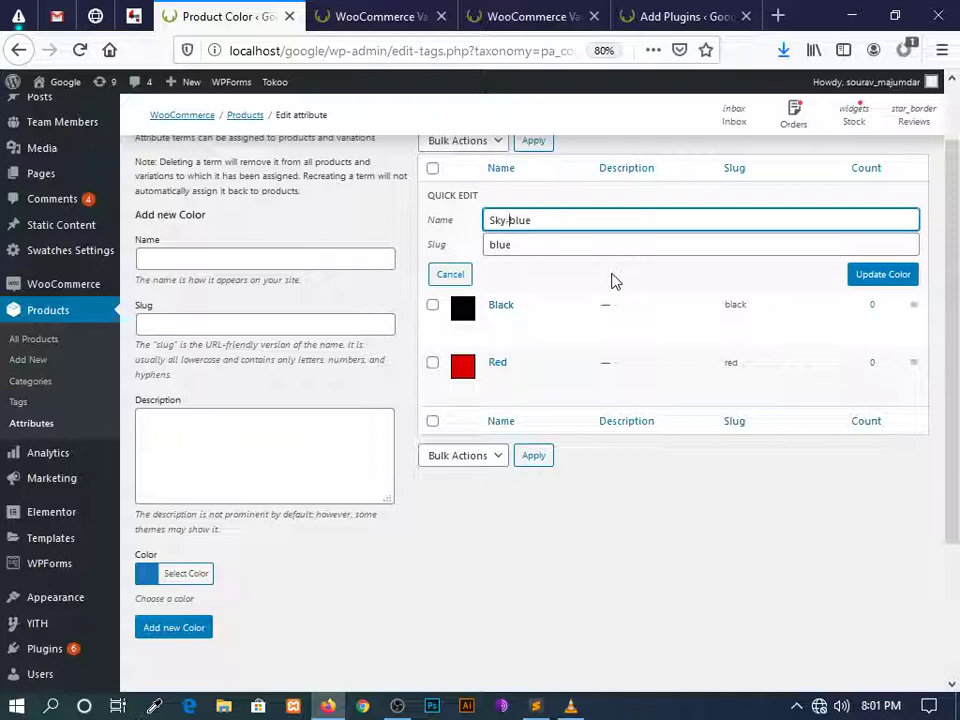
pyautogui.write('-')
pyautogui.click(894, 270)
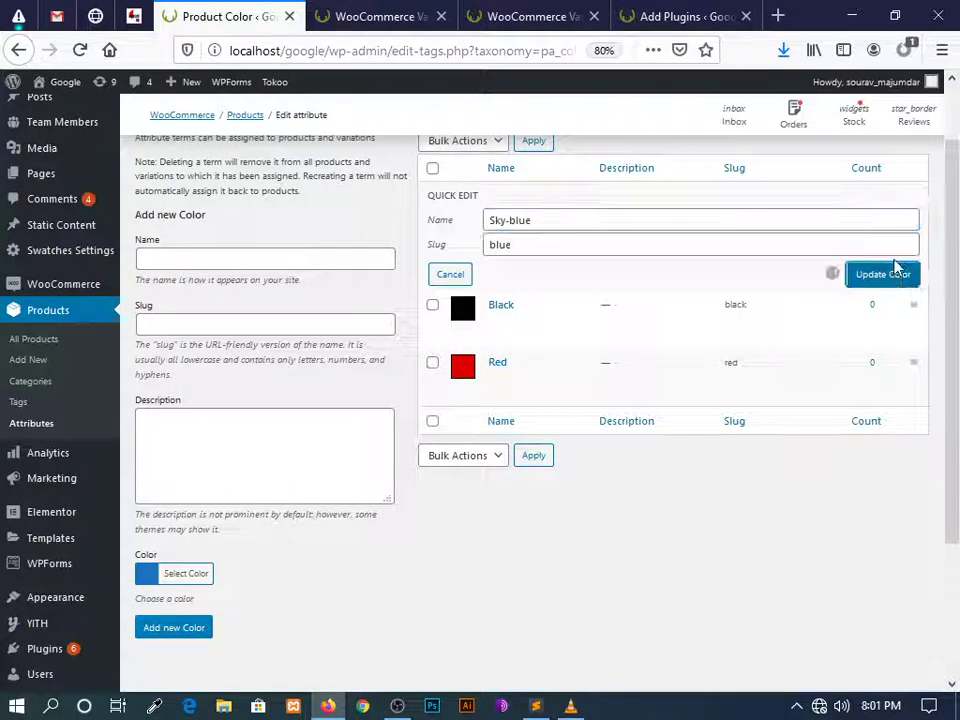
# Add a Color term named Green with a custom, fully saturated dark green swatch color
pyautogui.scroll(2, 283, 433)
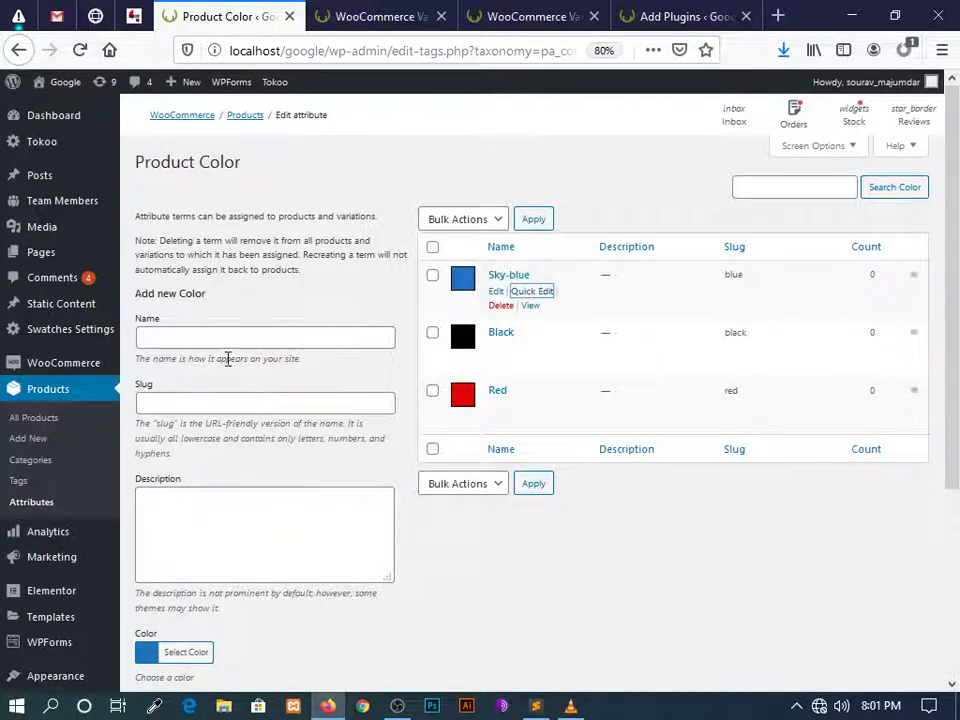
pyautogui.click(224, 338)
pyautogui.write('Gree')
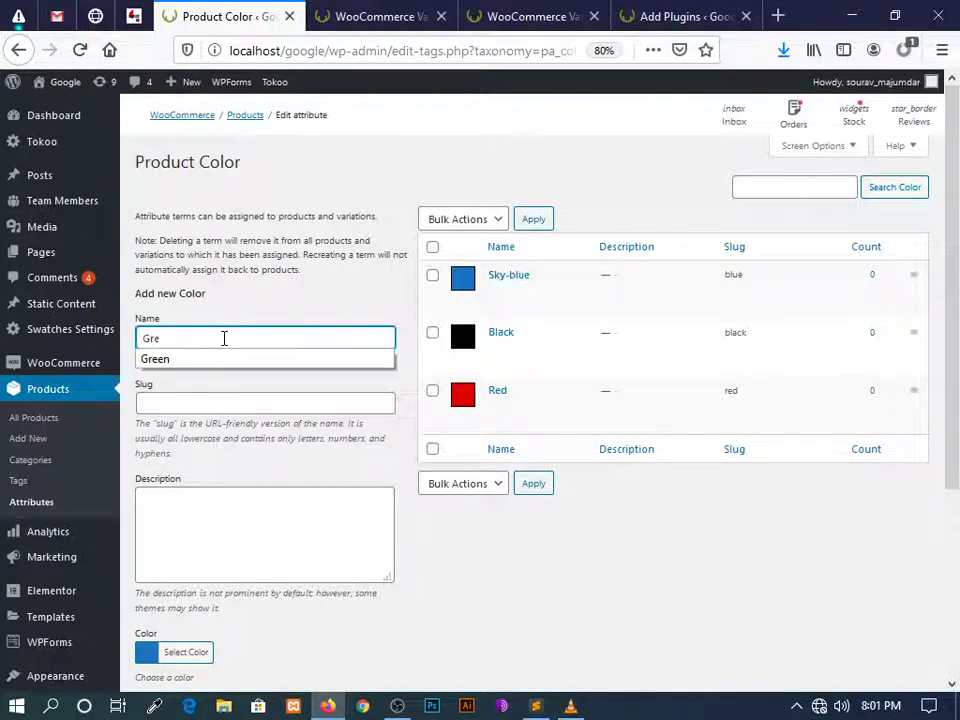
pyautogui.click(228, 360)
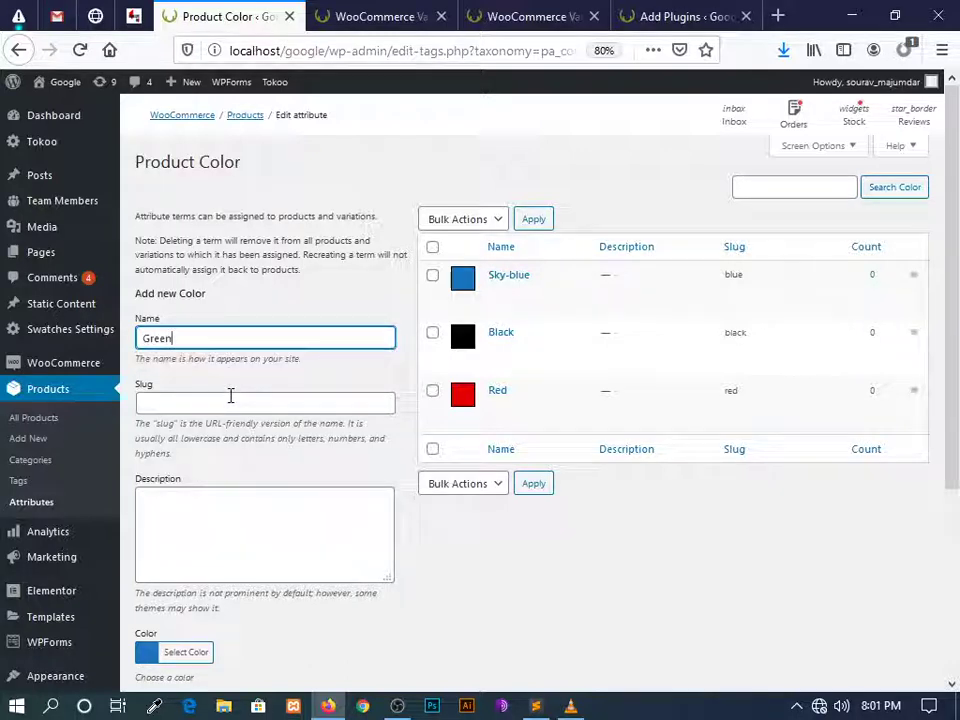
pyautogui.scroll(-3, 230, 408)
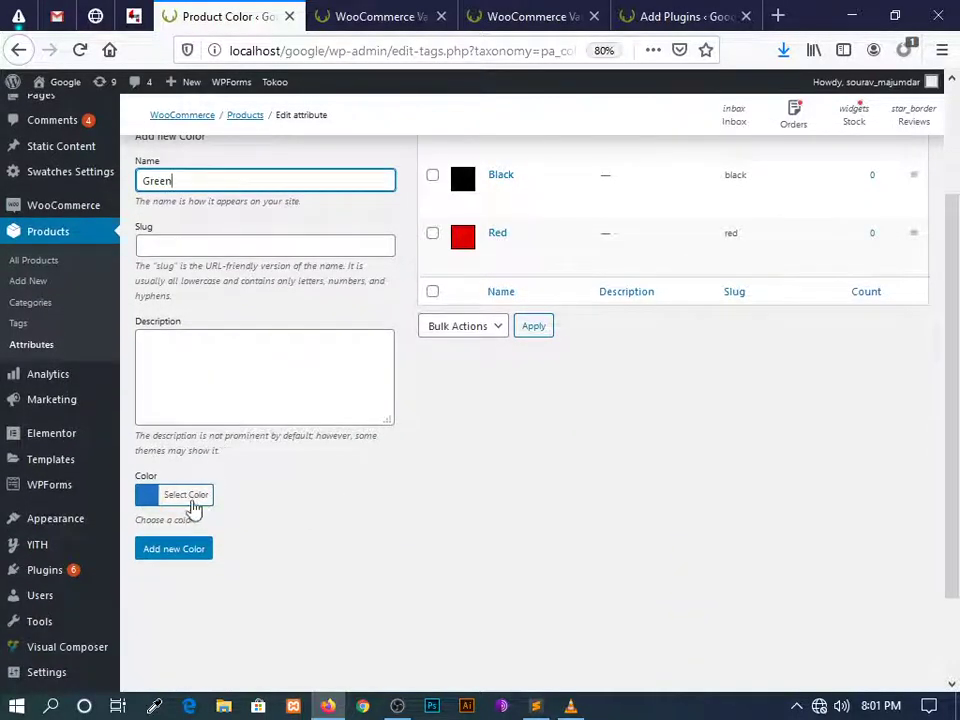
pyautogui.click(190, 502)
pyautogui.moveTo(203, 585)
pyautogui.mouseDown()
pyautogui.moveTo(189, 563)
pyautogui.moveTo(190, 587)
pyautogui.mouseUp()
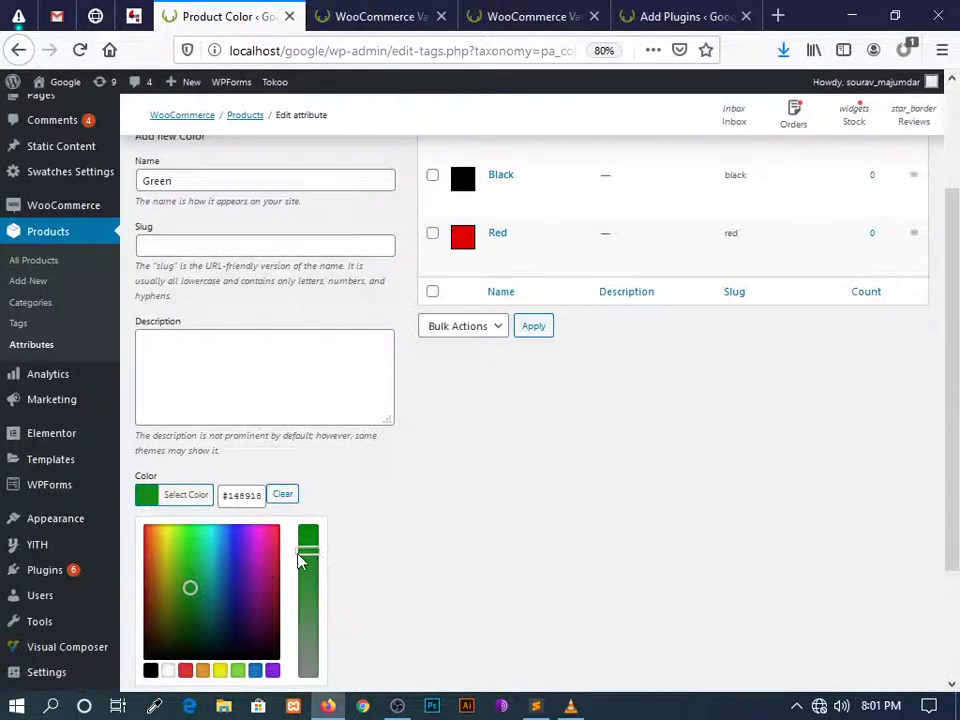
pyautogui.moveTo(304, 560); pyautogui.dragTo(308, 527)
pyautogui.click(399, 538)
pyautogui.scroll(-2, 220, 580)
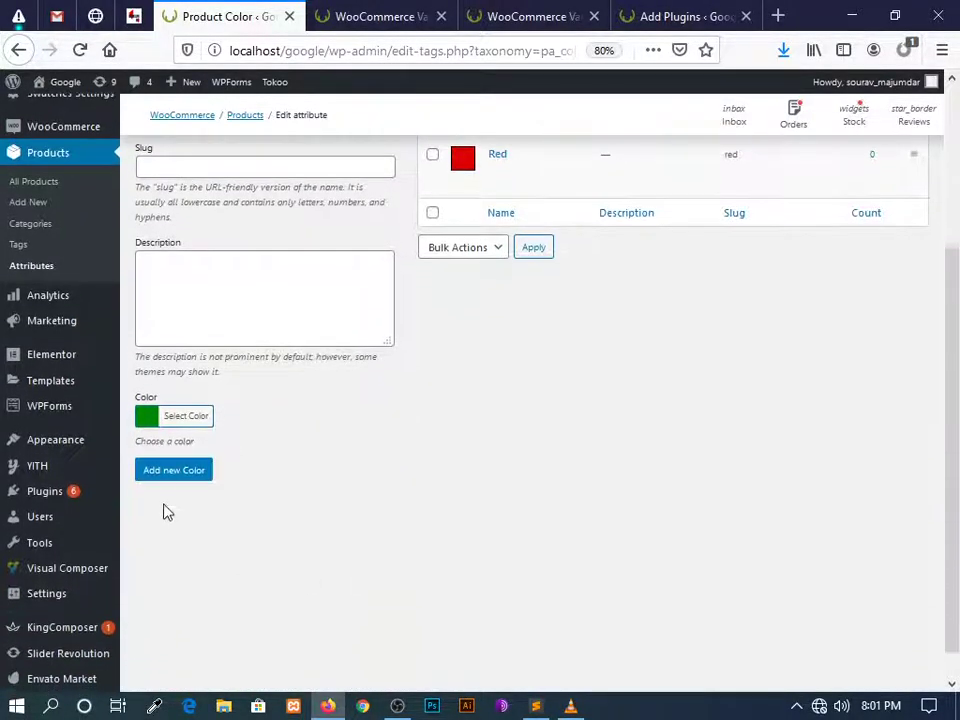
pyautogui.click(160, 478)
pyautogui.scroll(2, 516, 574)
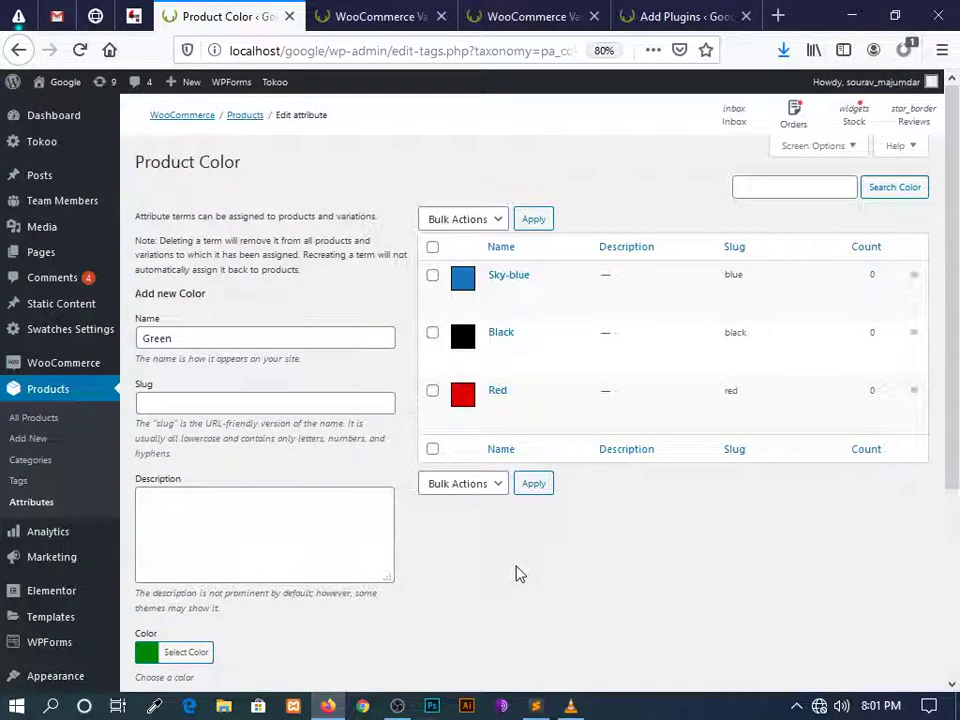
# Add a Color term named Yellow with the preset yellow swatch color
pyautogui.click(270, 337)
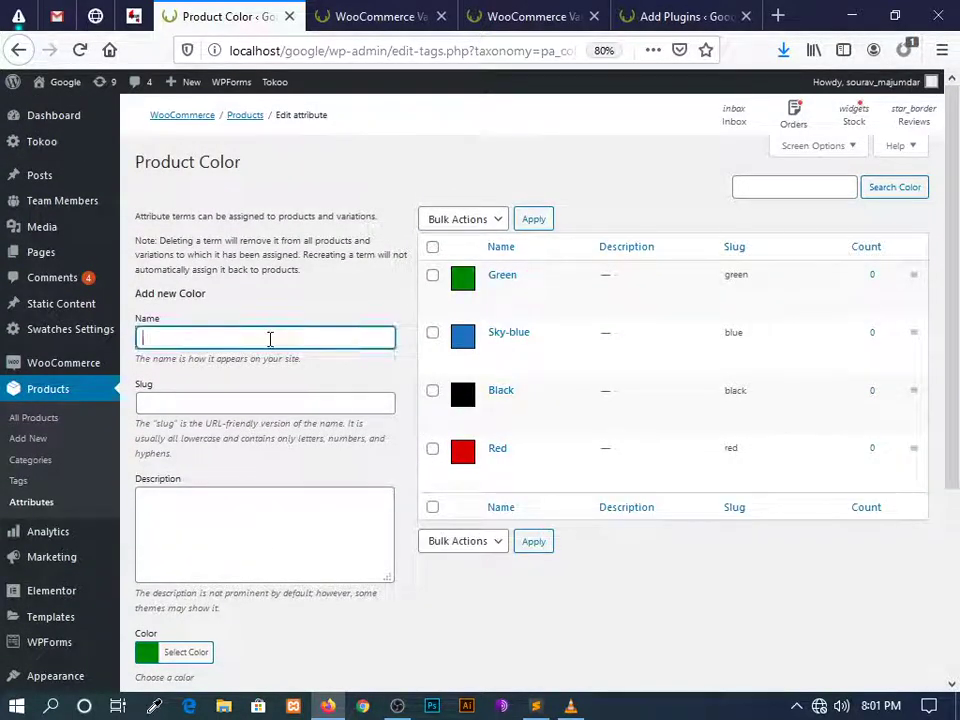
pyautogui.write('Y')
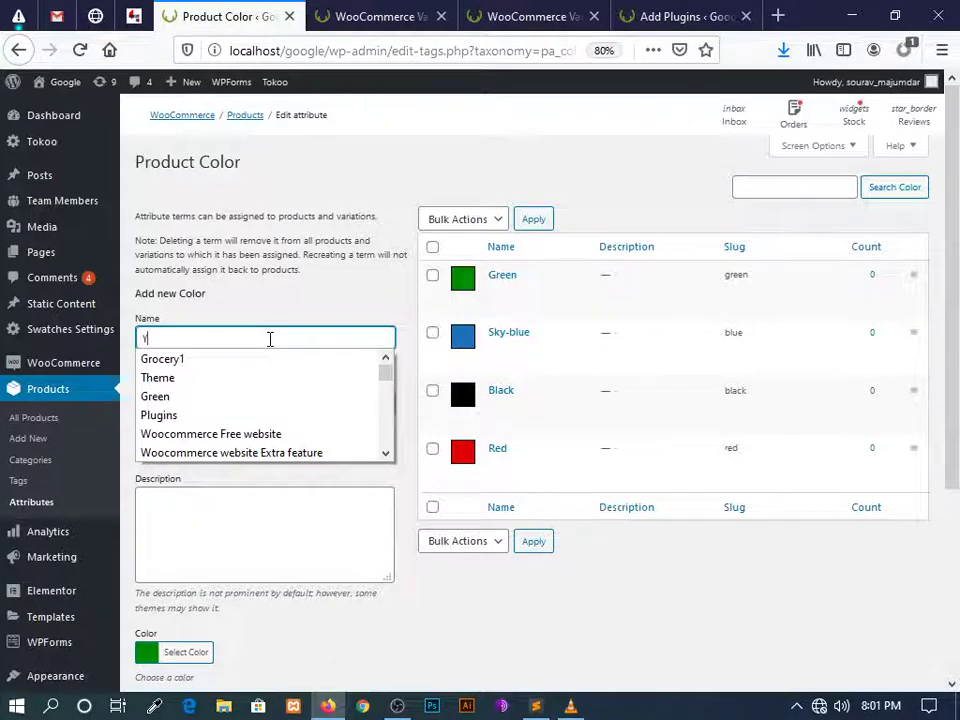
pyautogui.click(251, 359)
pyautogui.scroll(-2, 205, 480)
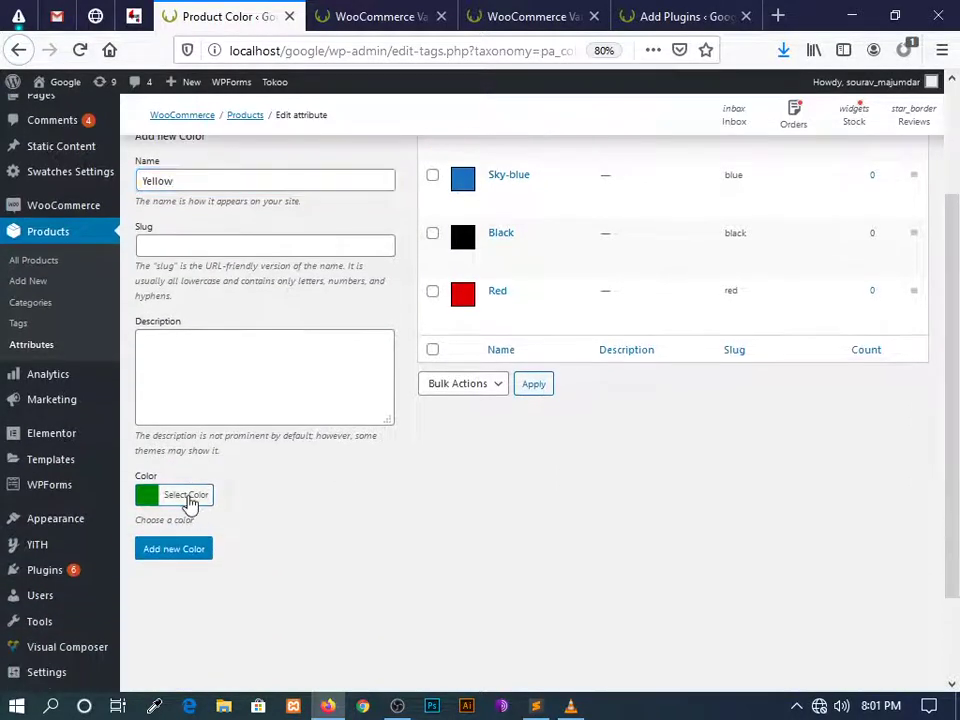
pyautogui.click(187, 500)
pyautogui.moveTo(186, 585); pyautogui.dragTo(160, 535)
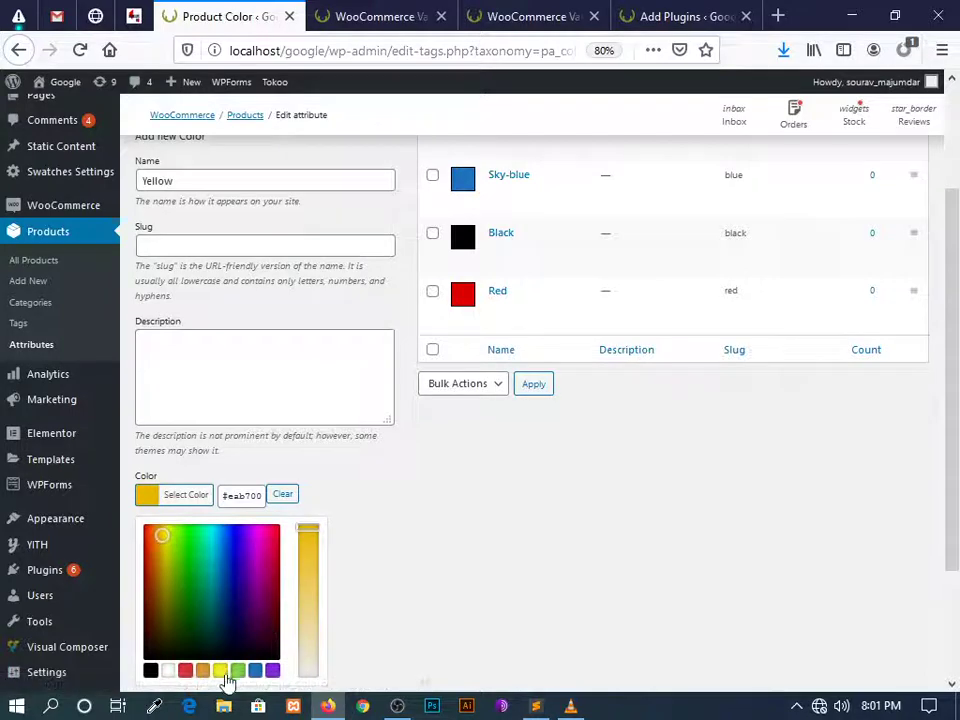
pyautogui.click(221, 671)
pyautogui.click(414, 566)
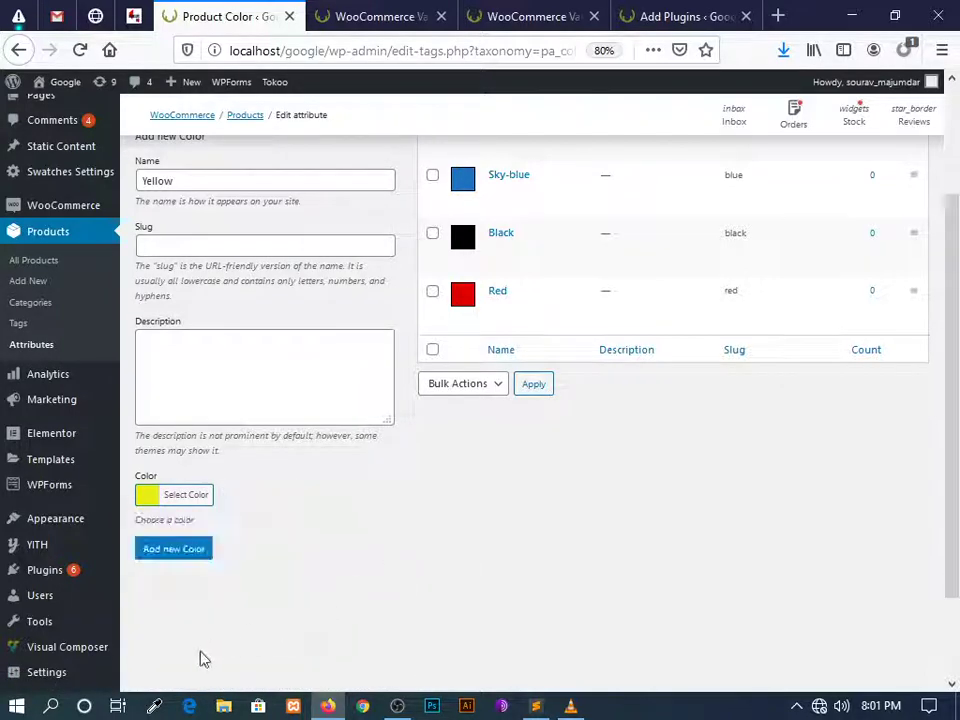
pyautogui.click(176, 553)
pyautogui.scroll(3, 340, 568)
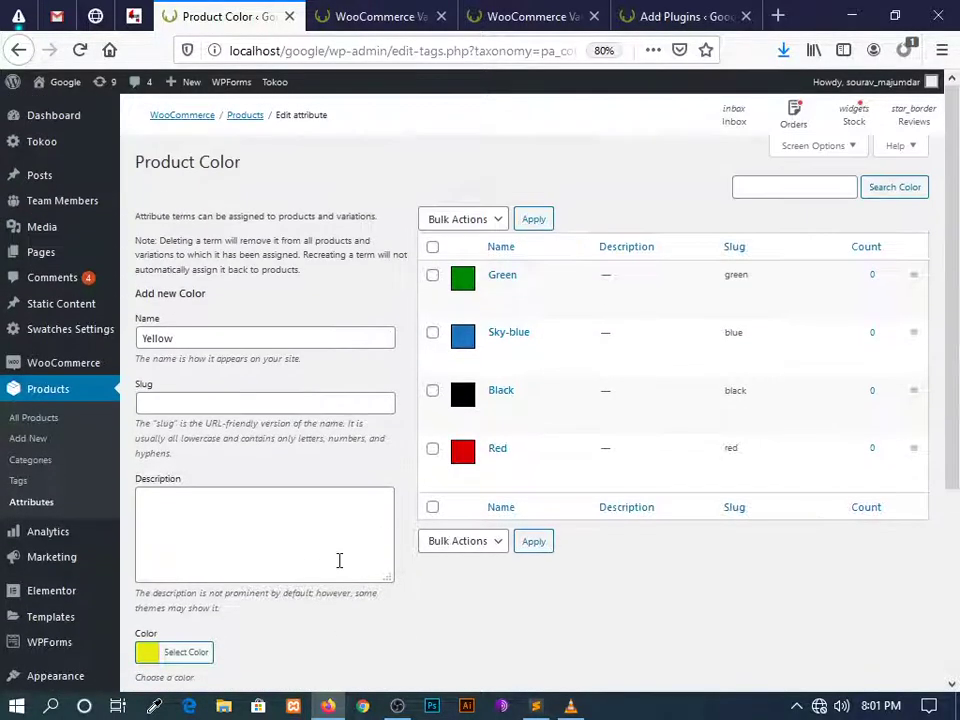
# Return to the product attributes list and open the term configuration of the Size attribute
pyautogui.moveTo(572, 399)
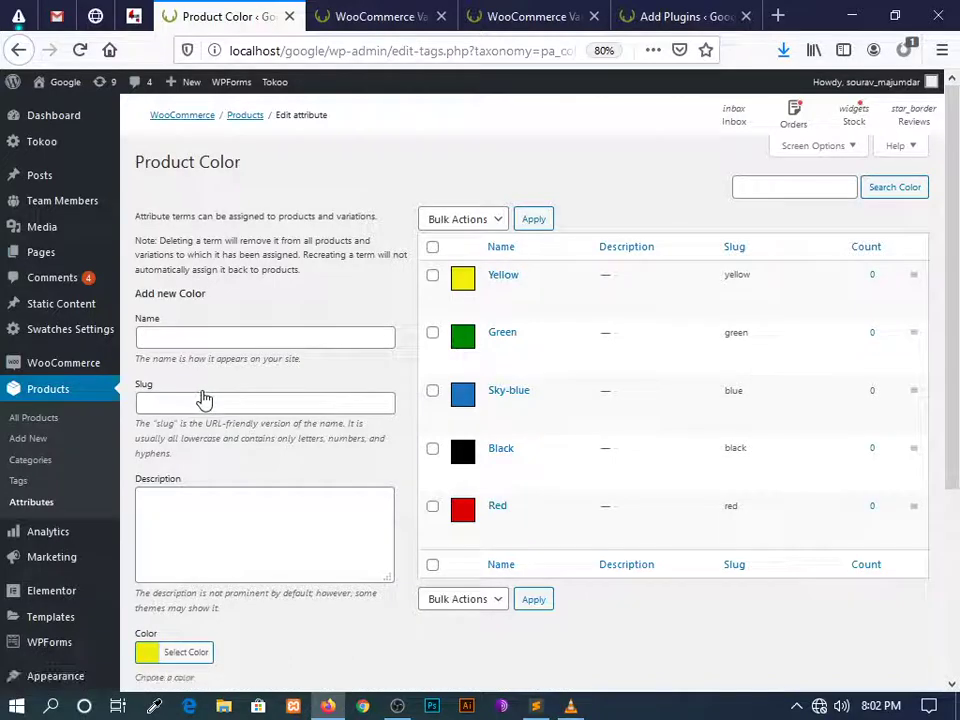
pyautogui.click(42, 508)
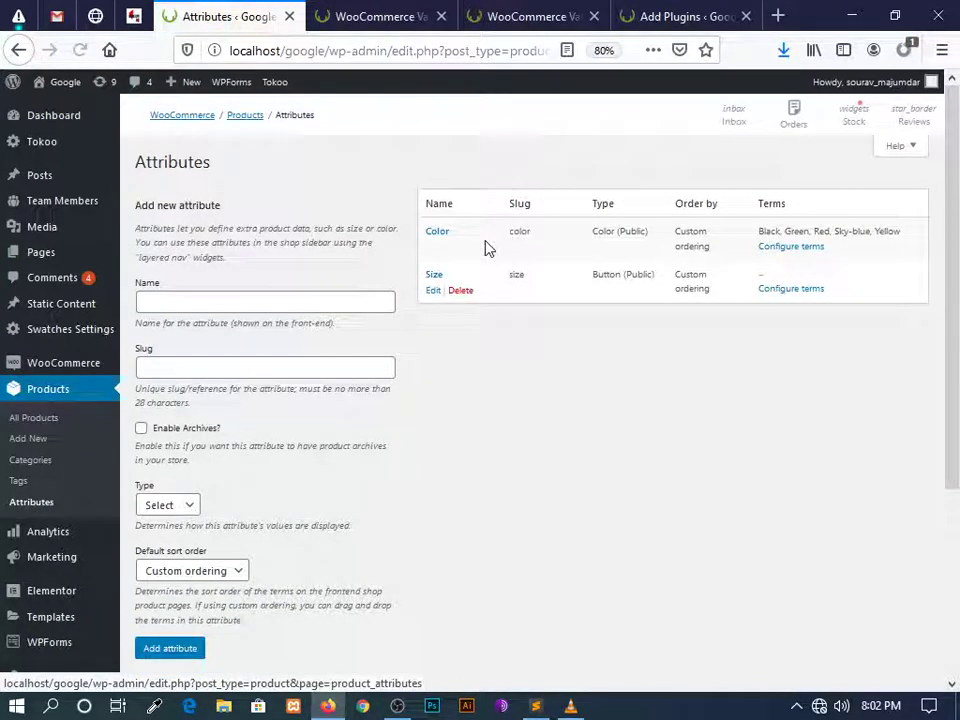
pyautogui.click(778, 290)
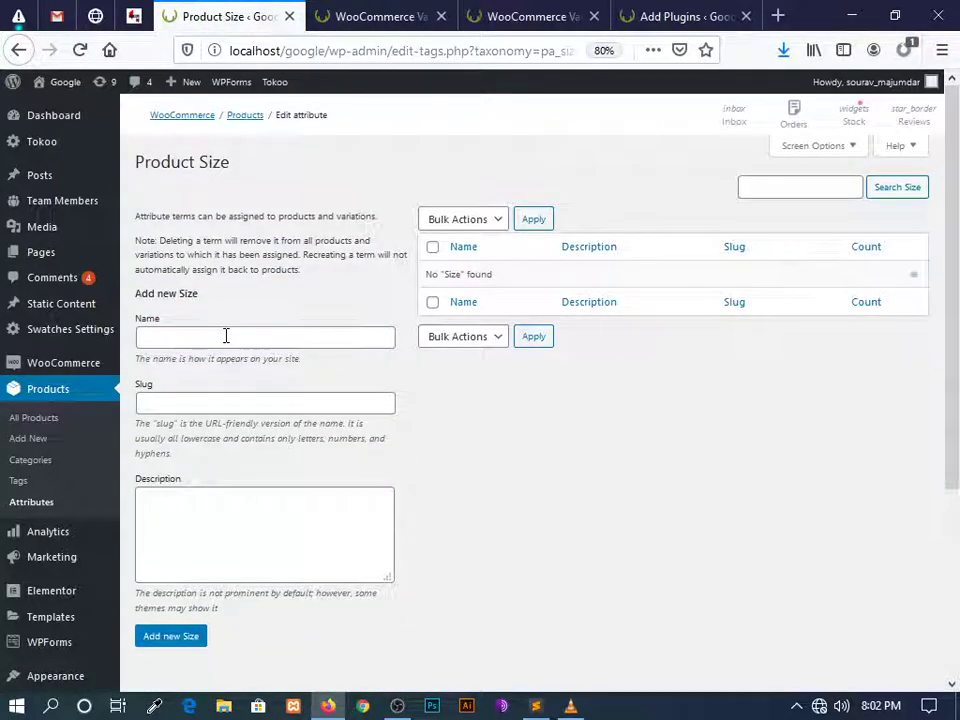
# Add a Size term named S, leaving its slug and description empty
pyautogui.click(226, 336)
pyautogui.write('S')
pyautogui.click(230, 357)
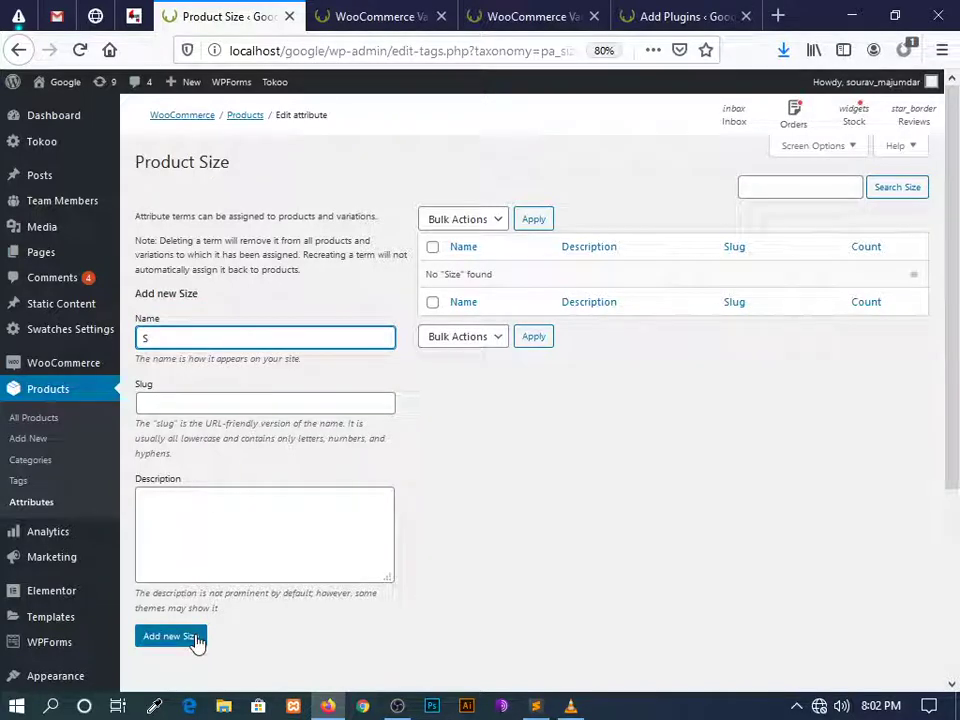
pyautogui.click(197, 643)
# Add a Size term named M, leaving its slug and description empty
pyautogui.click(281, 334)
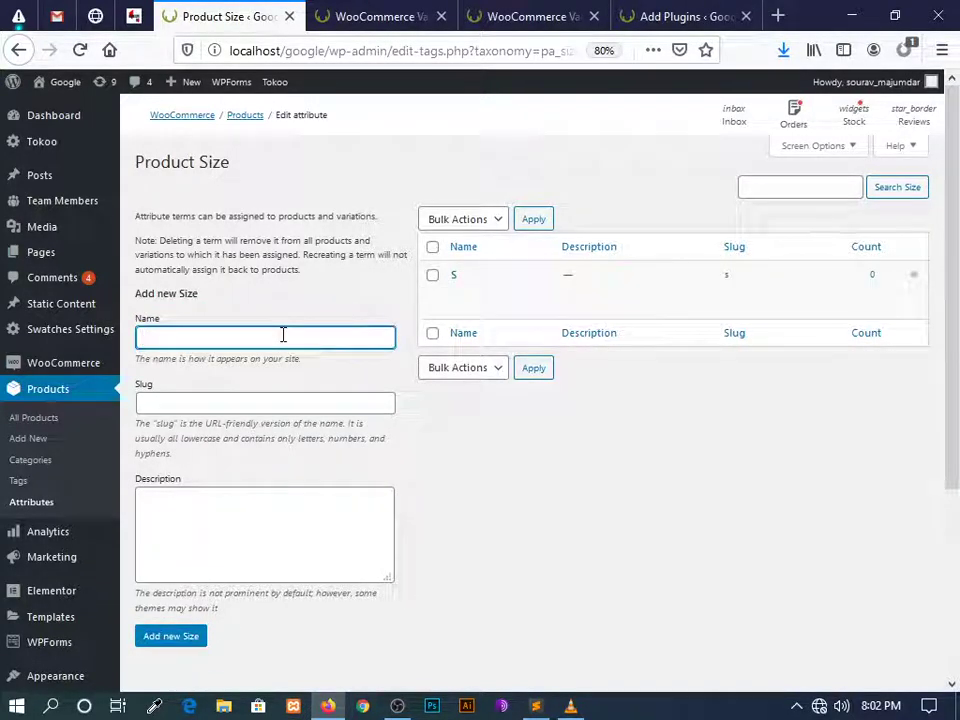
pyautogui.write('M')
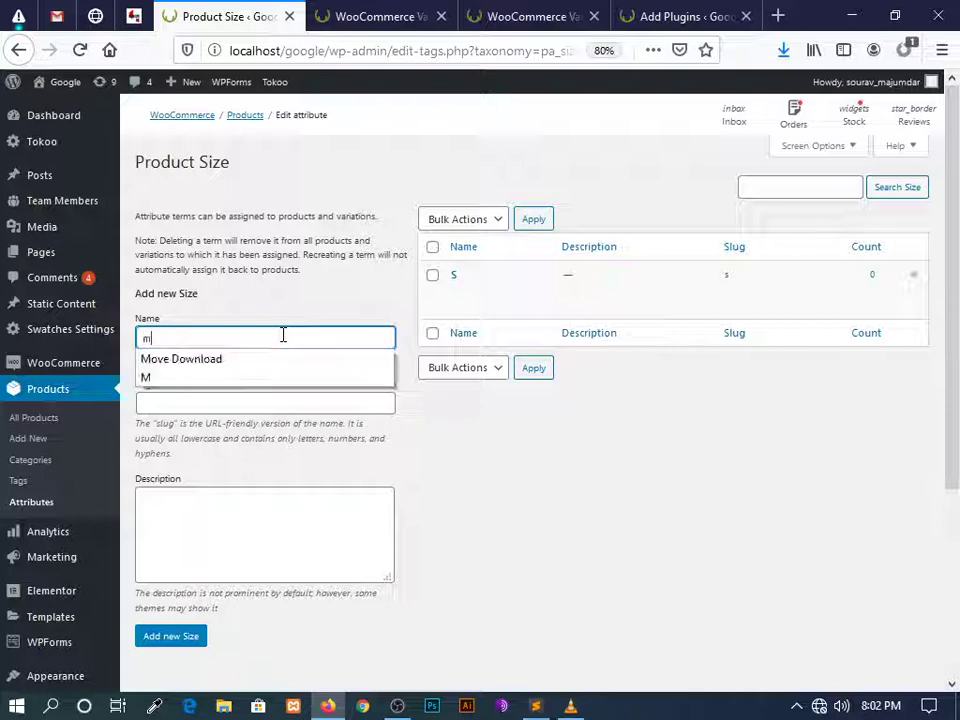
pyautogui.click(257, 381)
pyautogui.click(182, 641)
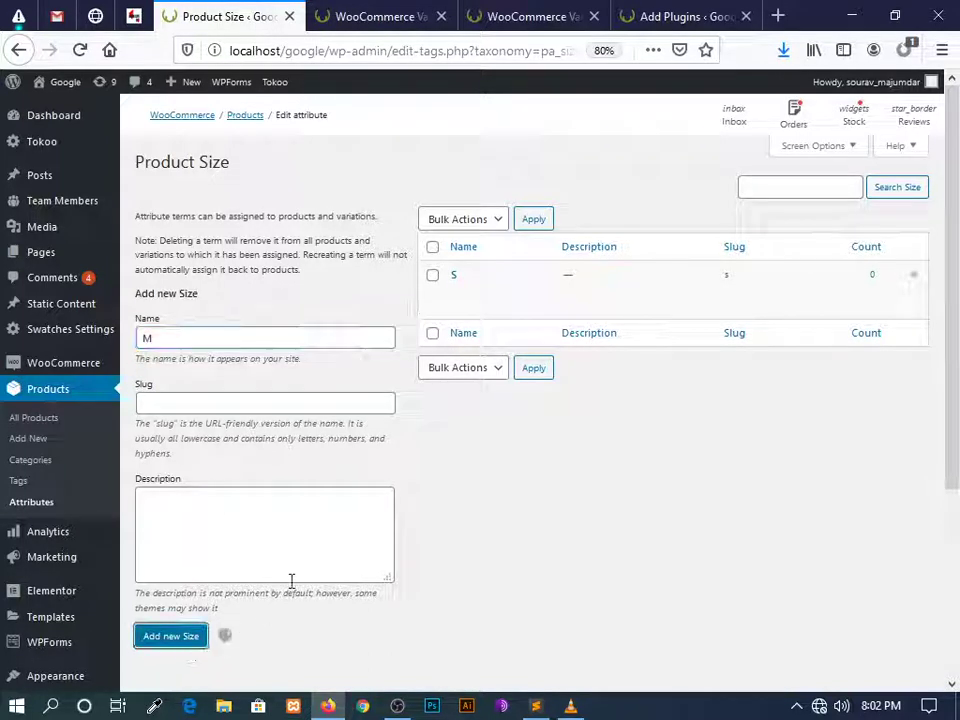
# Add a Size term named L, leaving its slug and description empty
pyautogui.click(240, 338)
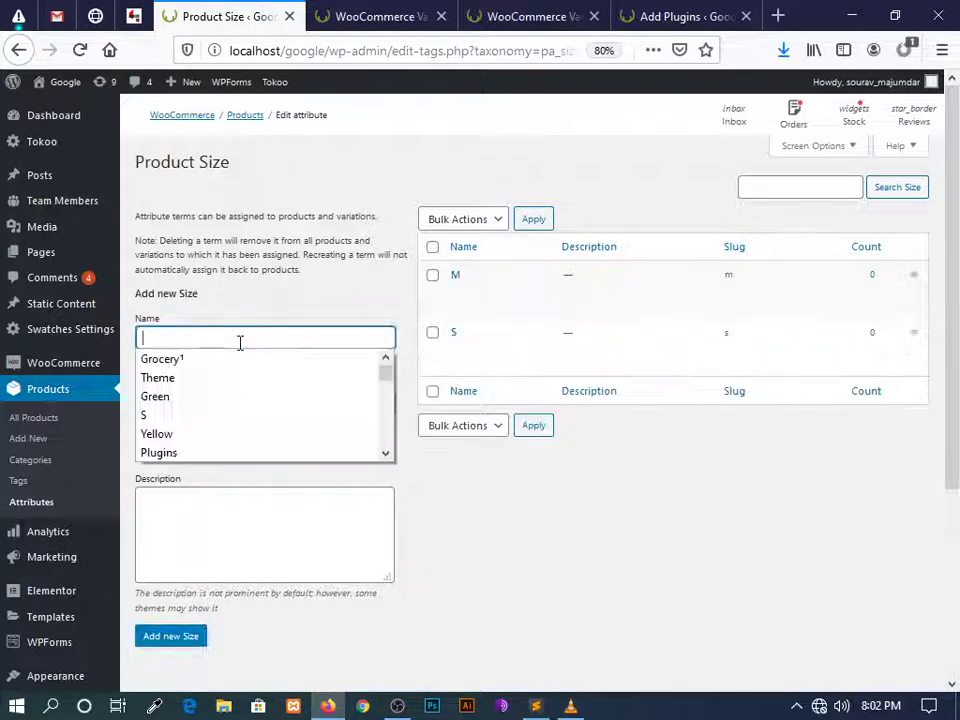
pyautogui.click(210, 337)
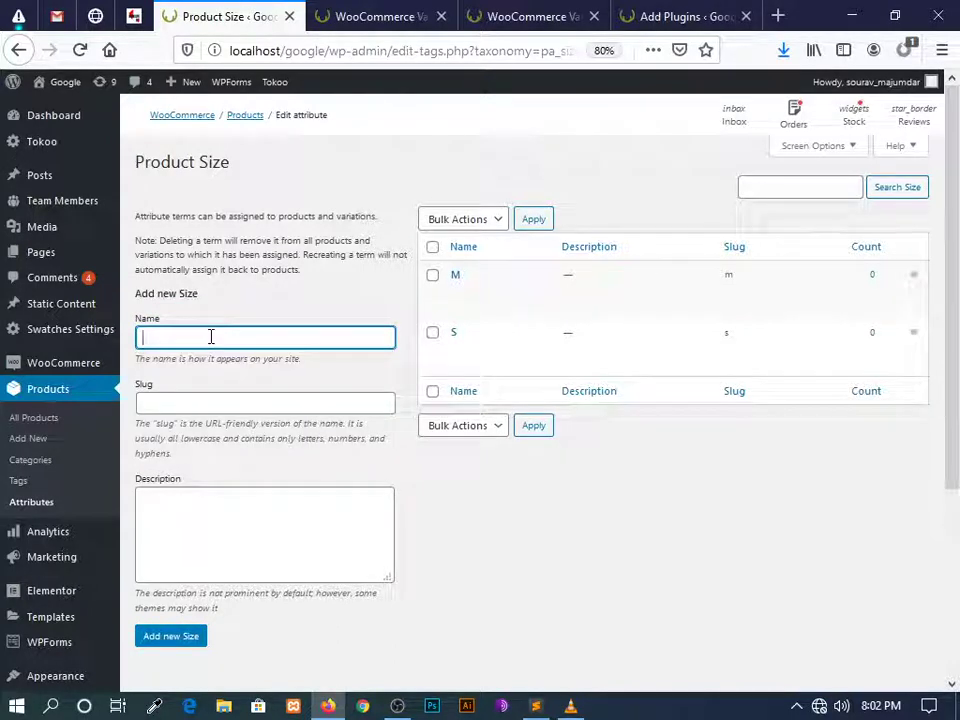
pyautogui.write('L')
pyautogui.click(210, 358)
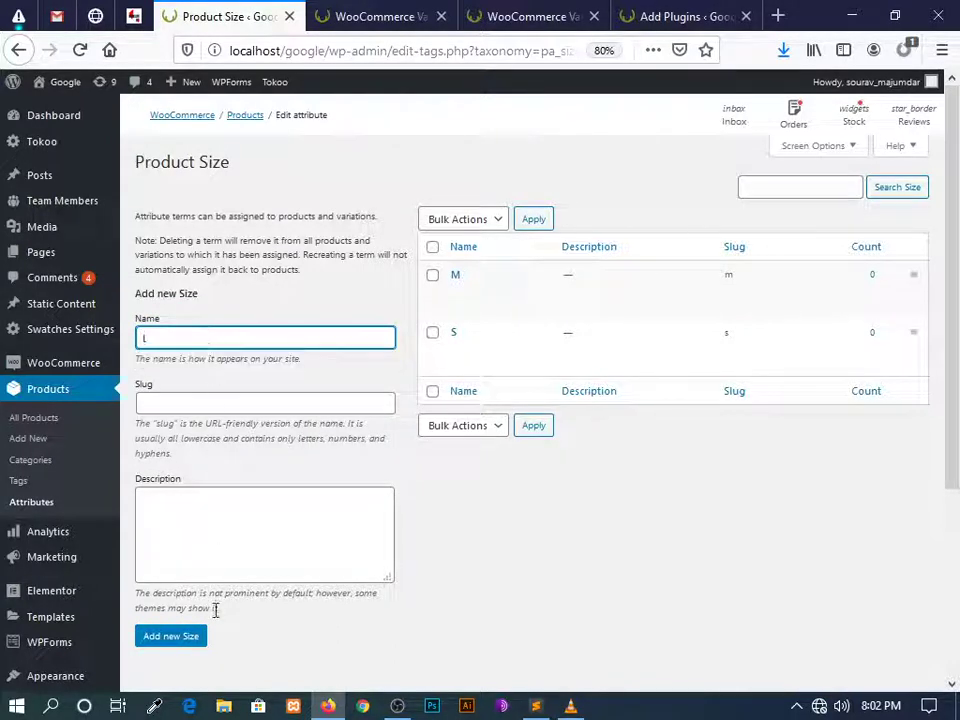
pyautogui.click(198, 636)
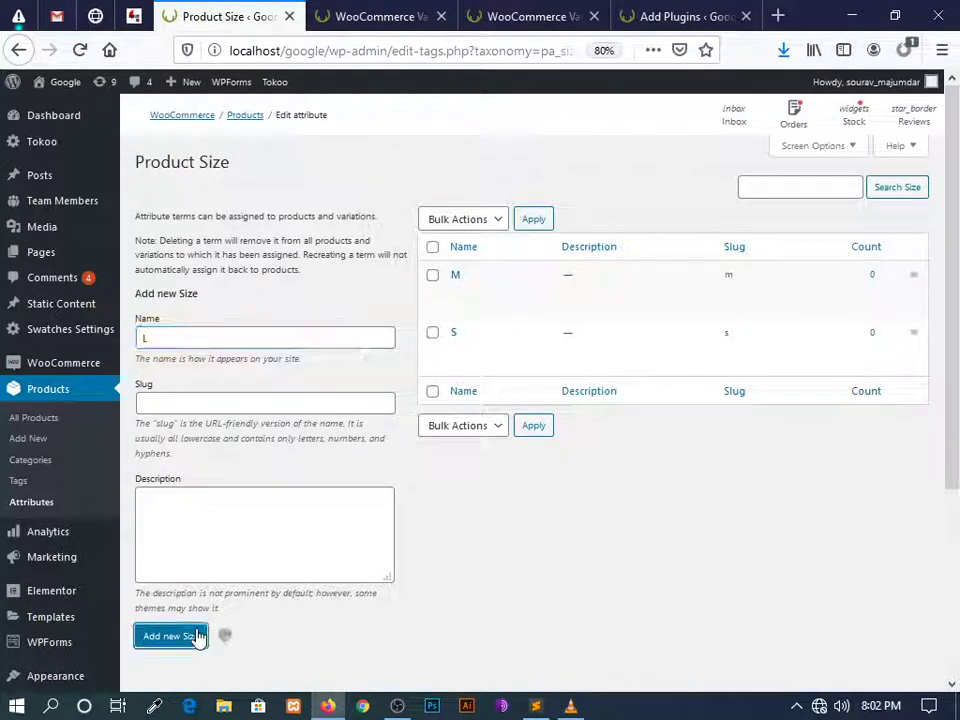
# Add a Size term named XL, leaving its slug and description empty
pyautogui.click(185, 342)
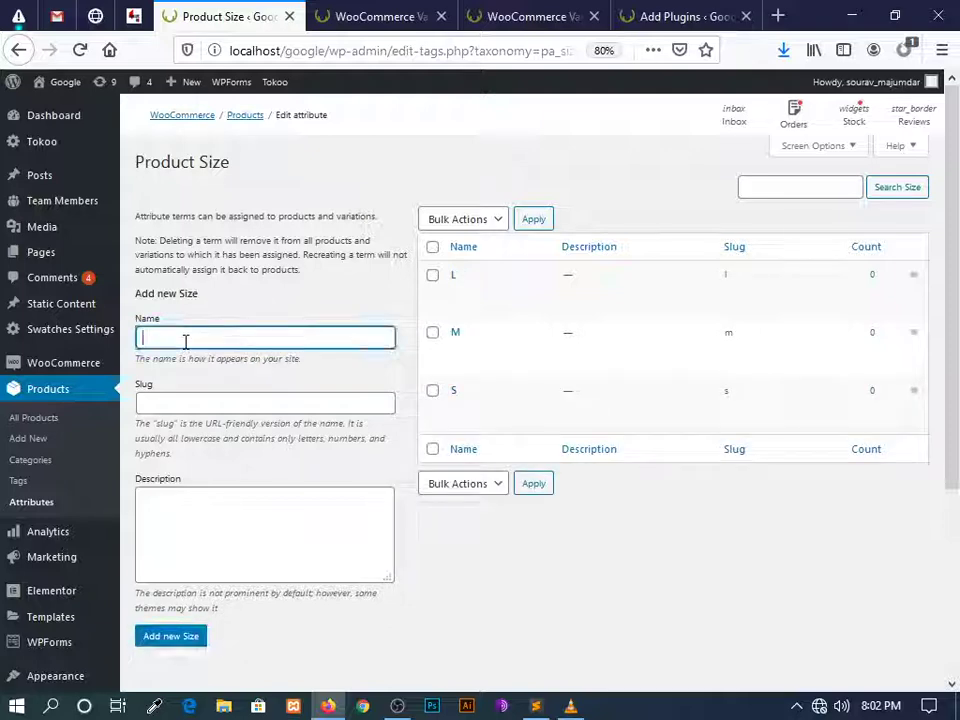
pyautogui.write('x')
pyautogui.click(184, 377)
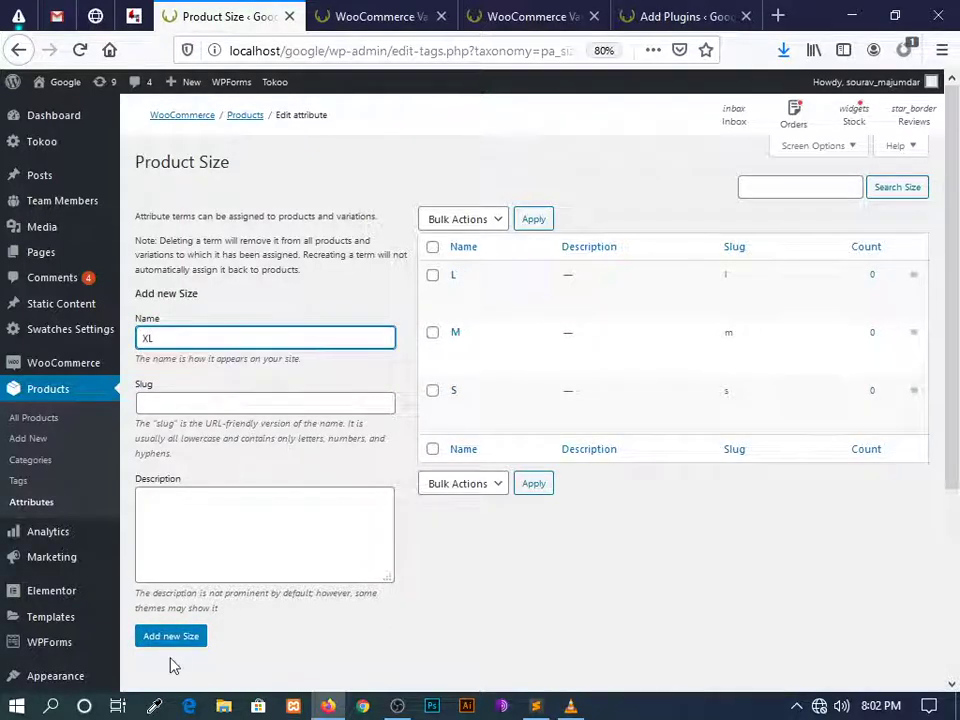
pyautogui.click(171, 636)
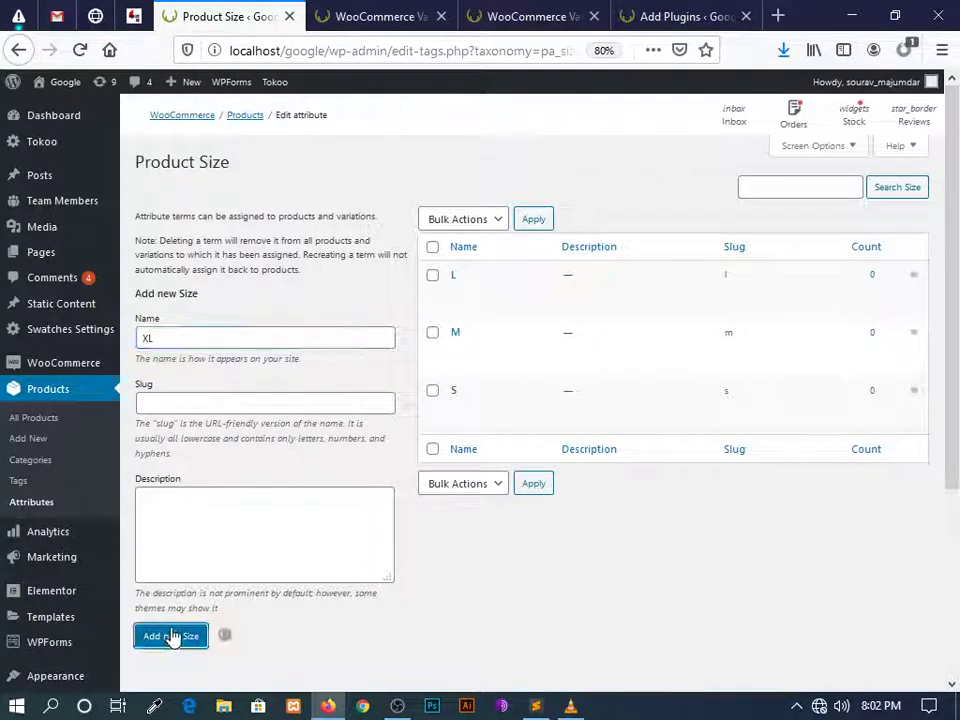
# Add a Size term named XXL, leaving its slug and description empty
pyautogui.click(178, 336)
pyautogui.click(178, 336)
pyautogui.click(178, 336)
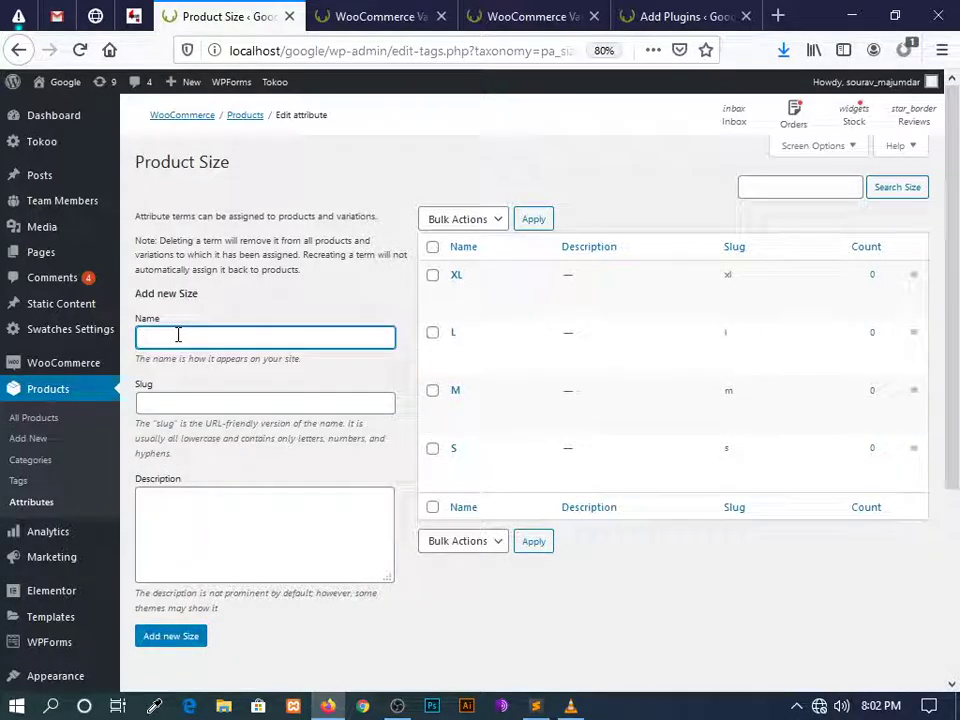
pyautogui.write('xx')
pyautogui.click(178, 359)
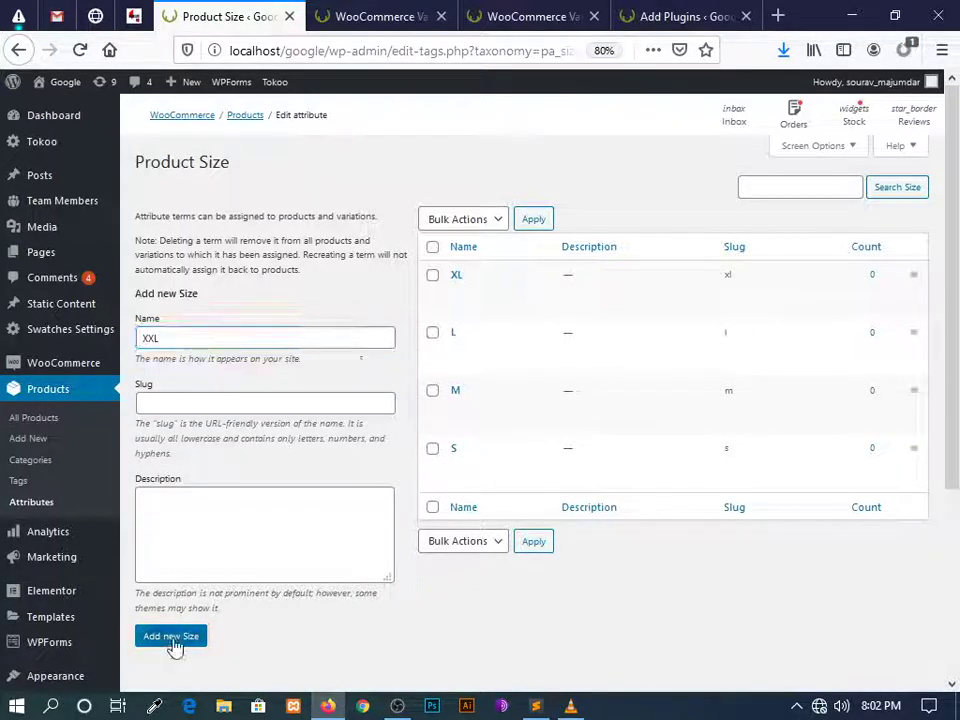
pyautogui.click(174, 637)
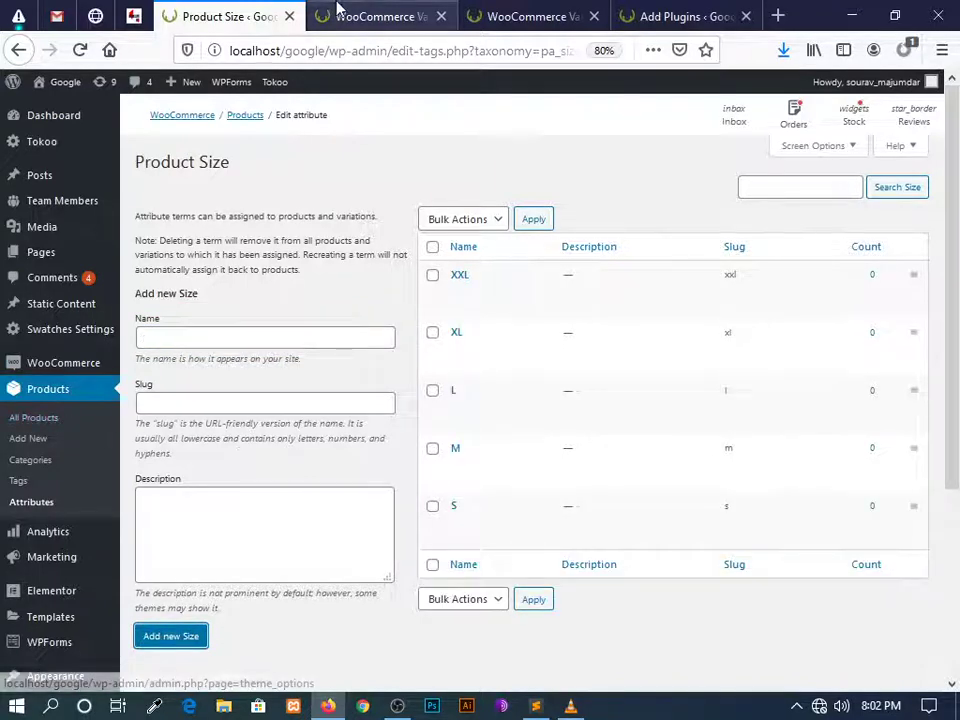
# Open the page for adding a new product in a separate browser tab and switch to it
pyautogui.rightClick(30, 446)
pyautogui.click(82, 454)
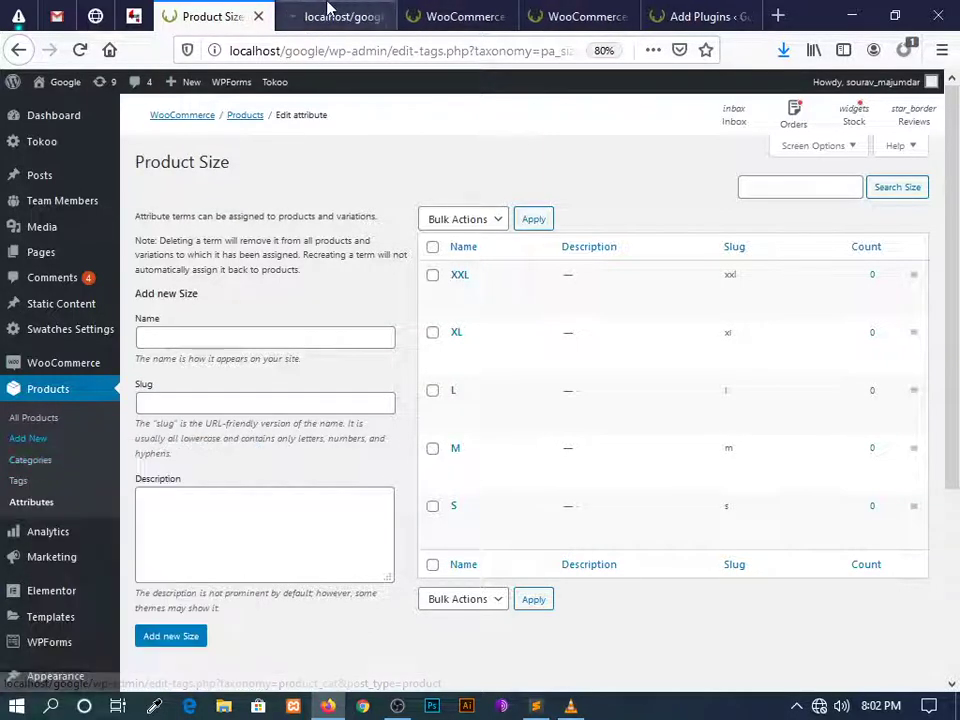
pyautogui.click(330, 12)
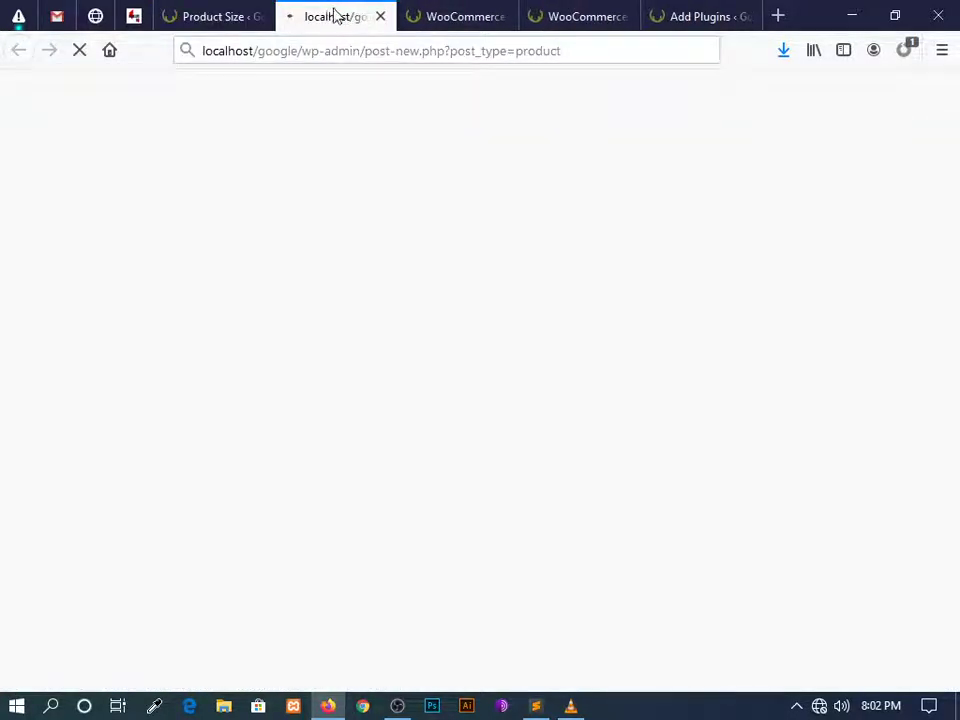
# Name the new product WooCommerce Variation Swatches Product Demo, reusing the title copied from the existing shirt product's page
pyautogui.click(462, 15)
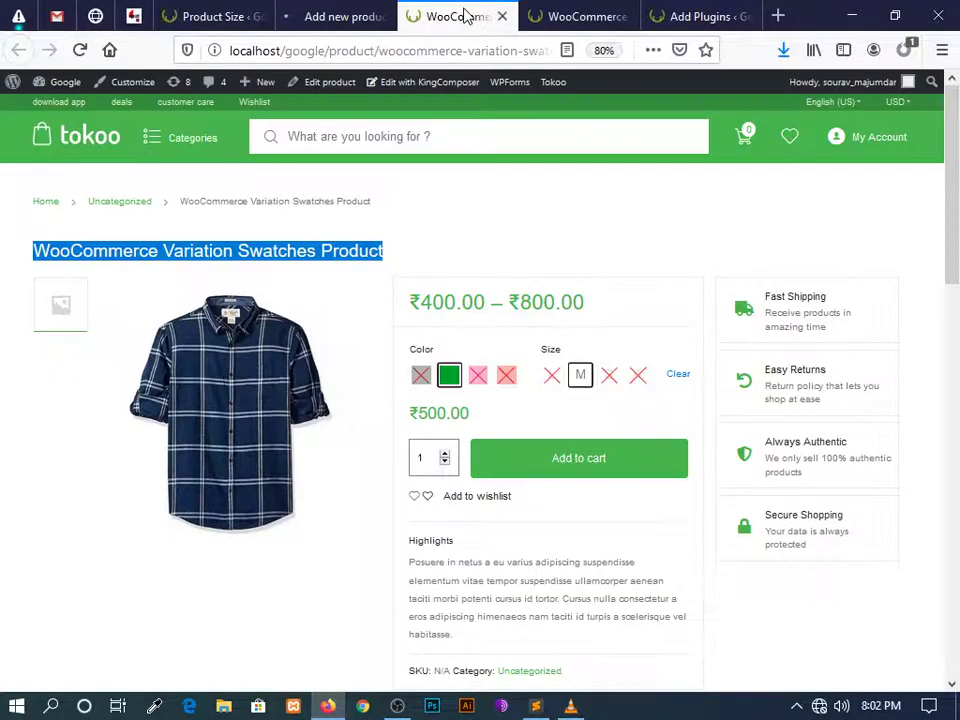
pyautogui.moveTo(390, 255); pyautogui.dragTo(55, 245)
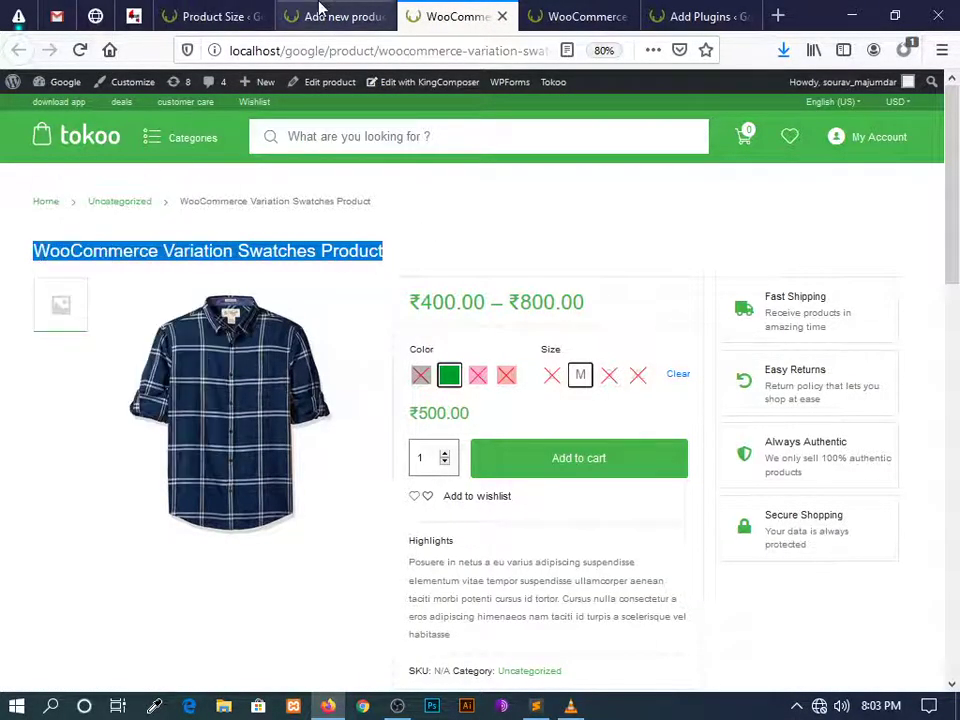
pyautogui.click(320, 12)
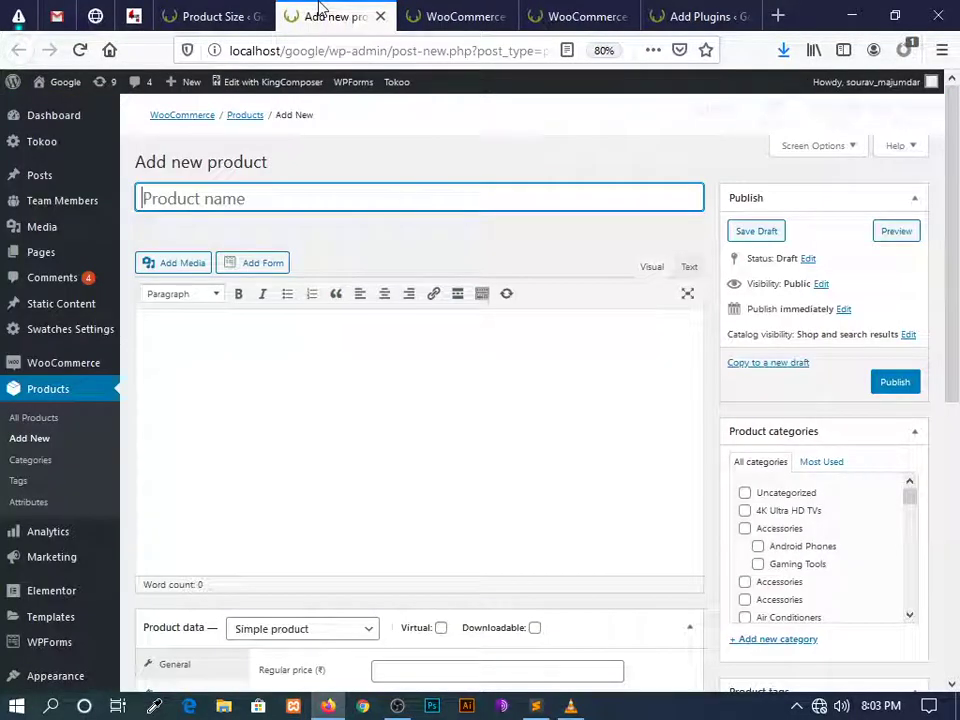
pyautogui.write('WooCommerce Variation Swatches Product Demo')
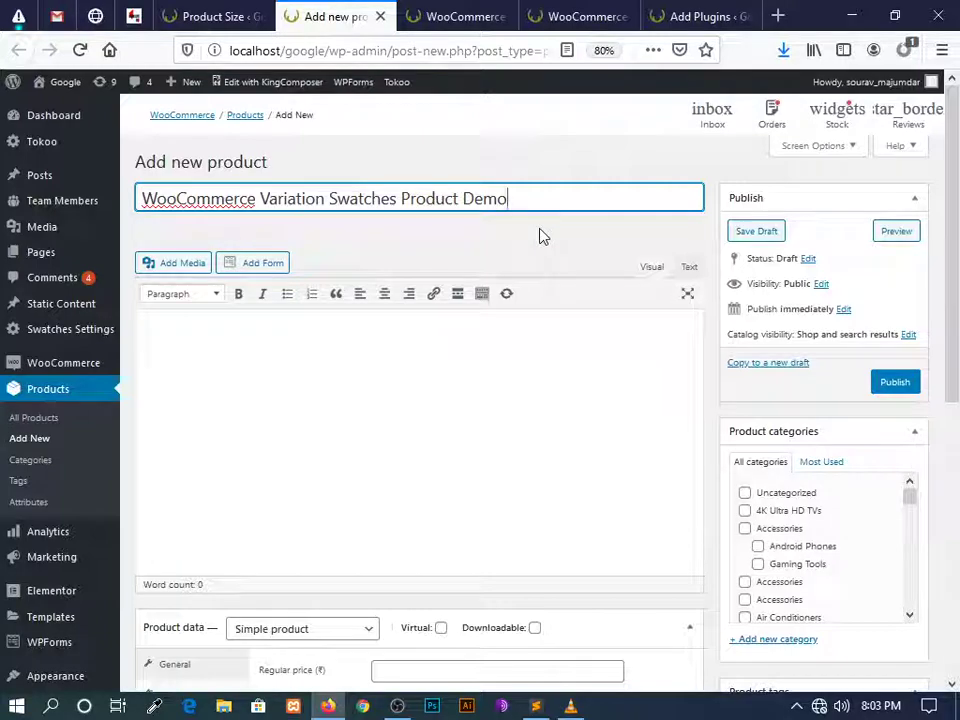
# Copy the Highlights paragraph from the existing WooCommerce Variation Swatches Product page
pyautogui.click(256, 431)
pyautogui.click(697, 16)
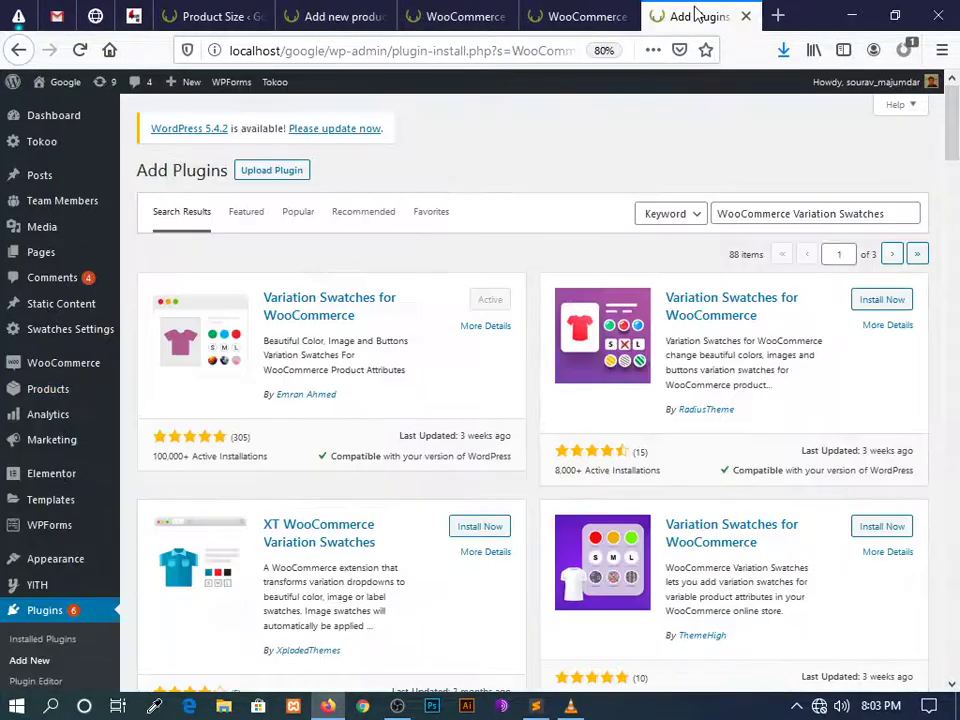
pyautogui.click(540, 28)
pyautogui.click(449, 10)
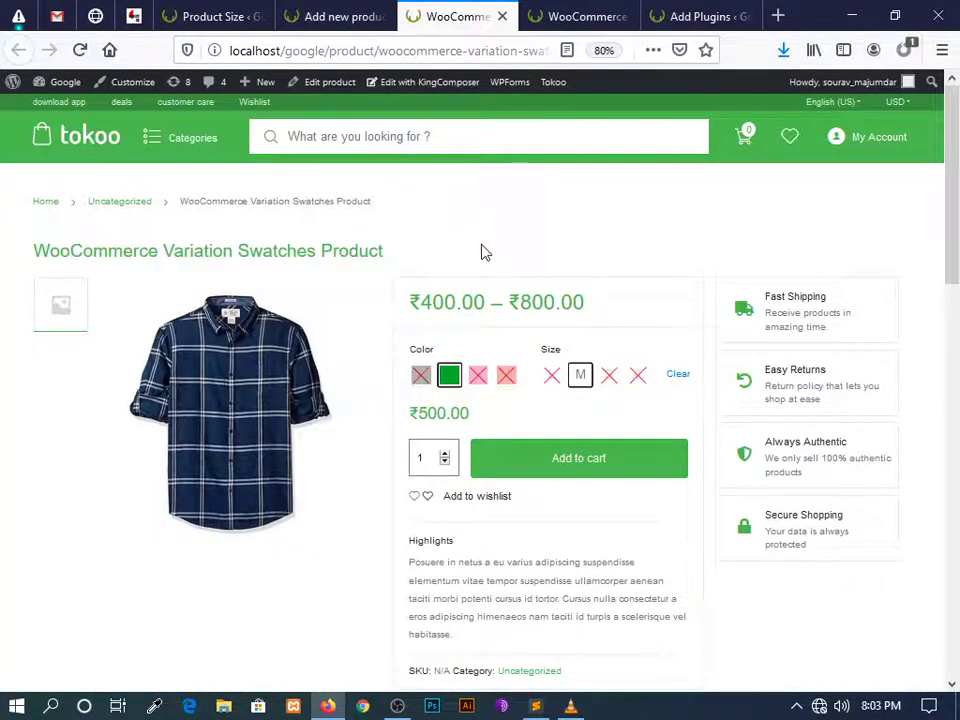
pyautogui.scroll(-3, 470, 320)
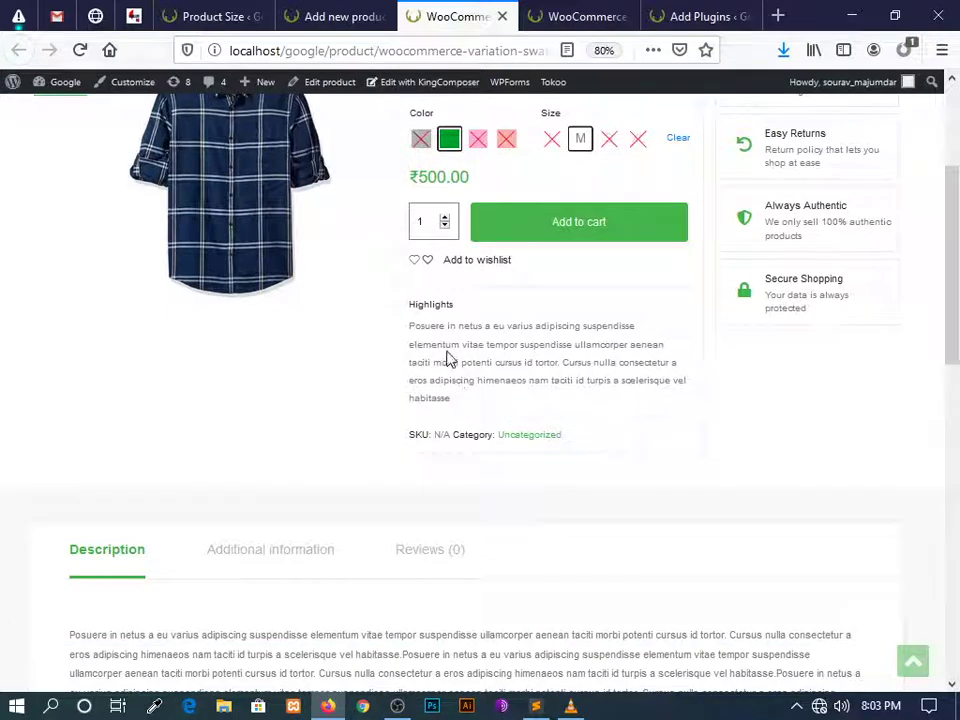
pyautogui.moveTo(411, 325); pyautogui.dragTo(455, 400)
pyautogui.hotkey('ctrl', 'c')
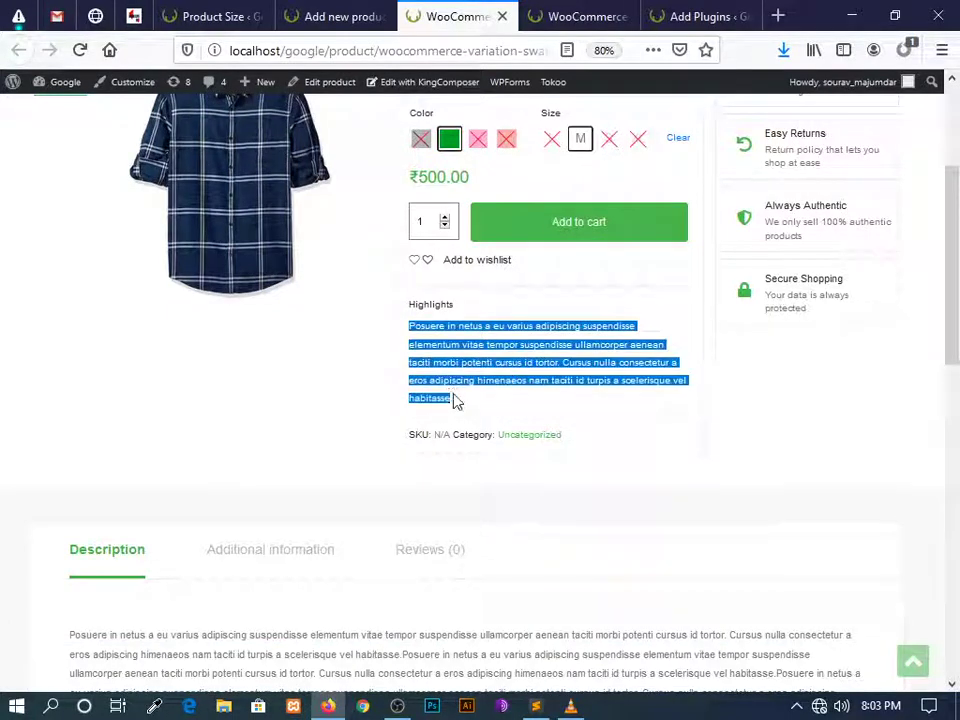
# Fill the new product's main description with several repeats of the copied Highlights paragraph
pyautogui.click(317, 10)
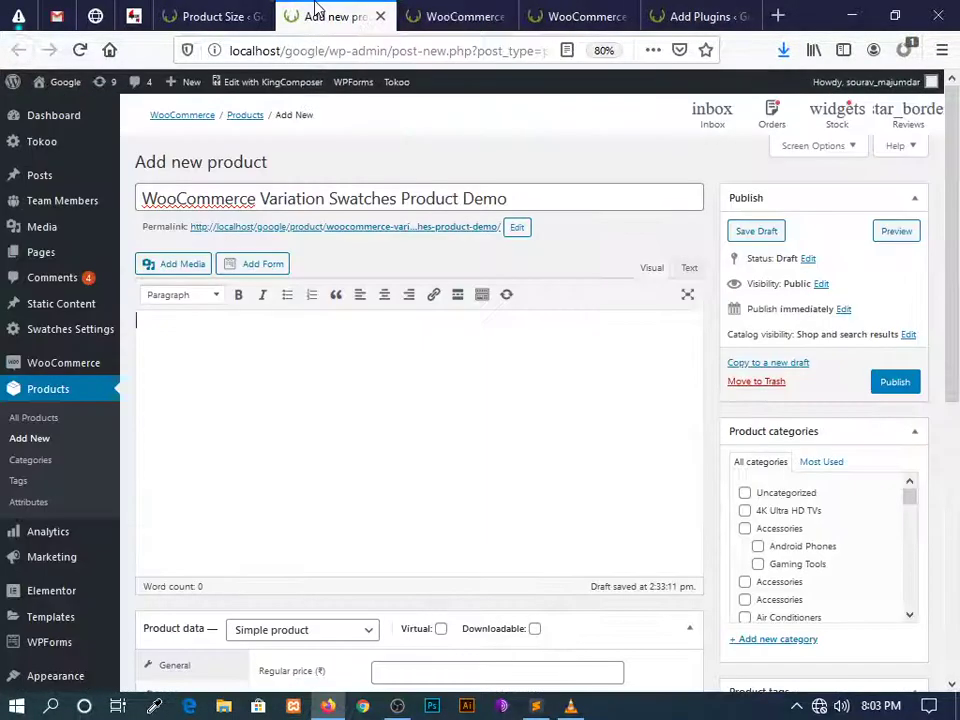
pyautogui.click(251, 421)
pyautogui.hotkey('ctrl', 'v')
pyautogui.hotkey('ctrl', 'v')
pyautogui.hotkey('ctrl', 'v')
pyautogui.hotkey('ctrl', 'v')
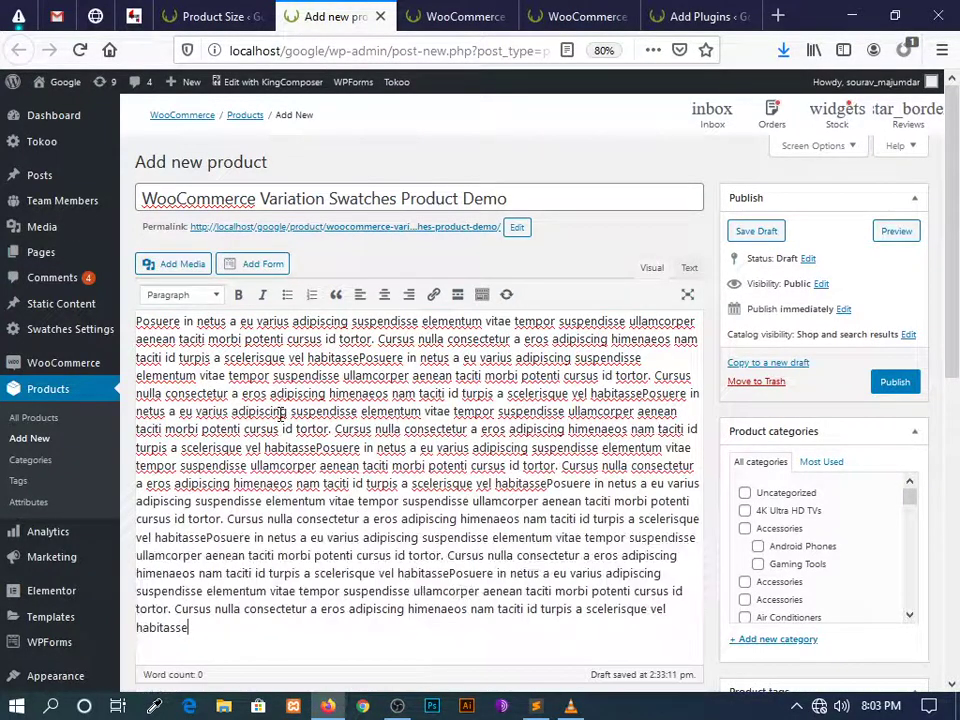
# Insert the copied Highlights paragraph once as the product's short description
pyautogui.scroll(-5, 380, 462)
pyautogui.click(344, 522)
pyautogui.hotkey('ctrl', 'v')
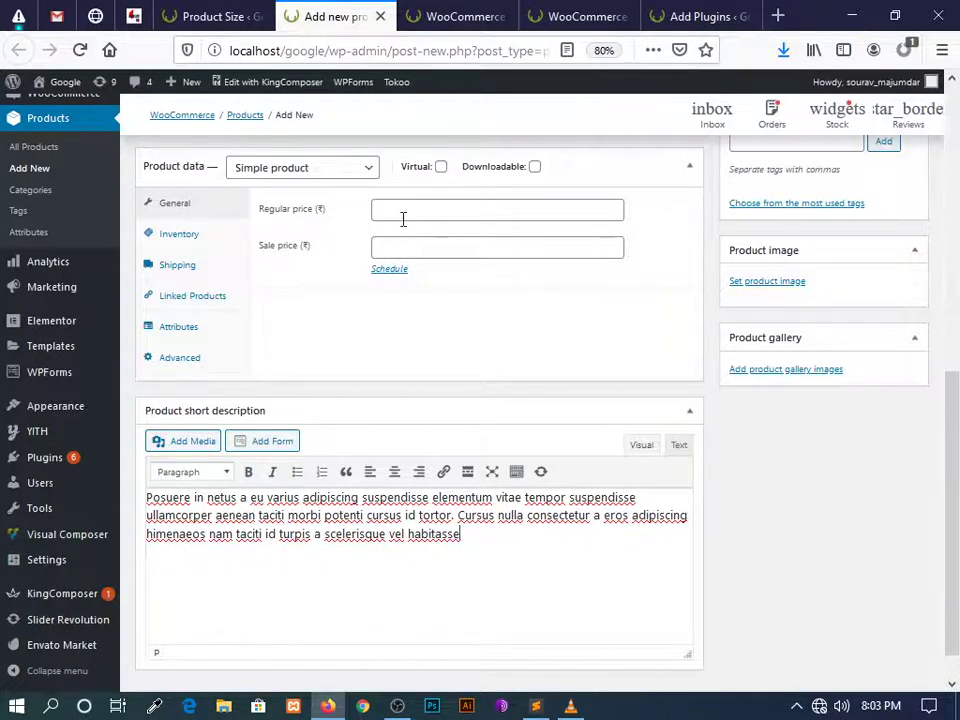
# Assign the product to the Accessories category that contains Android Phones and Gaming Tools, leaving Uncategorized and 4K Ultra HD TVs unselected
pyautogui.scroll(5, 401, 245)
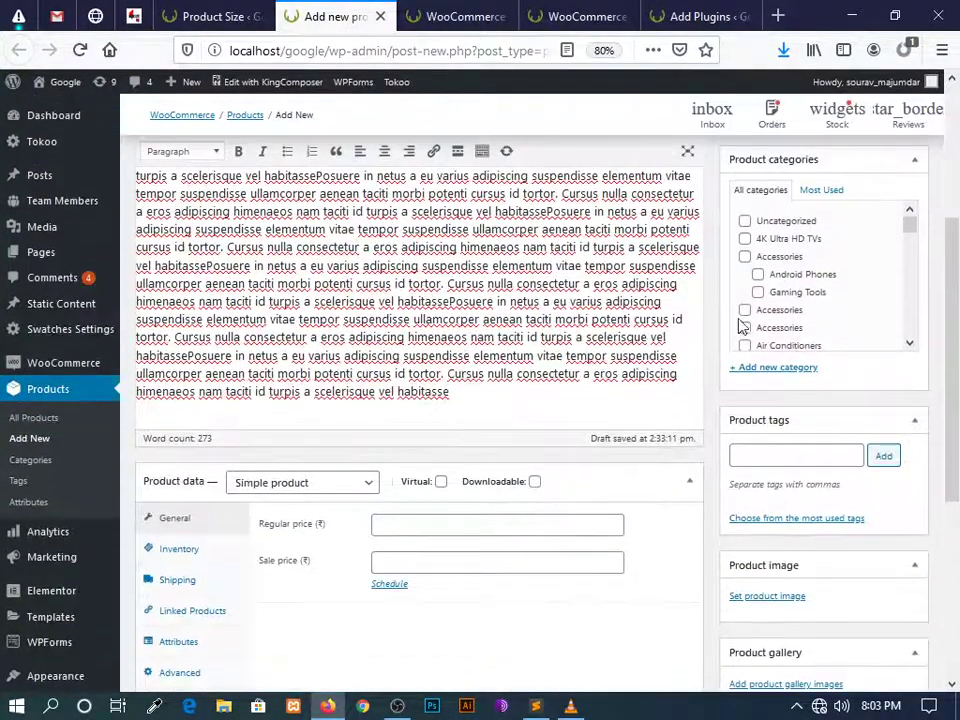
pyautogui.click(745, 223)
pyautogui.click(745, 223)
pyautogui.click(745, 239)
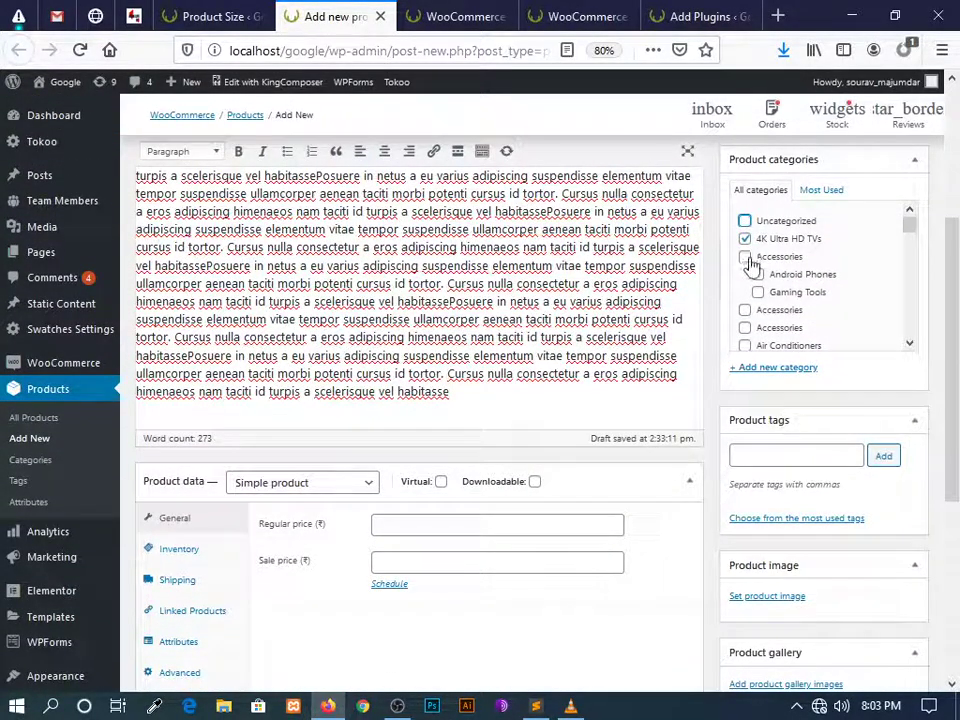
pyautogui.click(745, 256)
# Set the product type to Variable product and keep the product data section expanded
pyautogui.scroll(-2, 338, 441)
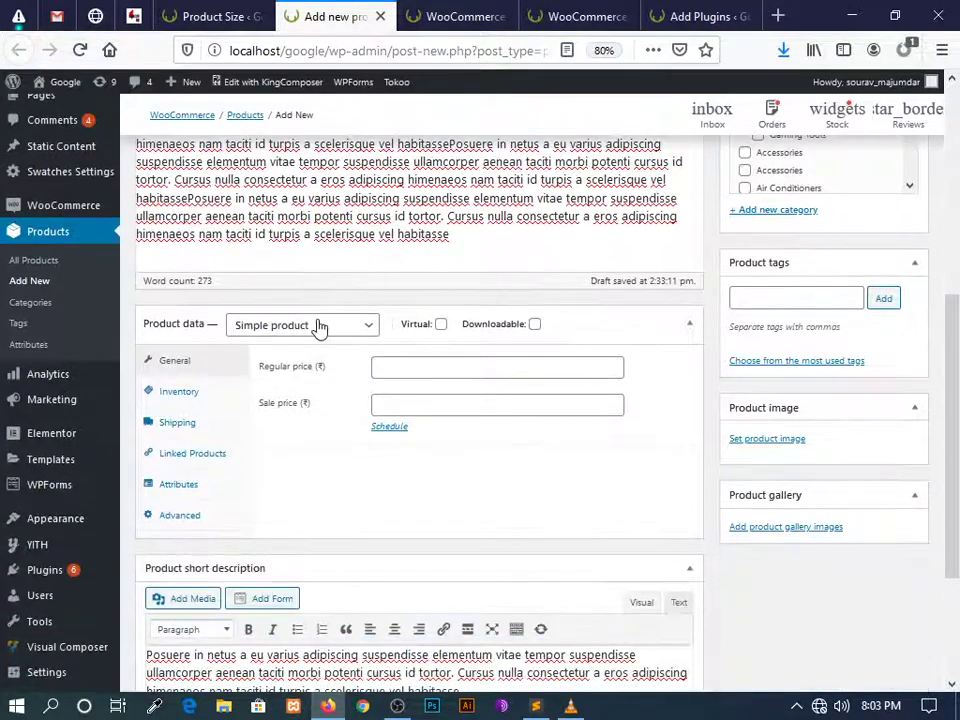
pyautogui.click(318, 327)
pyautogui.click(318, 326)
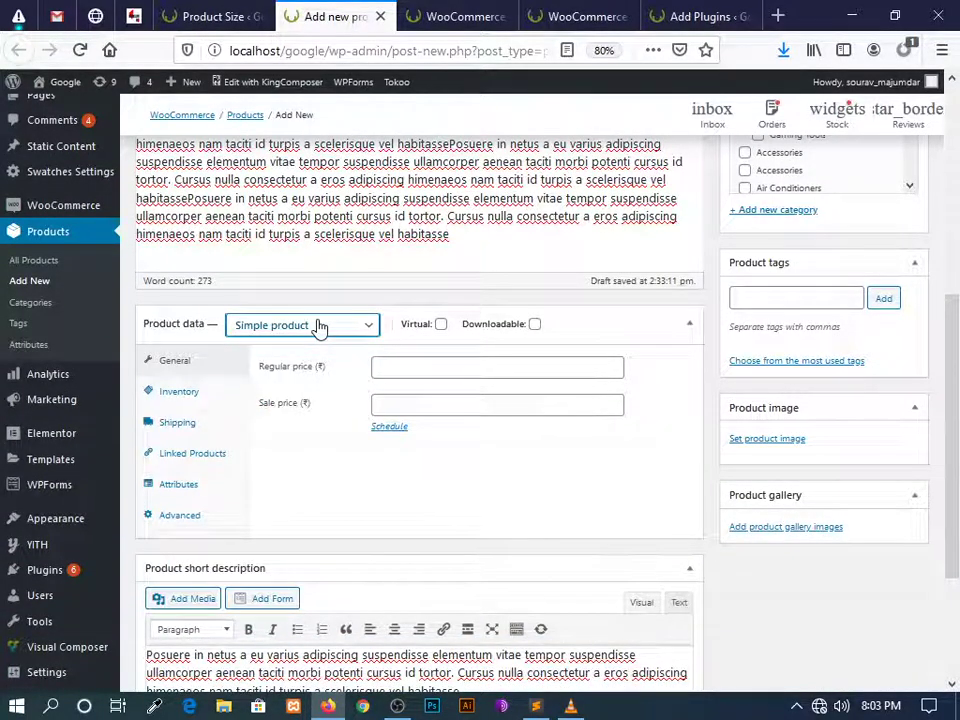
pyautogui.click(326, 337)
pyautogui.click(311, 332)
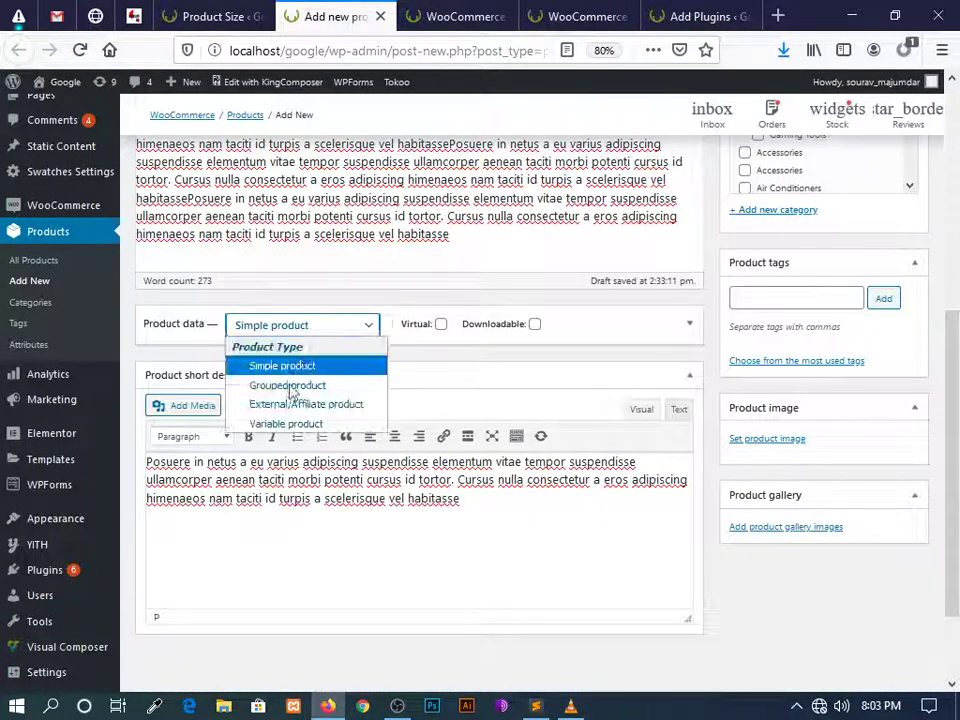
pyautogui.click(287, 421)
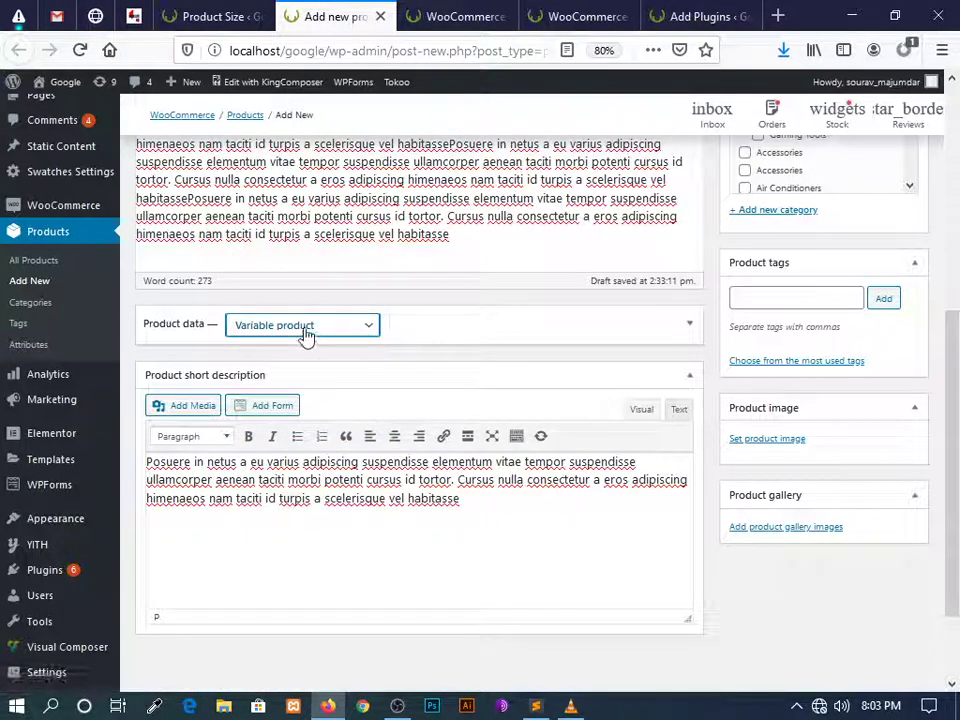
pyautogui.click(563, 338)
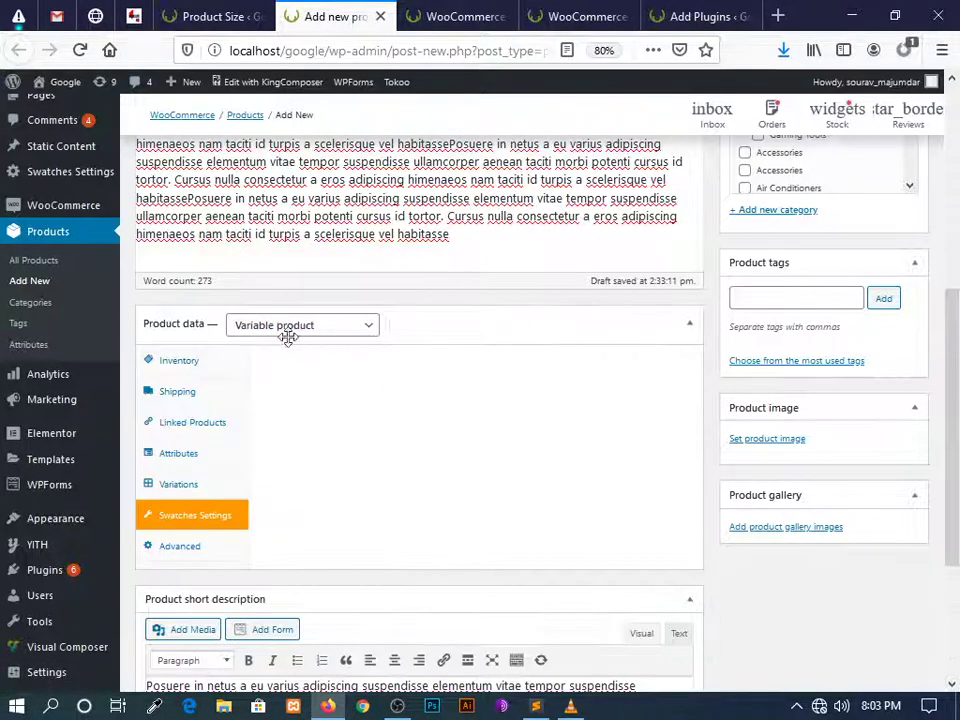
pyautogui.scroll(2, 589, 403)
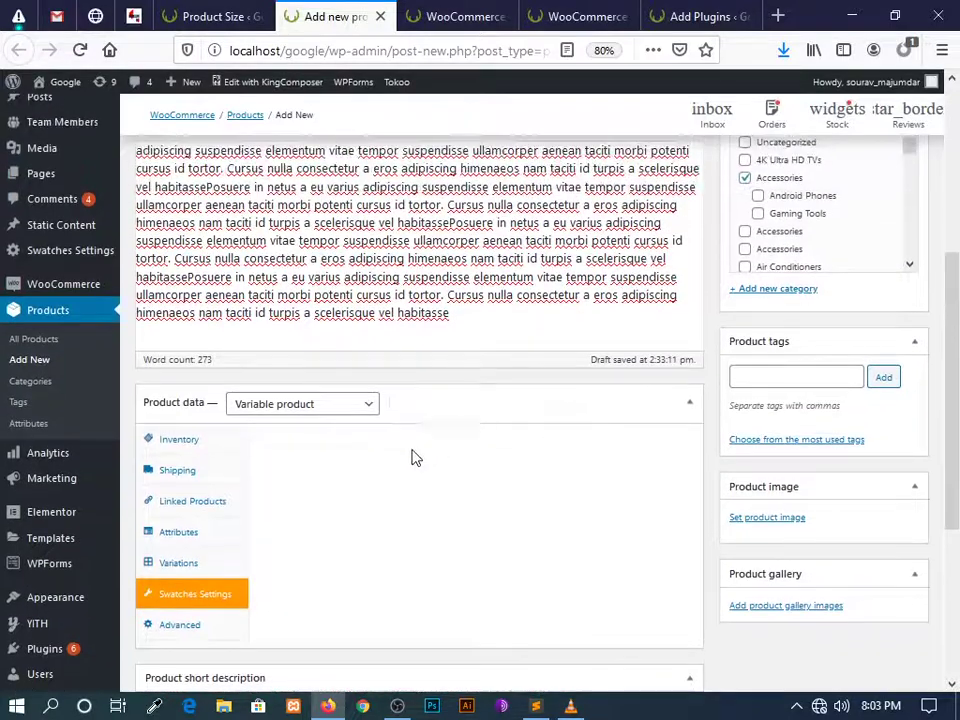
# Set the product image to the navy plaid shirt picture 8a.jpg from the media library
pyautogui.click(766, 520)
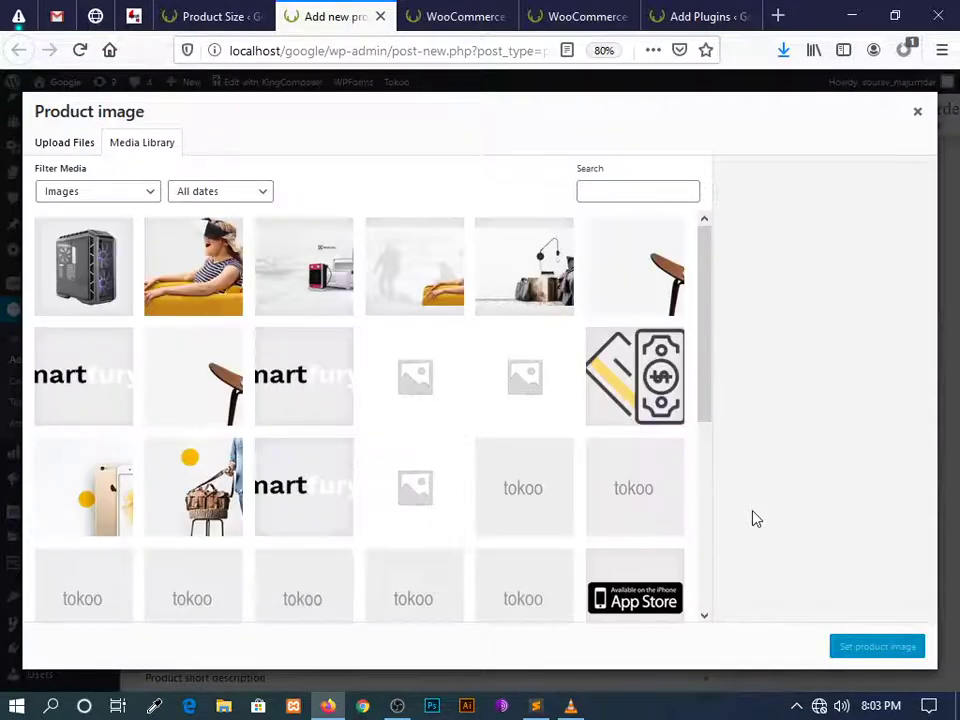
pyautogui.scroll(-2, 338, 467)
pyautogui.scroll(-10, 338, 467)
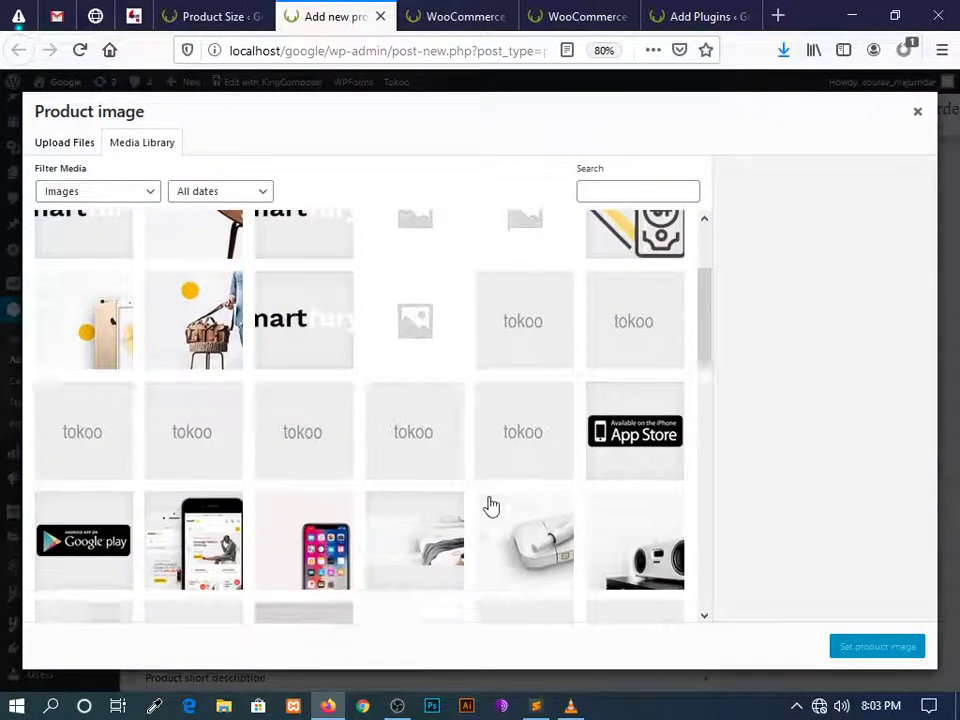
pyautogui.scroll(-3, 418, 510)
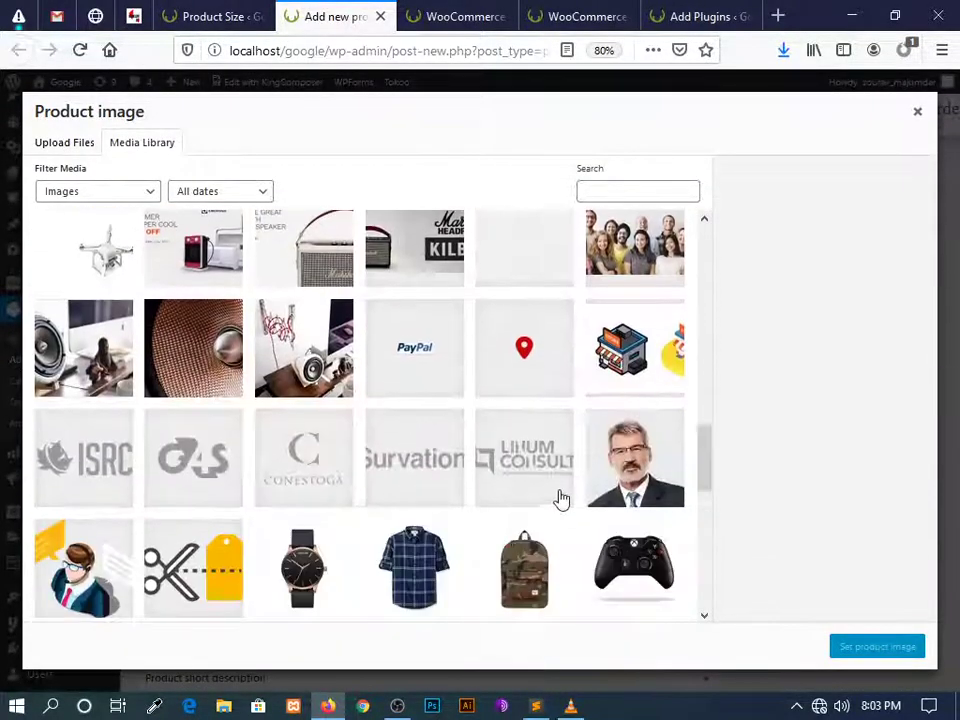
pyautogui.scroll(-2, 551, 471)
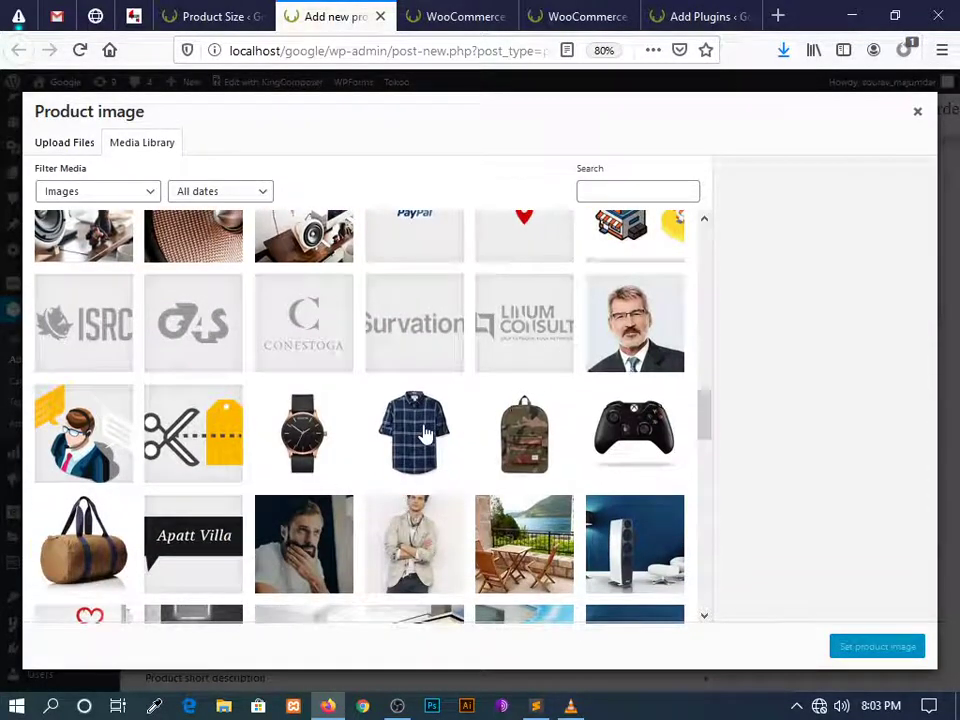
pyautogui.click(425, 432)
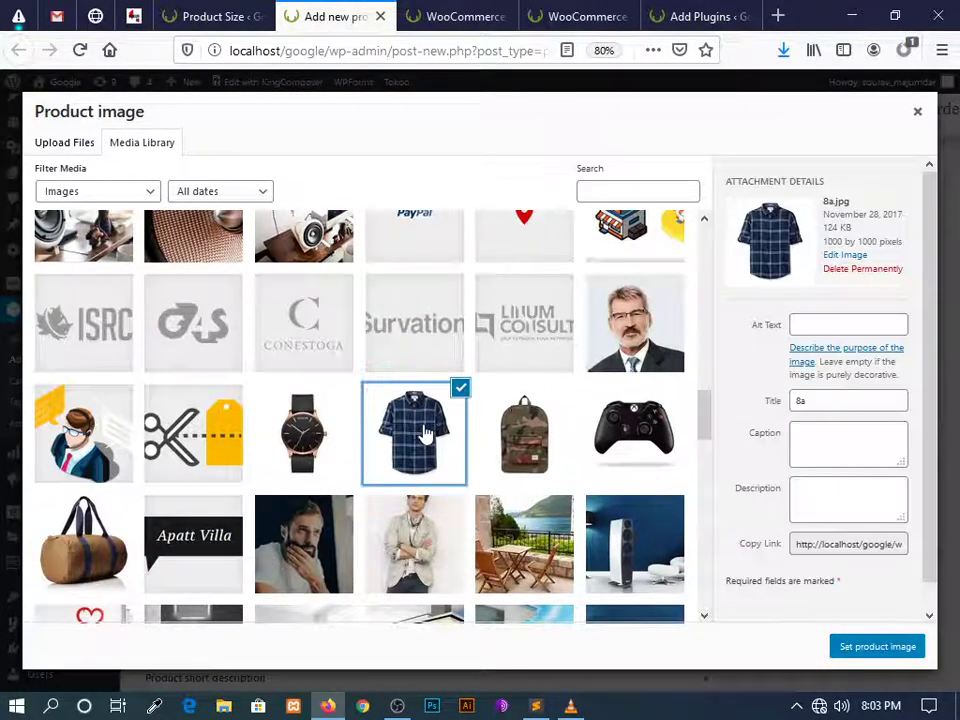
pyautogui.click(861, 647)
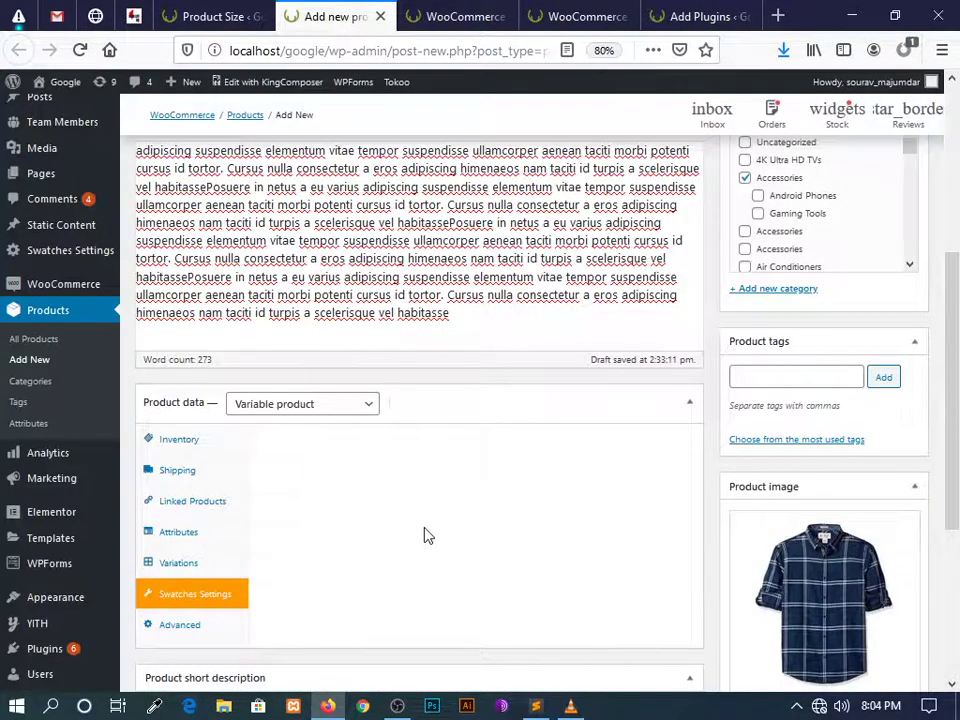
# Publish the WooCommerce Variation Swatches Product Demo product
pyautogui.scroll(-2, 424, 536)
pyautogui.scroll(-2, 455, 547)
pyautogui.scroll(9, 800, 450)
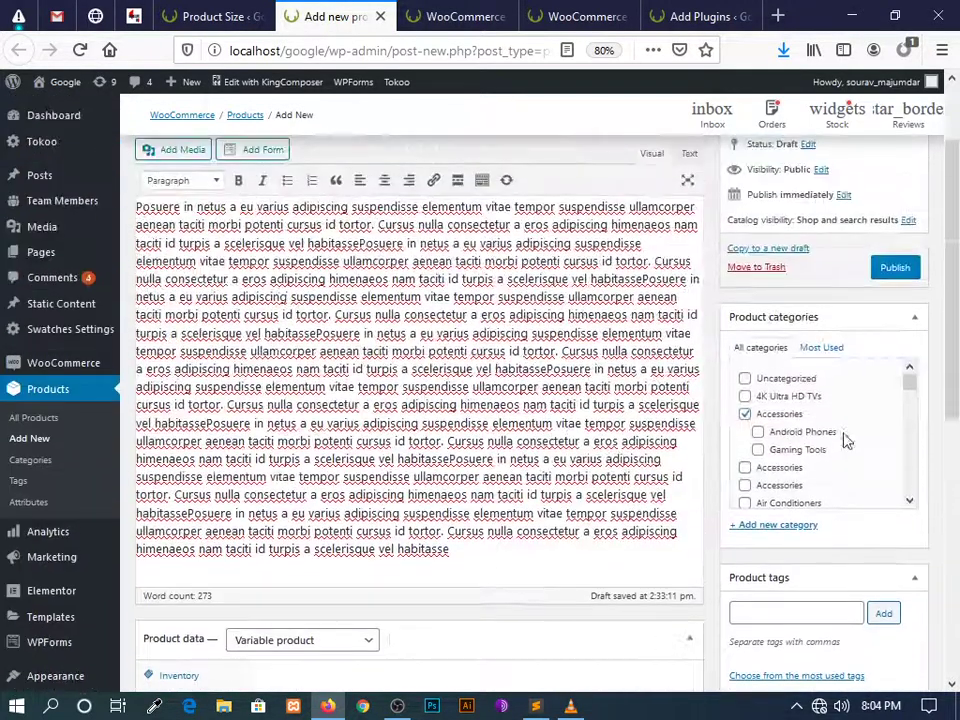
pyautogui.click(893, 272)
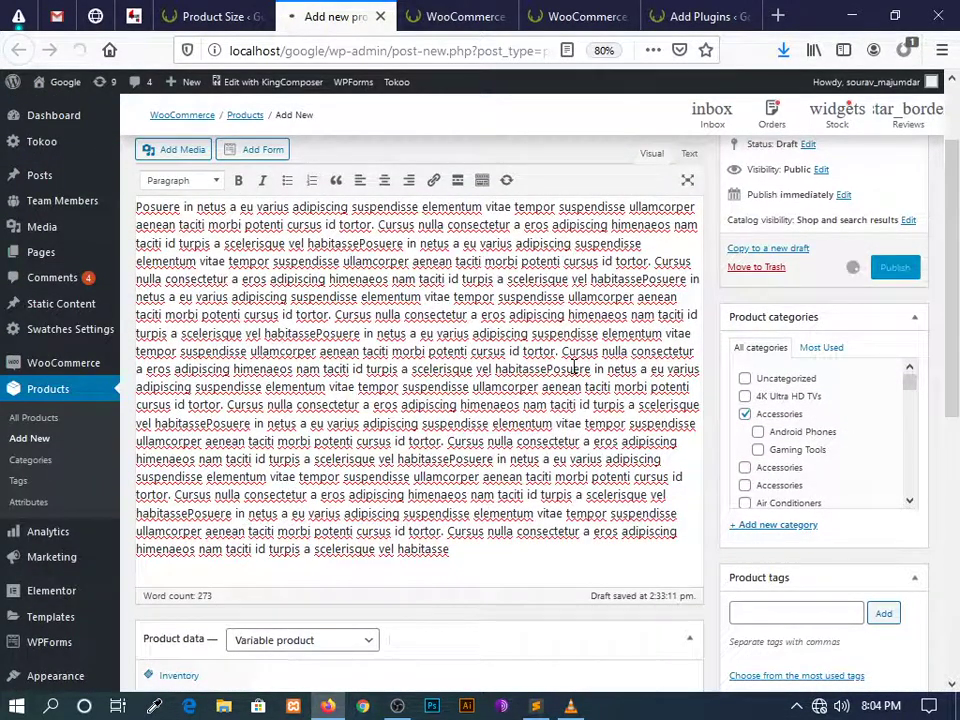
# Open the published product's store page in a separate tab and check its availability message
pyautogui.scroll(2, 424, 317)
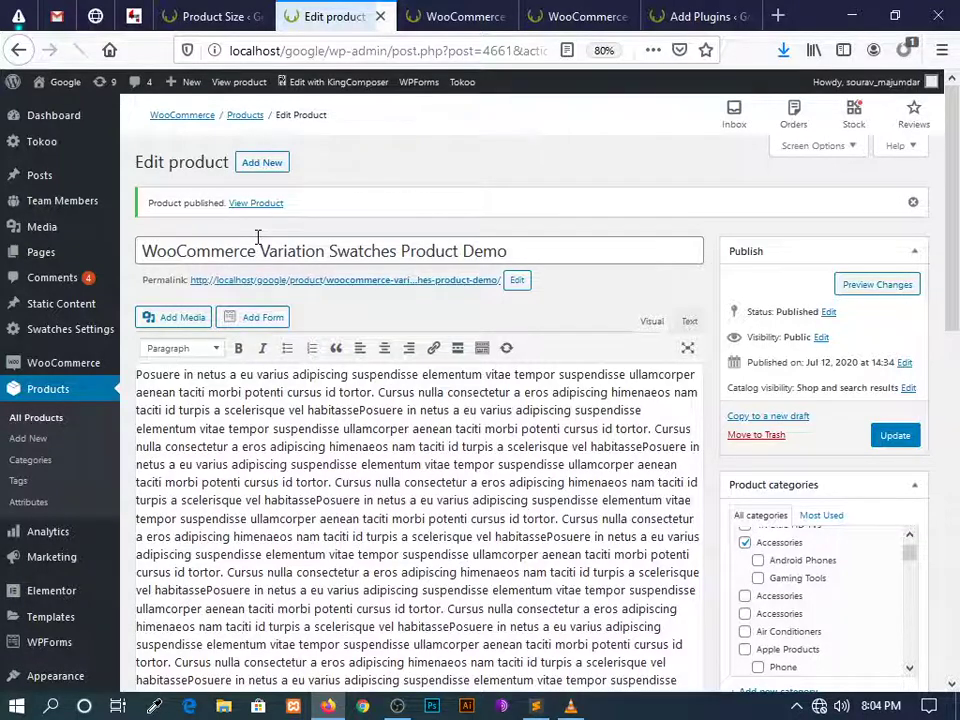
pyautogui.middleClick(256, 203)
pyautogui.click(403, 20)
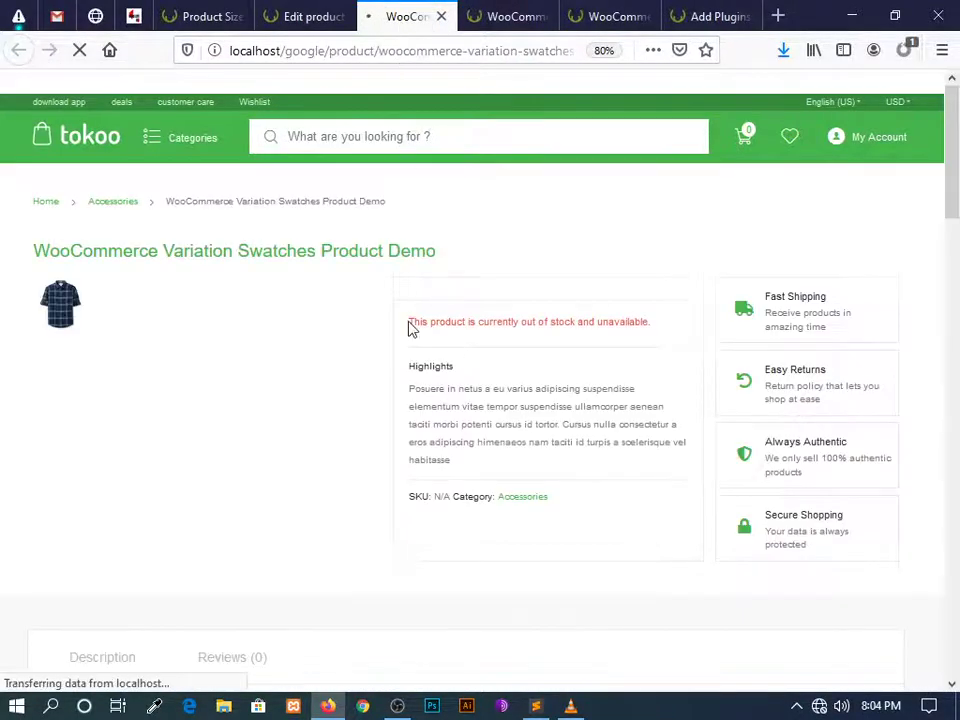
pyautogui.moveTo(409, 326); pyautogui.dragTo(652, 340)
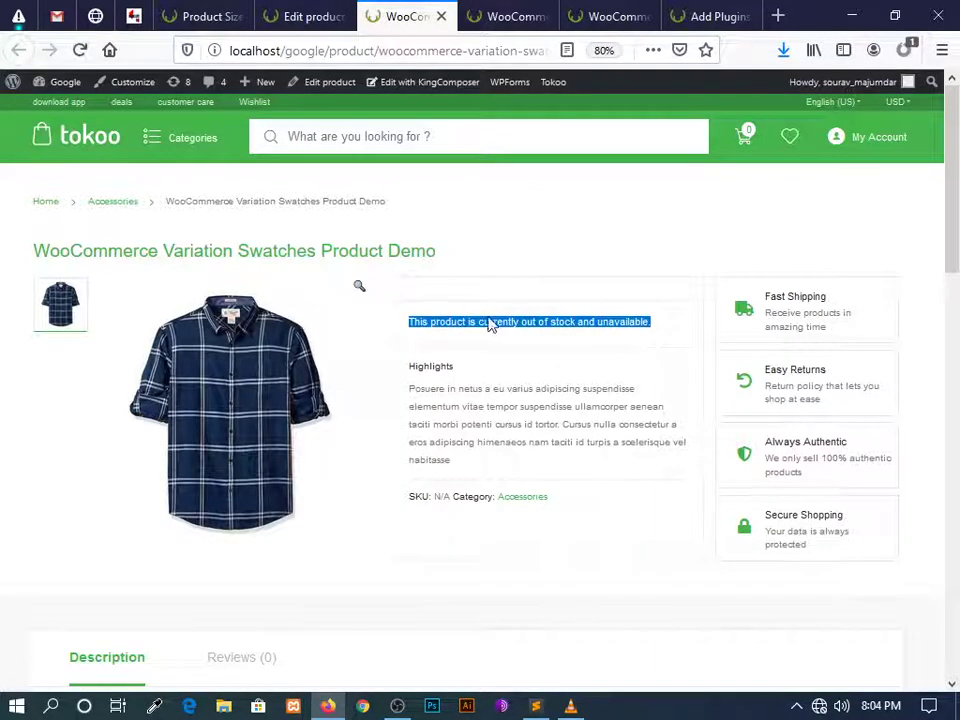
# Back in the product editor, add the Color attribute with all its terms, enable it for variations and save the attributes
pyautogui.click(347, 12)
pyautogui.scroll(-10, 347, 376)
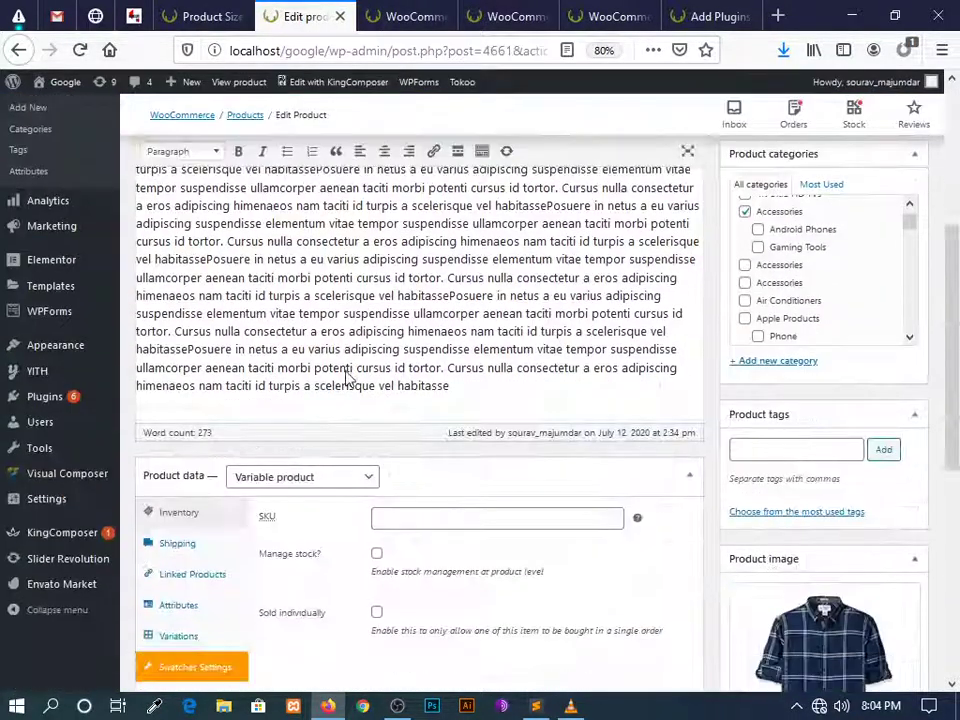
pyautogui.scroll(3, 360, 403)
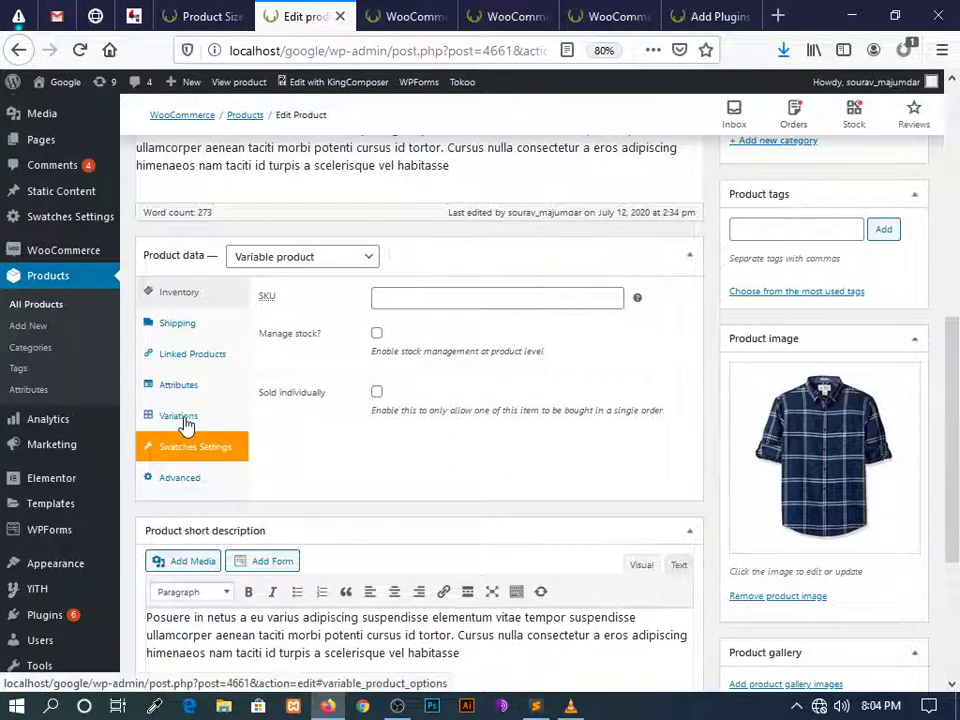
pyautogui.click(192, 395)
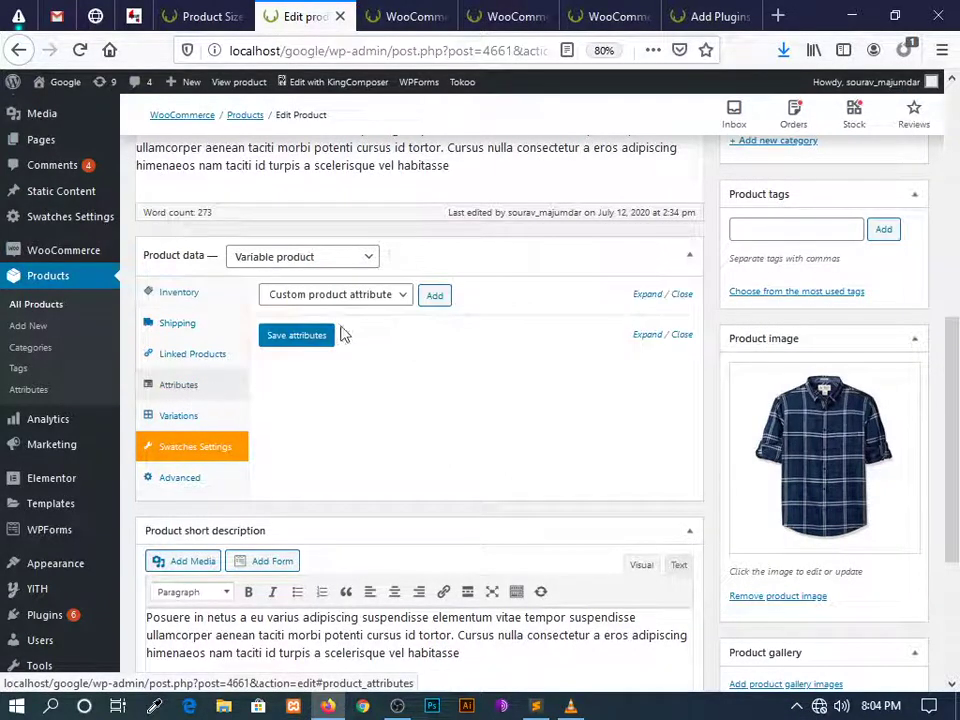
pyautogui.click(330, 294)
pyautogui.click(318, 338)
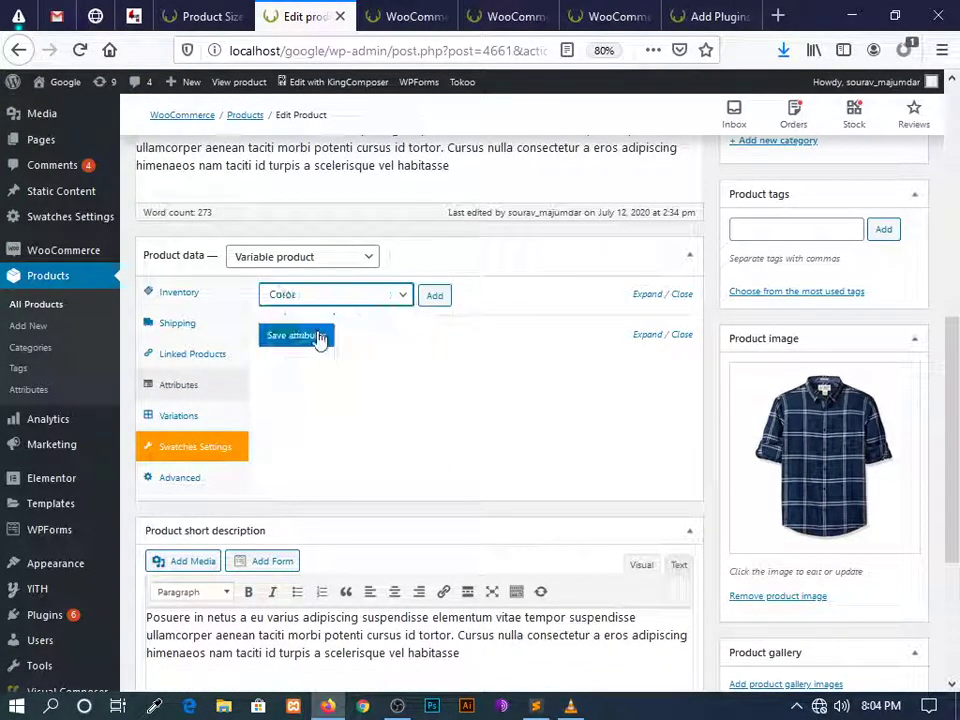
pyautogui.click(437, 300)
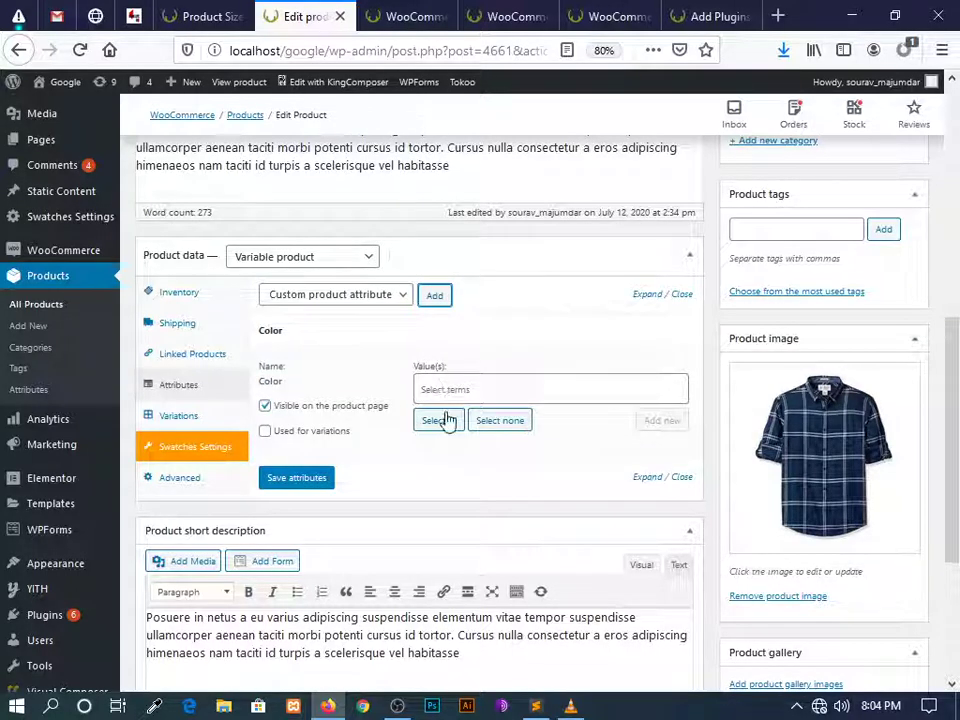
pyautogui.click(437, 420)
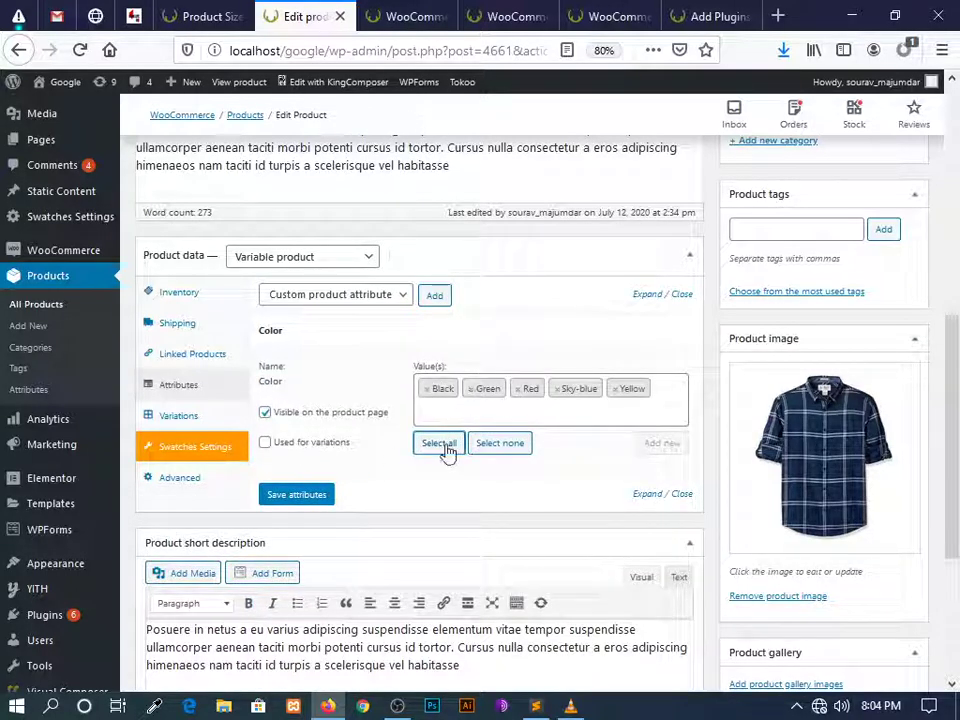
pyautogui.click(286, 446)
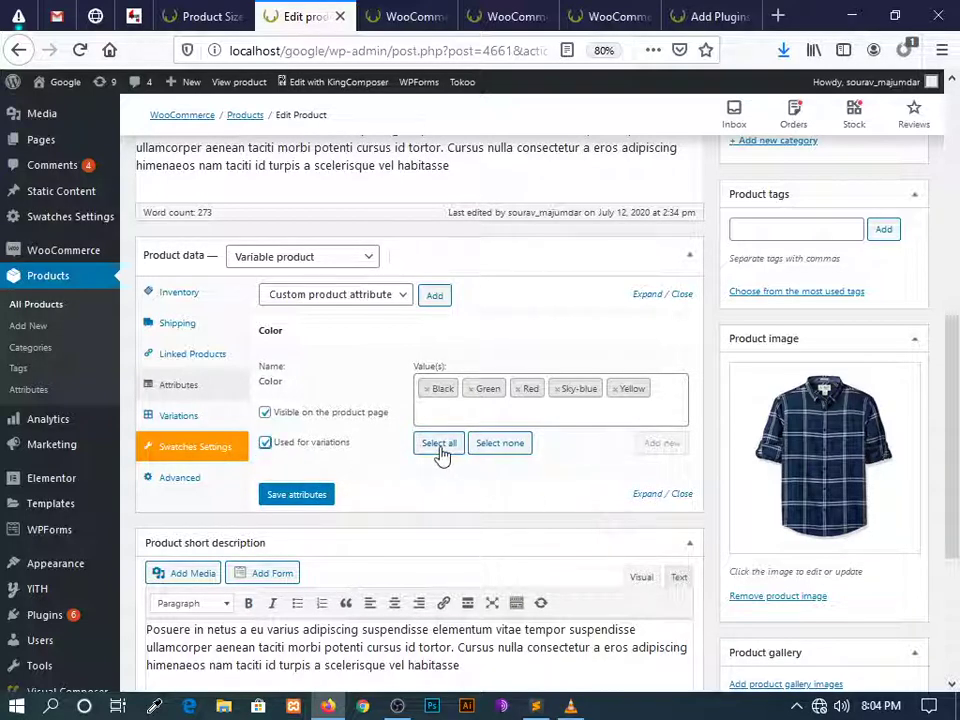
pyautogui.click(296, 497)
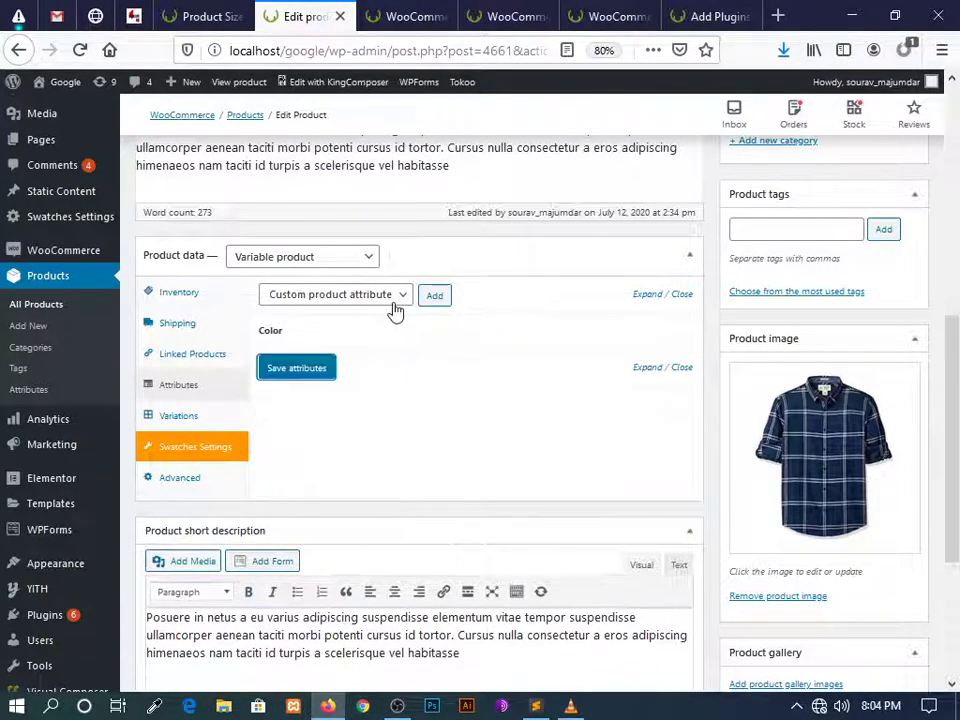
# Add the Size attribute to the product and choose the terms L, M and S
pyautogui.click(392, 298)
pyautogui.click(350, 360)
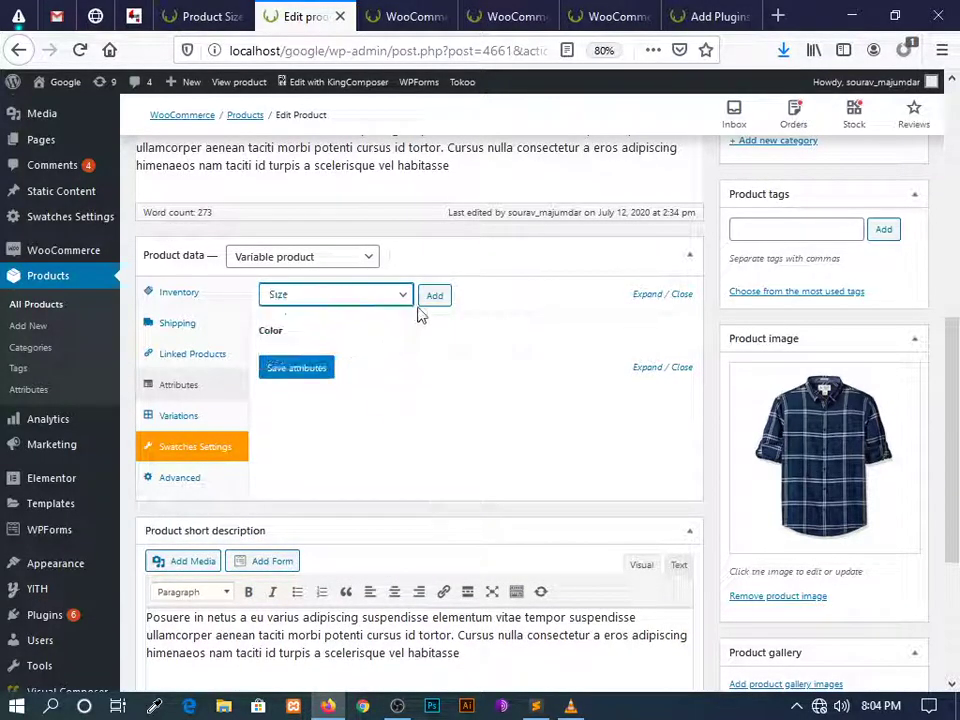
pyautogui.click(434, 295)
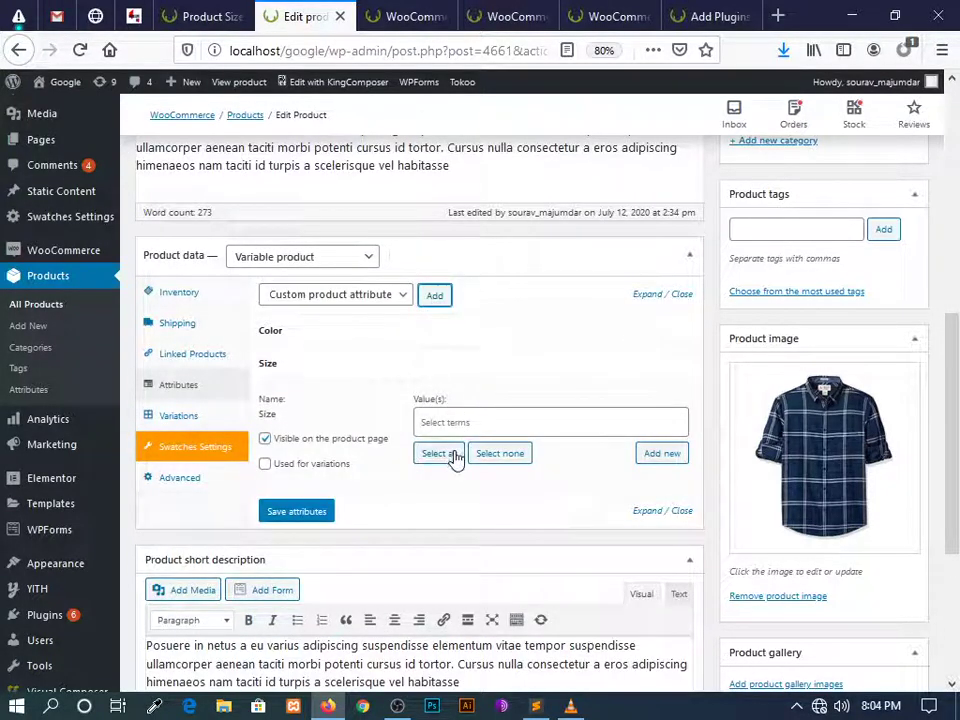
pyautogui.click(455, 414)
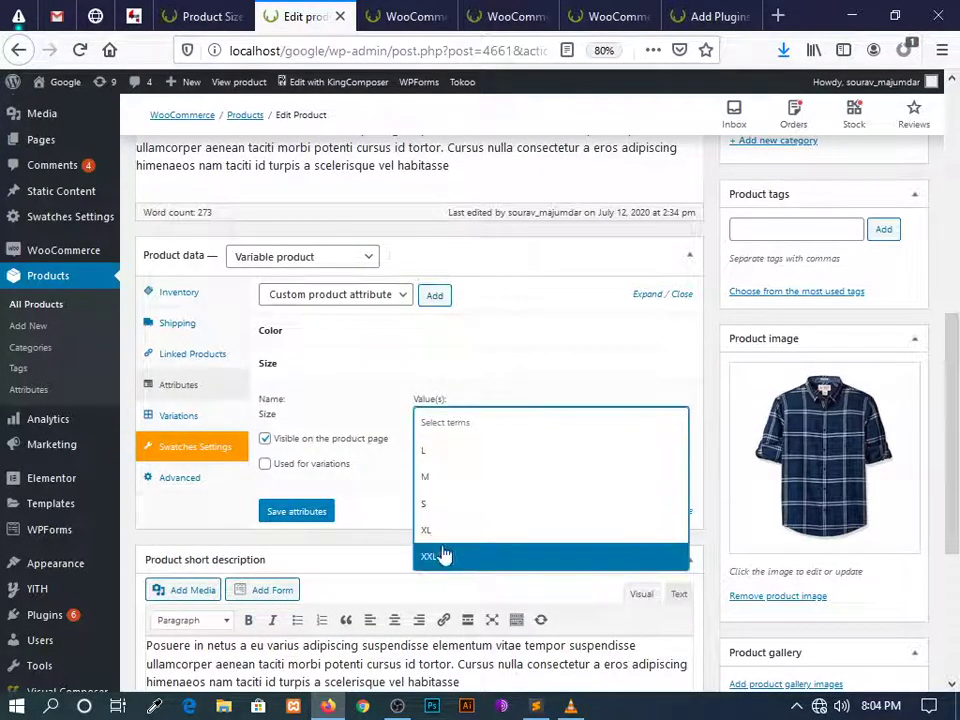
pyautogui.click(439, 455)
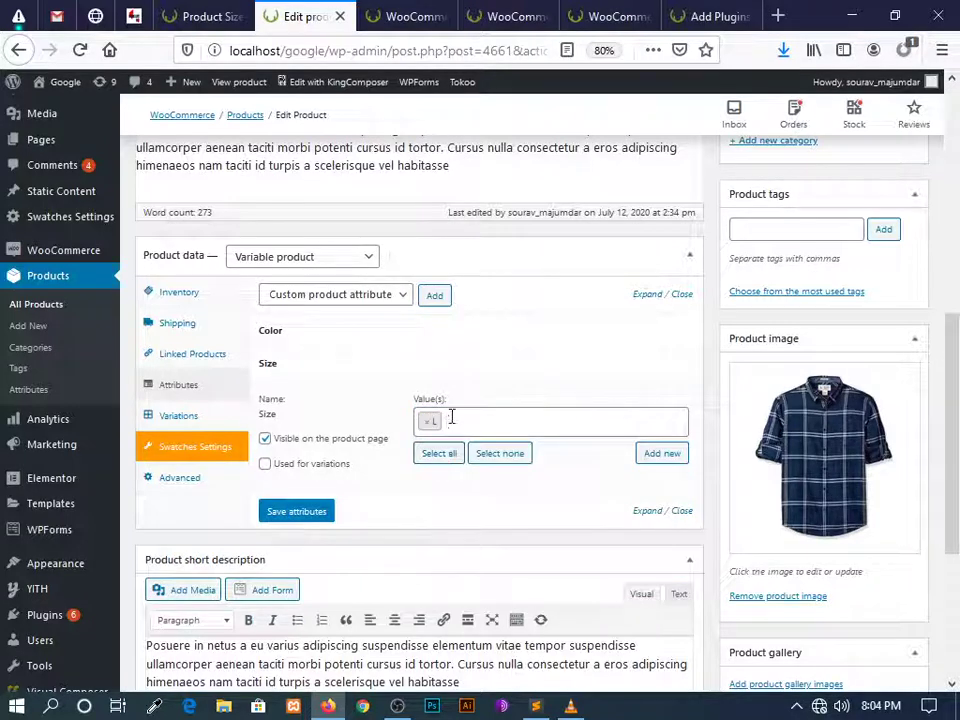
pyautogui.click(450, 420)
pyautogui.click(454, 477)
pyautogui.click(493, 421)
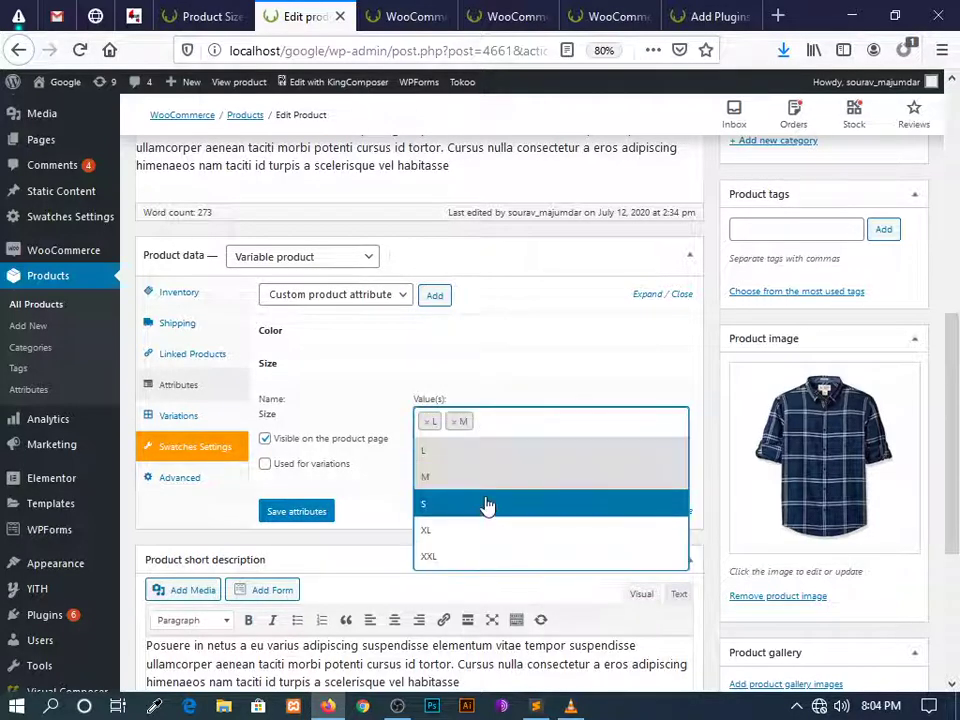
pyautogui.click(487, 504)
pyautogui.click(517, 422)
pyautogui.click(518, 422)
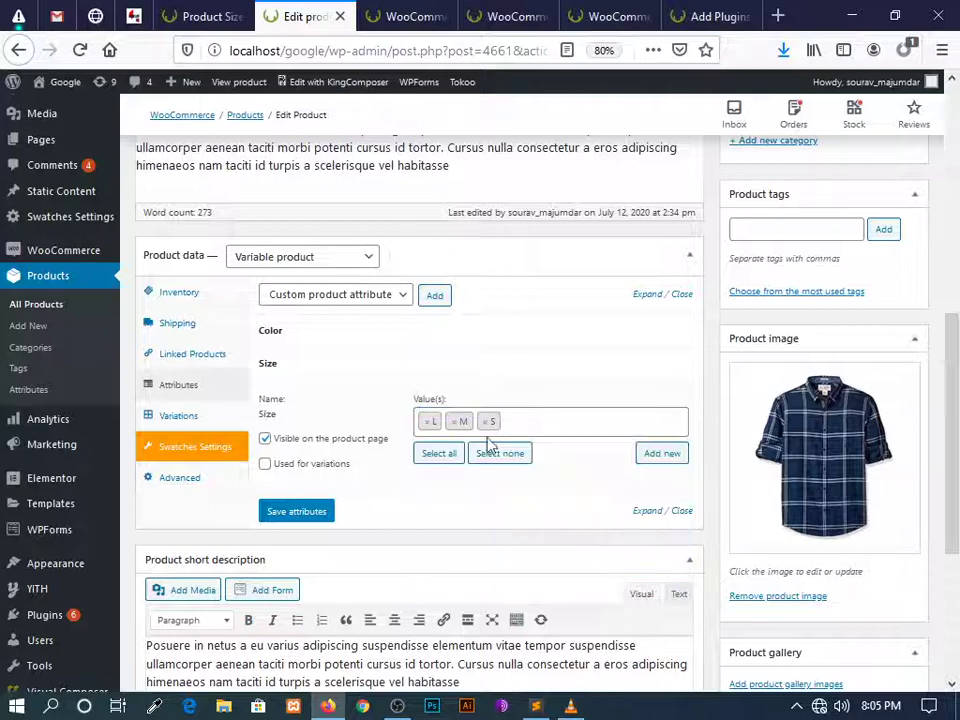
# Include all Size terms through XXL, enable Size for variations and save the attributes
pyautogui.click(440, 455)
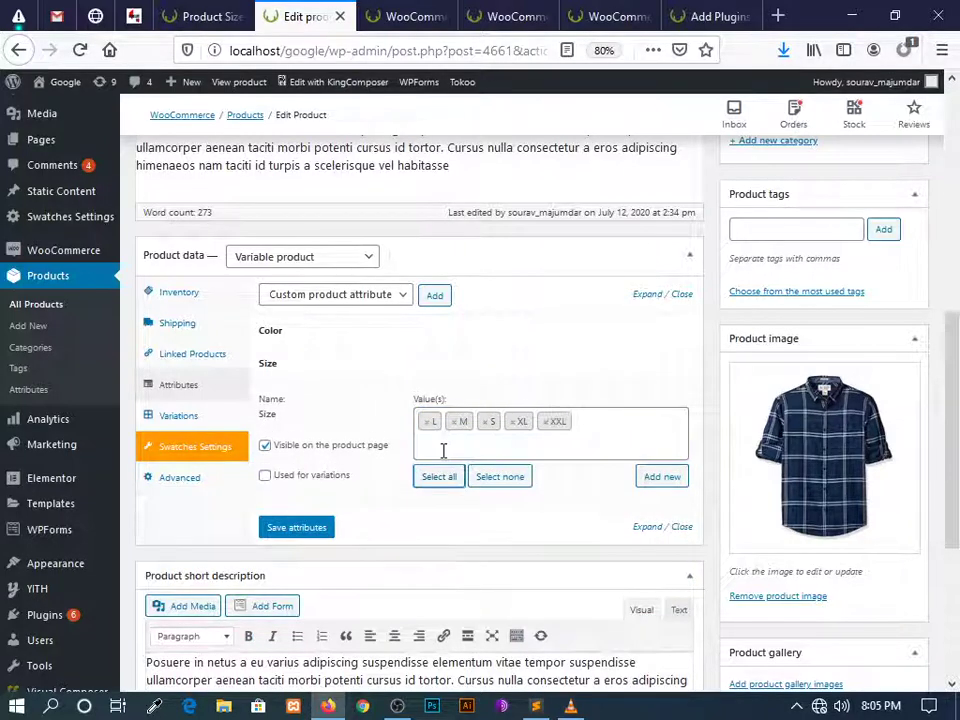
pyautogui.click(266, 476)
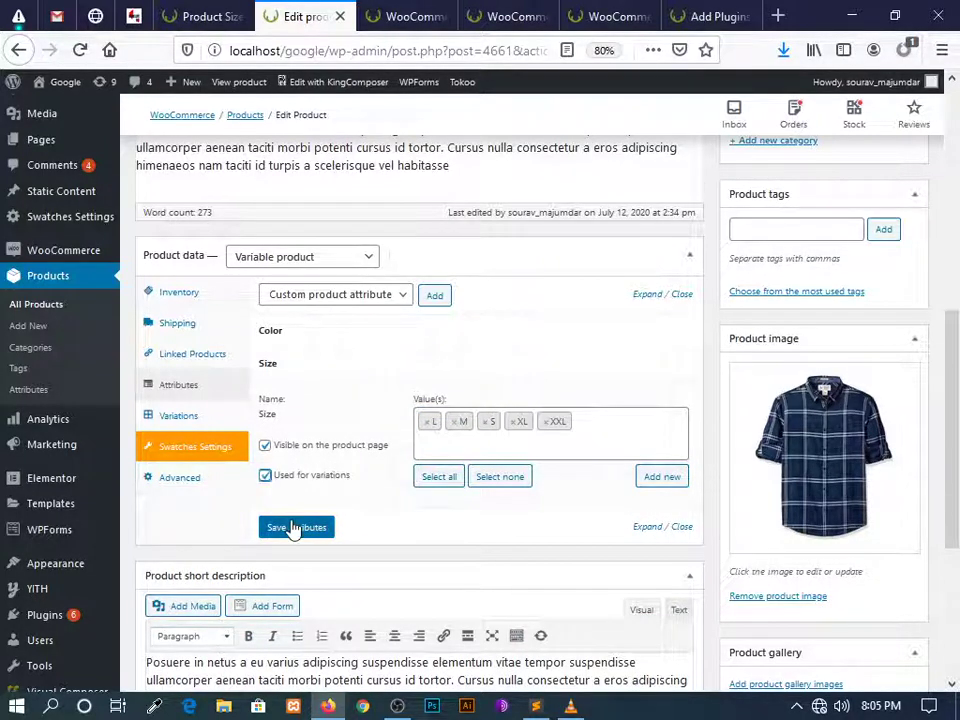
pyautogui.click(293, 527)
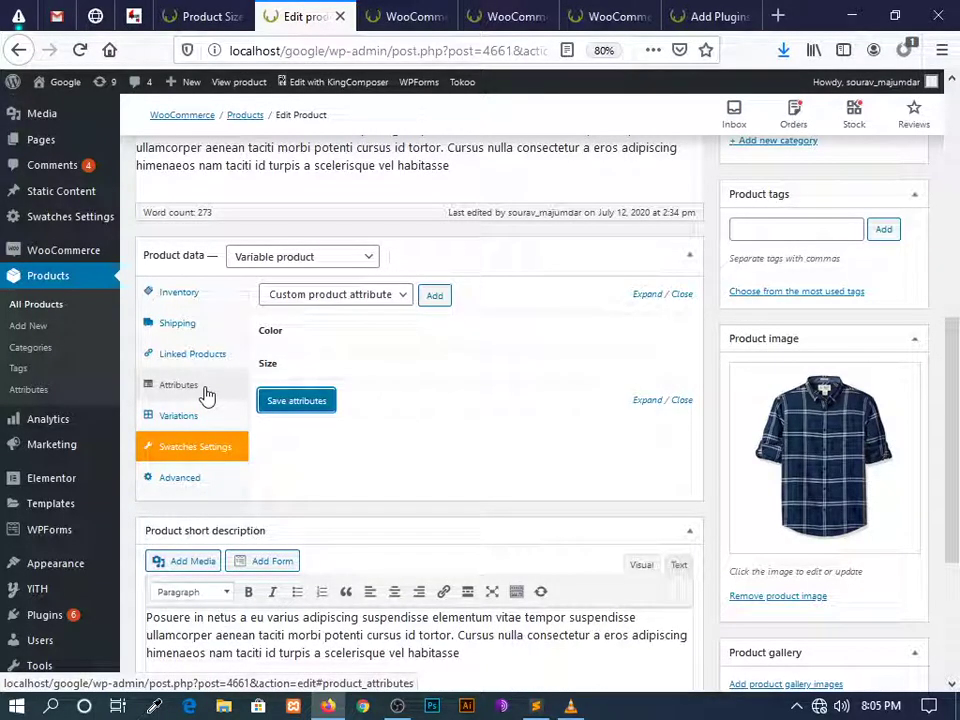
# Create variations from all attributes, confirm linking every Color and Size combination, and look over the generated list
pyautogui.click(197, 413)
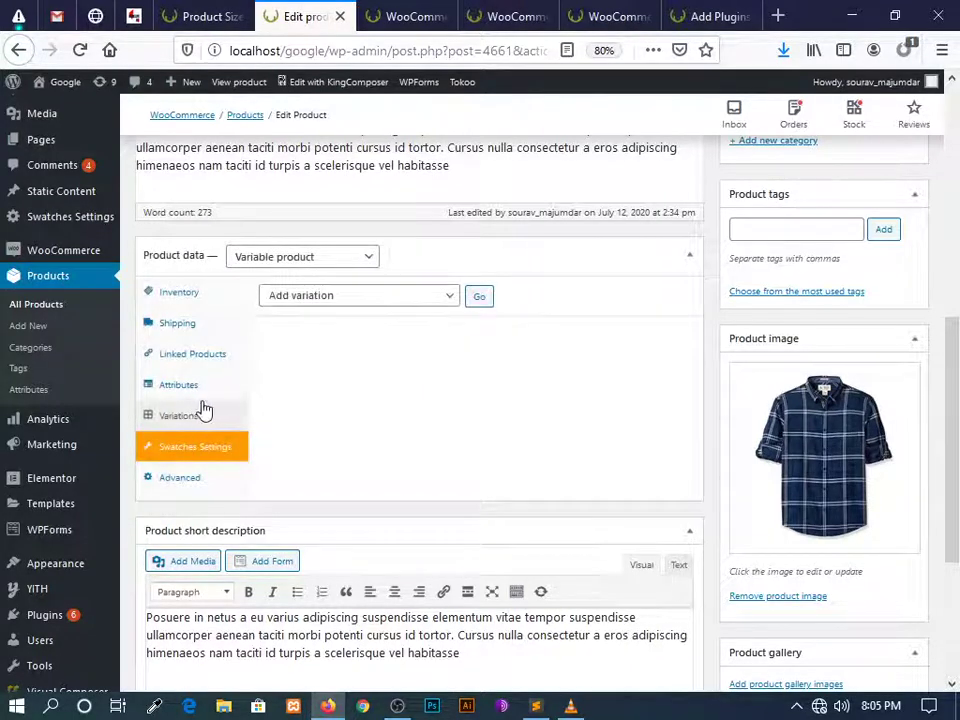
pyautogui.click(324, 300)
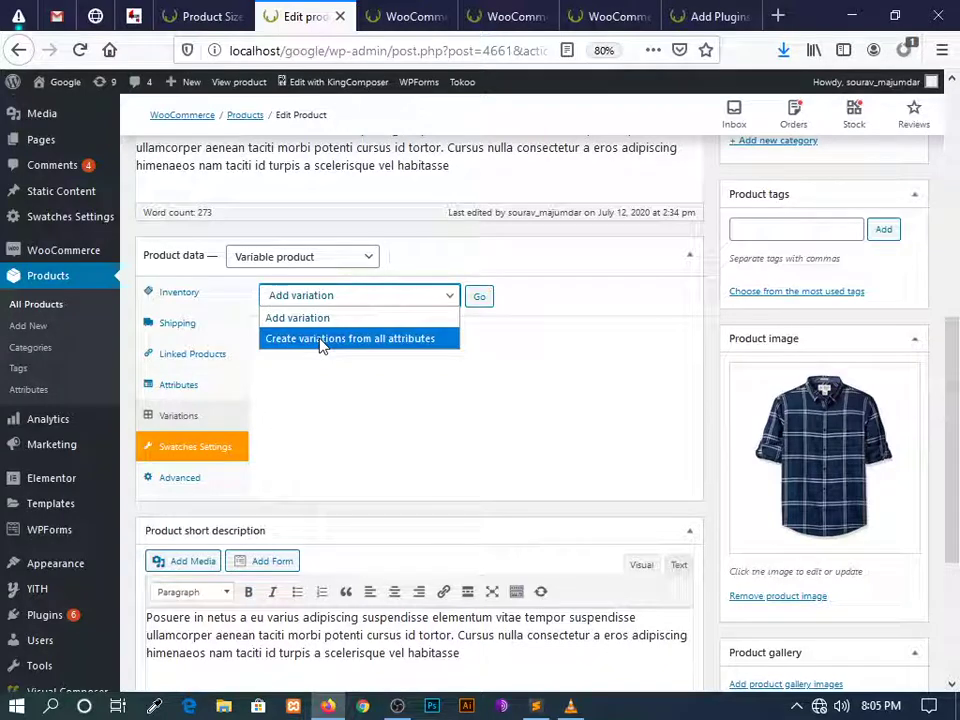
pyautogui.click(320, 340)
pyautogui.click(479, 298)
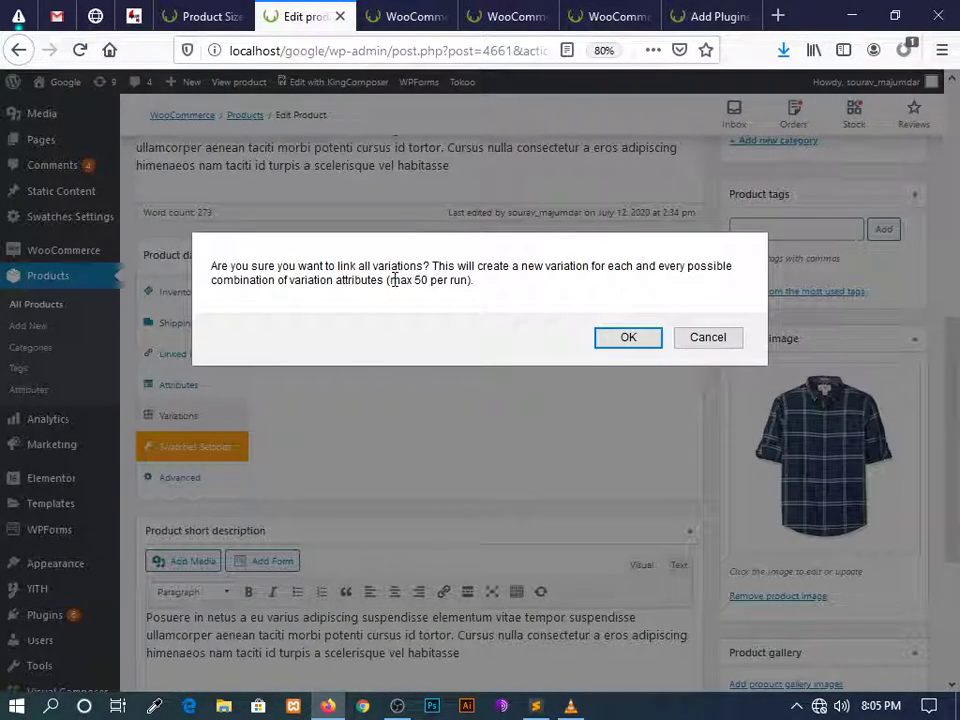
pyautogui.moveTo(390, 281); pyautogui.dragTo(448, 282)
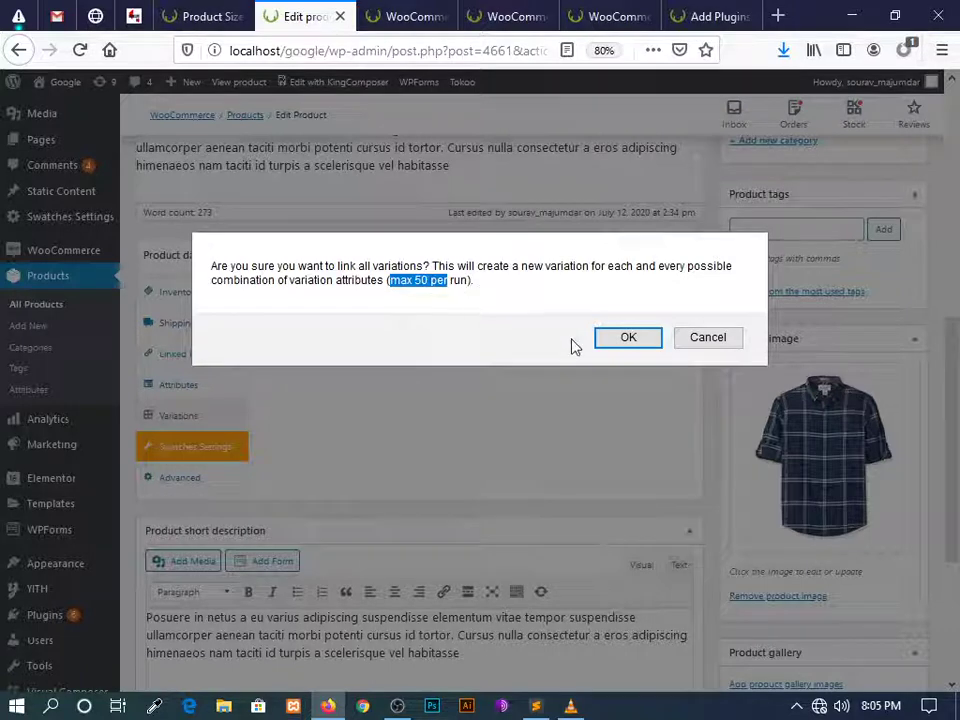
pyautogui.click(619, 339)
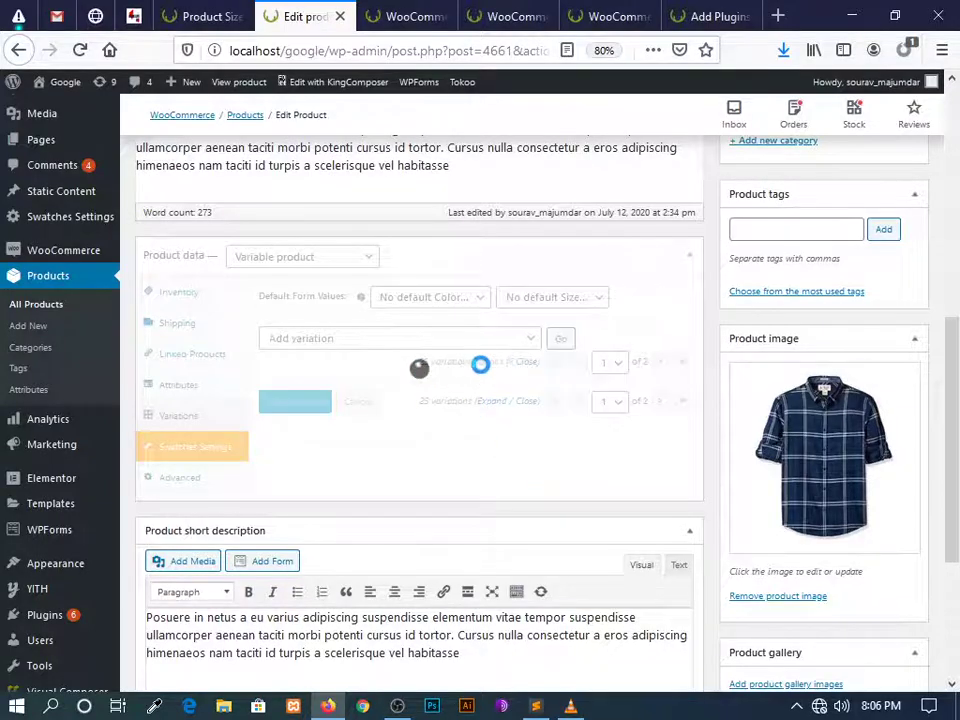
pyautogui.scroll(-3, 468, 430)
pyautogui.scroll(-5, 468, 435)
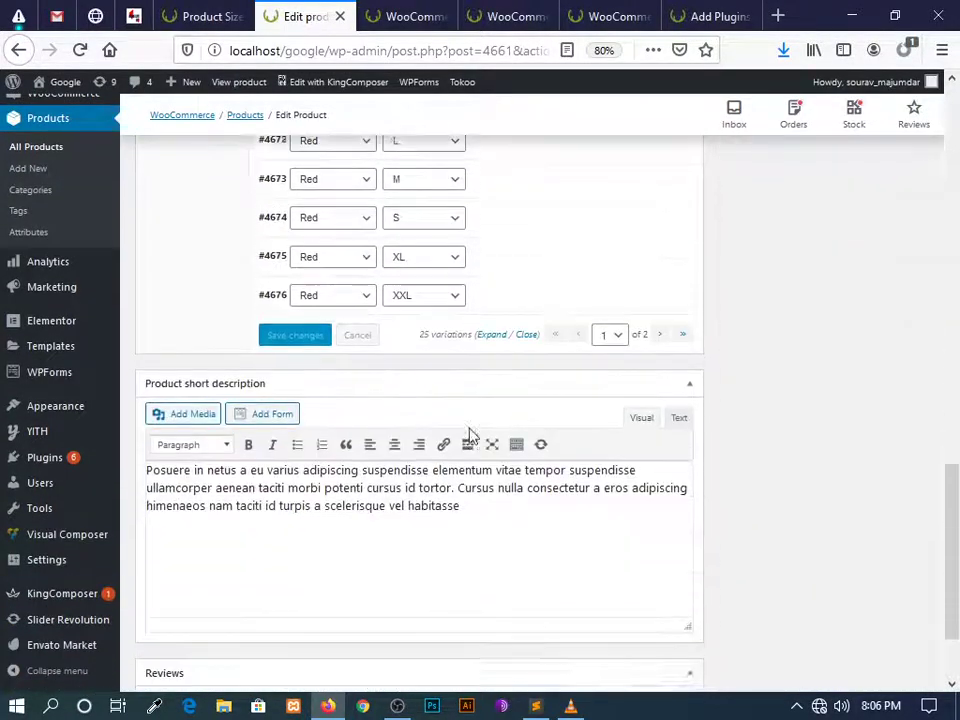
pyautogui.scroll(9, 465, 435)
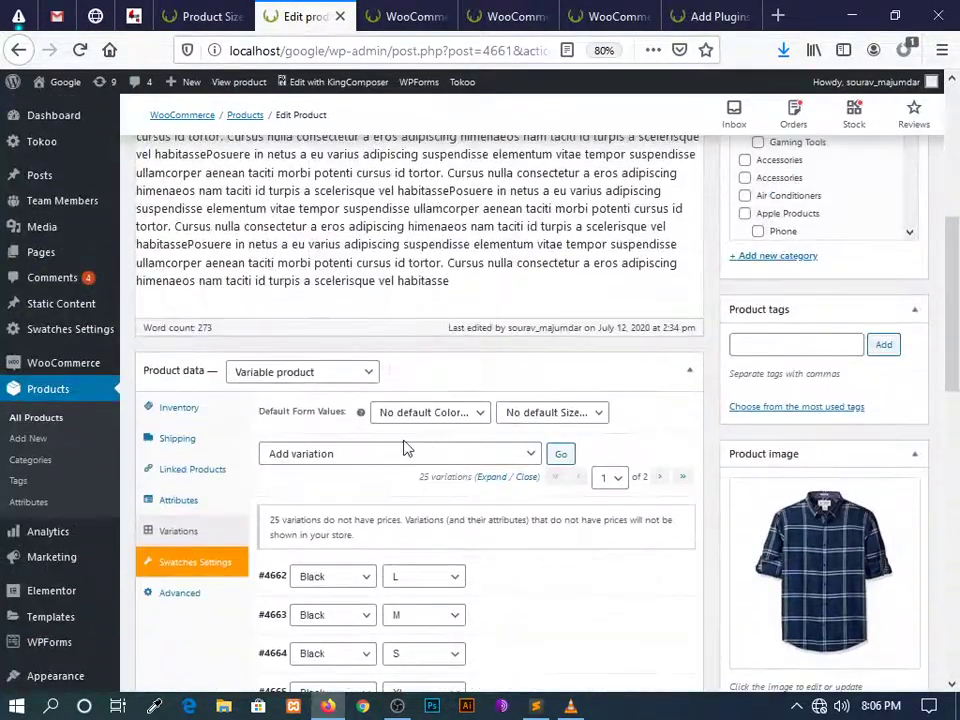
# Review the generated variations, then remove the Red, size L variation and confirm its removal
pyautogui.scroll(-4, 407, 450)
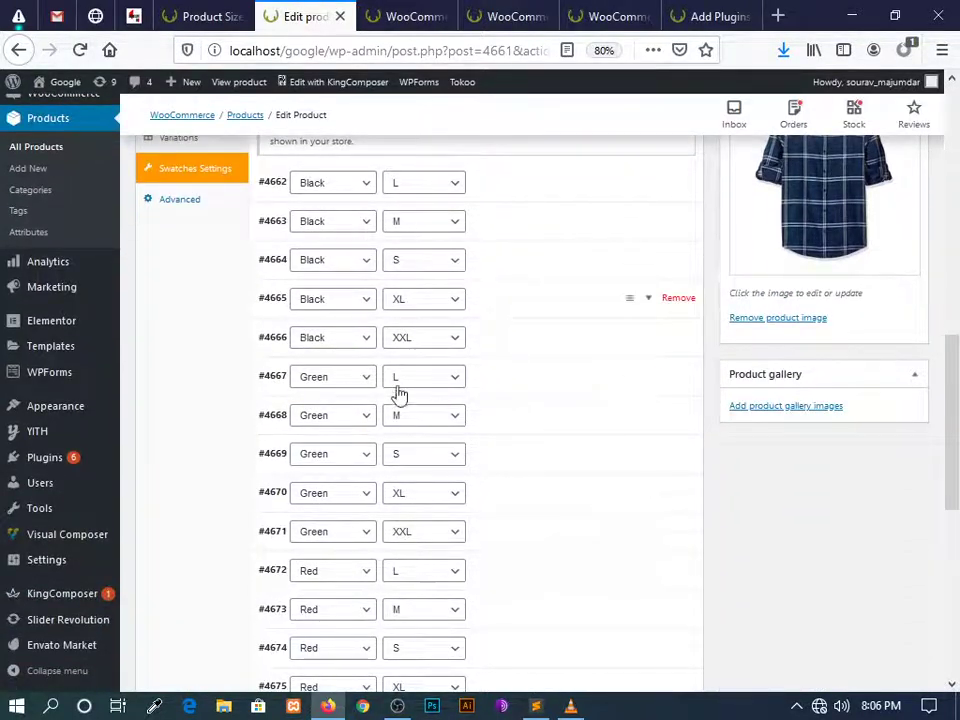
pyautogui.scroll(3, 476, 401)
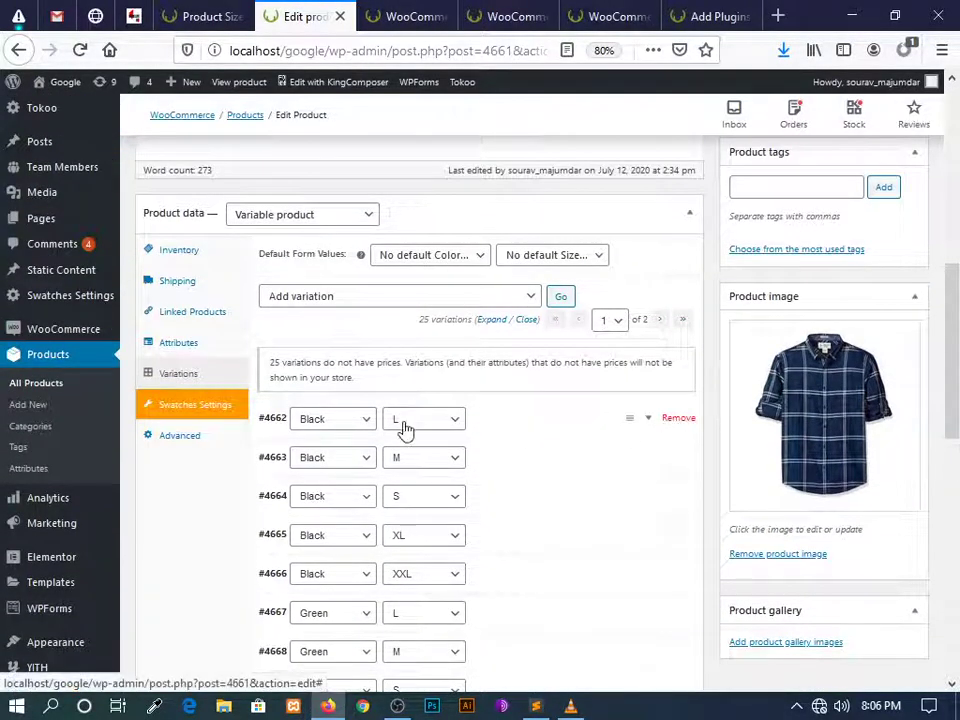
pyautogui.scroll(-7, 446, 467)
pyautogui.scroll(3, 521, 451)
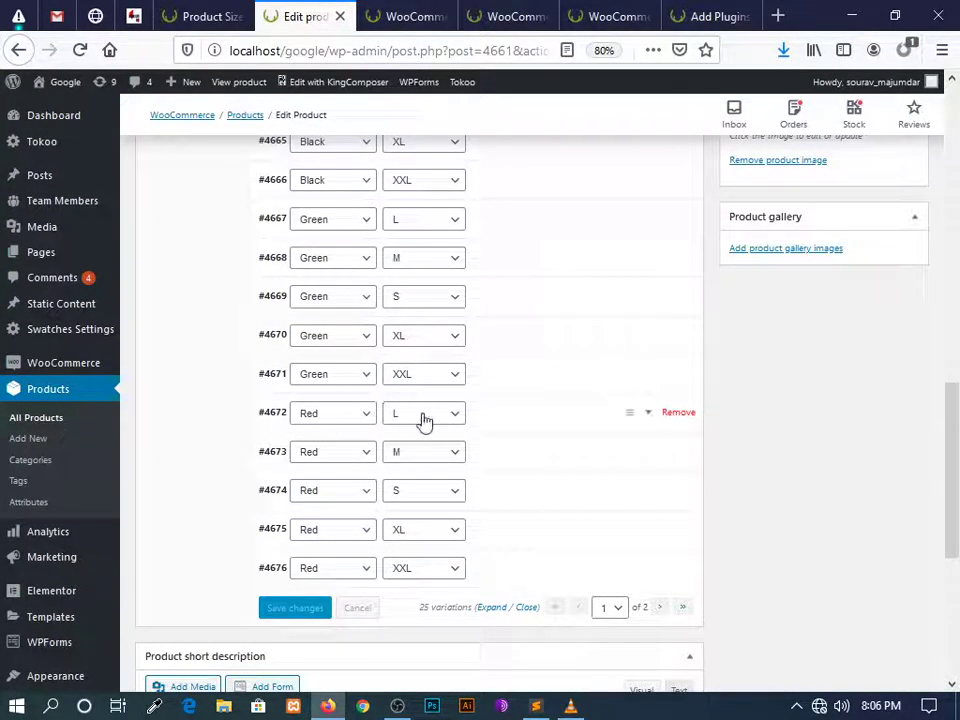
pyautogui.click(678, 413)
pyautogui.click(497, 340)
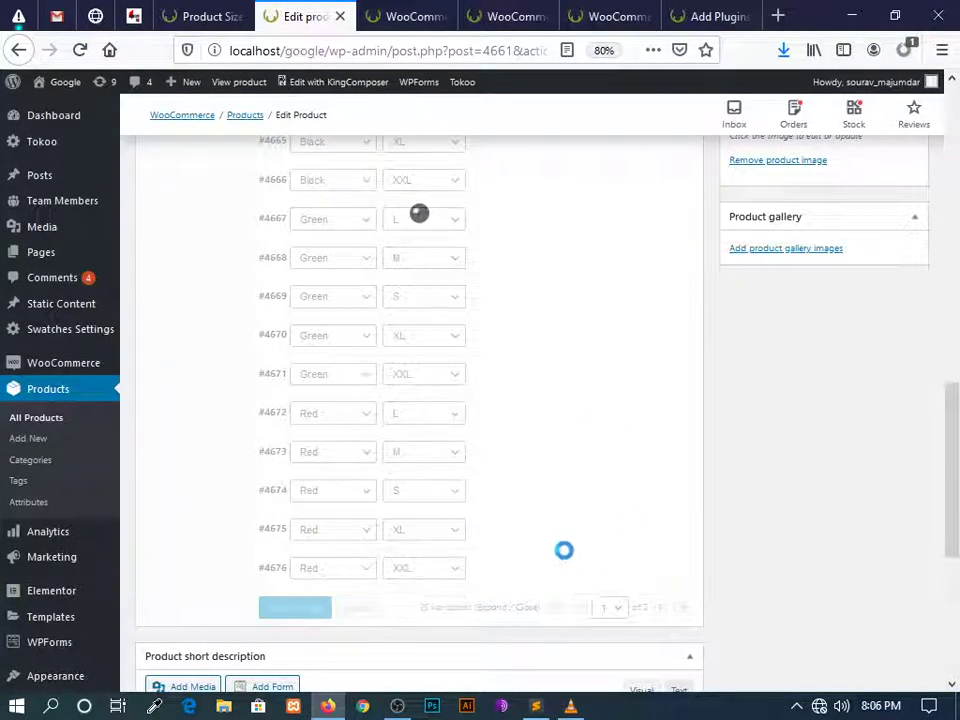
# Delete all variations of the product with the bulk action and accept both confirmation warnings
pyautogui.scroll(4, 600, 550)
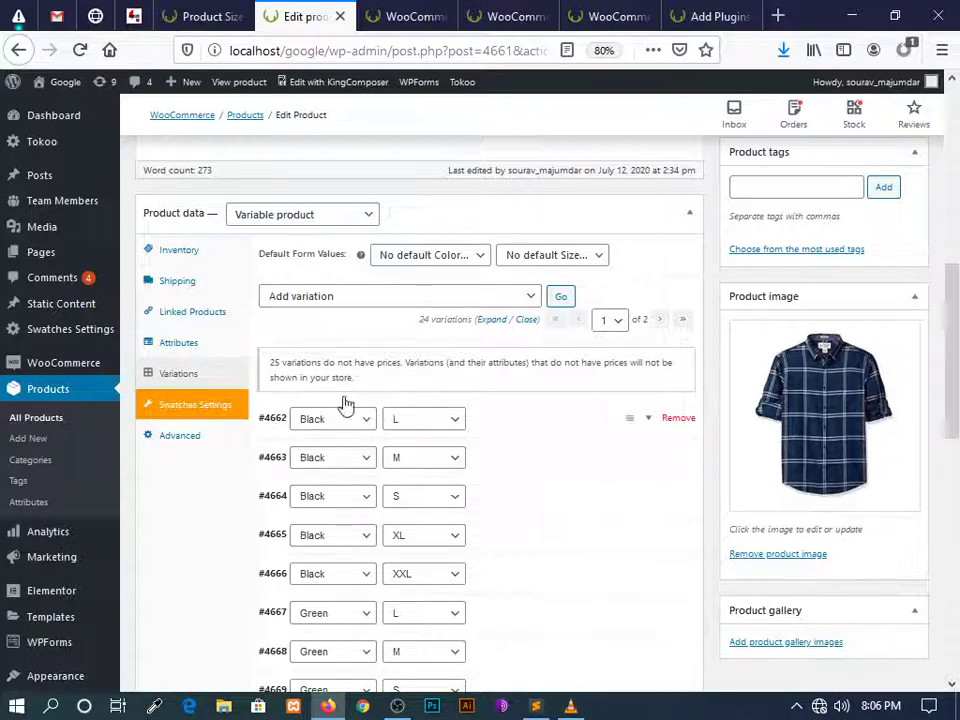
pyautogui.click(441, 296)
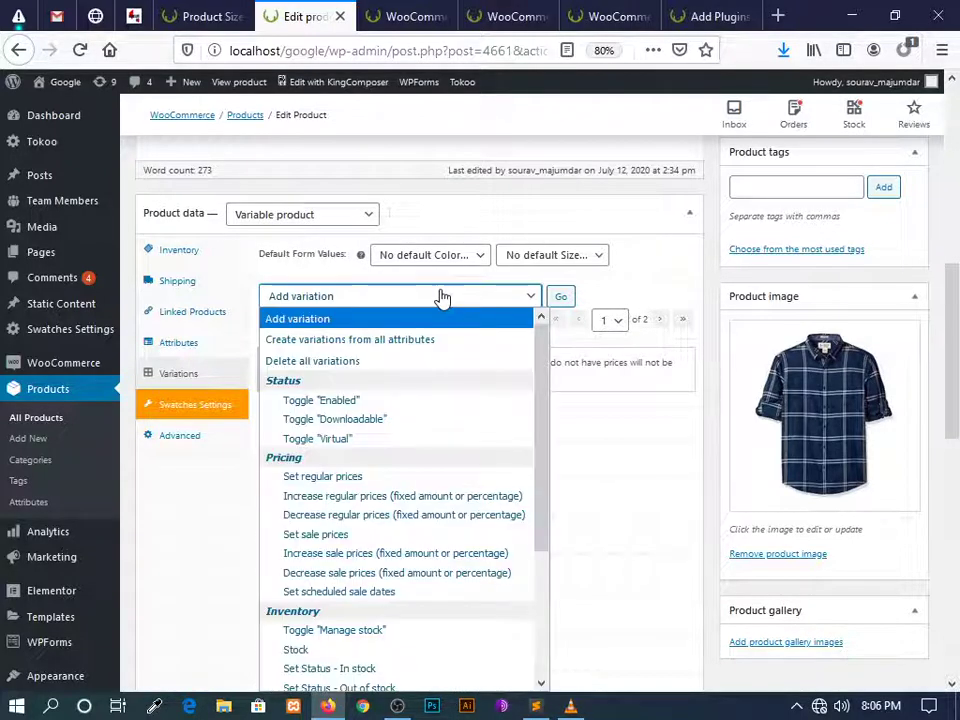
pyautogui.click(366, 364)
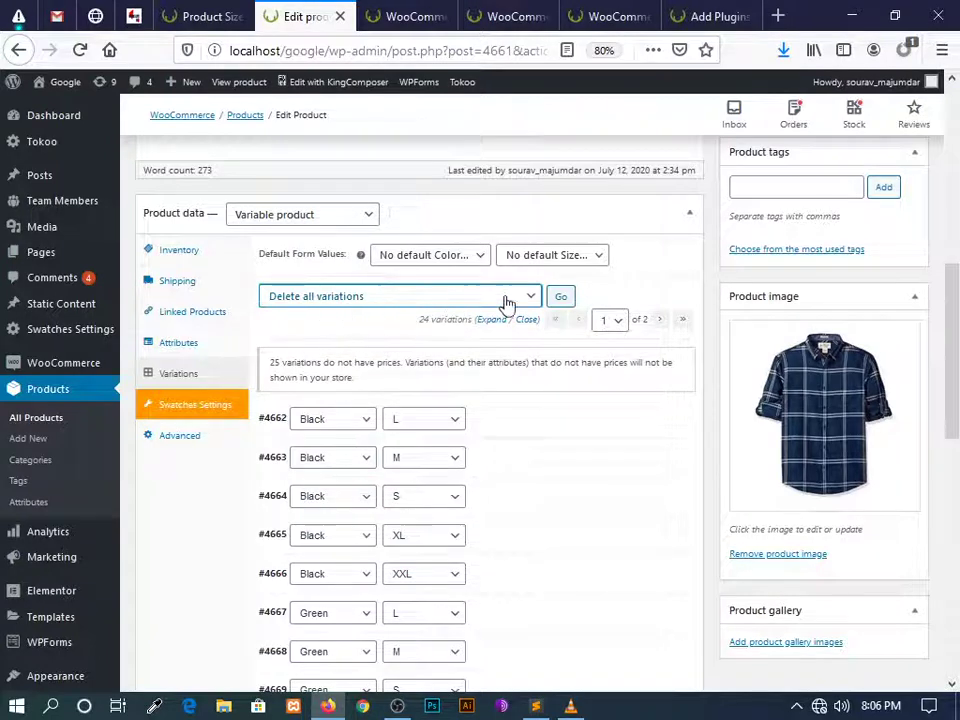
pyautogui.click(562, 298)
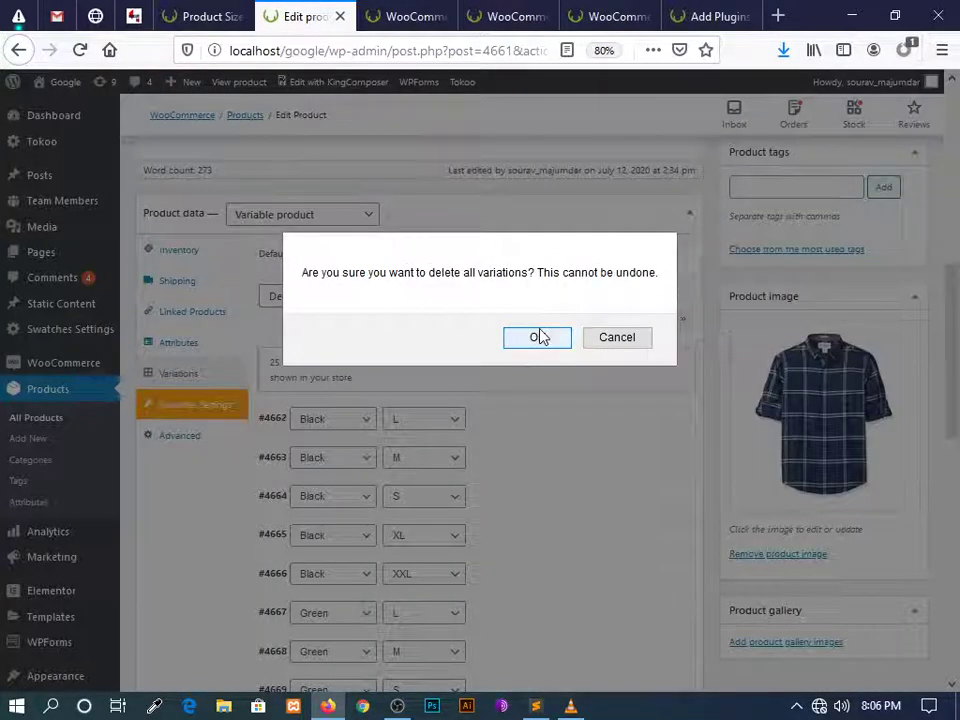
pyautogui.click(538, 337)
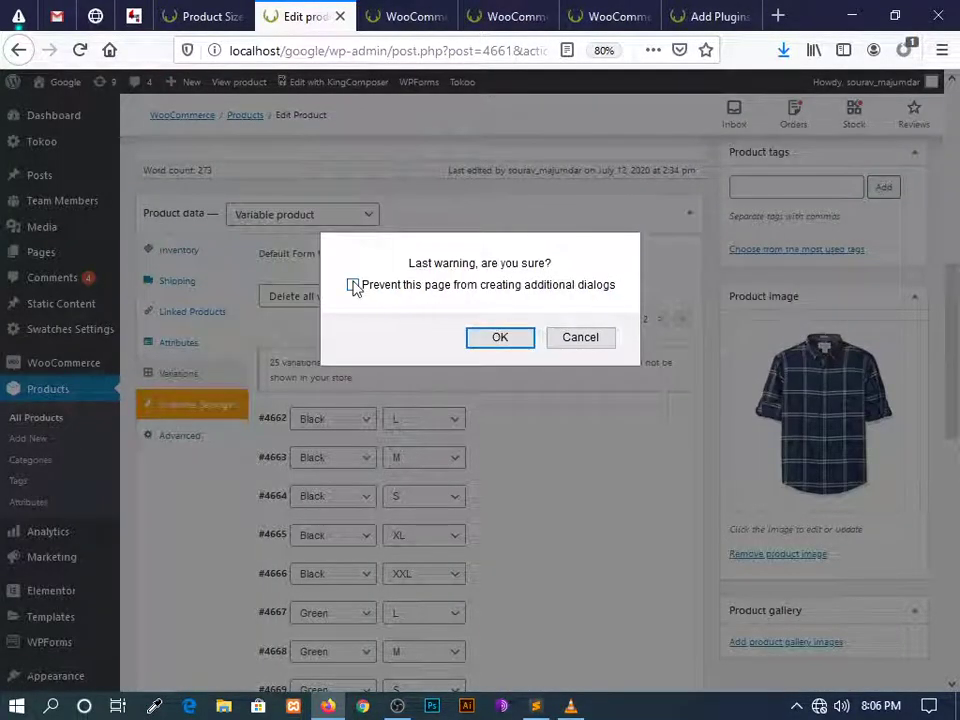
pyautogui.click(498, 339)
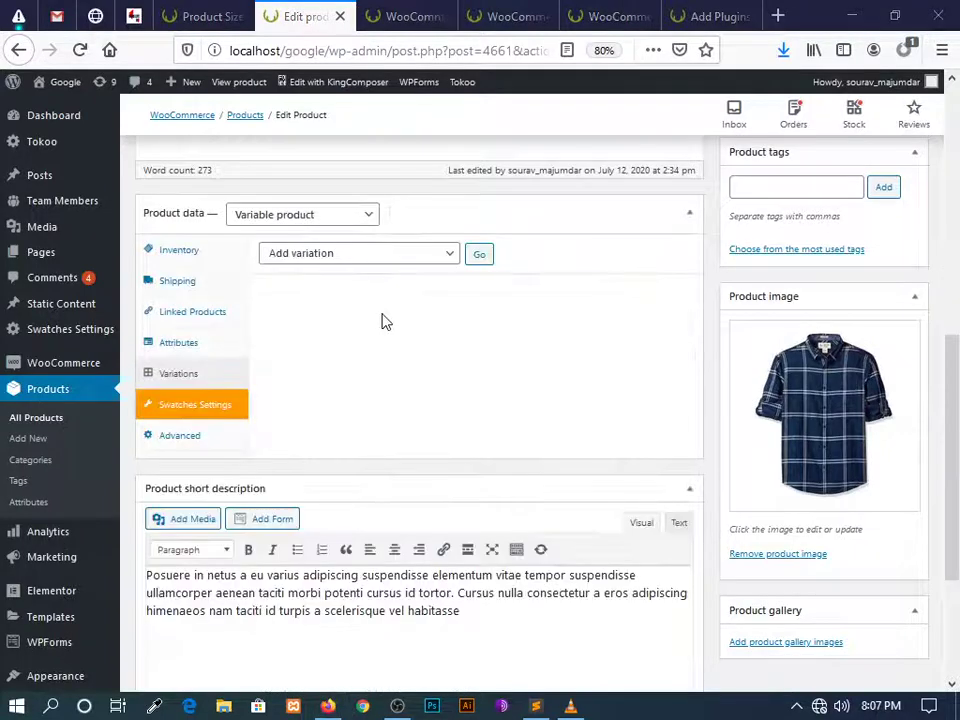
# Add a single variation manually and set it to color Black and size L
pyautogui.click(414, 256)
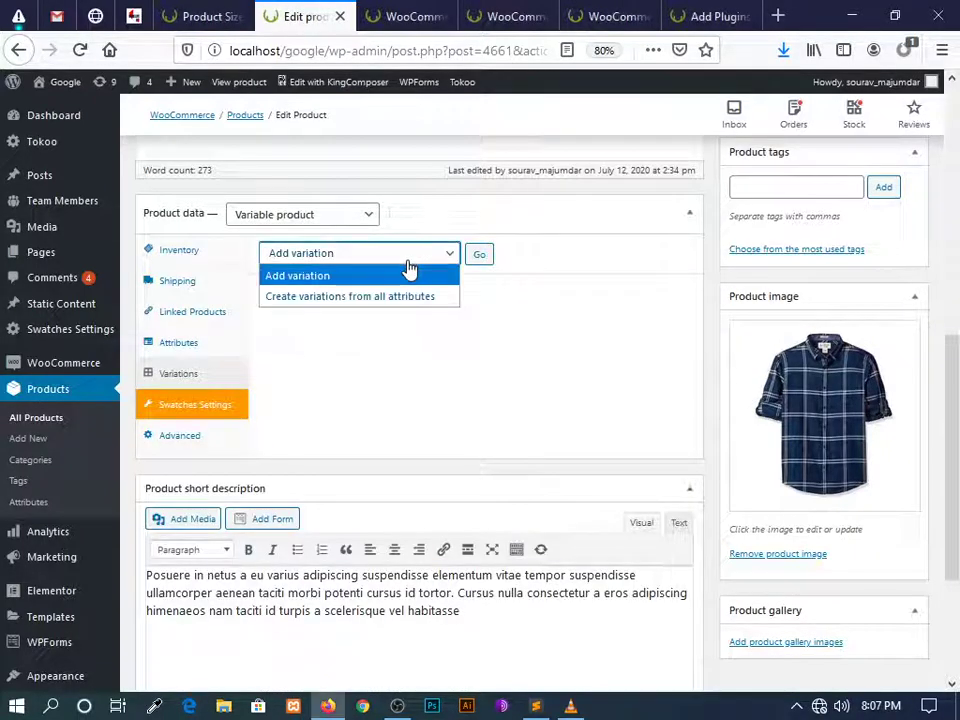
pyautogui.click(409, 266)
pyautogui.click(478, 258)
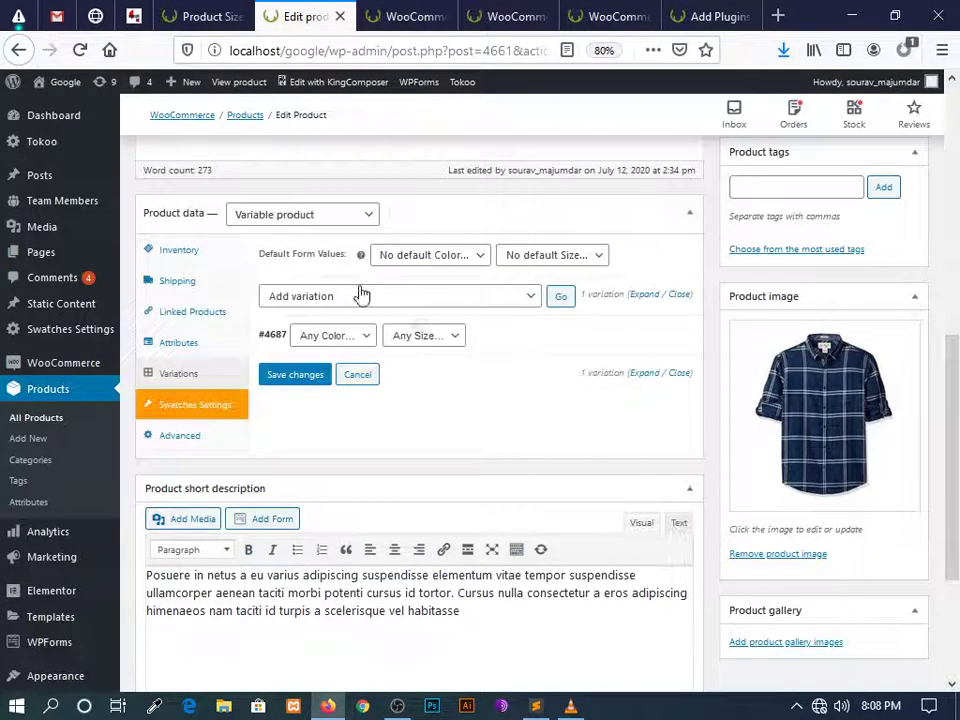
pyautogui.click(362, 298)
pyautogui.click(360, 299)
pyautogui.click(334, 336)
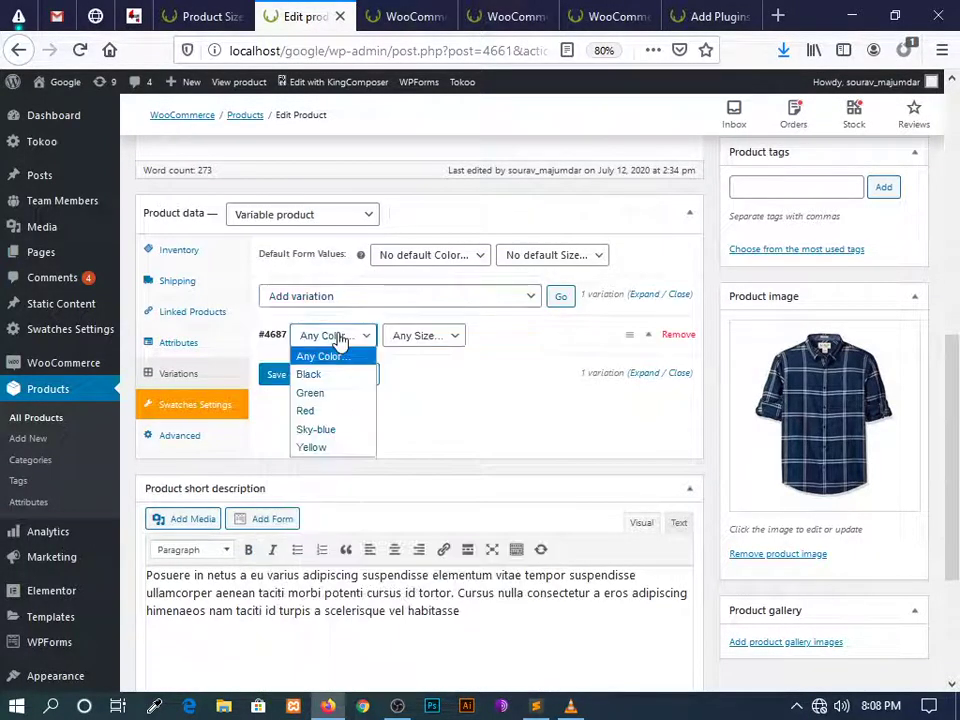
pyautogui.click(330, 375)
pyautogui.click(422, 336)
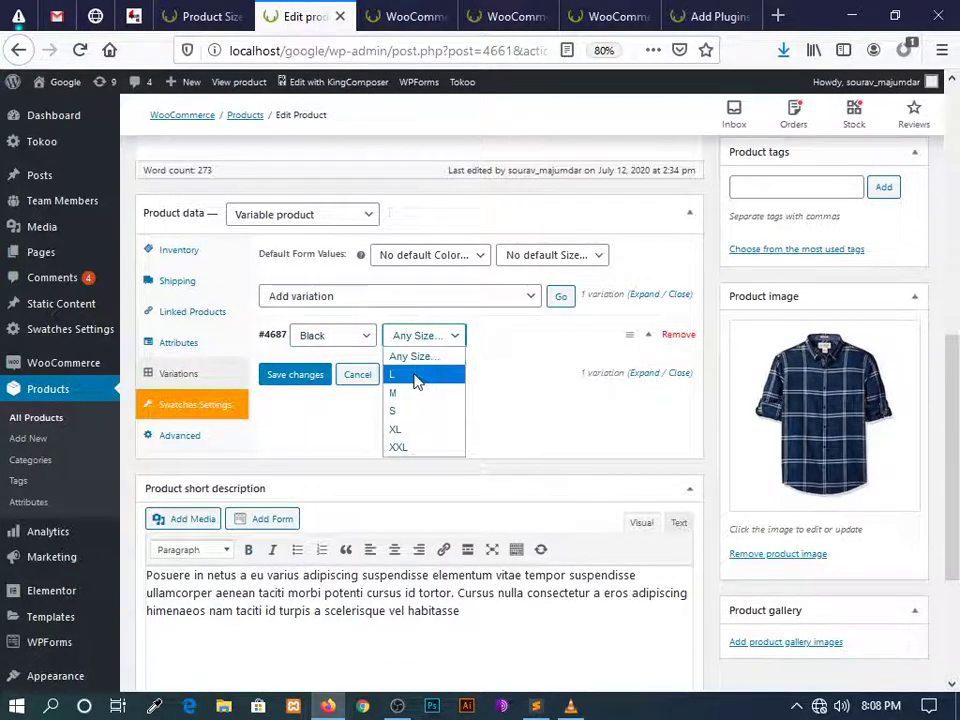
pyautogui.click(418, 376)
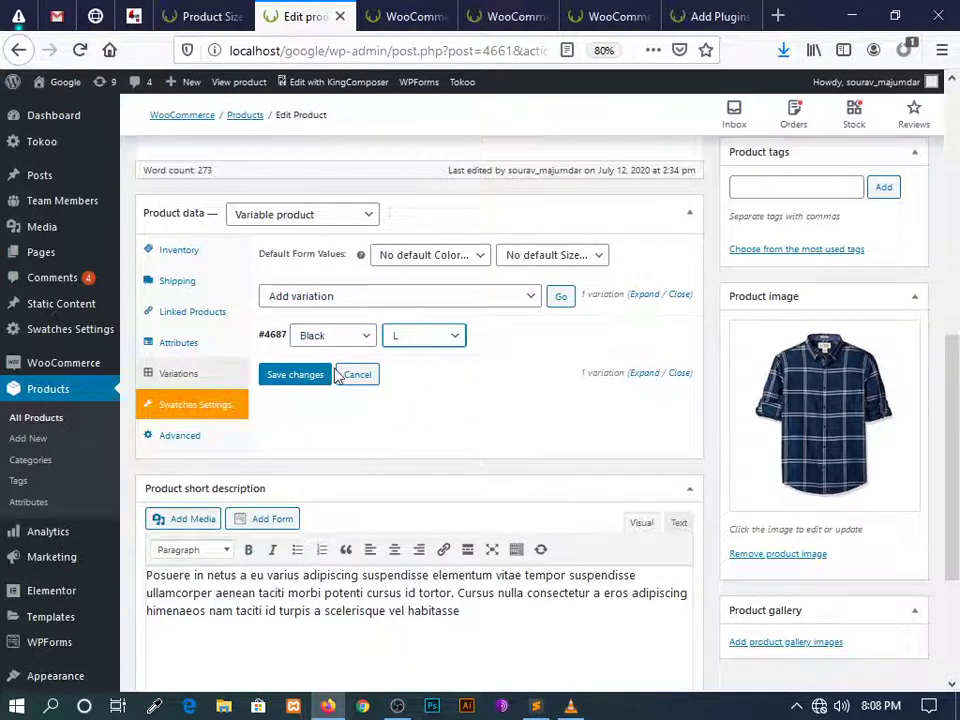
# Add a second variation and set it to color Black and size M
pyautogui.click(561, 297)
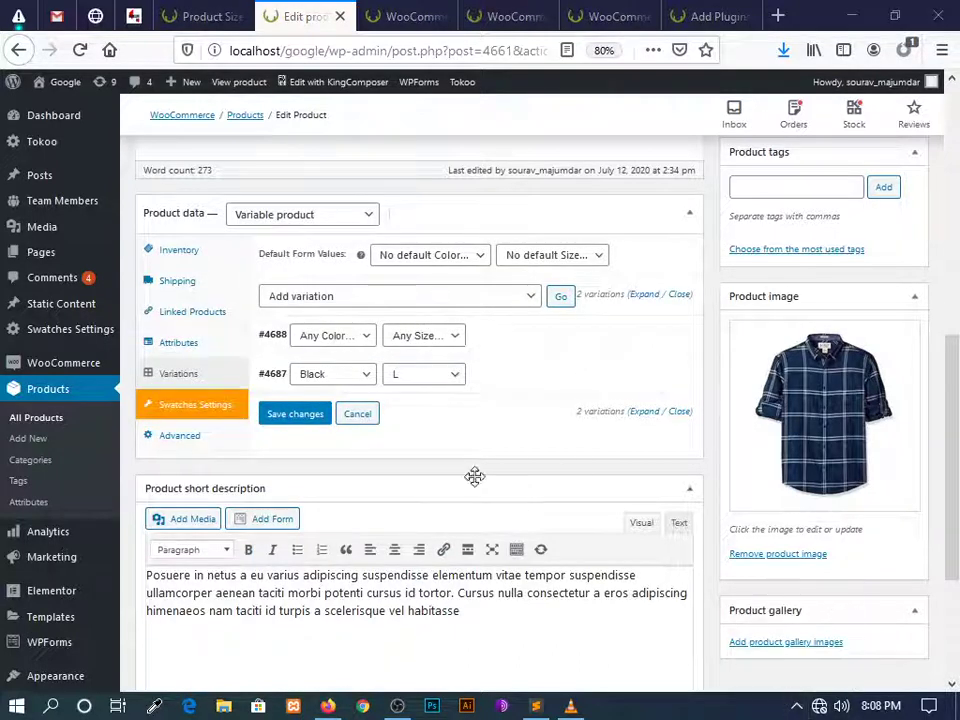
pyautogui.click(366, 335)
pyautogui.click(325, 375)
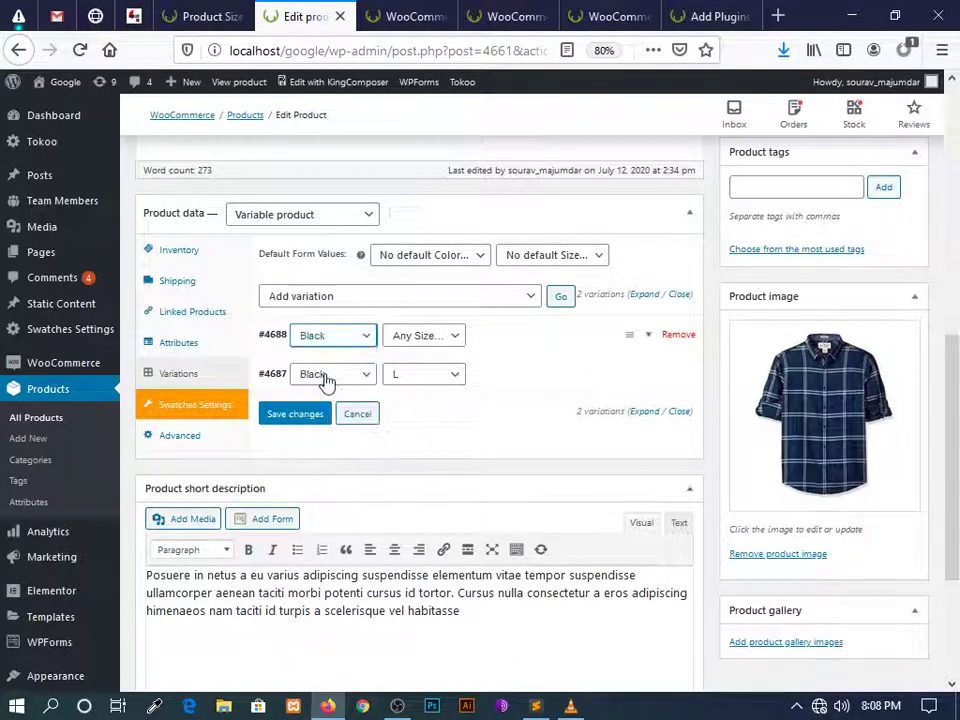
pyautogui.click(398, 337)
pyautogui.click(398, 392)
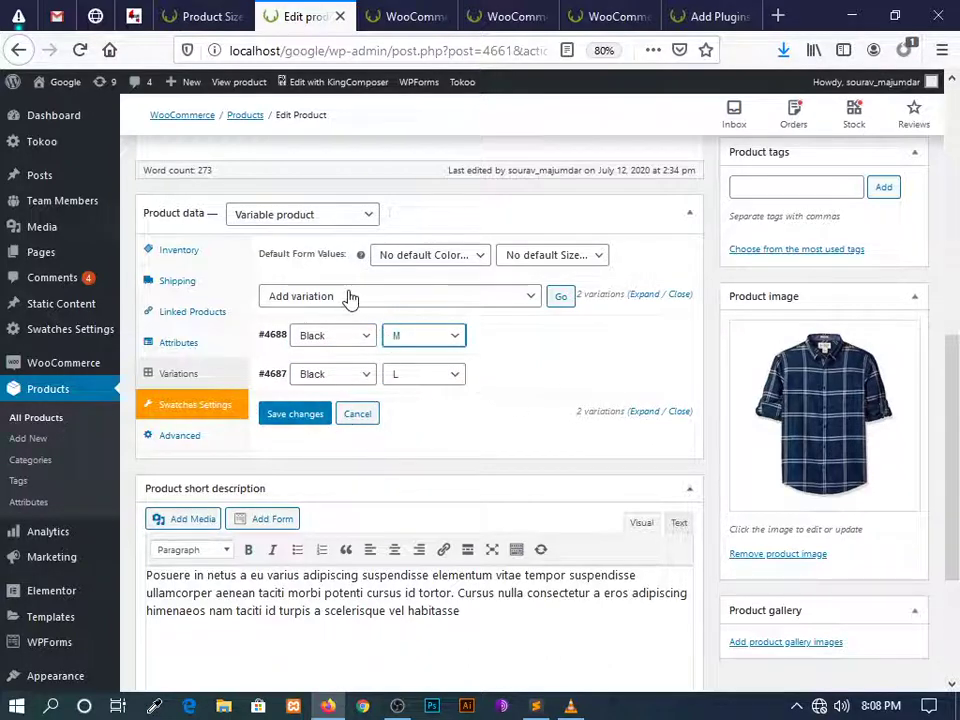
# Add a third variation and set it to color Green and size L
pyautogui.click(556, 297)
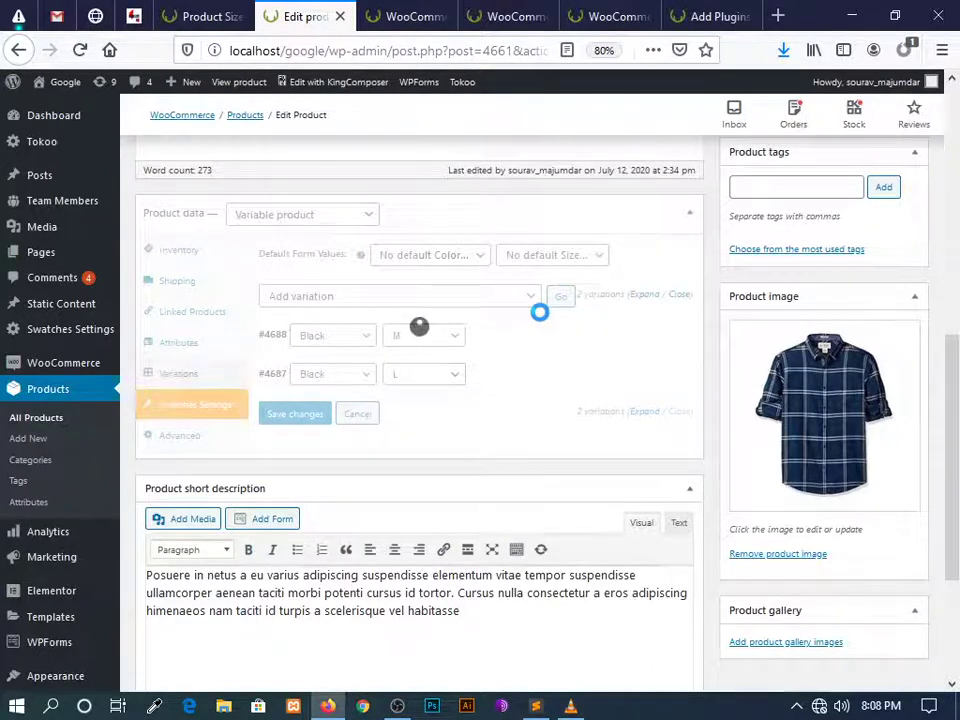
pyautogui.click(349, 336)
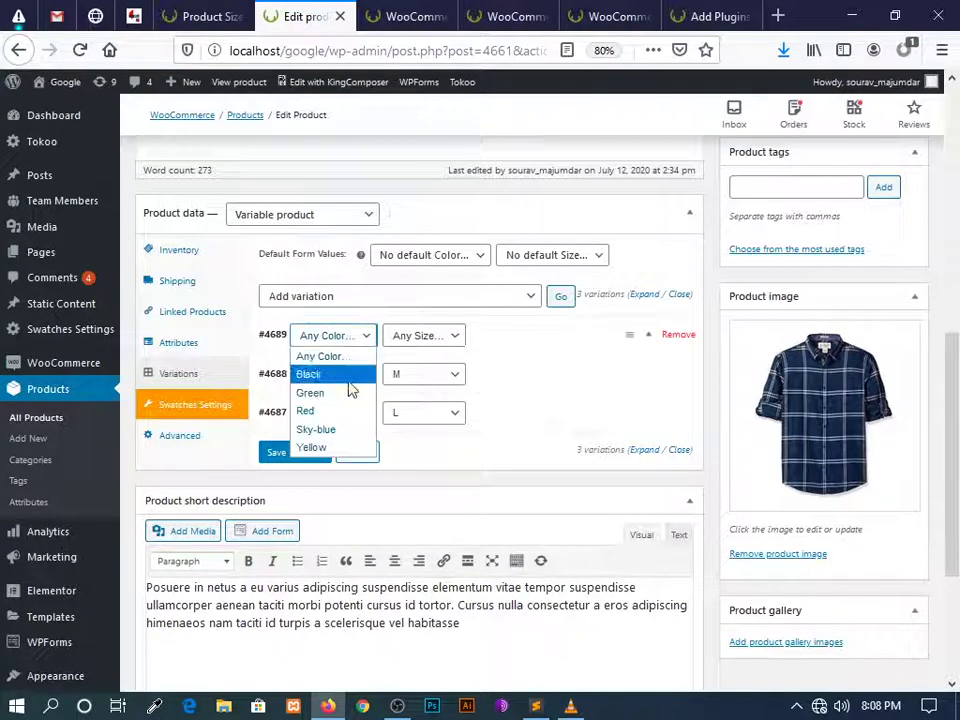
pyautogui.click(352, 393)
pyautogui.click(440, 336)
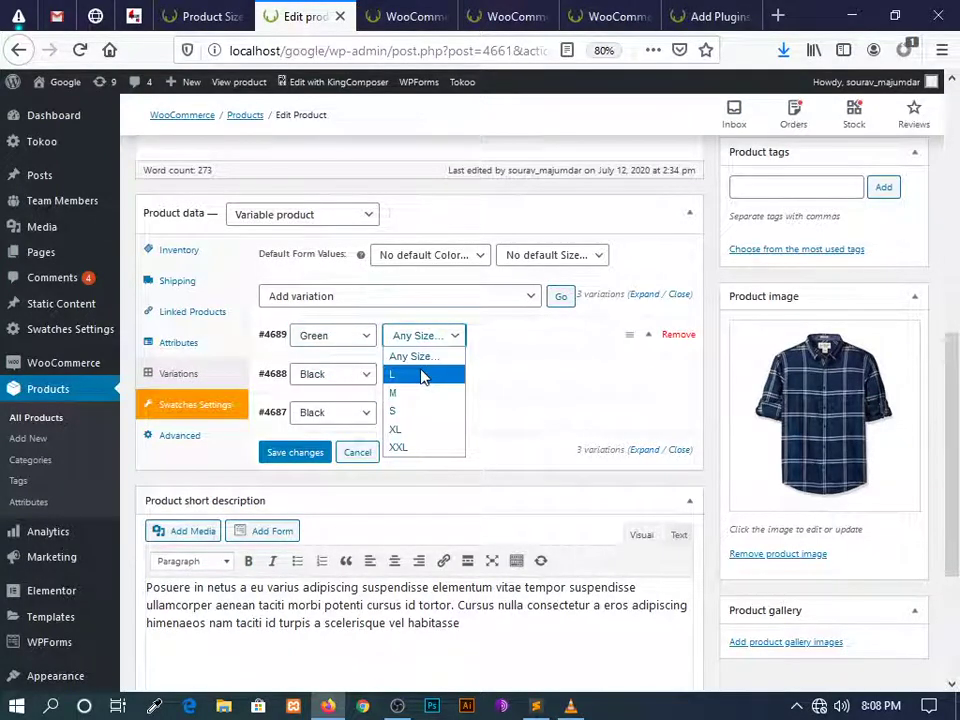
pyautogui.click(422, 375)
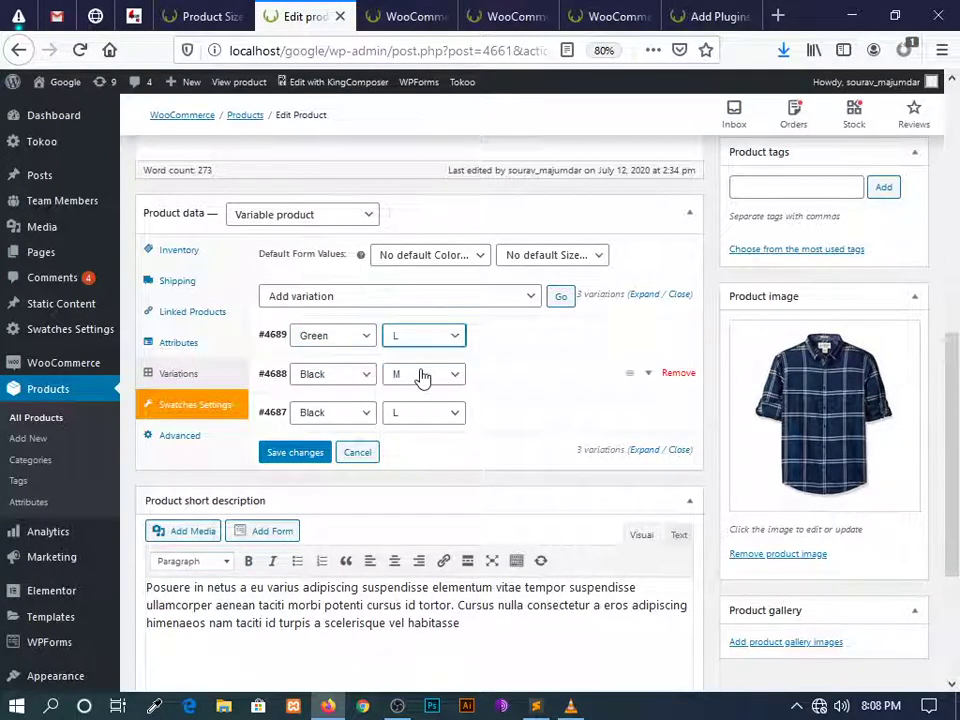
# Add a fourth variation and set it to color Green and size M
pyautogui.click(562, 298)
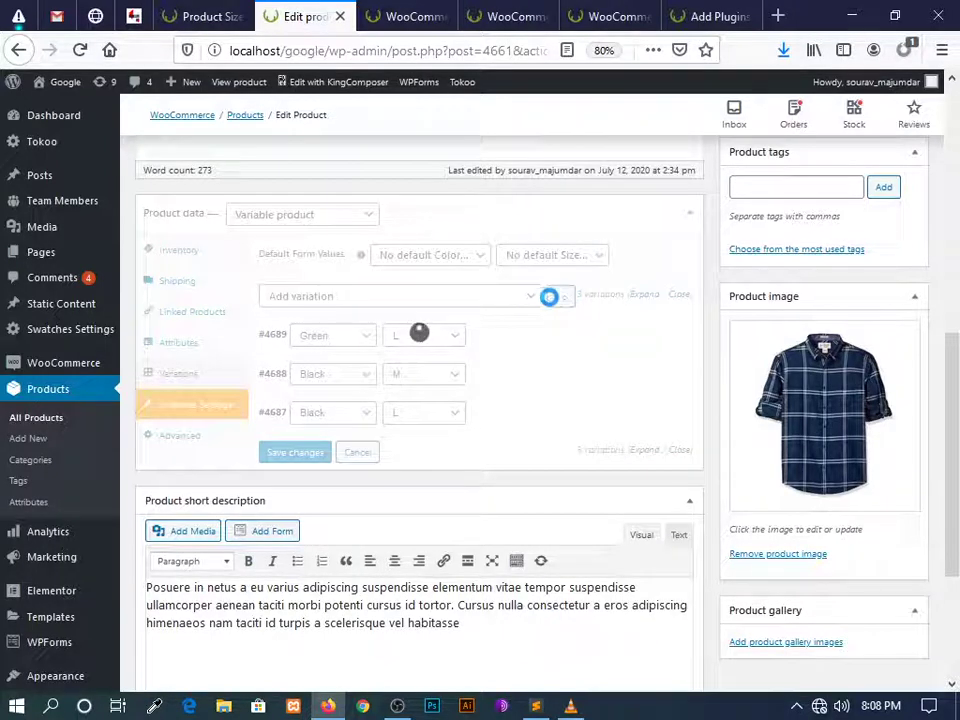
pyautogui.click(352, 338)
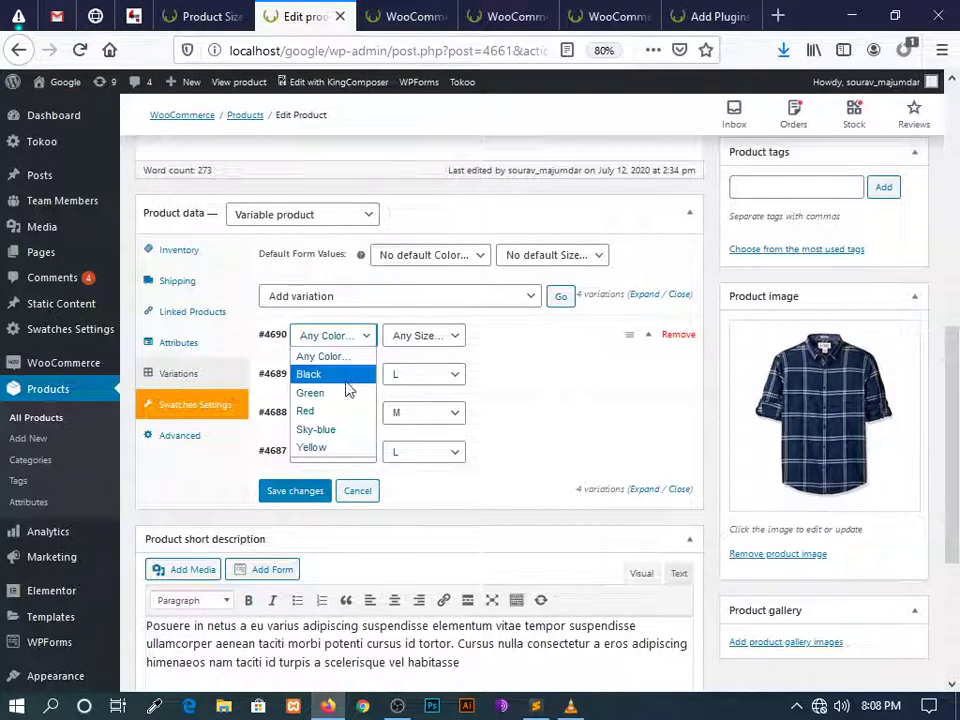
pyautogui.click(340, 392)
pyautogui.click(422, 336)
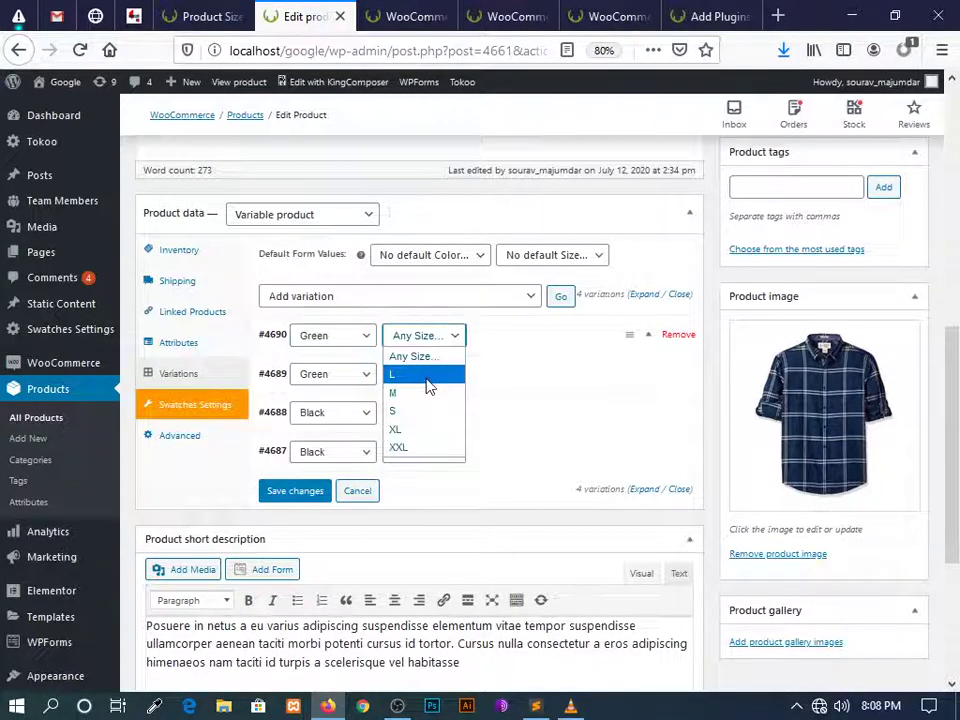
pyautogui.click(428, 392)
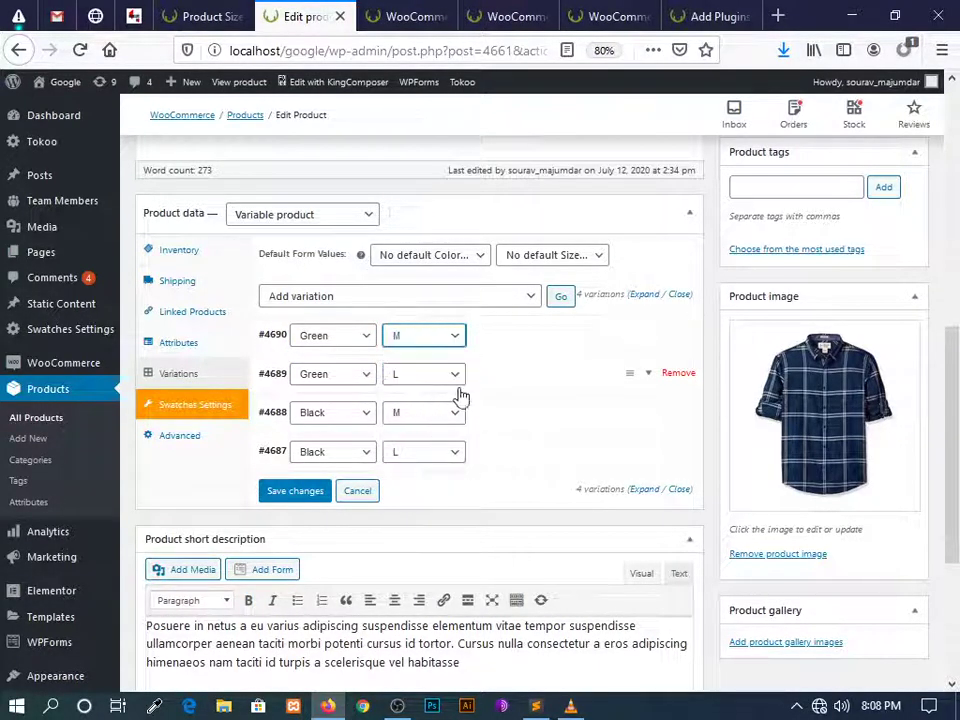
# Add a fifth variation and set it to color Red and size L
pyautogui.click(560, 297)
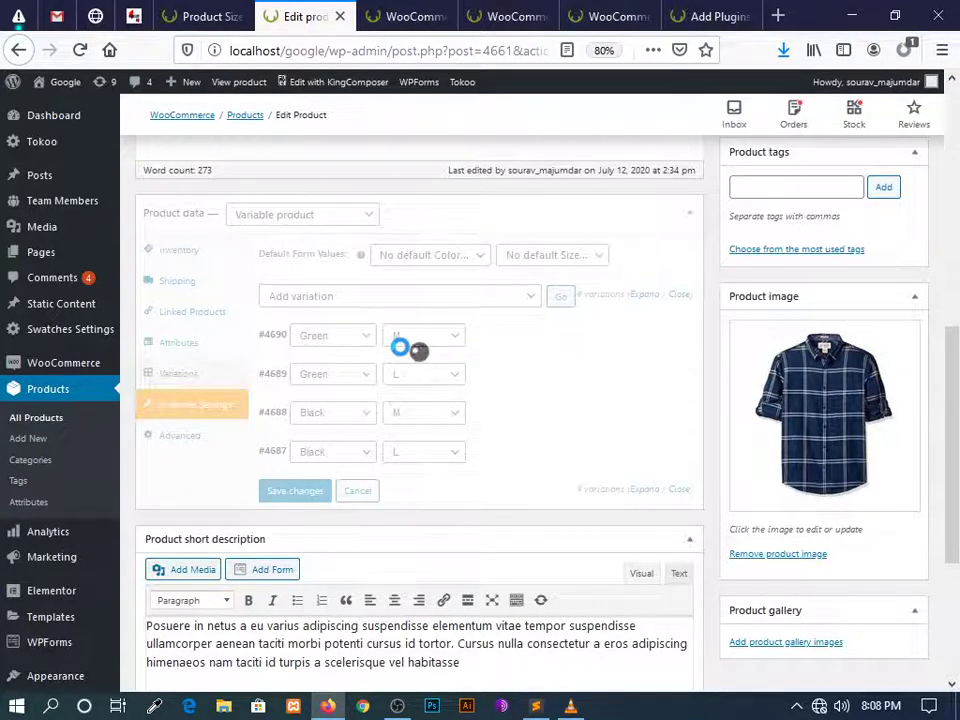
pyautogui.click(343, 336)
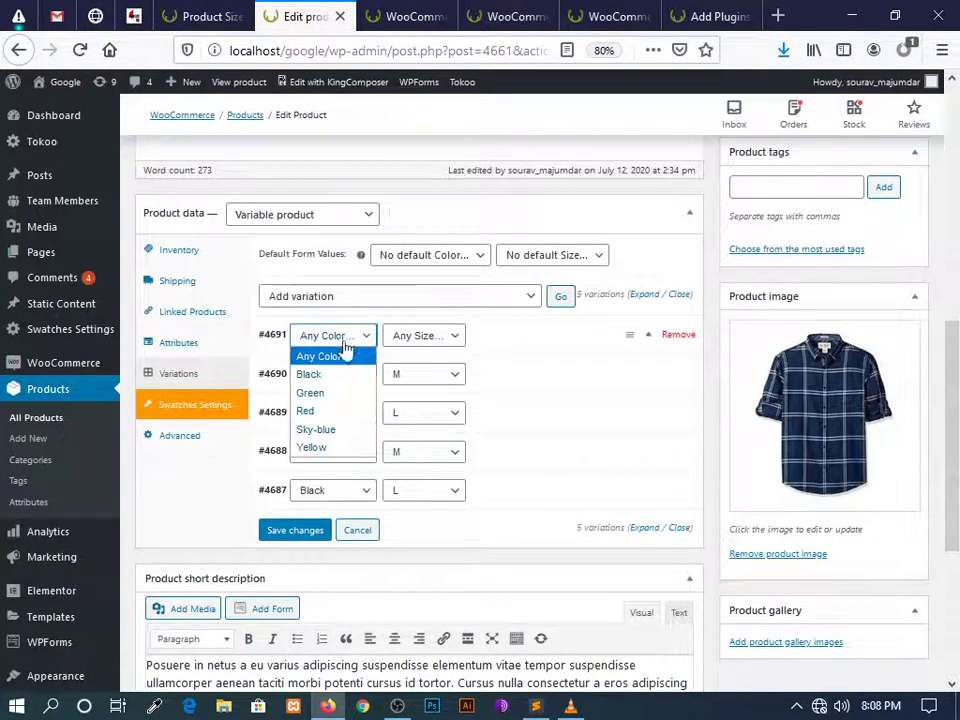
pyautogui.click(339, 412)
pyautogui.click(427, 337)
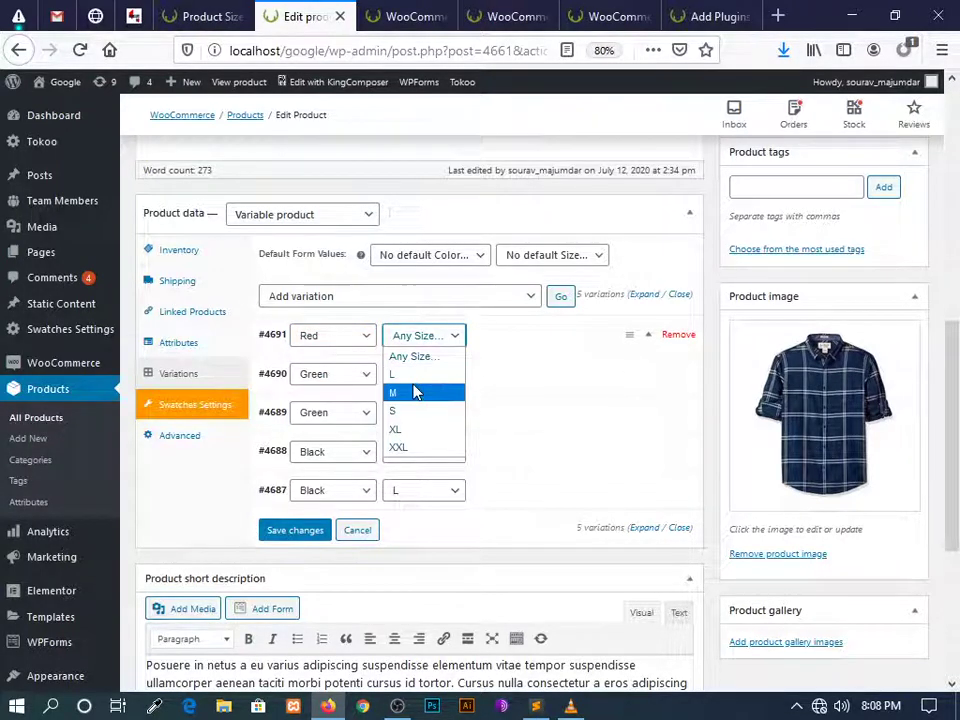
pyautogui.click(413, 375)
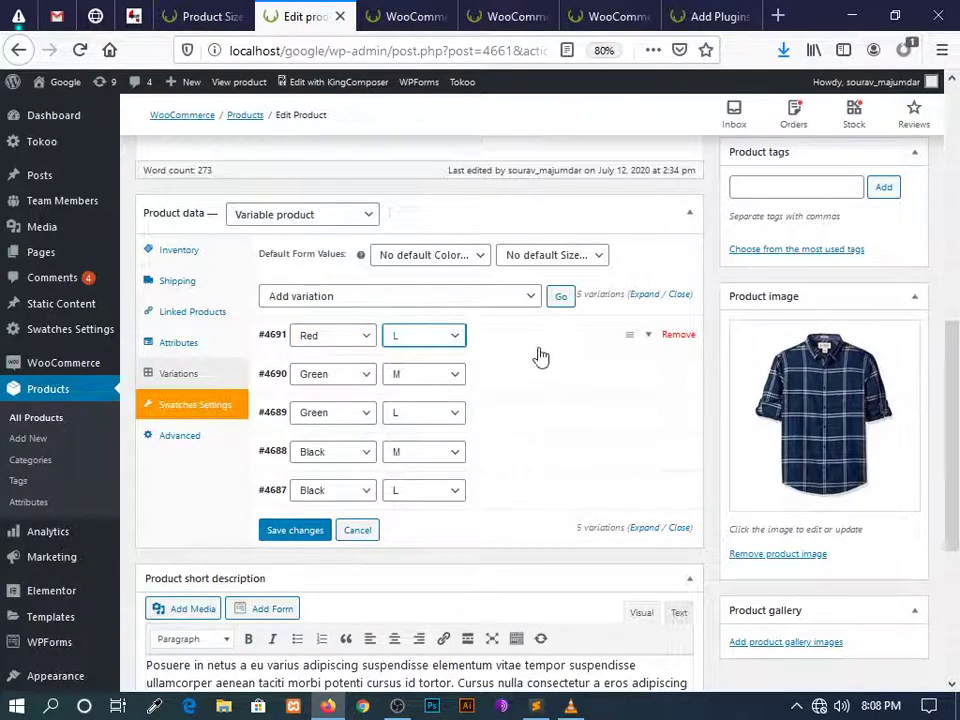
# Add a sixth variation to the product and set its color to Red
pyautogui.click(563, 297)
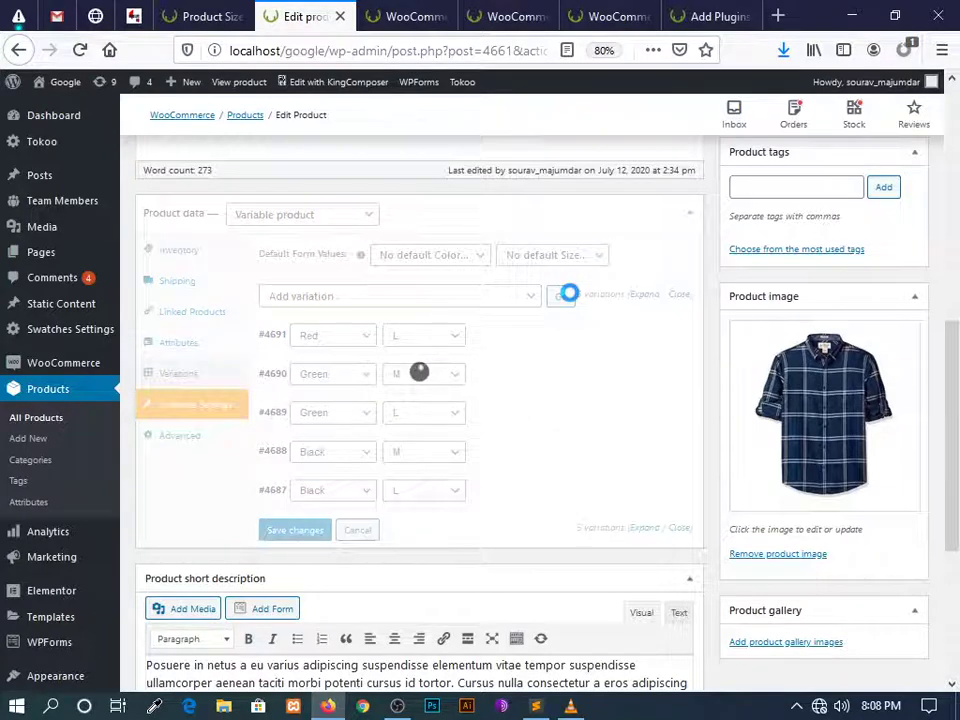
pyautogui.click(332, 336)
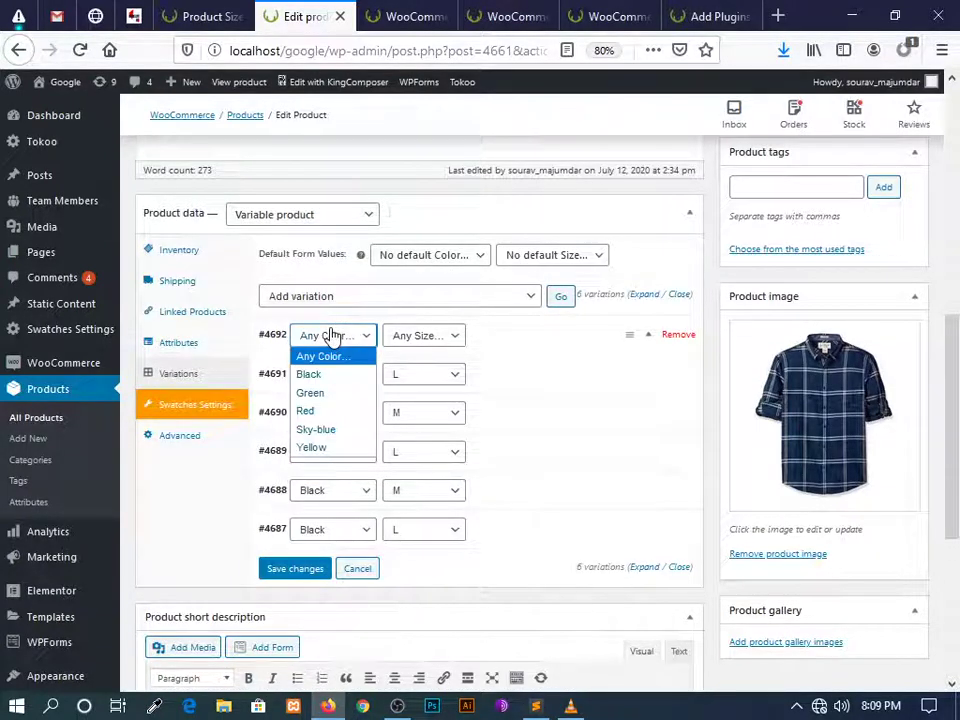
pyautogui.click(320, 410)
# Try size M on the fifth variation and size L on the sixth, and return the fifth variation to size L
pyautogui.click(445, 378)
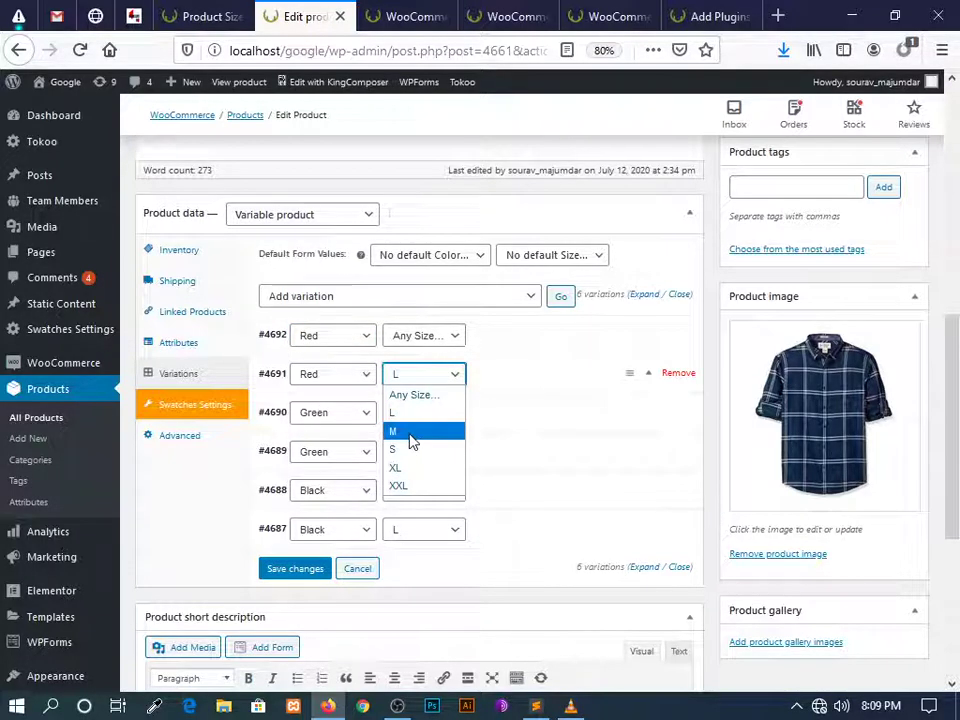
pyautogui.click(412, 440)
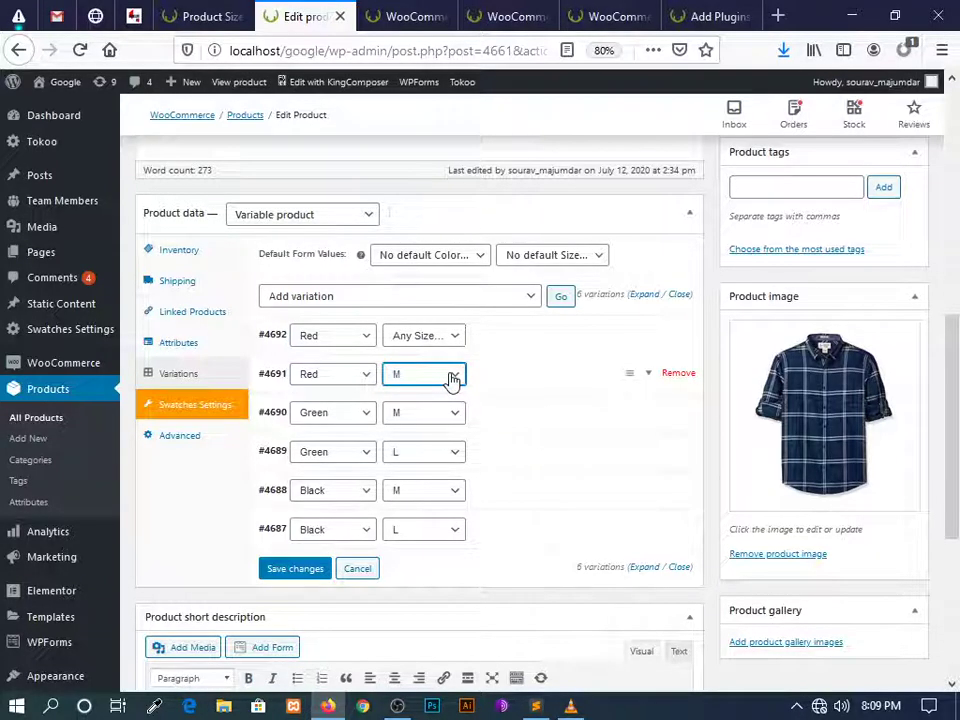
pyautogui.click(441, 340)
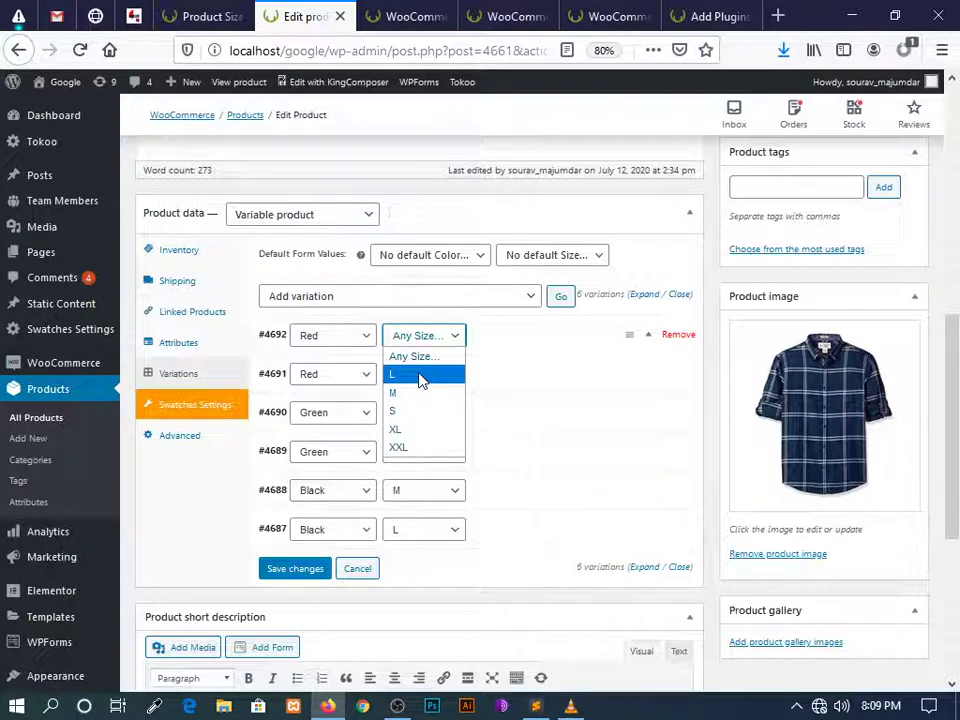
pyautogui.click(420, 377)
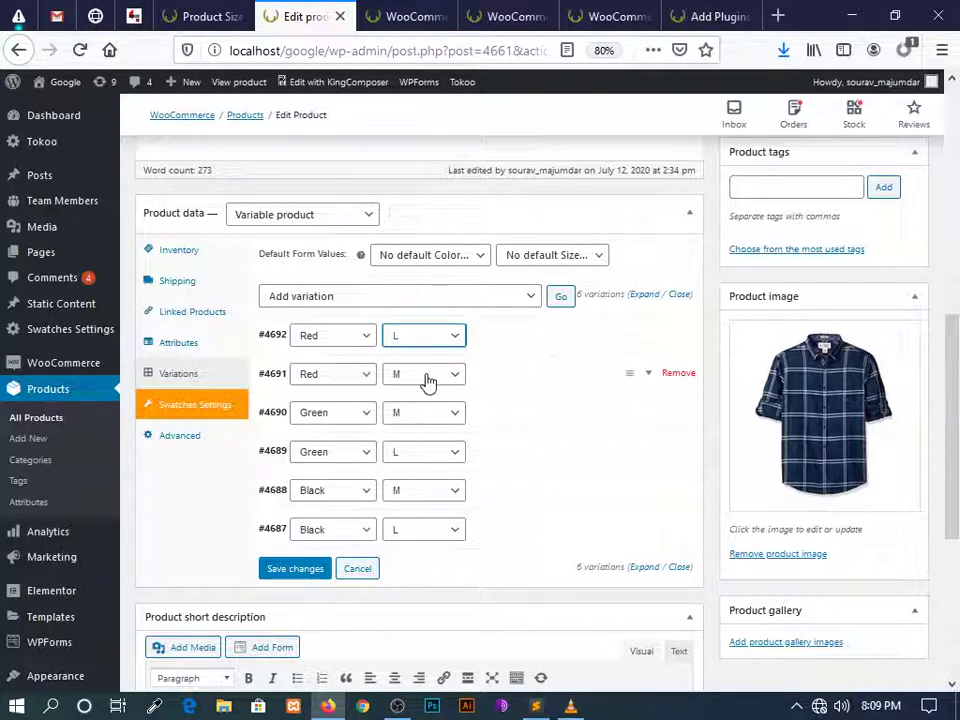
pyautogui.click(428, 380)
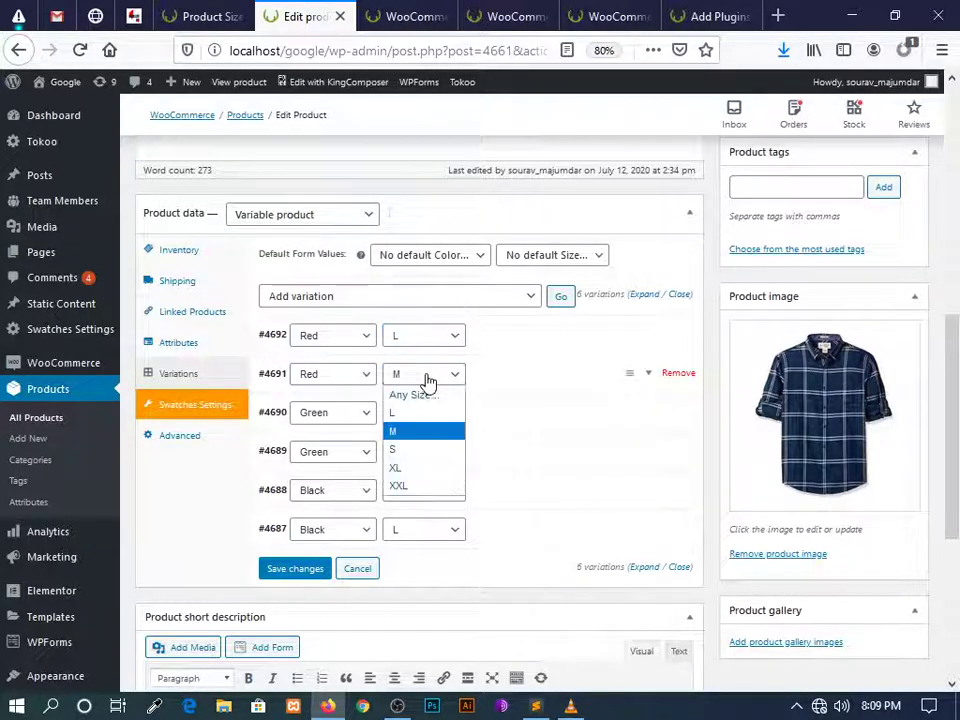
pyautogui.click(420, 412)
# Set the sixth variation's size to M and save the product's variations
pyautogui.click(430, 345)
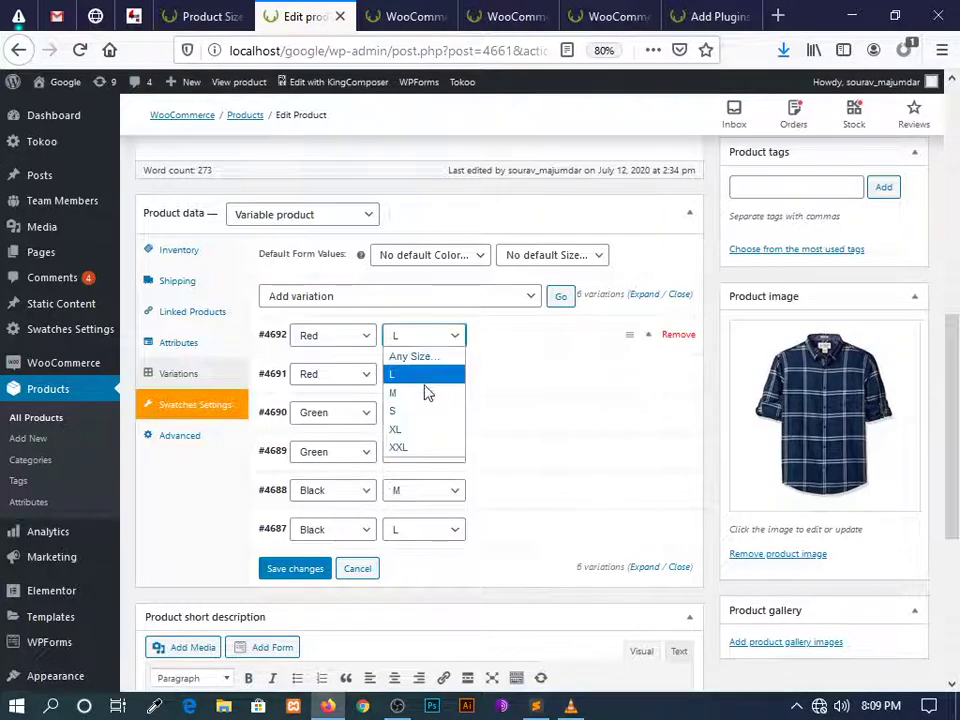
pyautogui.click(426, 392)
pyautogui.click(292, 568)
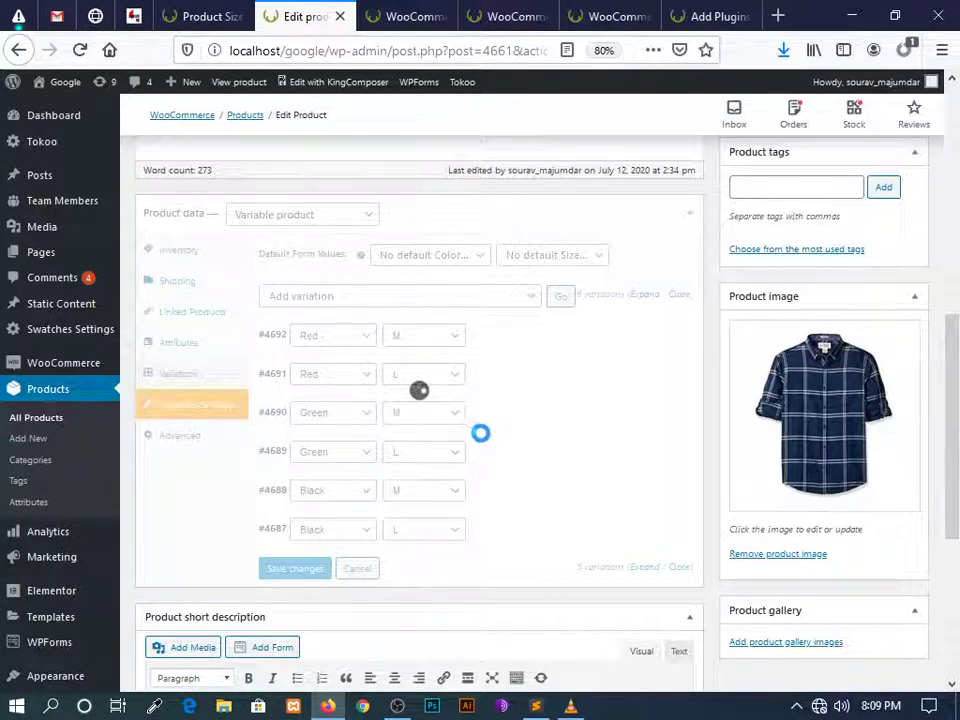
# Try to set the Red M variation's image to the media library photo 13.jpg of the man in a light jacket
pyautogui.click(587, 340)
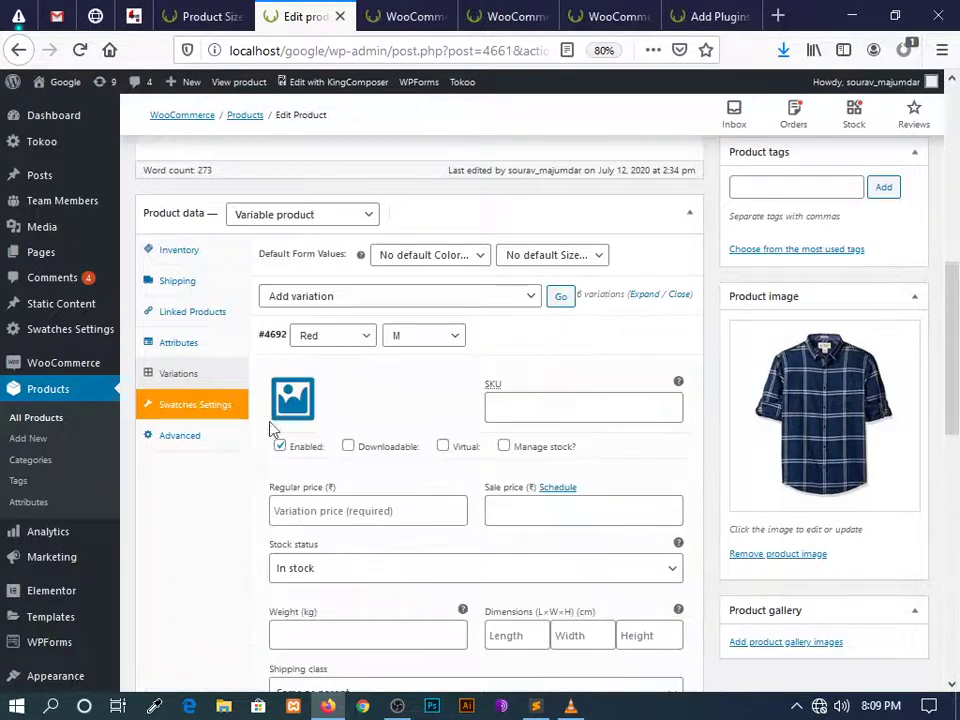
pyautogui.click(291, 394)
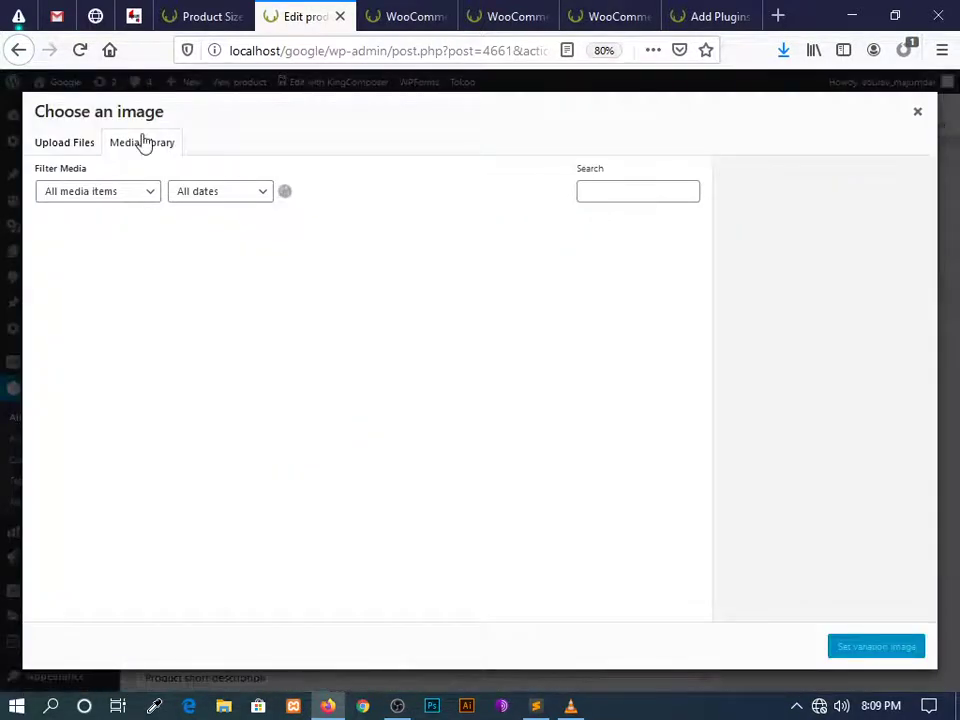
pyautogui.scroll(-5, 313, 360)
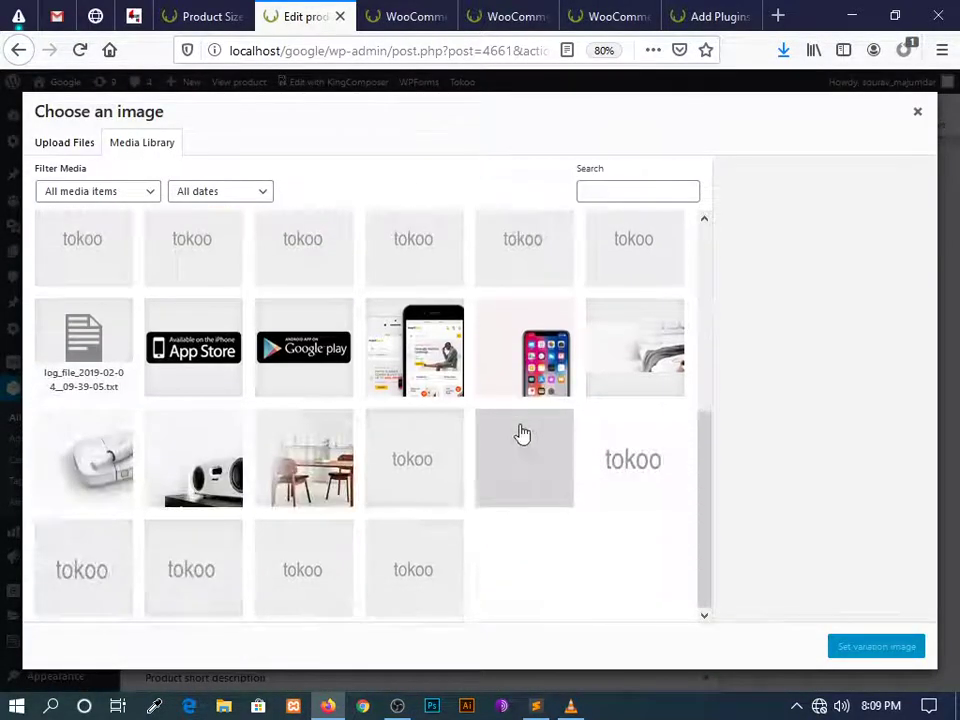
pyautogui.scroll(-10, 330, 437)
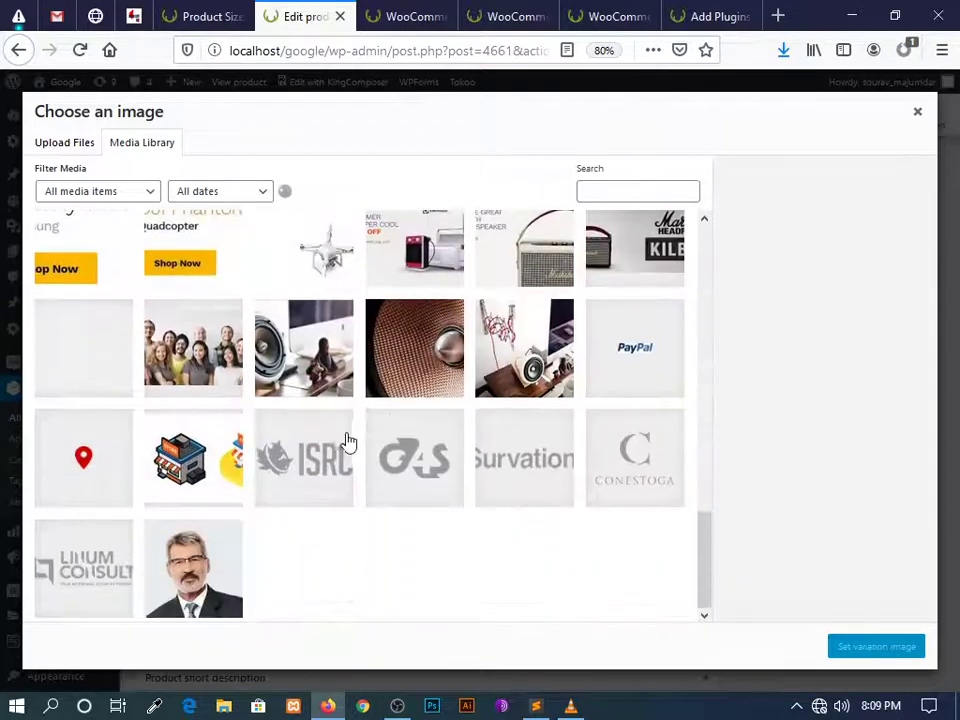
pyautogui.scroll(-6, 348, 440)
pyautogui.scroll(3, 640, 413)
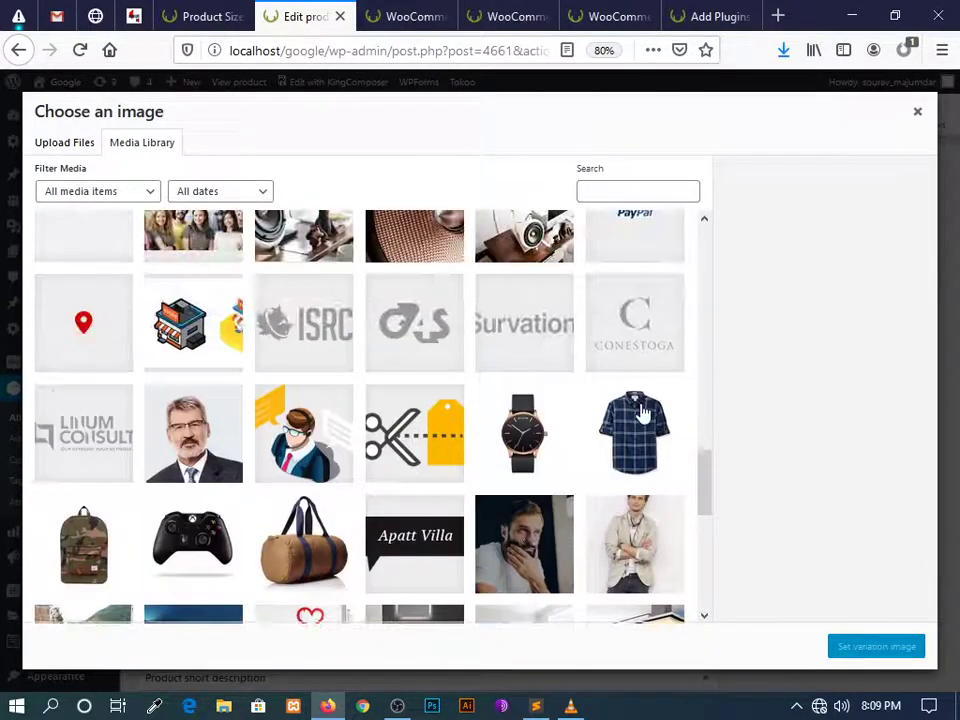
pyautogui.click(640, 413)
pyautogui.click(523, 430)
pyautogui.scroll(-2, 521, 422)
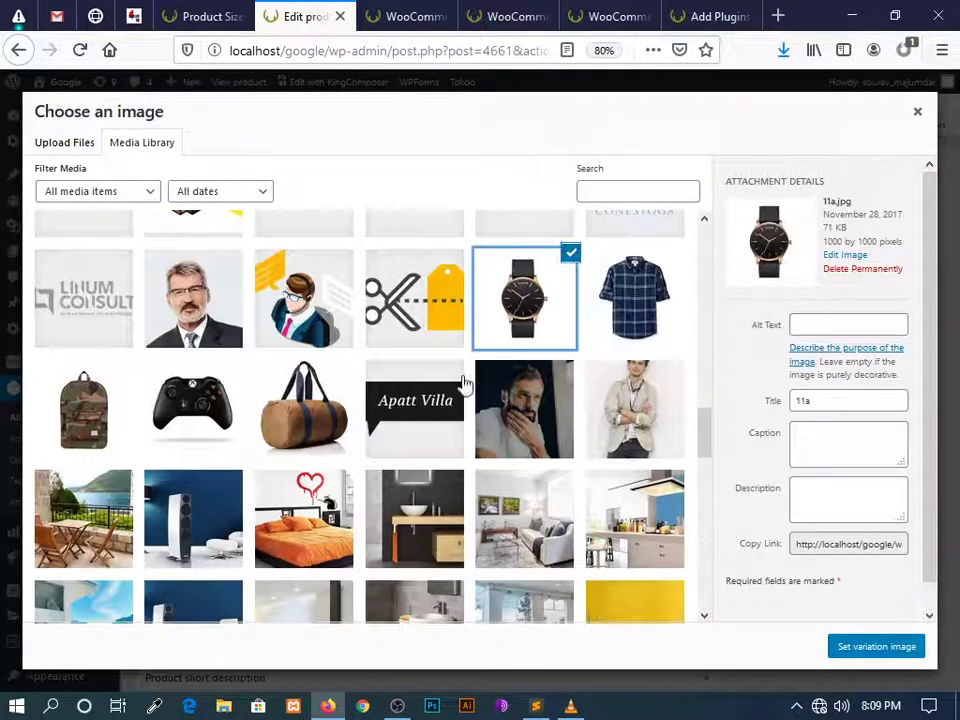
pyautogui.scroll(-3, 175, 418)
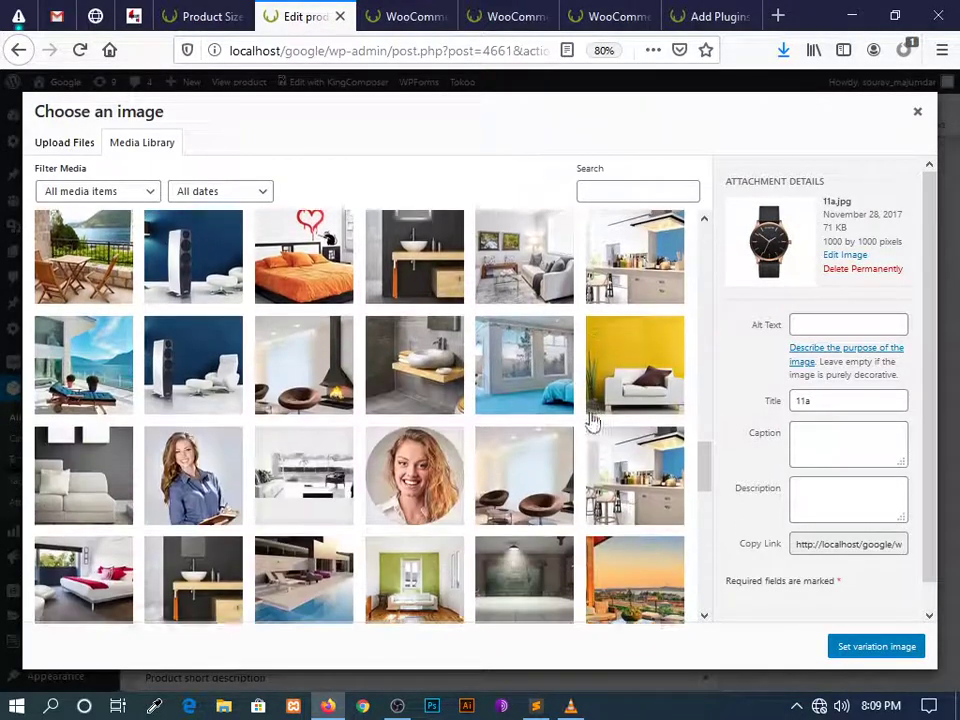
pyautogui.scroll(2, 591, 422)
pyautogui.click(633, 325)
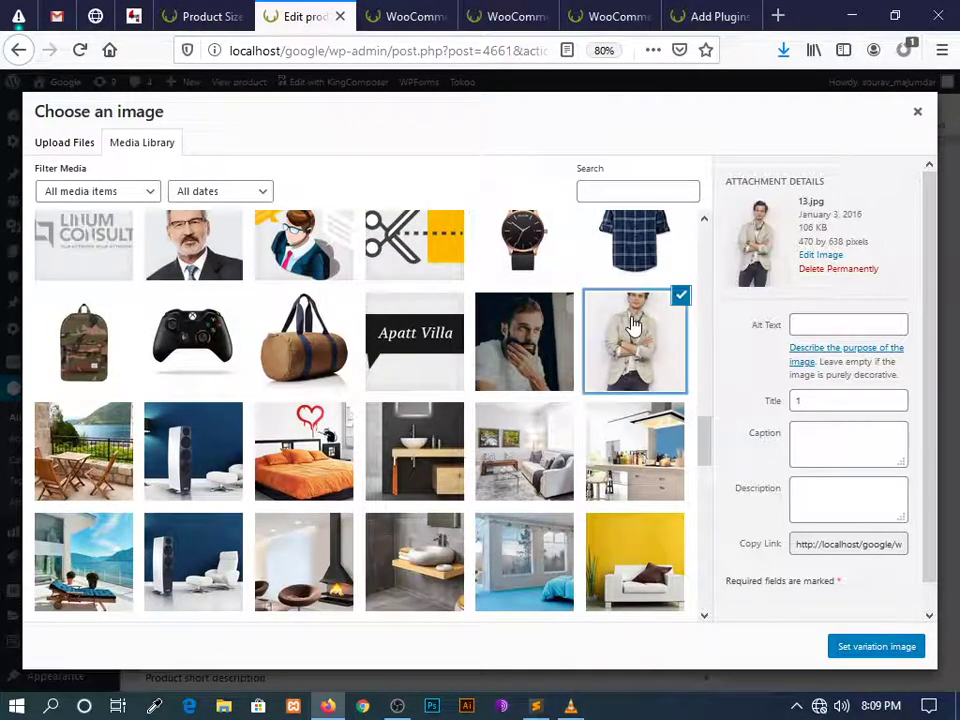
pyautogui.click(866, 645)
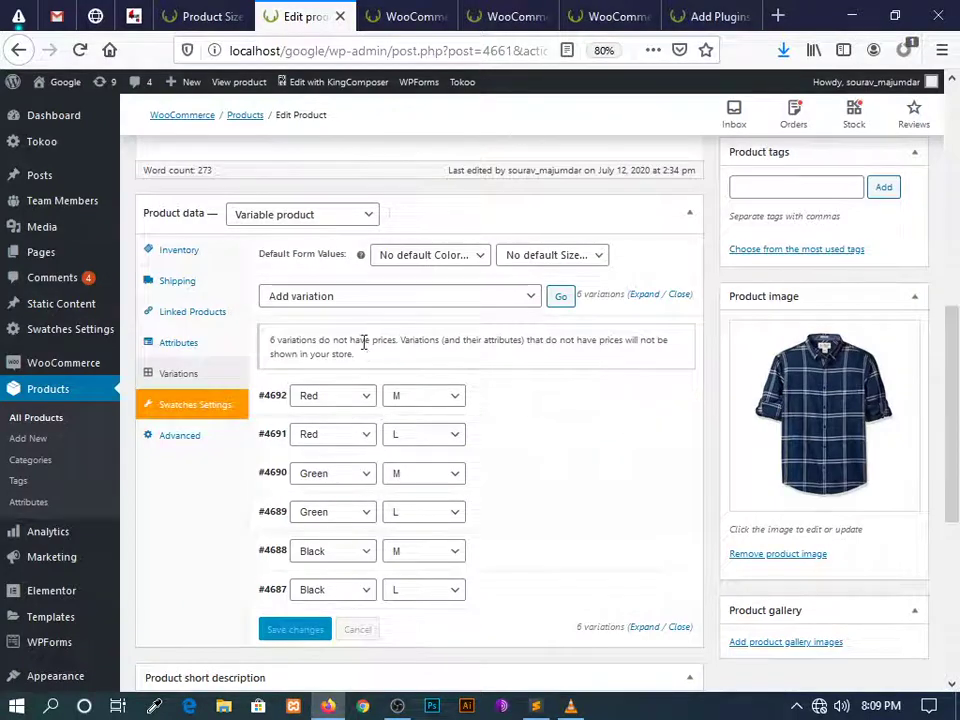
# Assign the media library photo of the man in a light jacket as the Red M variation's image
pyautogui.scroll(-3, 428, 416)
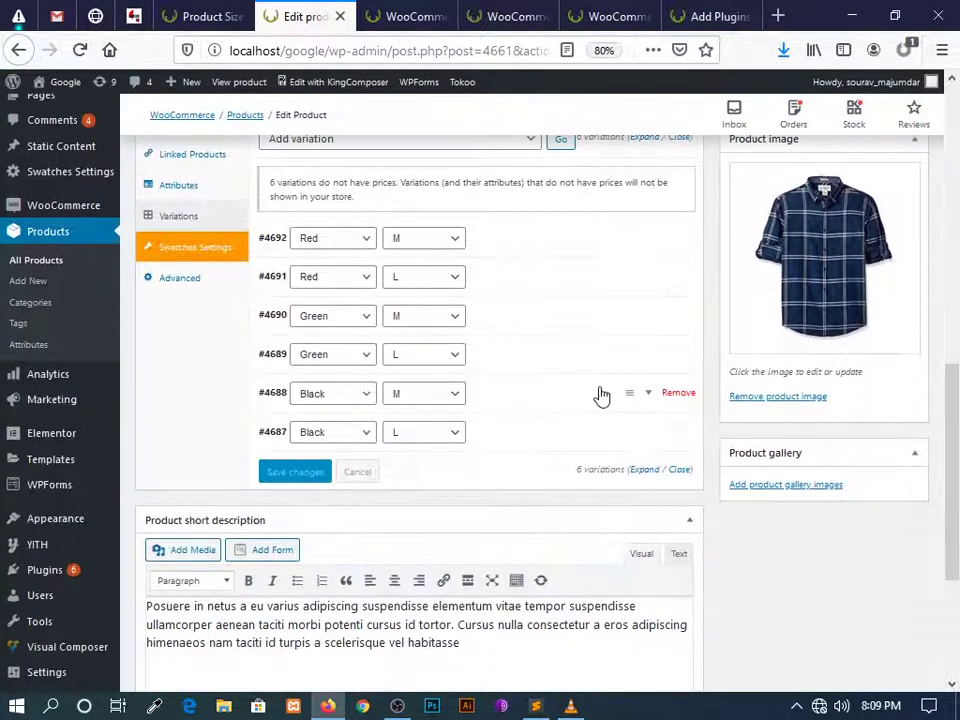
pyautogui.click(651, 243)
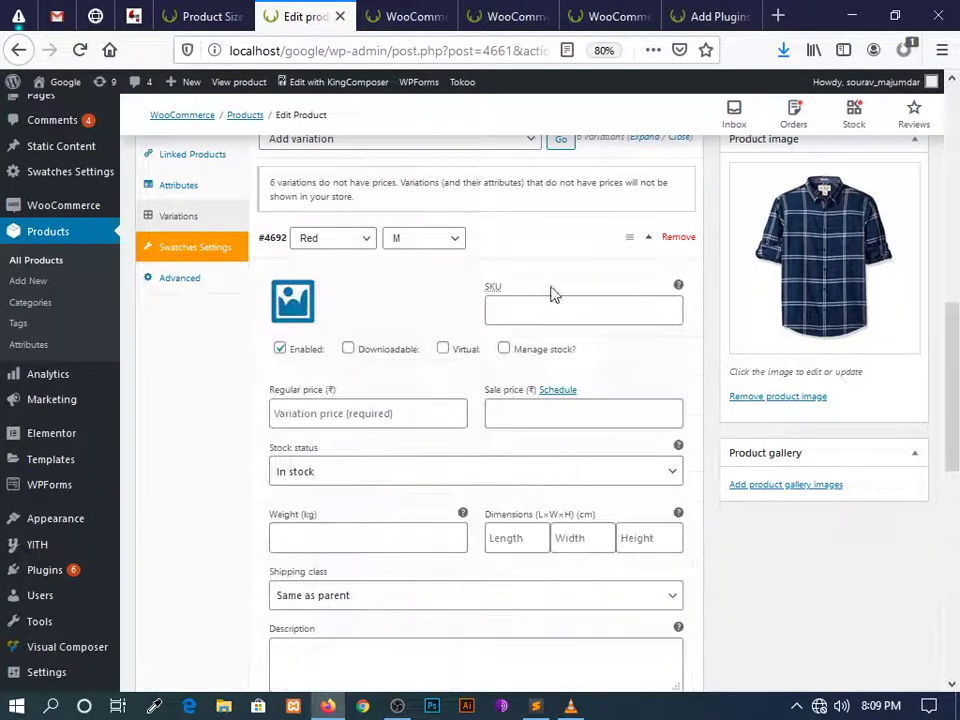
pyautogui.click(290, 298)
pyautogui.click(634, 341)
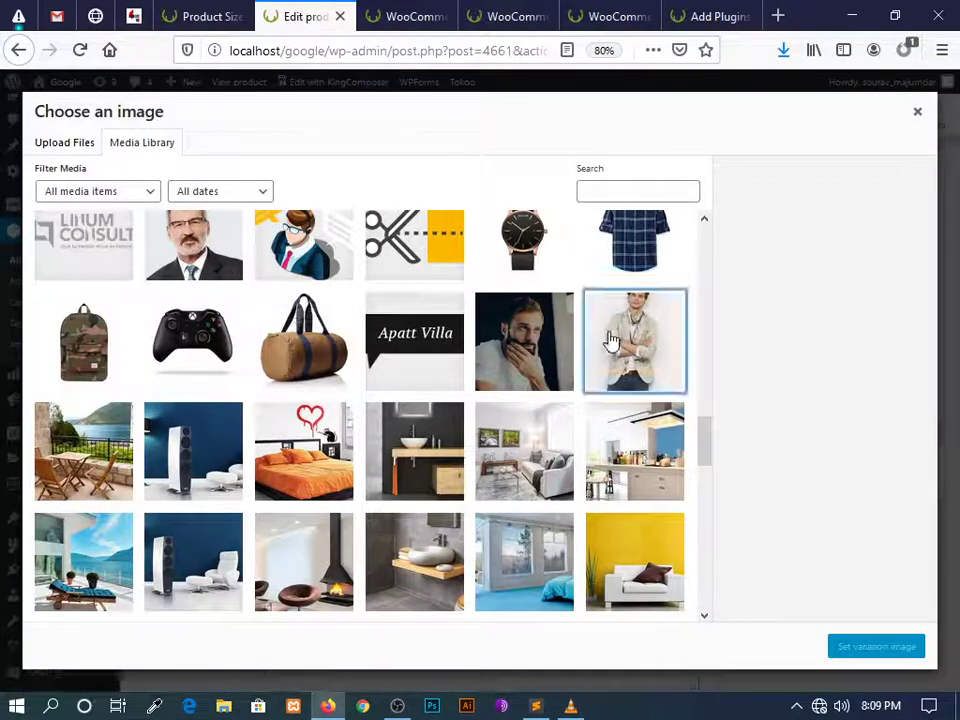
pyautogui.click(860, 648)
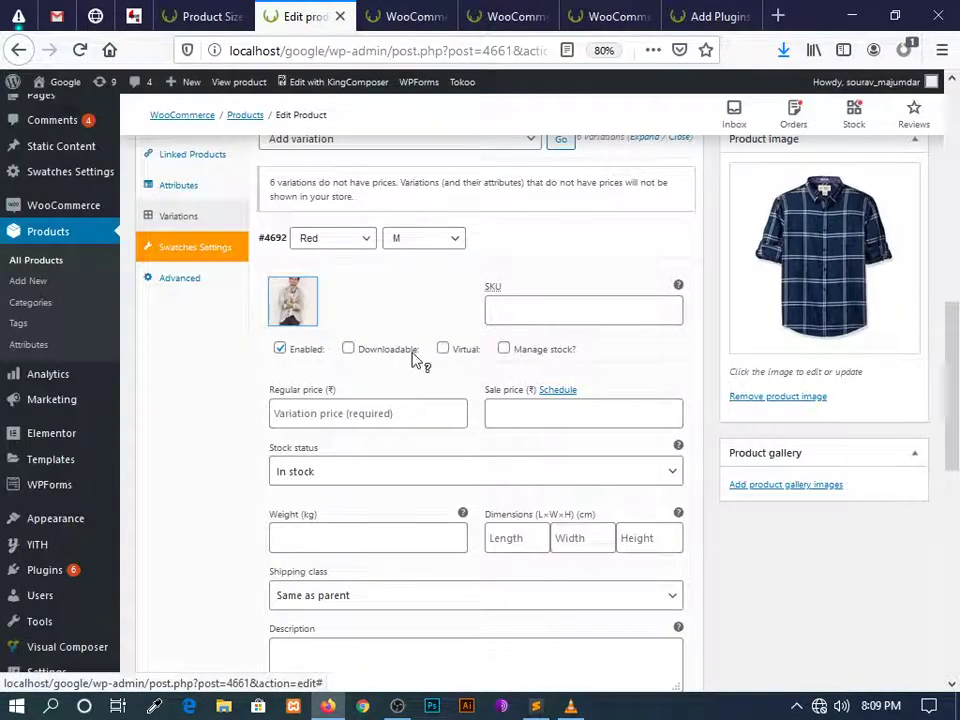
# Set the Red M variation's regular price to 500 and sale price to 449, and collapse its details
pyautogui.scroll(2, 445, 400)
pyautogui.click(327, 486)
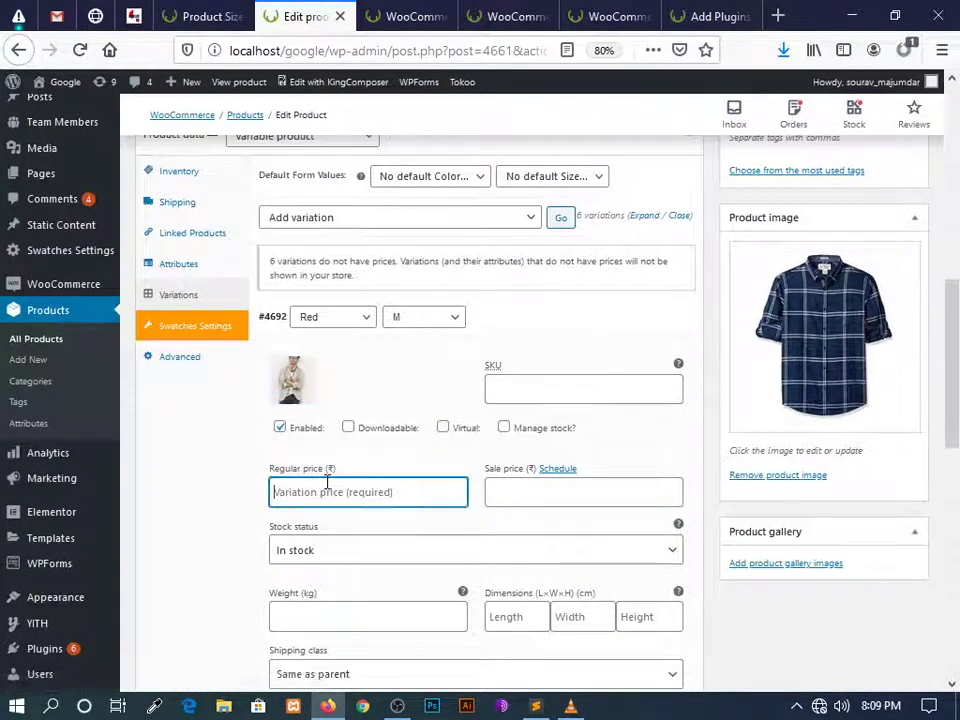
pyautogui.write('500')
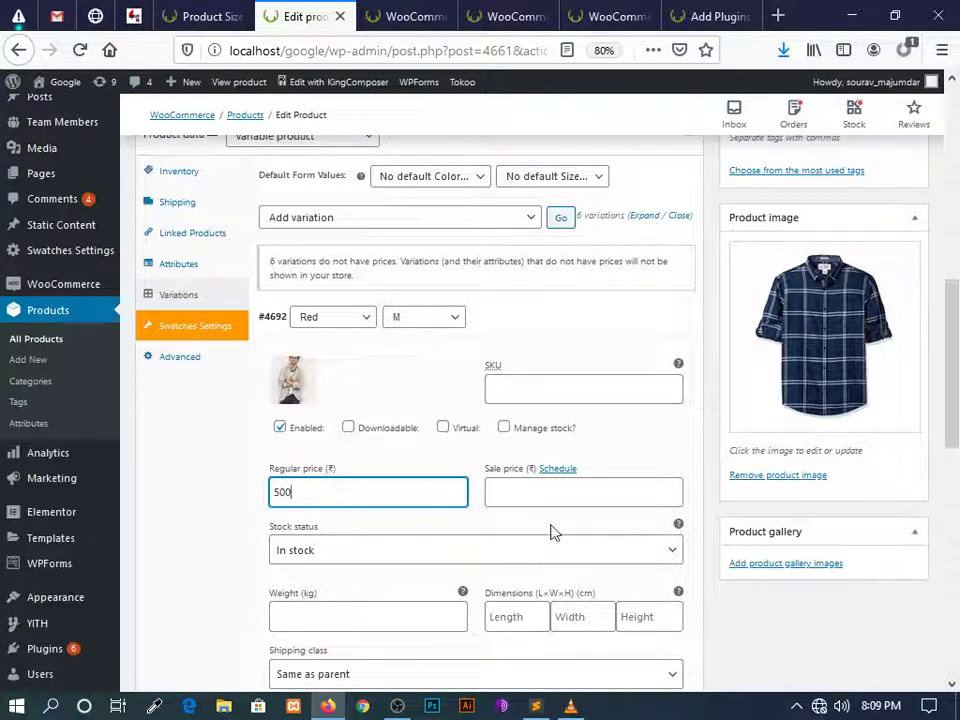
pyautogui.click(531, 487)
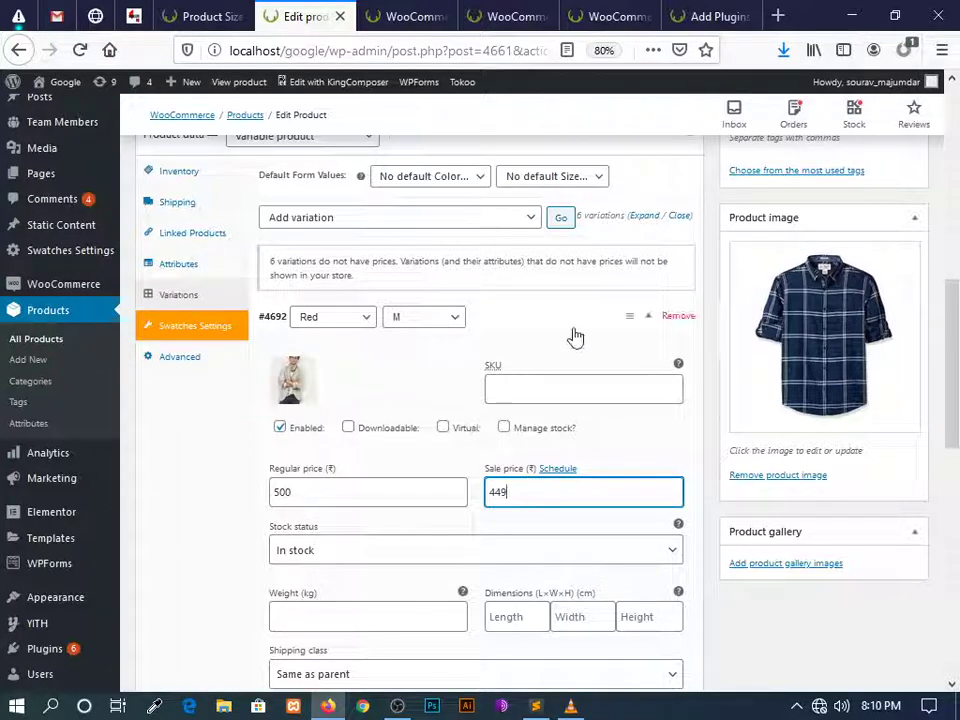
pyautogui.click(647, 317)
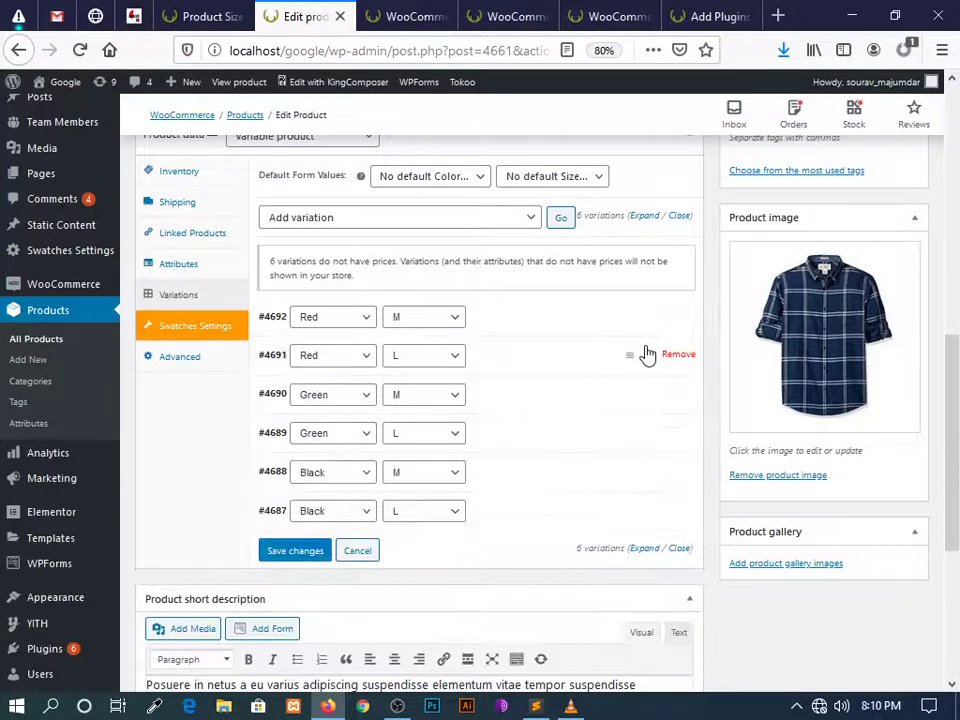
# Assign the brown duffel bag picture 1a.jpg from the media library as the Red L variation's image
pyautogui.click(615, 361)
pyautogui.click(296, 414)
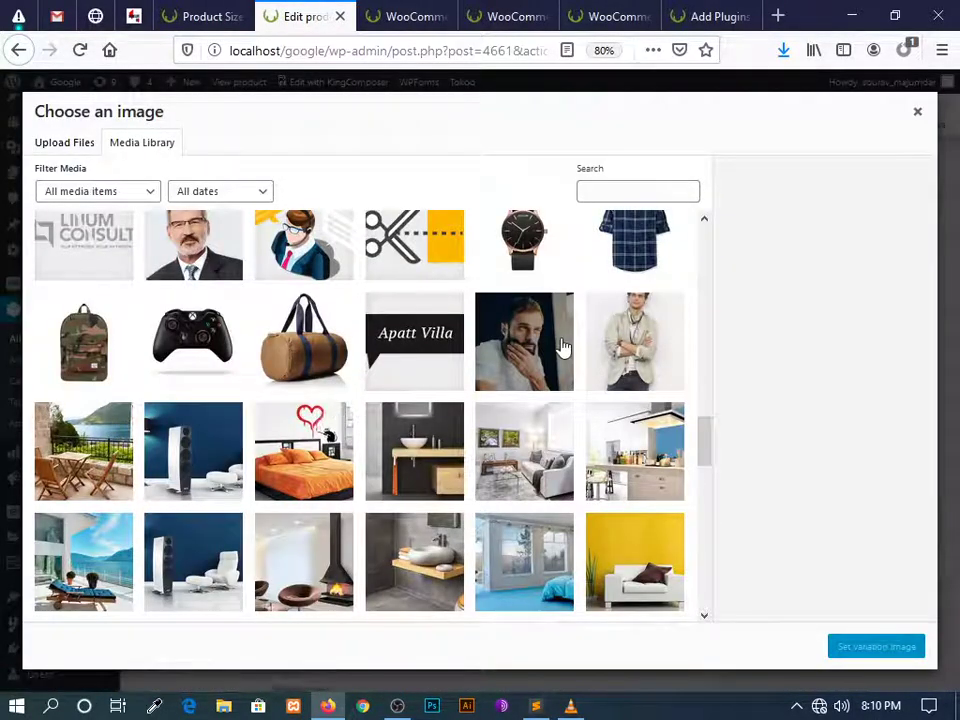
pyautogui.click(286, 372)
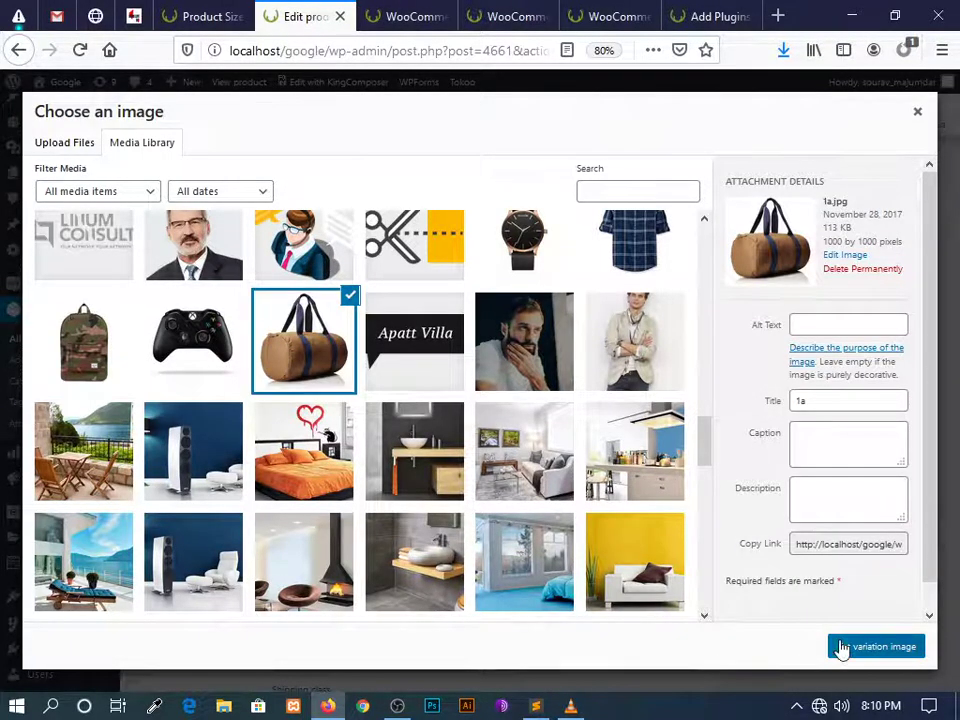
pyautogui.click(842, 650)
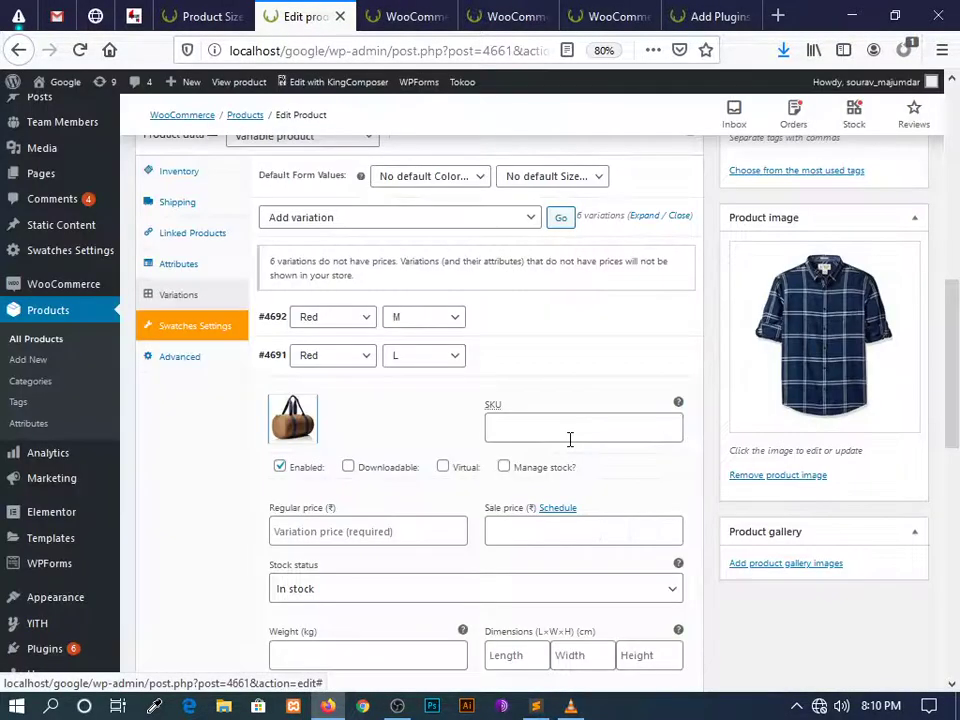
# Set the Red L variation's regular price to 499 and collapse its details
pyautogui.click(337, 530)
pyautogui.write('499')
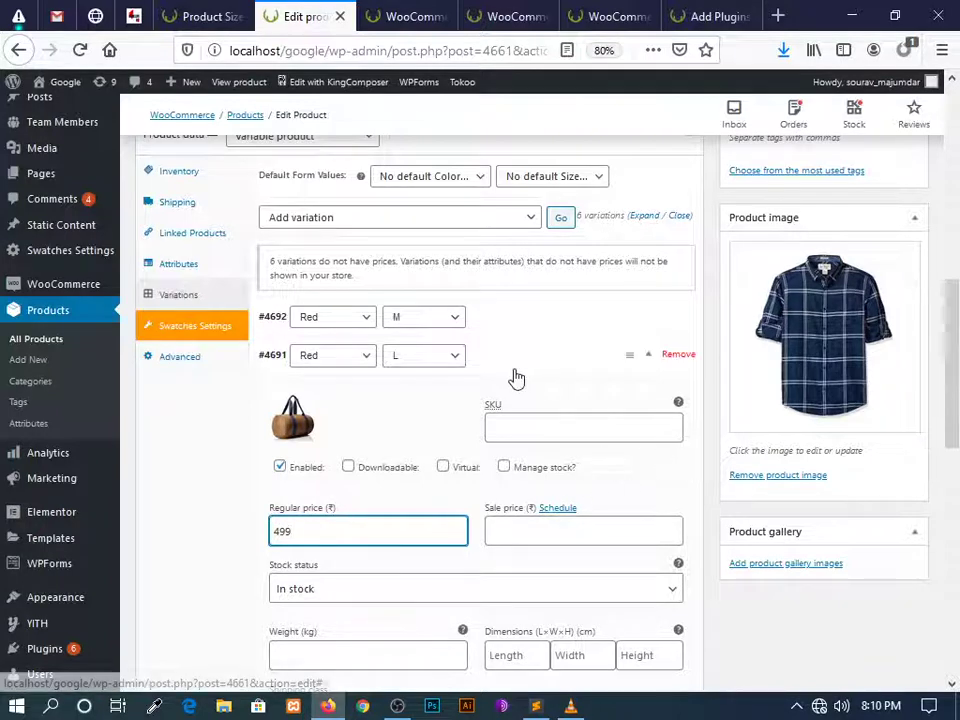
pyautogui.click(645, 366)
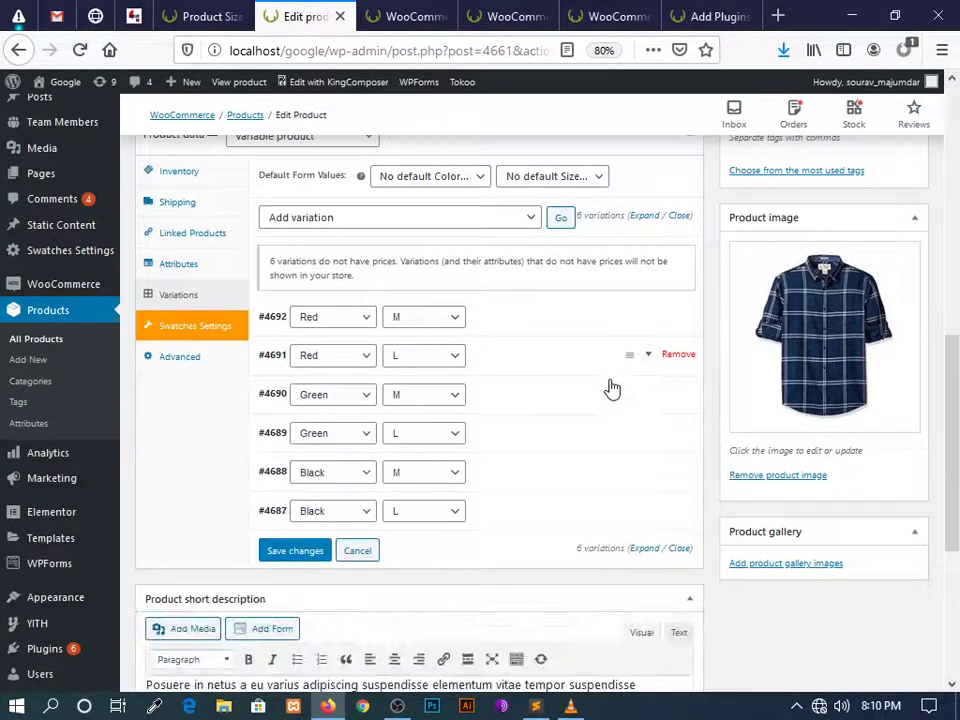
# Assign the black wristwatch picture 11a.jpg from the media library as the Green M variation's image
pyautogui.click(606, 401)
pyautogui.click(292, 457)
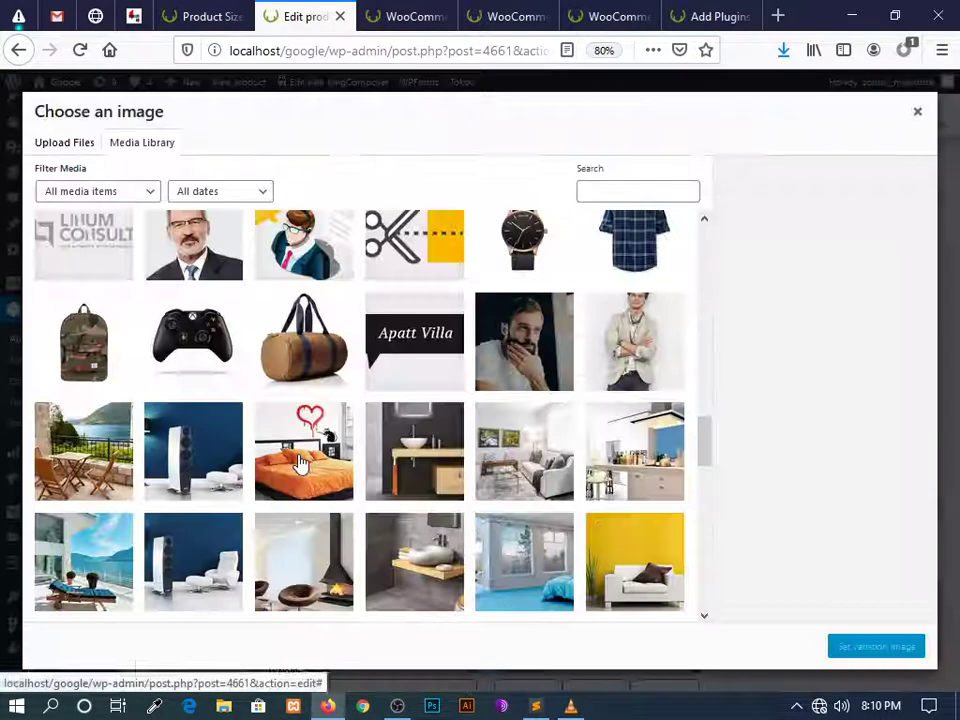
pyautogui.scroll(-5, 312, 552)
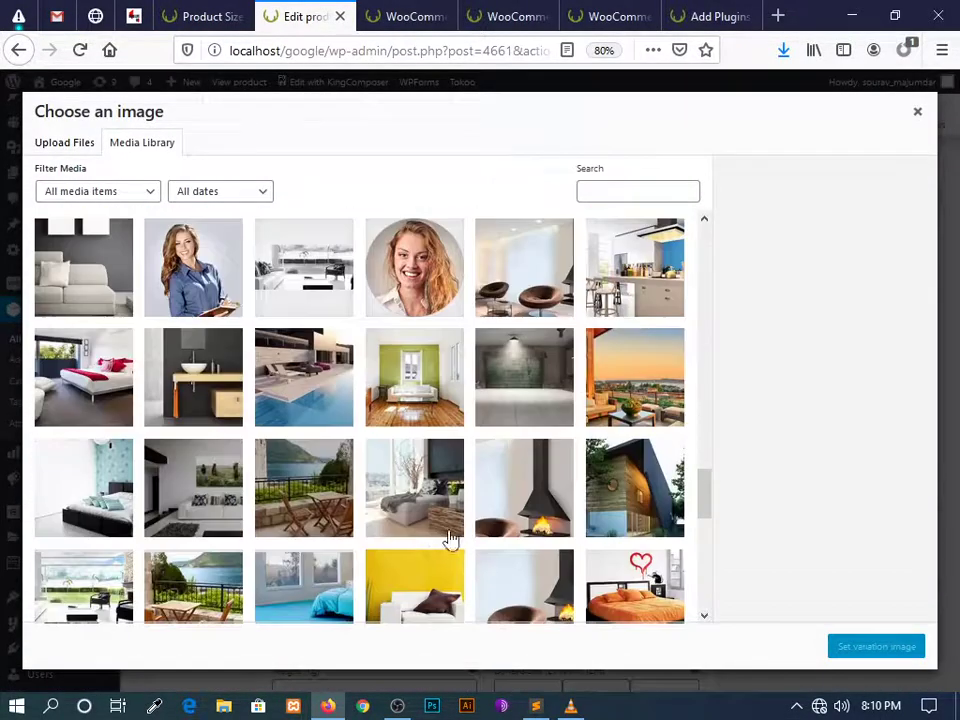
pyautogui.scroll(-5, 476, 551)
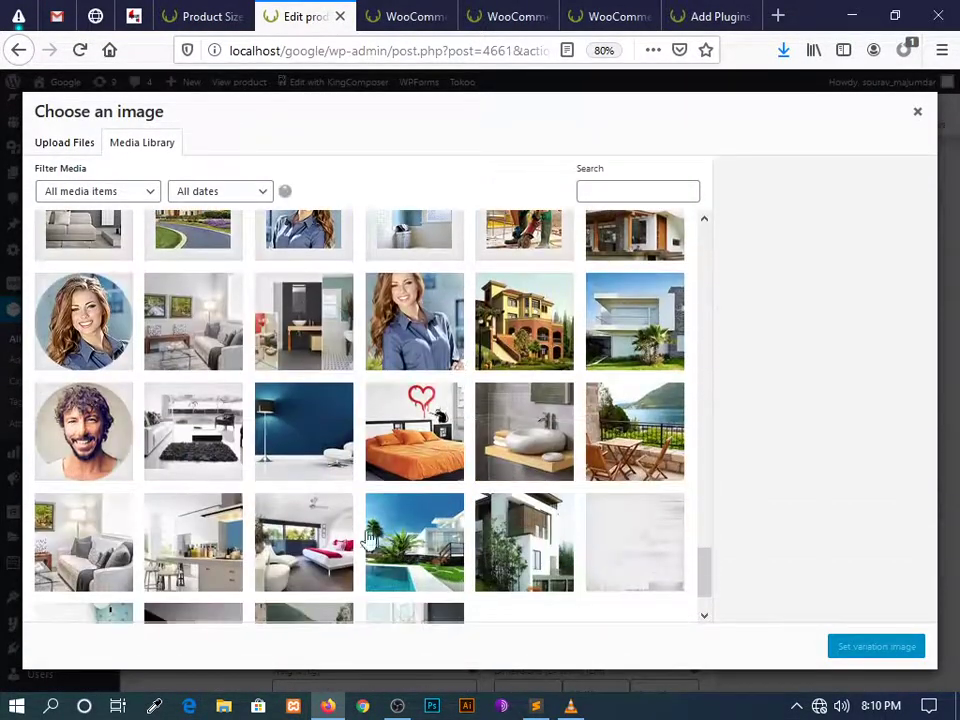
pyautogui.scroll(-2, 560, 525)
pyautogui.scroll(10, 197, 490)
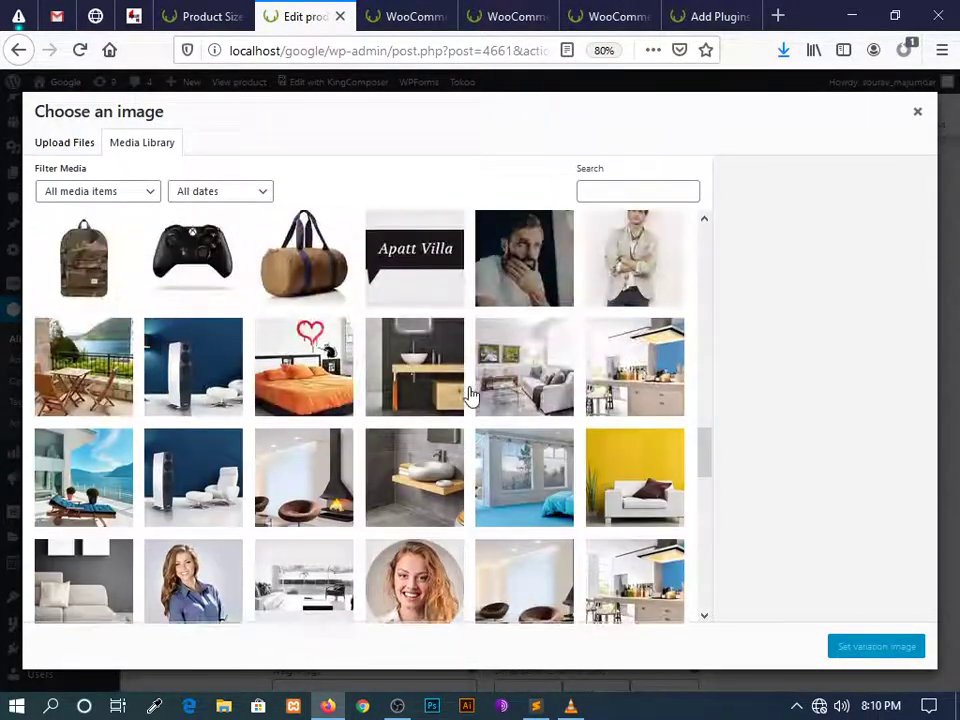
pyautogui.scroll(2, 541, 458)
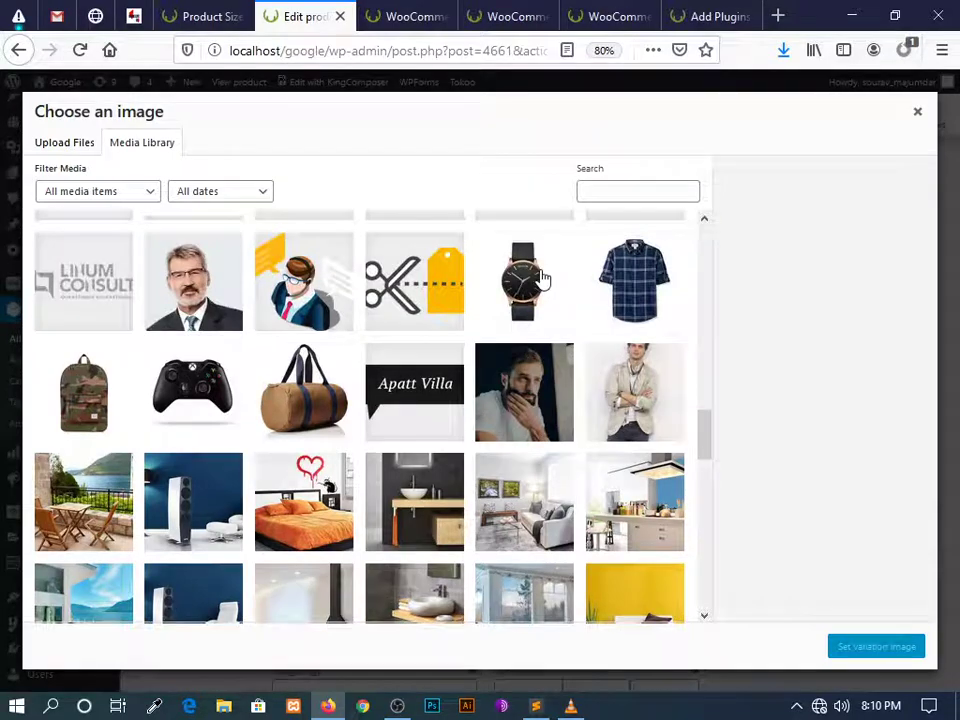
pyautogui.click(541, 278)
pyautogui.click(852, 650)
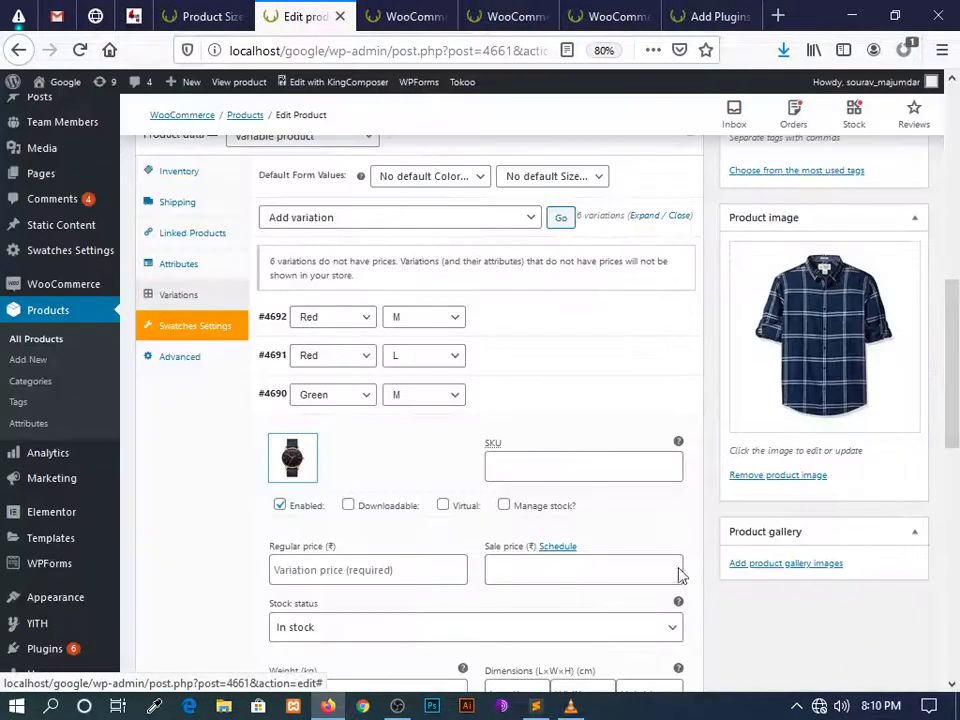
# Set the Green M variation's regular price to 855 and collapse its details
pyautogui.click(378, 578)
pyautogui.write('8')
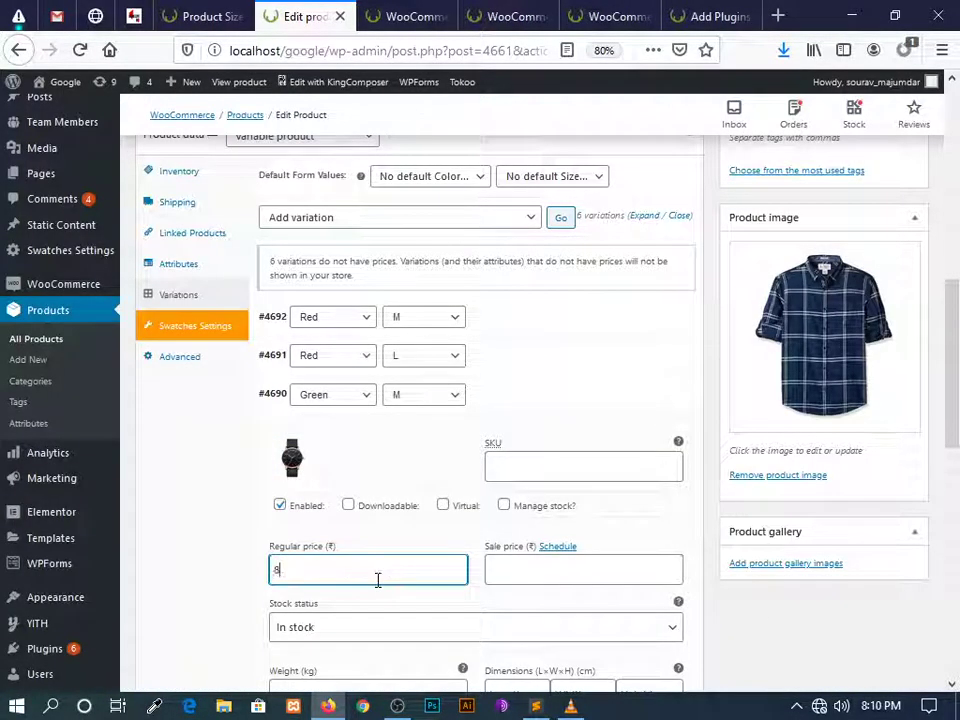
pyautogui.write('55')
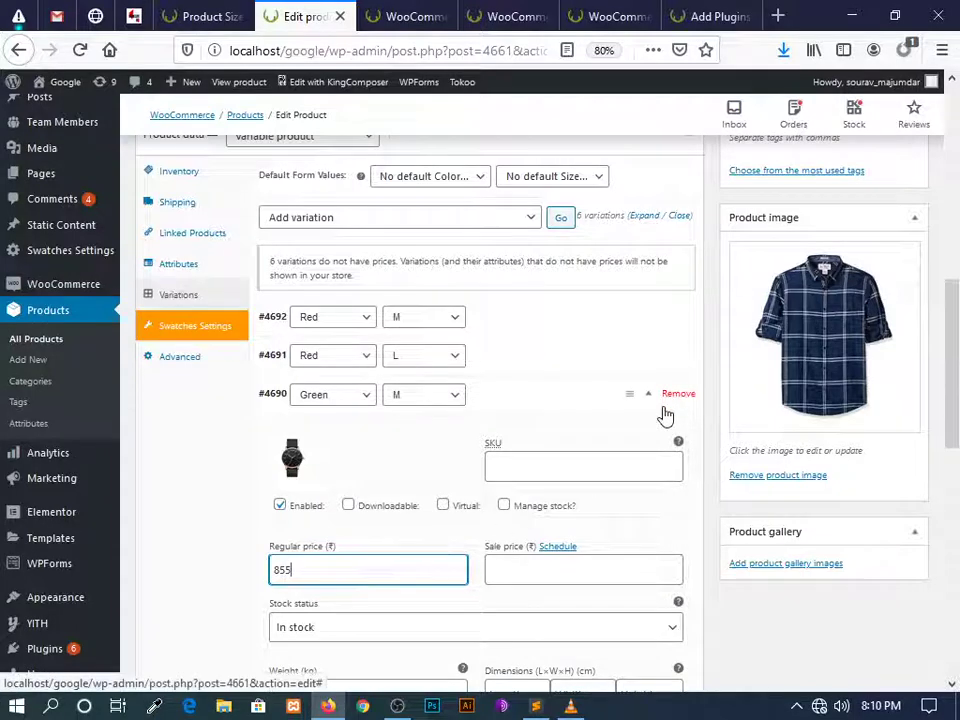
pyautogui.click(651, 400)
# Assign the game controller picture 17a.jpg from the media library as the Green L variation's image
pyautogui.click(645, 433)
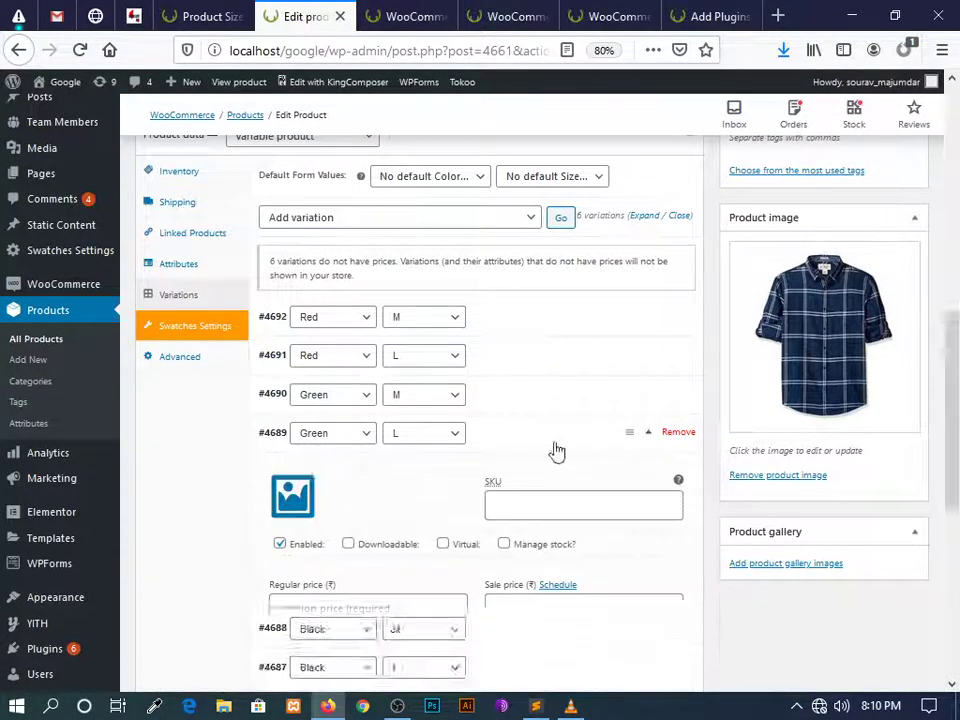
pyautogui.click(293, 493)
pyautogui.click(220, 410)
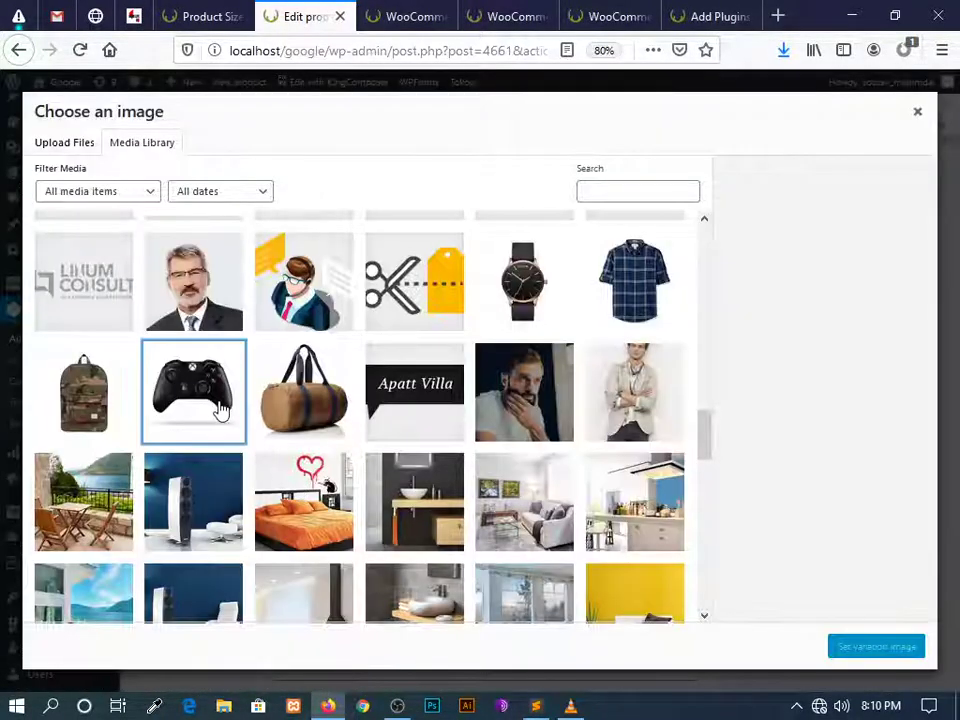
pyautogui.click(864, 655)
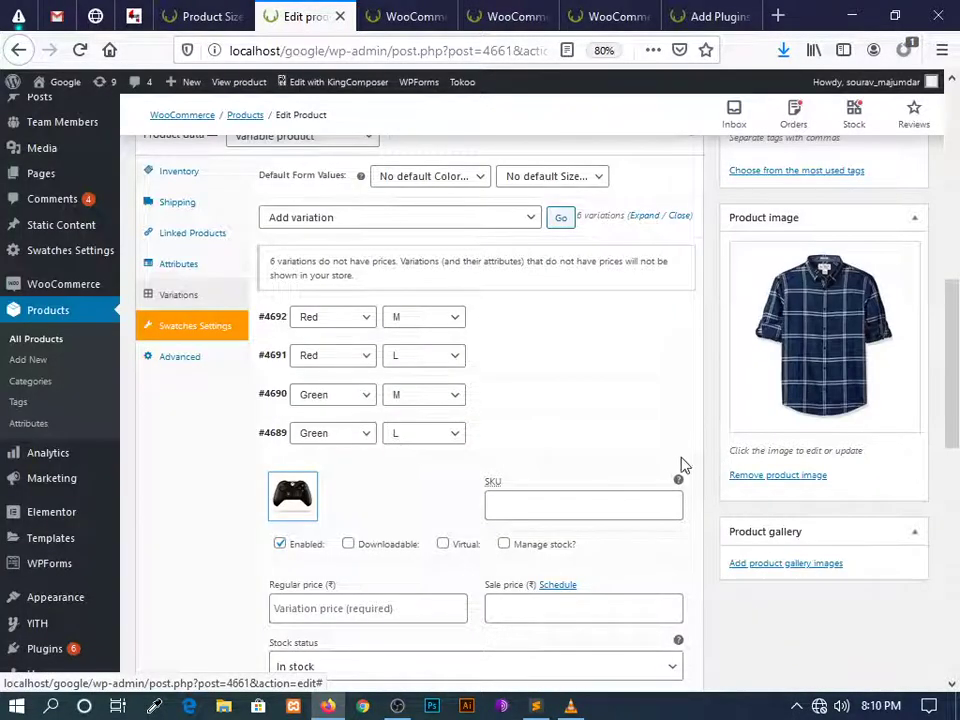
# Set the Green L variation's regular price to 888 and collapse its details
pyautogui.click(305, 606)
pyautogui.write('888')
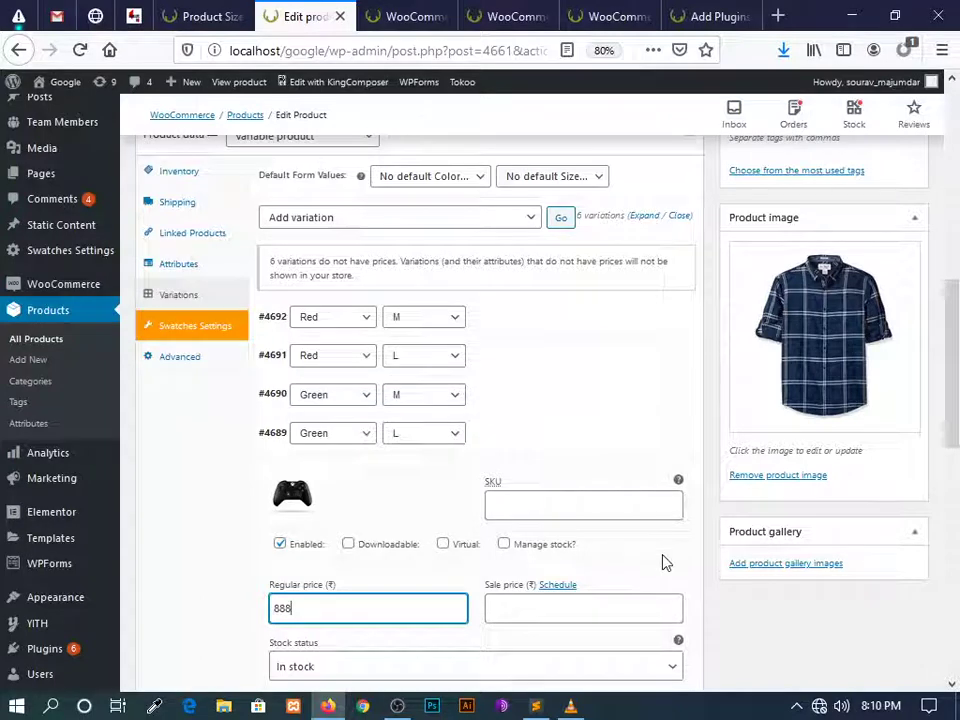
pyautogui.click(645, 440)
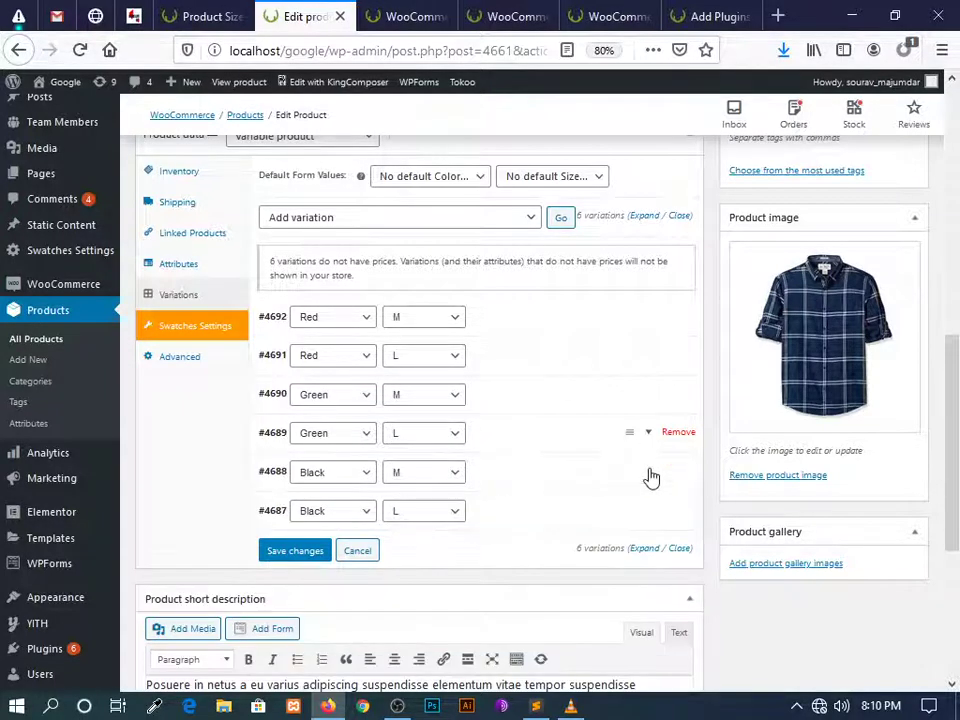
# Assign the game controller picture 17a.jpg from the media library as the Black M variation's image
pyautogui.click(655, 497)
pyautogui.click(297, 539)
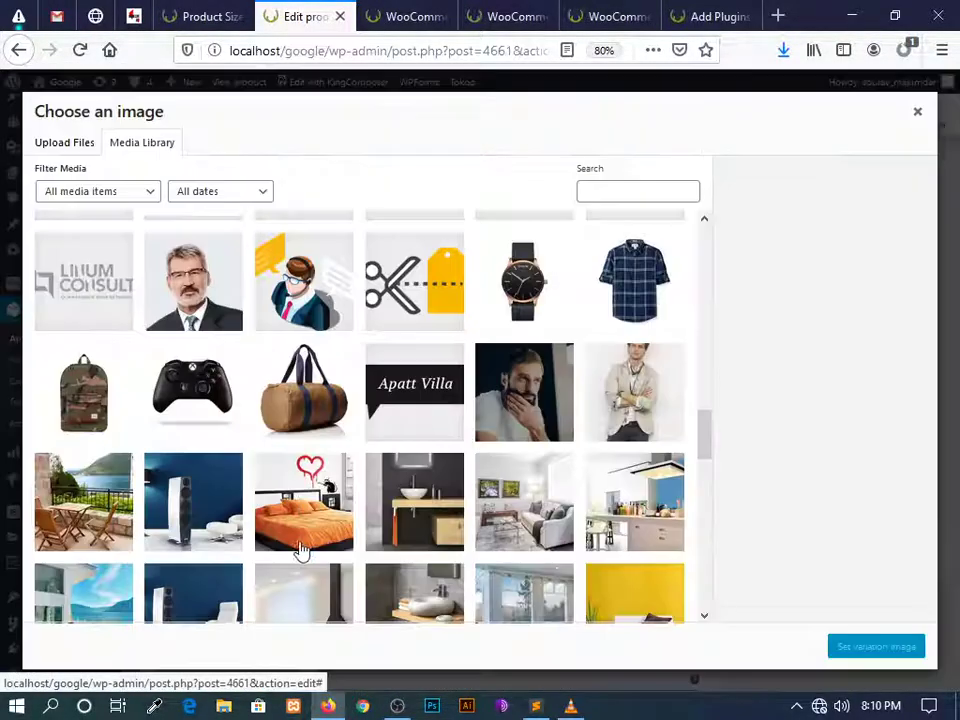
pyautogui.click(207, 424)
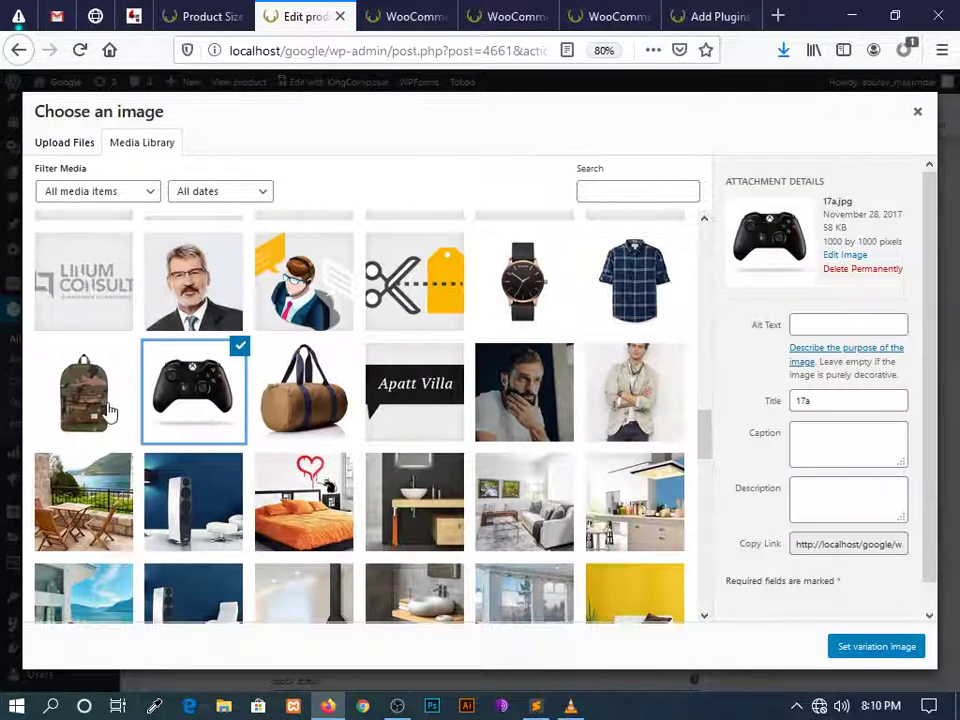
pyautogui.click(535, 320)
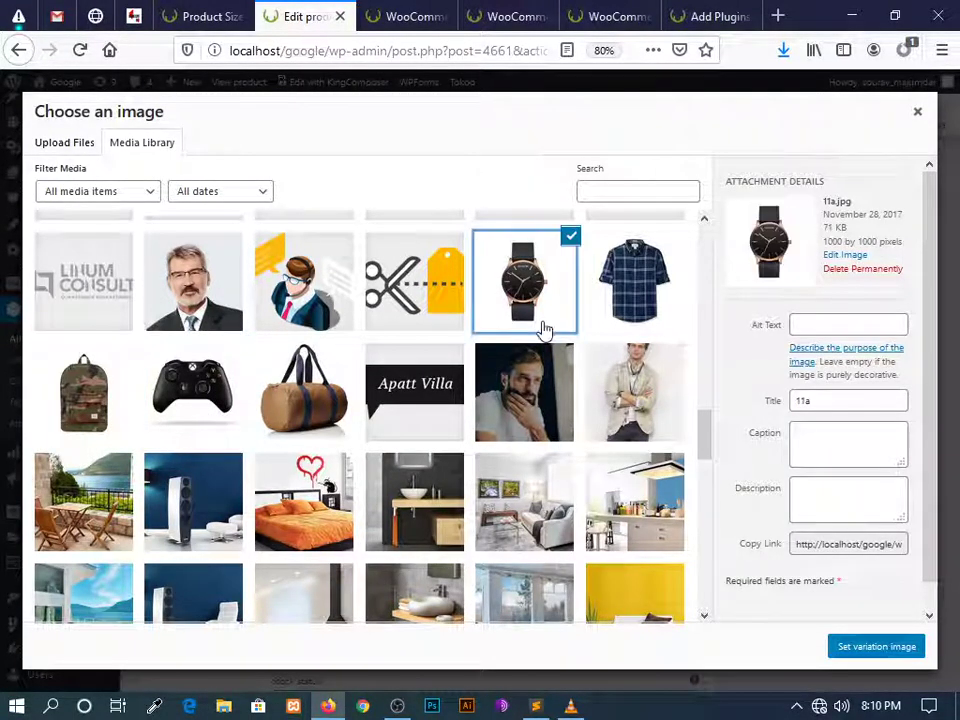
pyautogui.click(193, 392)
pyautogui.click(835, 650)
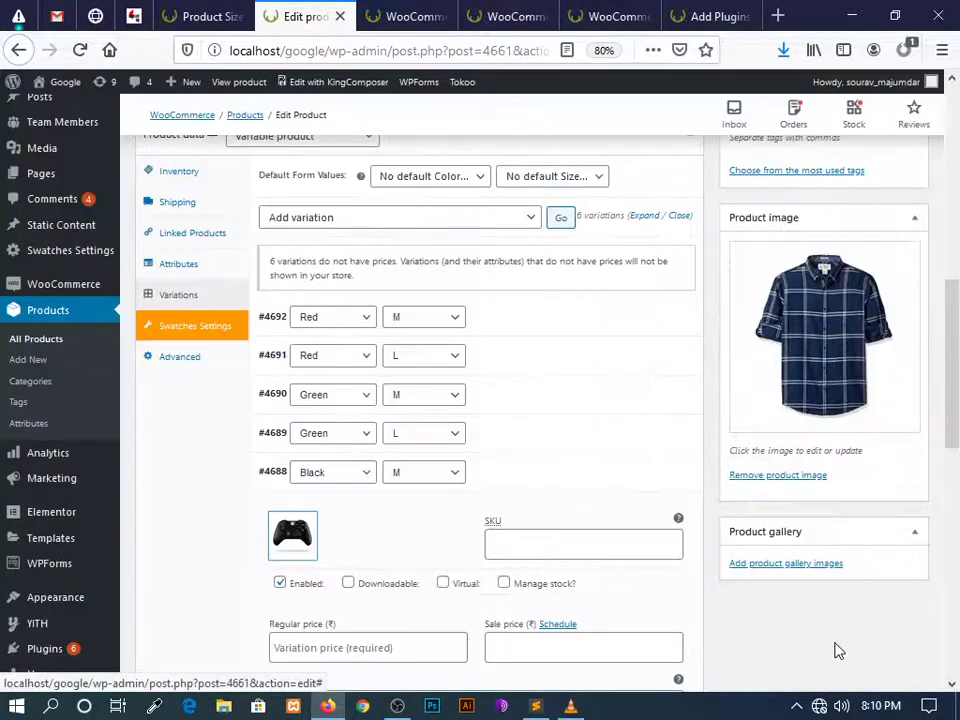
# Set the Black M variation's regular price to 799 and collapse its details
pyautogui.click(373, 640)
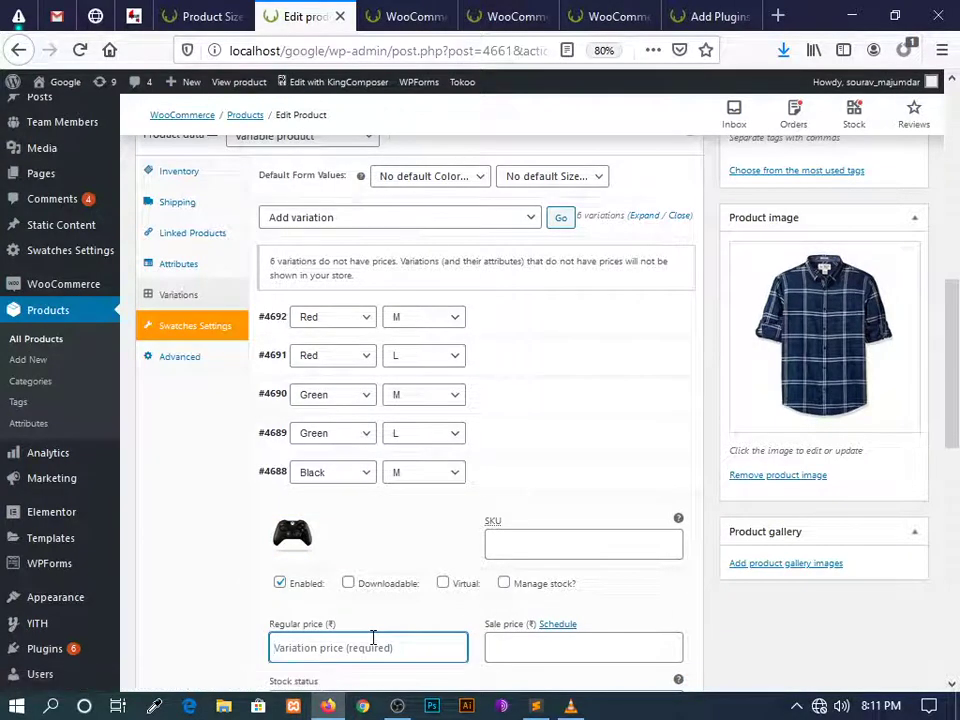
pyautogui.write('799')
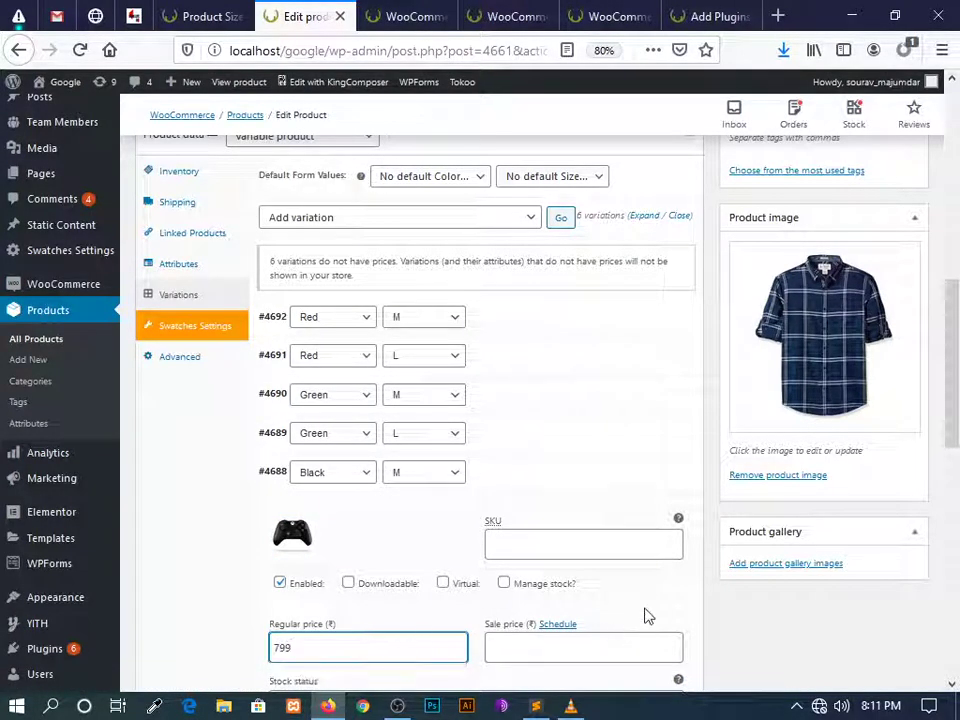
pyautogui.click(672, 472)
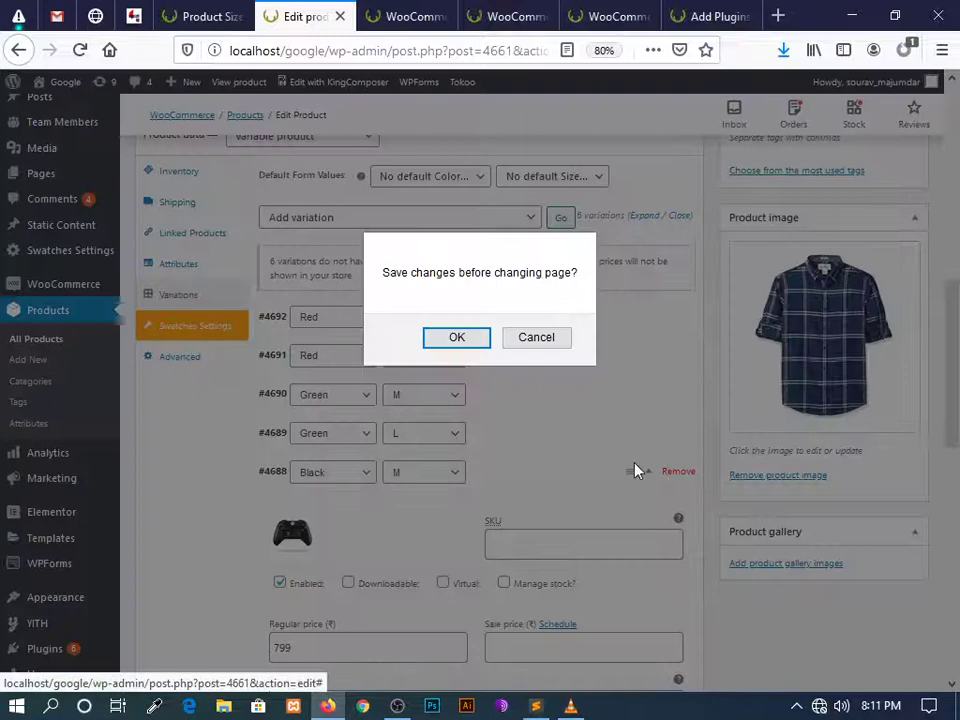
pyautogui.click(538, 340)
pyautogui.click(585, 340)
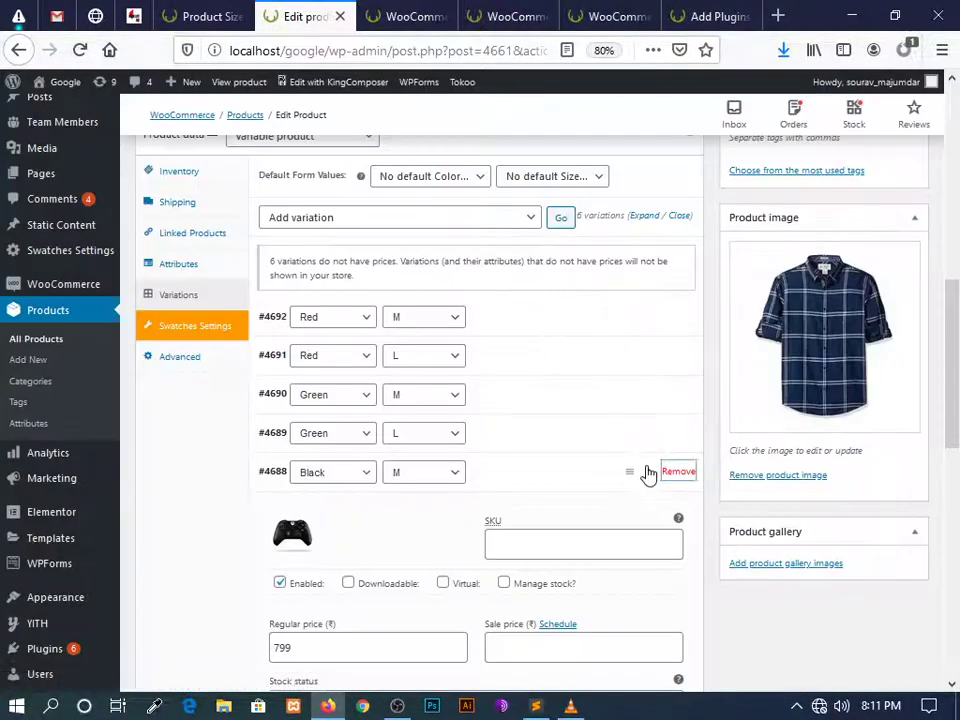
pyautogui.click(650, 475)
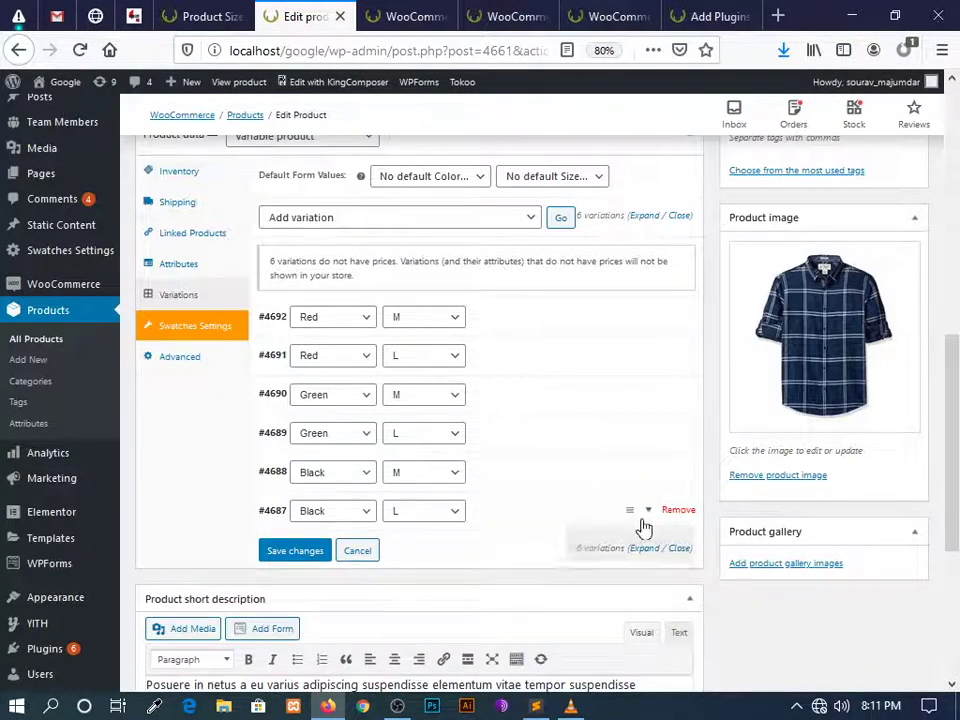
# Assign the navy plaid shirt picture 8a.jpg from the media library as the Black L variation's image
pyautogui.click(643, 516)
pyautogui.click(311, 585)
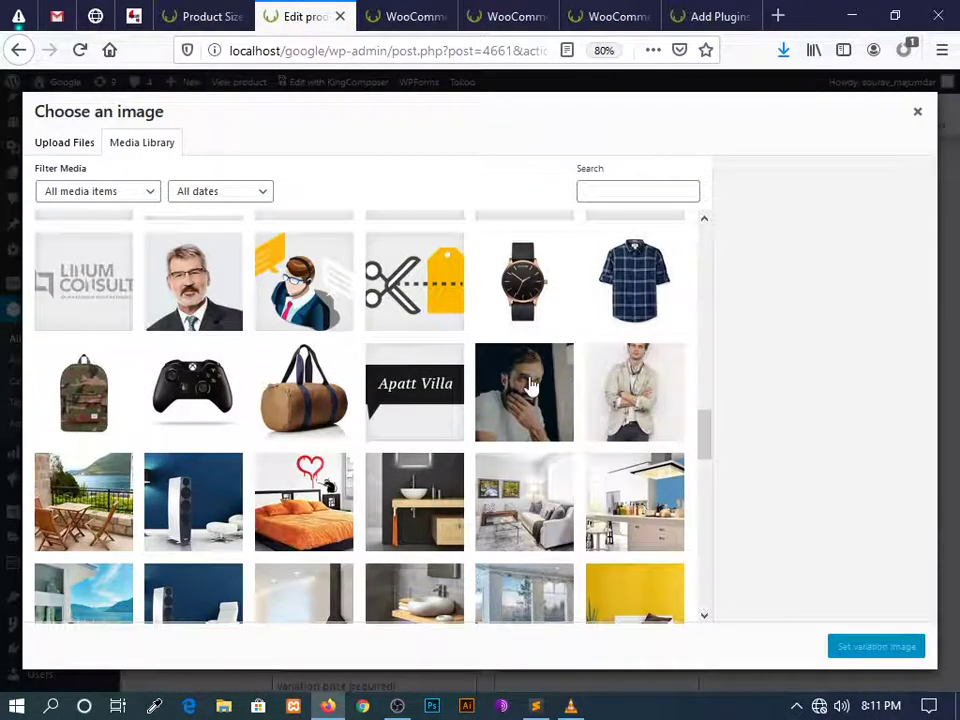
pyautogui.click(615, 265)
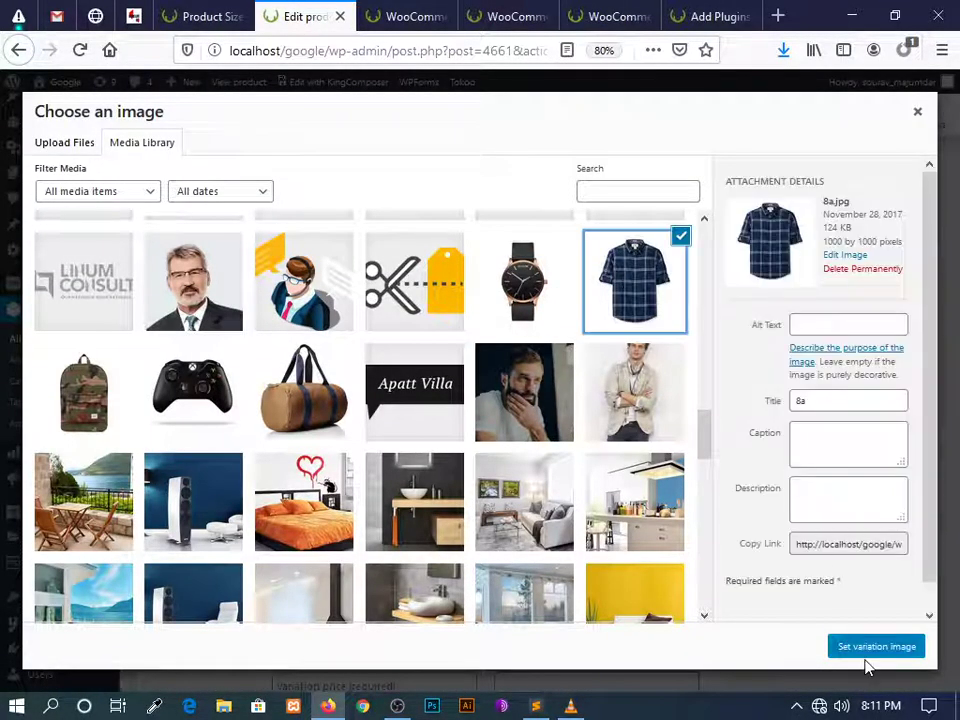
pyautogui.click(864, 647)
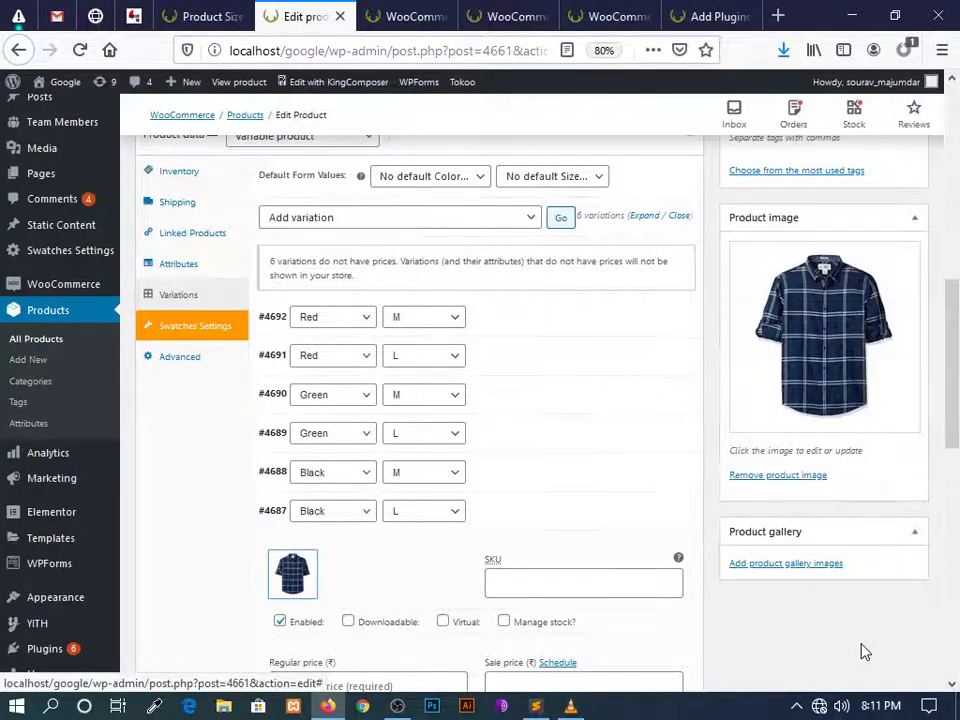
# Set the Black L variation's regular price to 499 and collapse its details
pyautogui.scroll(-3, 362, 519)
pyautogui.click(354, 526)
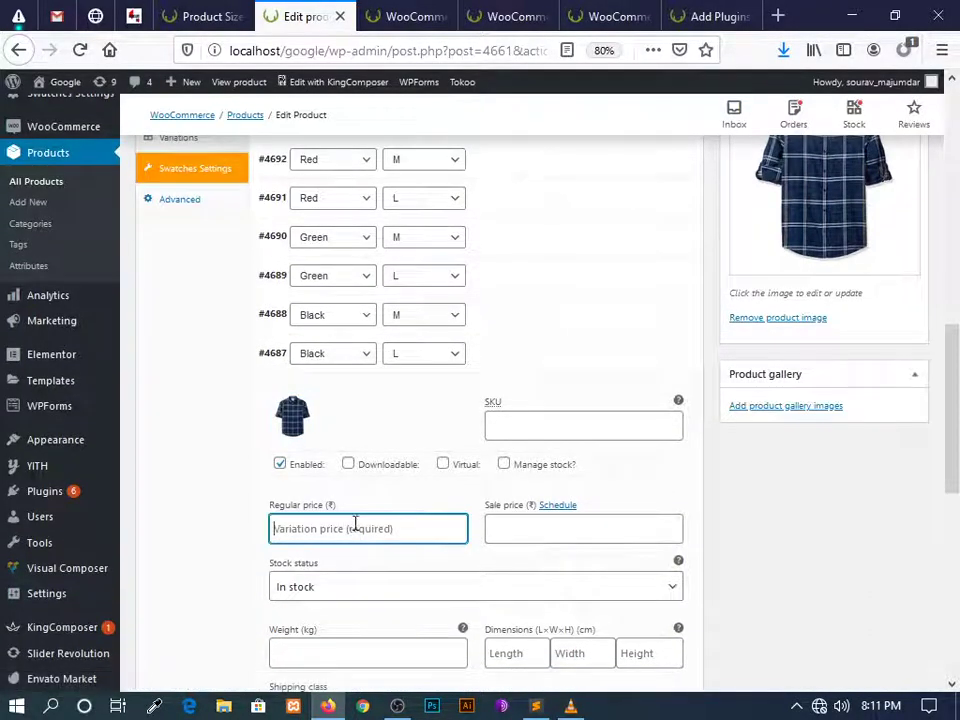
pyautogui.write('499')
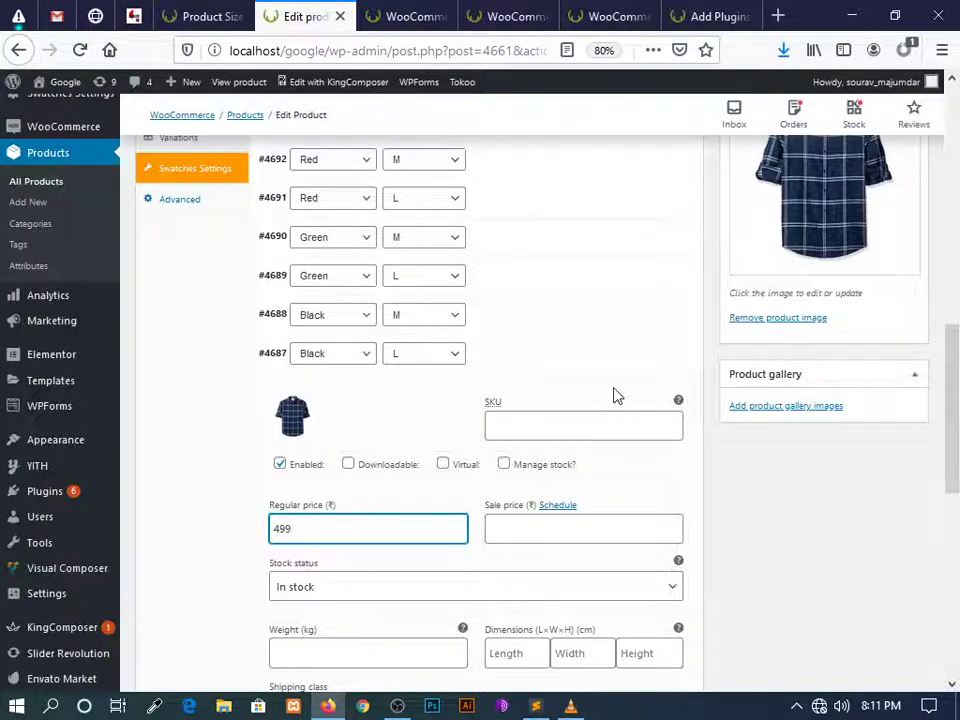
pyautogui.click(646, 356)
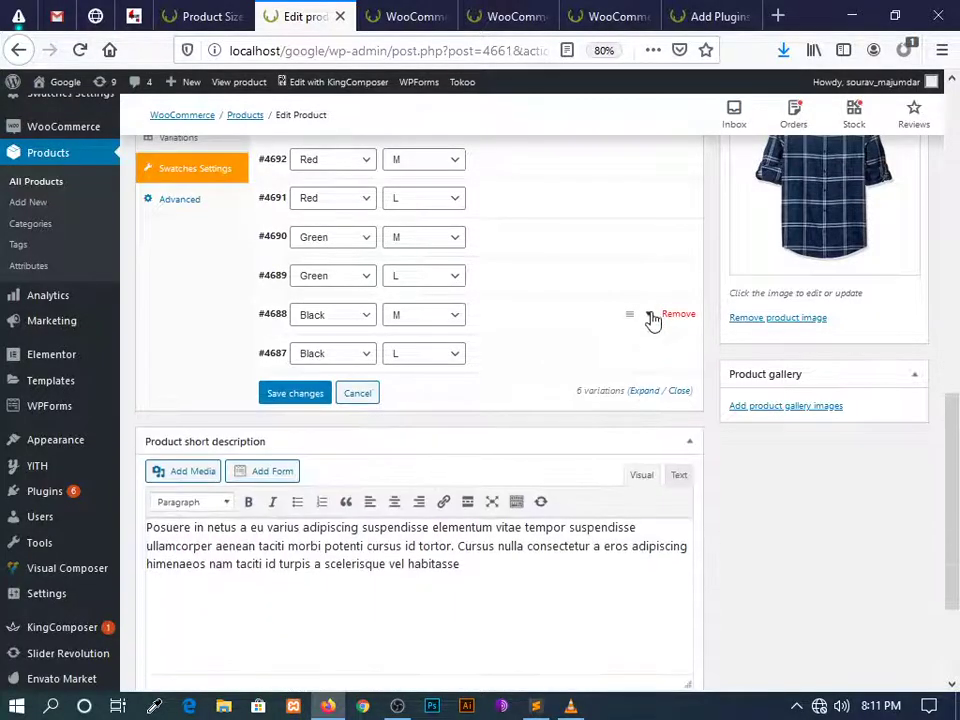
pyautogui.click(651, 317)
pyautogui.click(651, 317)
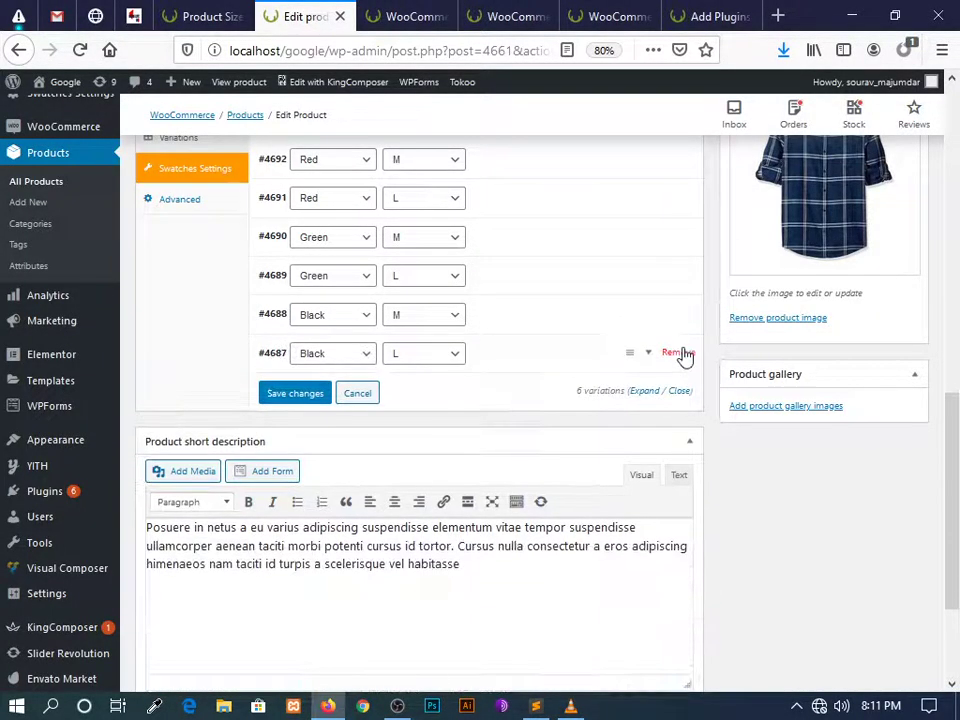
# Update the WooCommerce Variation Swatches Product Demo product to save its variation images and prices
pyautogui.scroll(8, 684, 358)
pyautogui.click(895, 236)
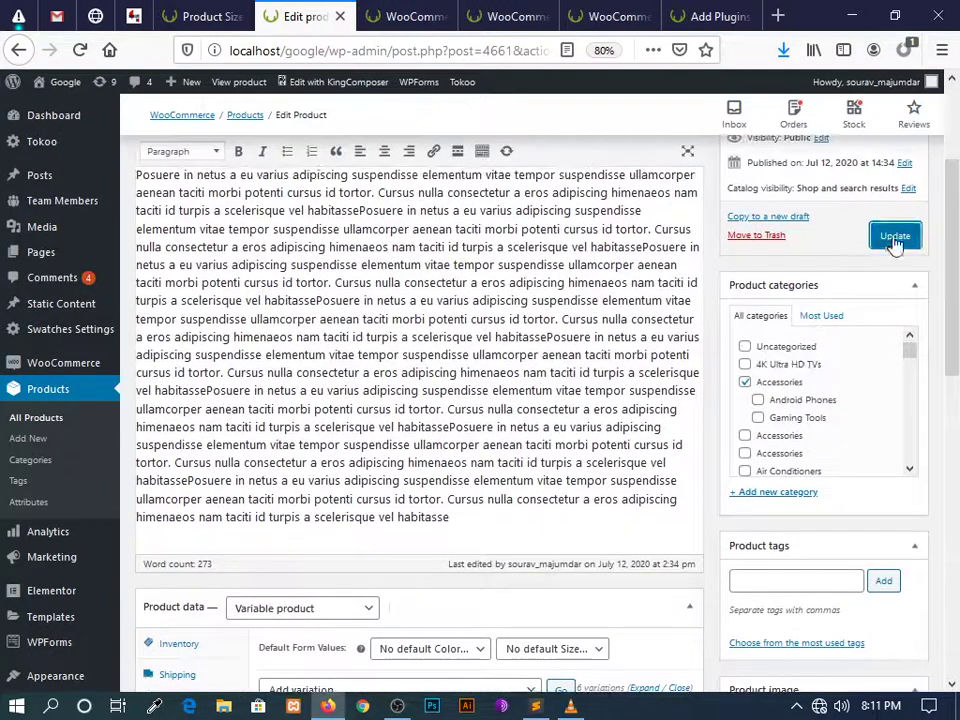
pyautogui.scroll(3, 840, 300)
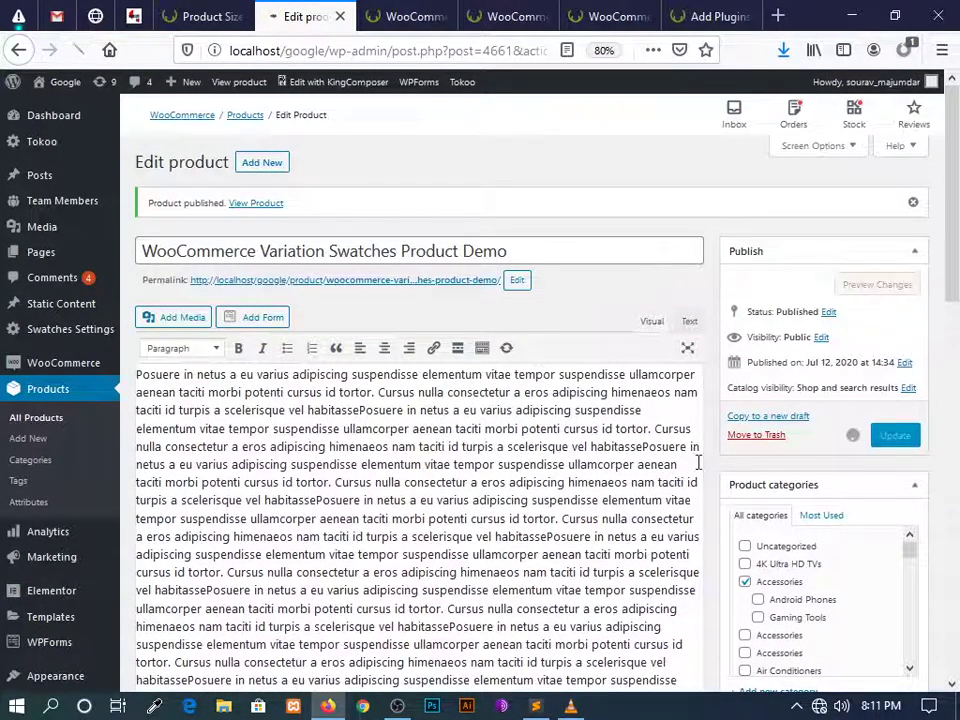
pyautogui.click(881, 439)
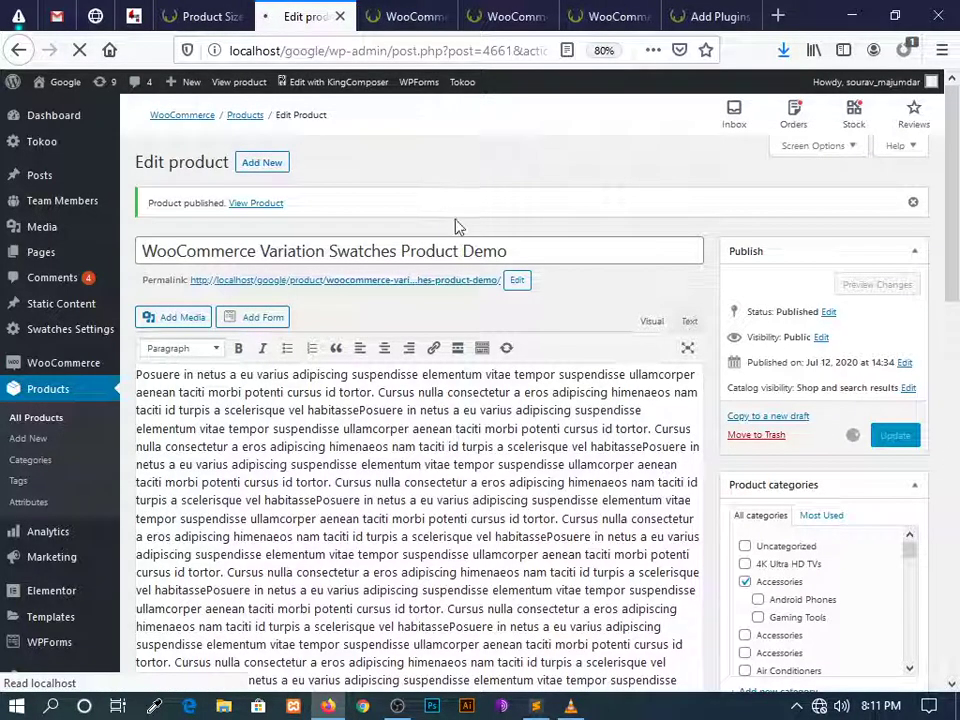
pyautogui.click(798, 706)
pyautogui.click(800, 708)
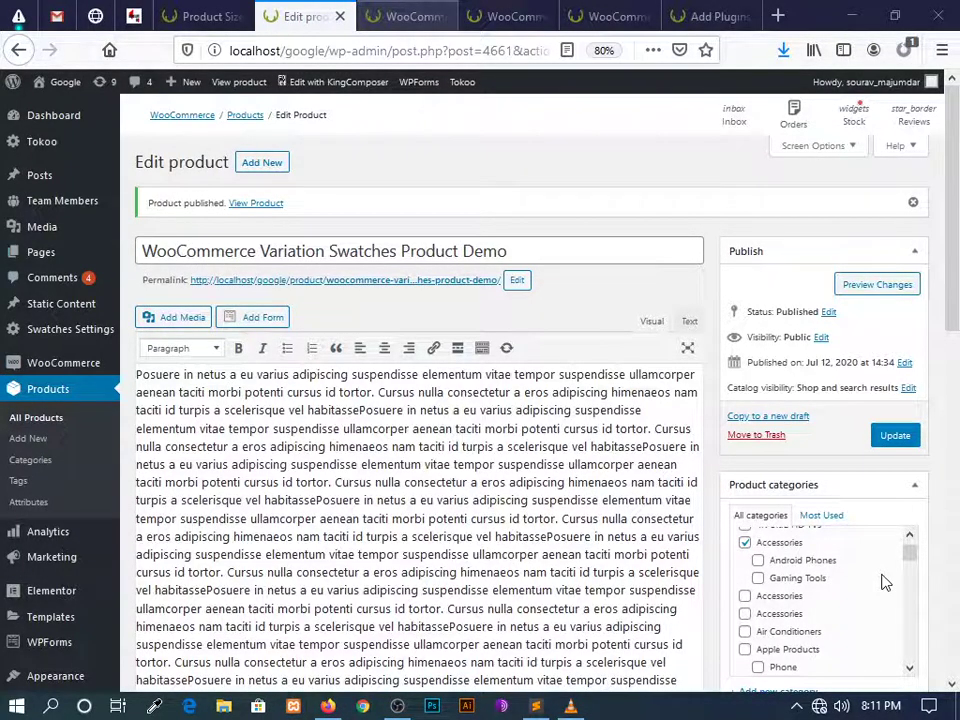
# Test the Black color and L size swatches on the demo product's storefront page and clear the selections
pyautogui.click(410, 16)
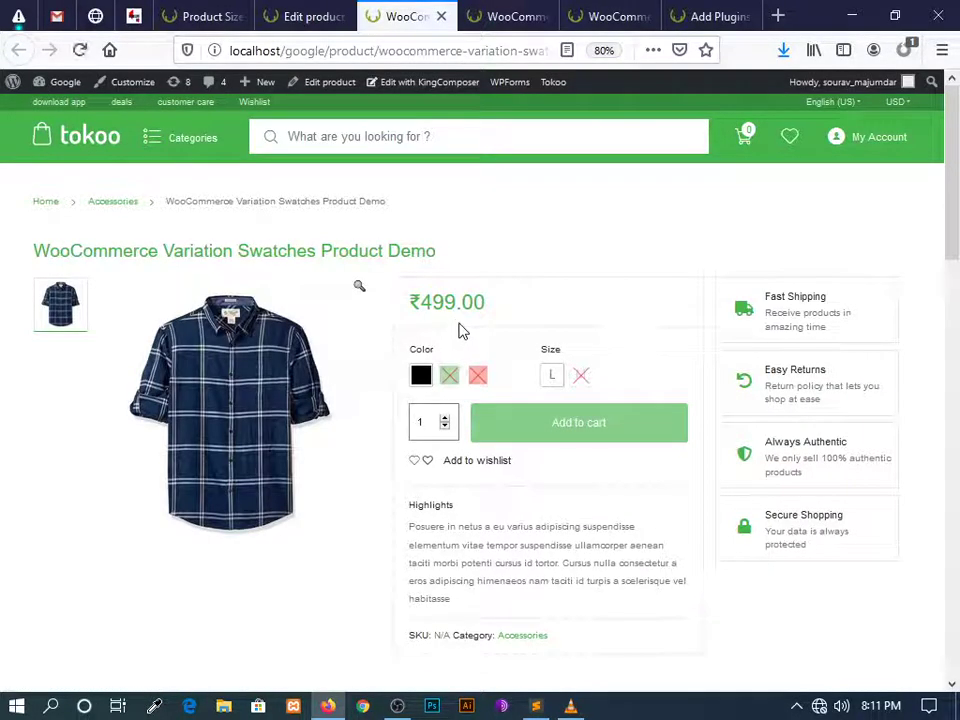
pyautogui.click(421, 376)
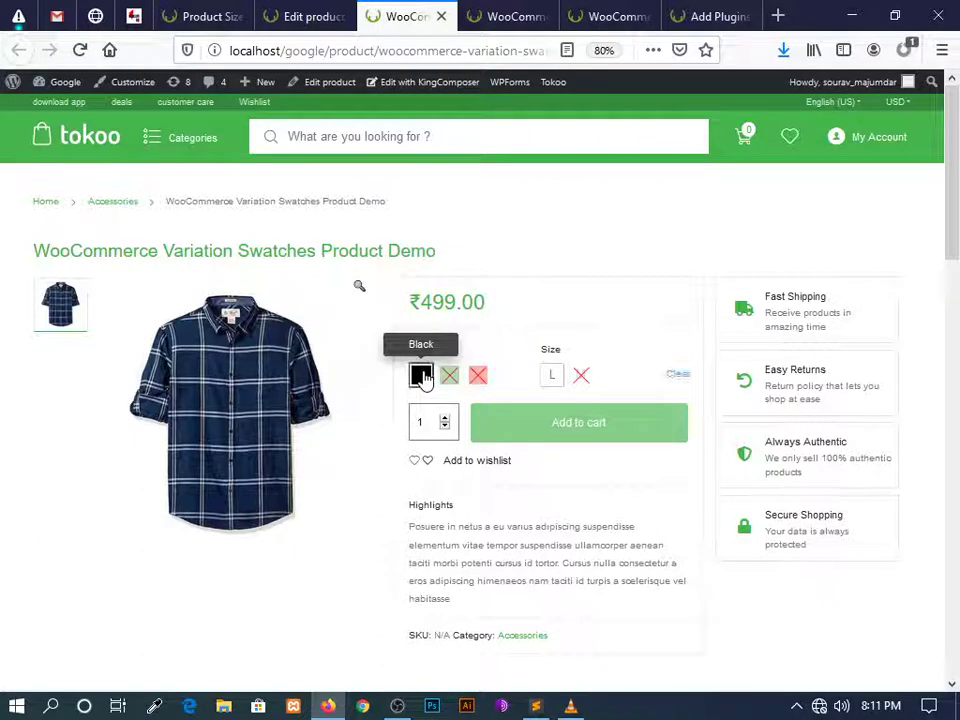
pyautogui.click(552, 378)
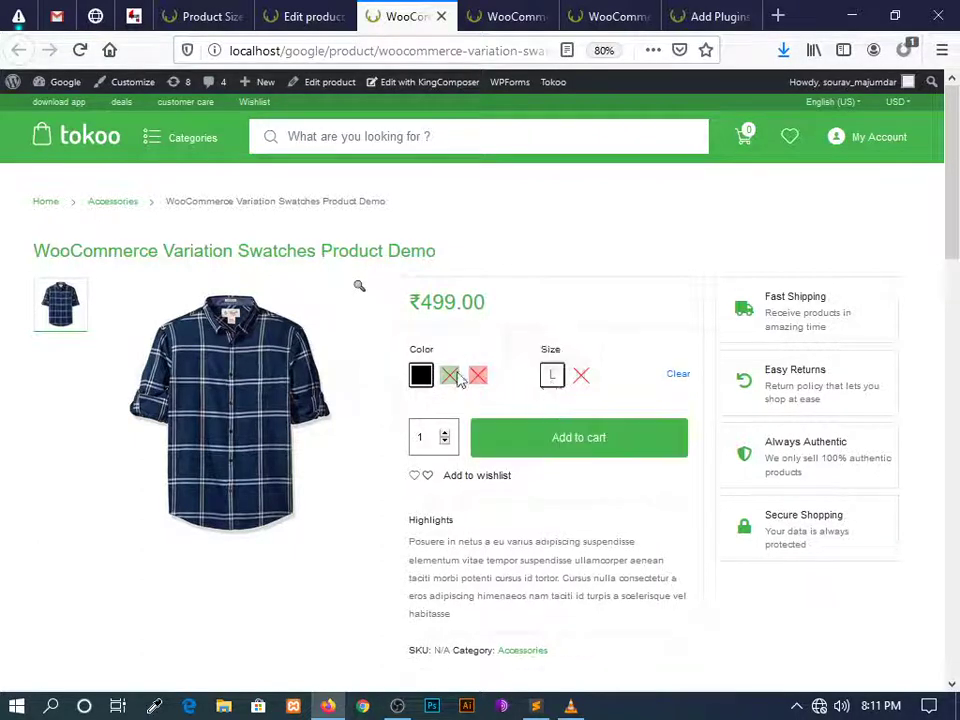
pyautogui.click(677, 375)
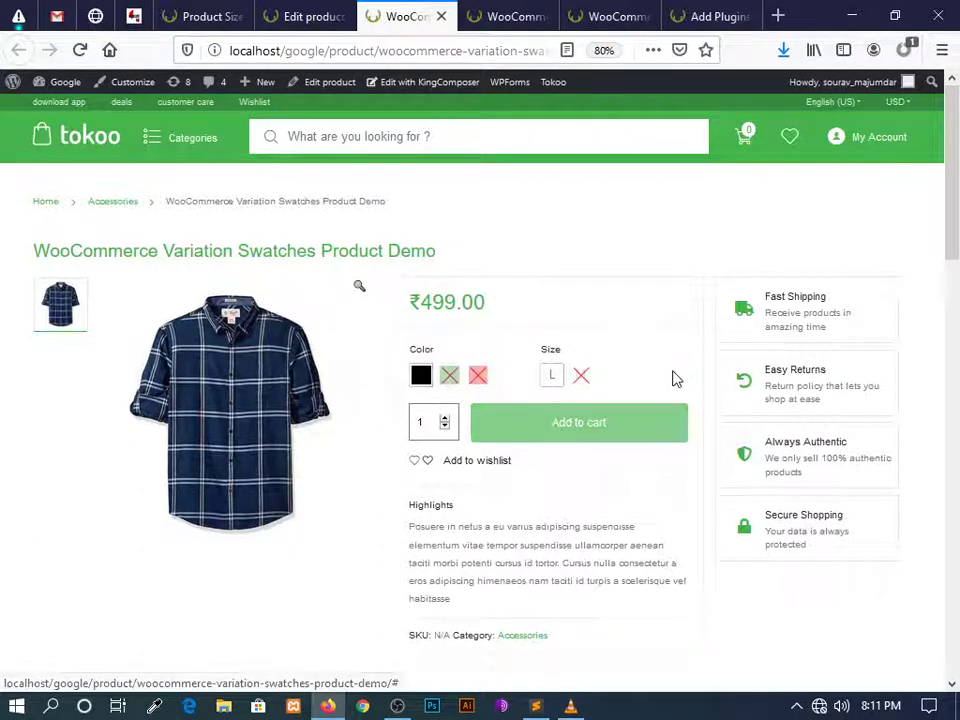
pyautogui.click(559, 376)
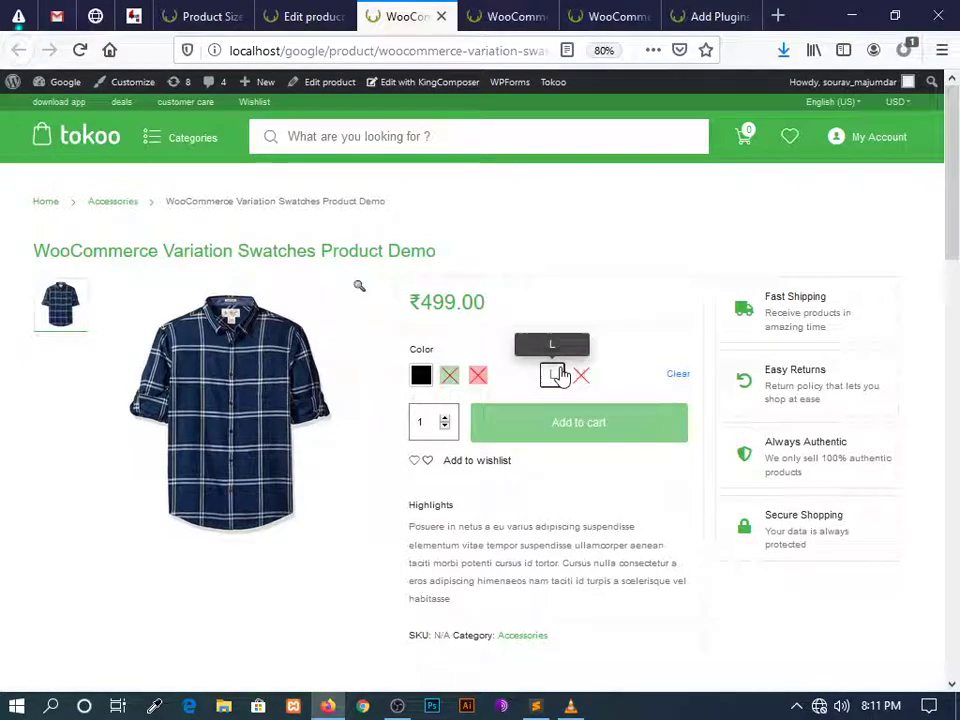
pyautogui.click(680, 379)
# Return to the demo product's editor and review its list of Color and Size variations
pyautogui.click(300, 16)
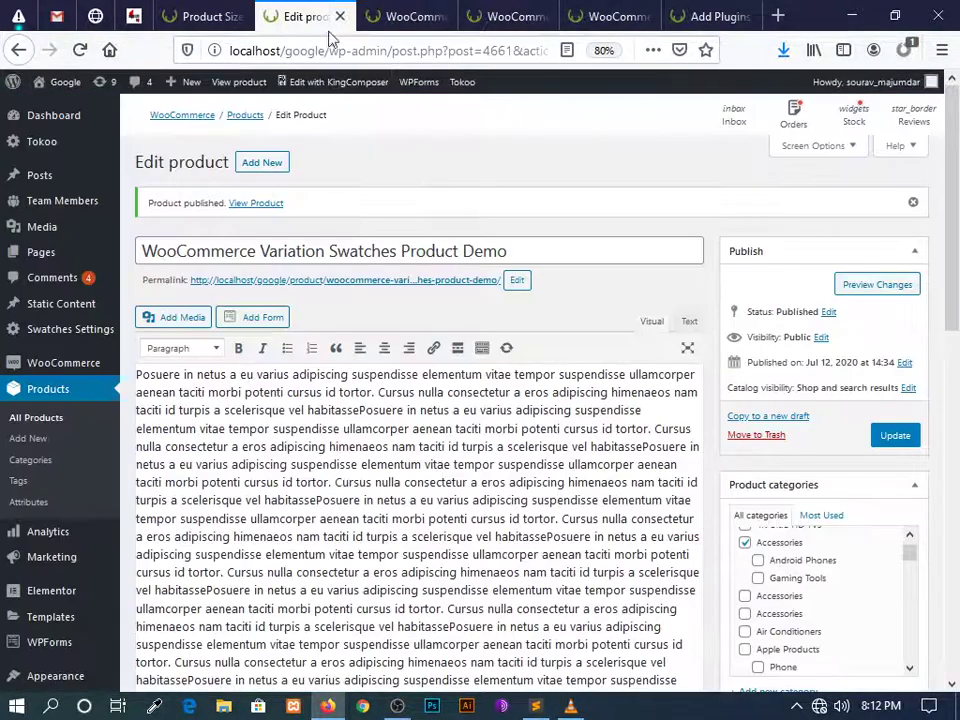
pyautogui.click(243, 10)
pyautogui.click(293, 13)
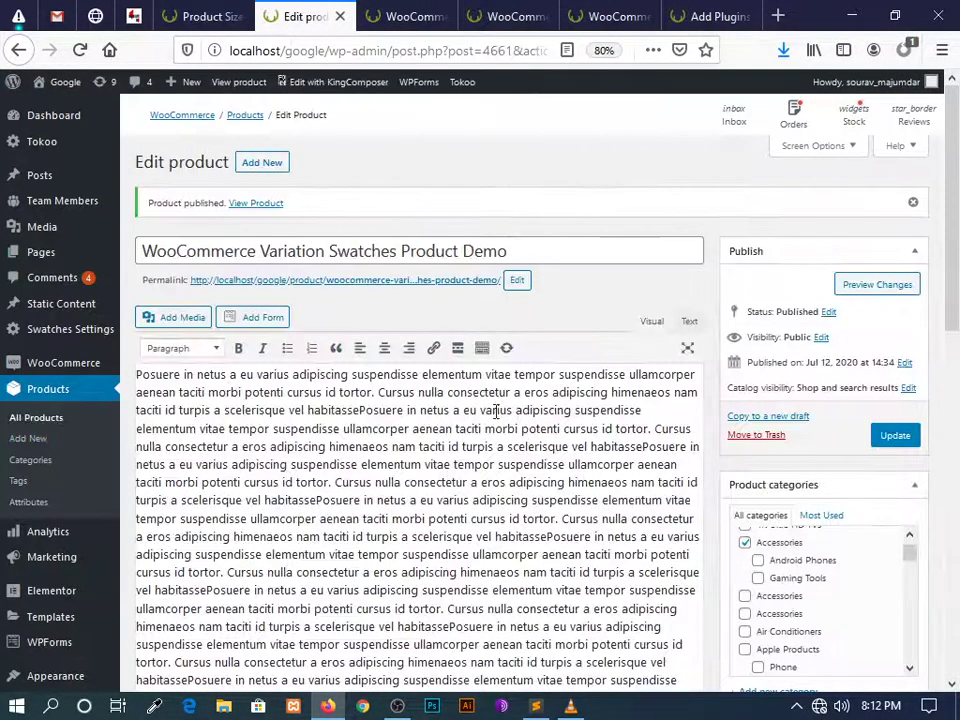
pyautogui.scroll(-10, 488, 445)
pyautogui.scroll(4, 484, 462)
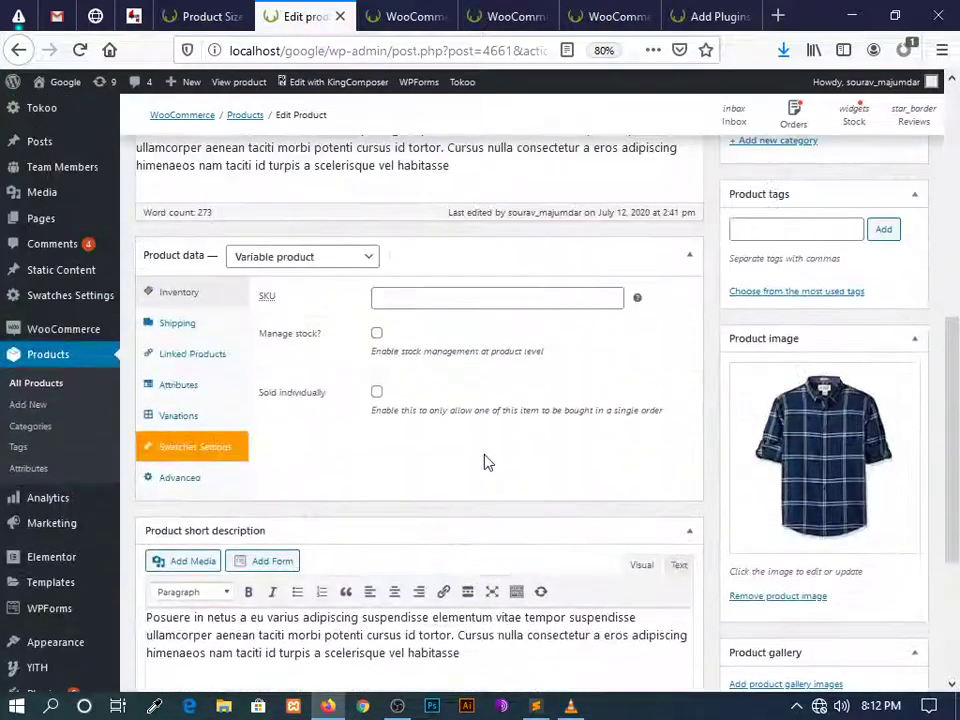
pyautogui.click(188, 414)
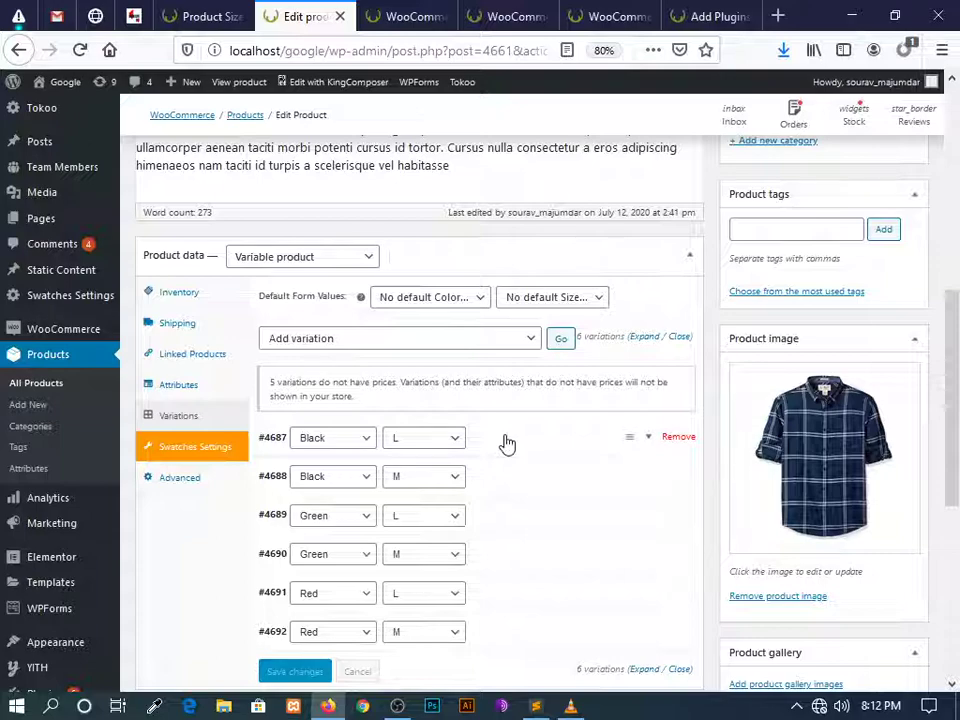
pyautogui.scroll(-3, 508, 454)
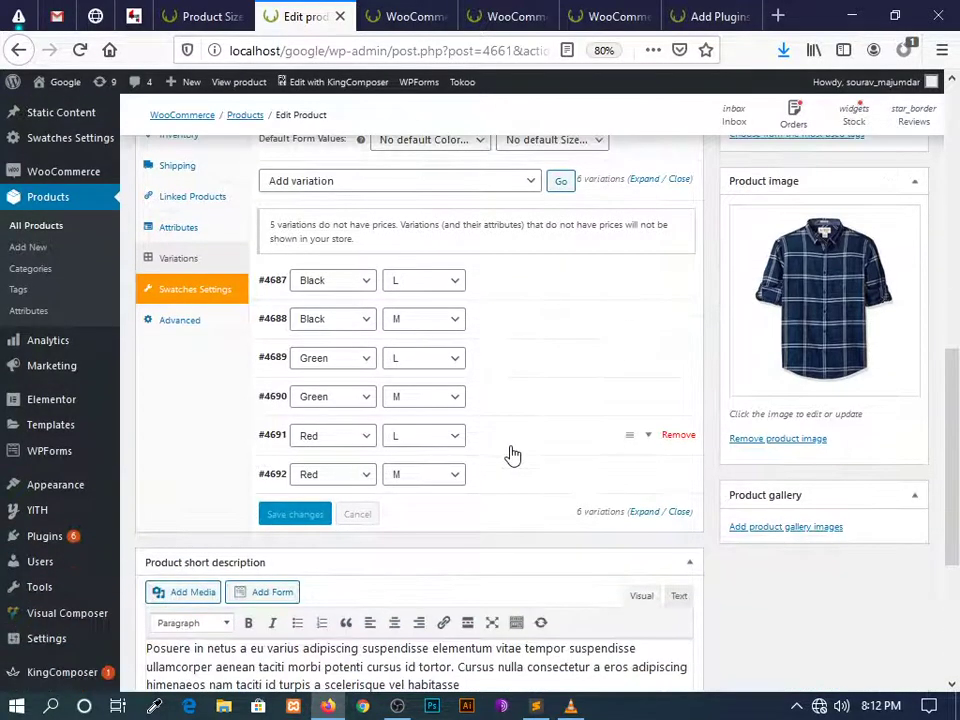
# Reload the demo product's storefront page, select size L with color Black, and clear the selection
pyautogui.click(396, 10)
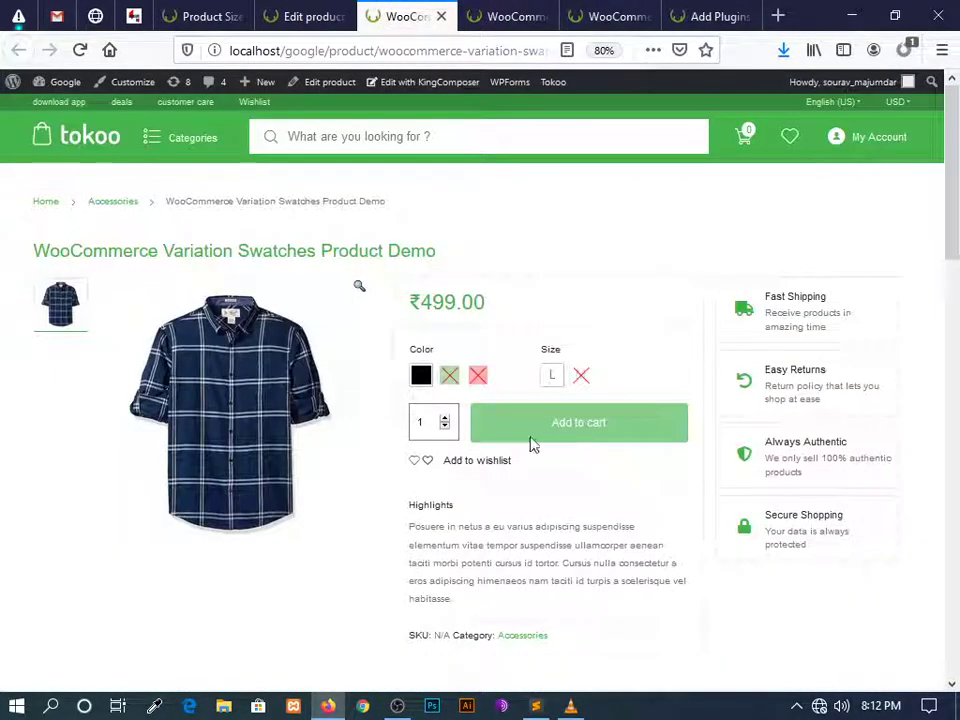
pyautogui.click(79, 50)
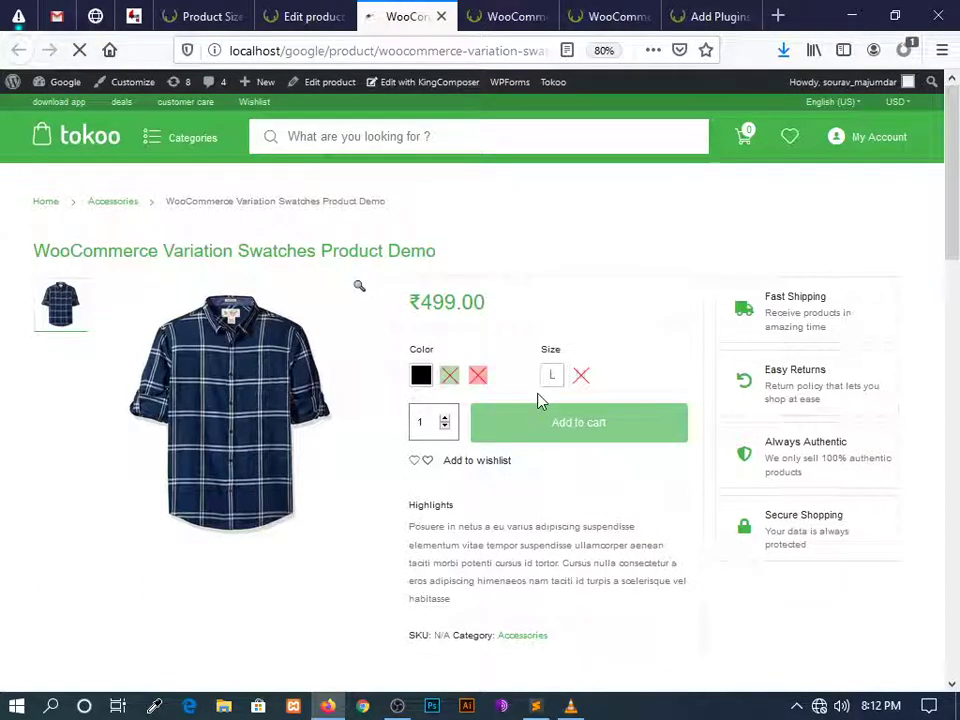
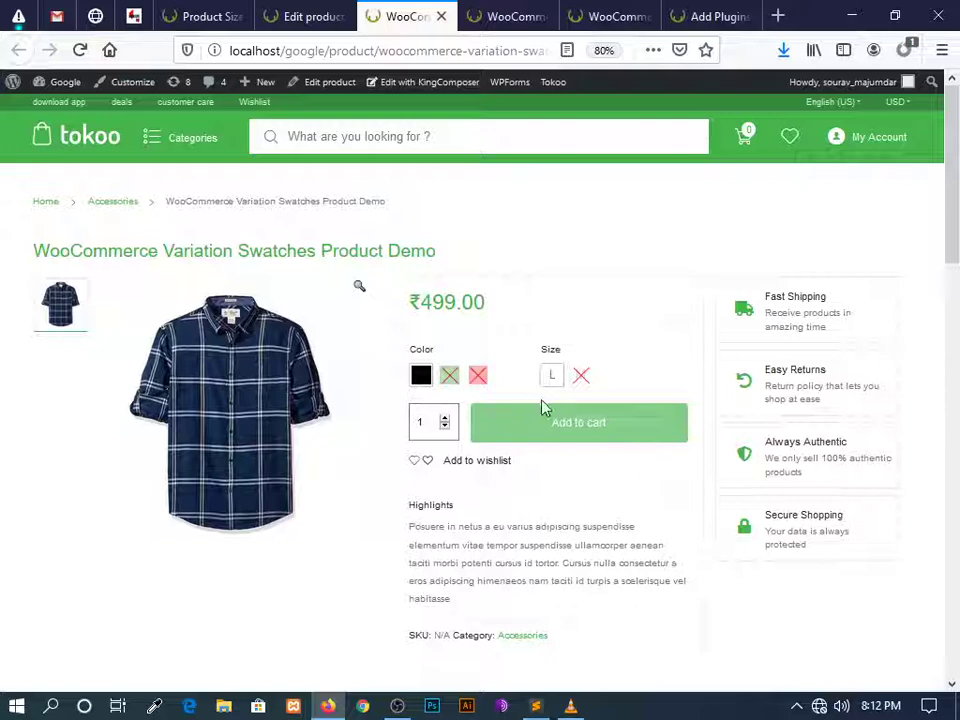
pyautogui.click(551, 377)
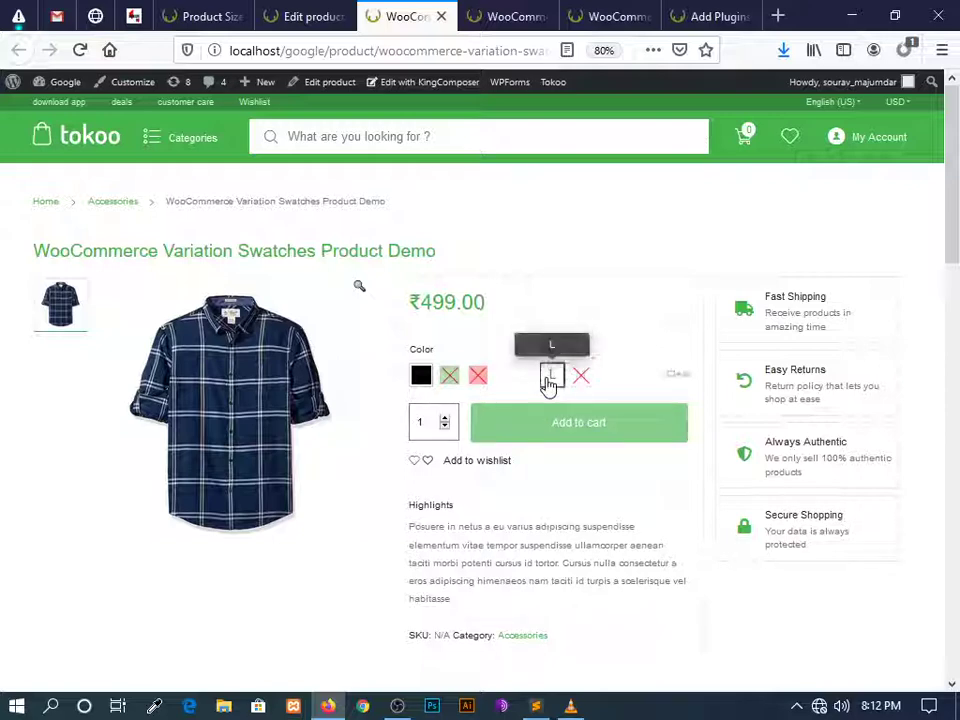
pyautogui.click(423, 377)
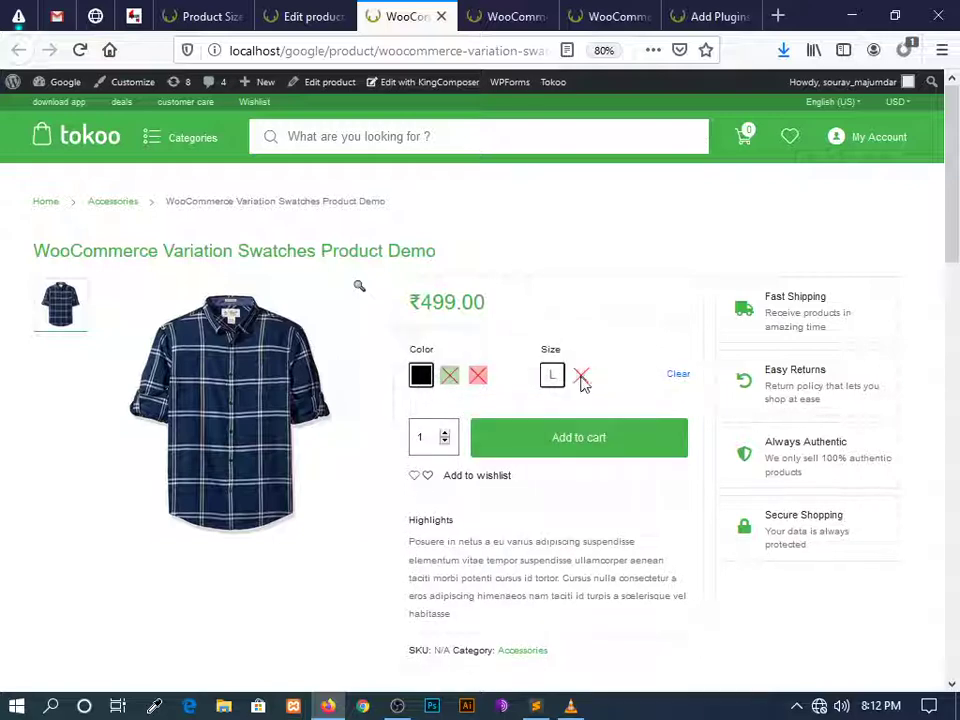
pyautogui.click(672, 378)
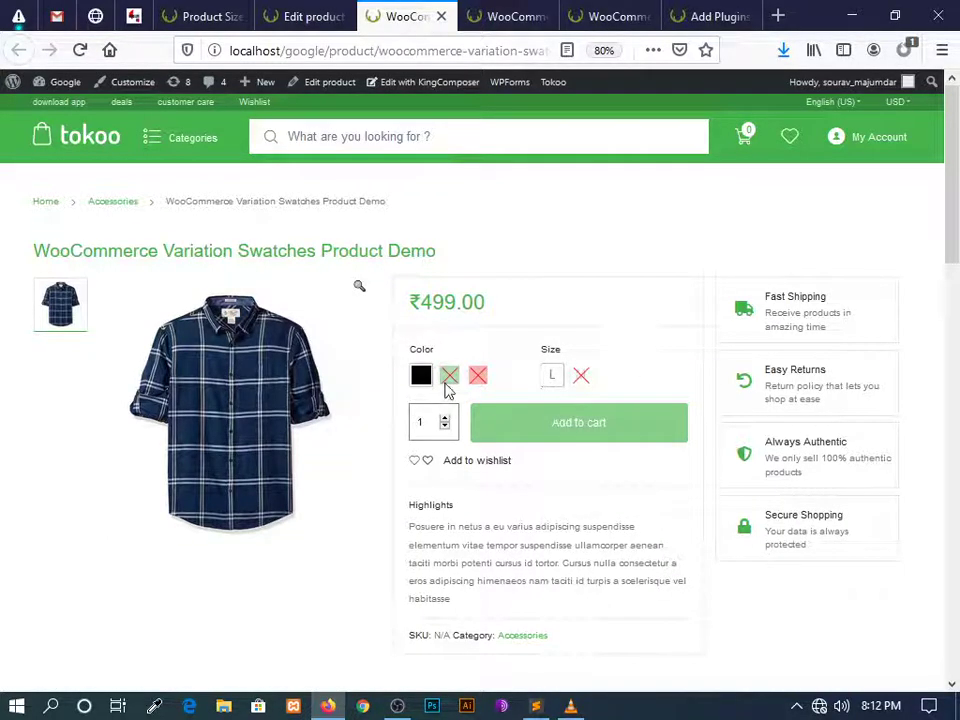
# Remove the main product image from the demo product in the editor
pyautogui.click(285, 12)
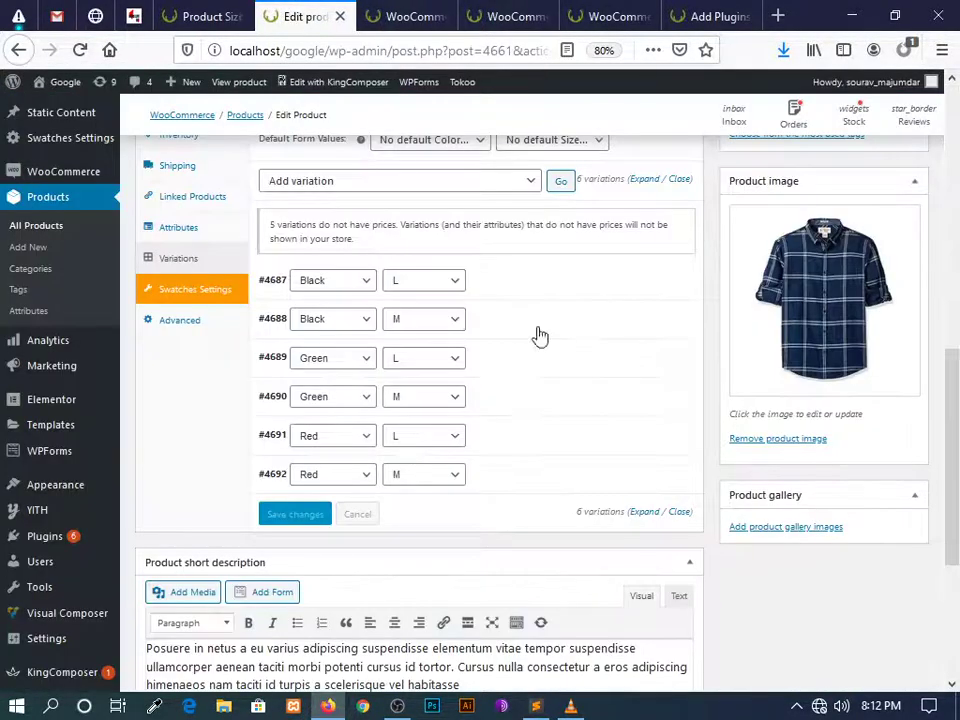
pyautogui.click(777, 438)
pyautogui.scroll(1, 680, 415)
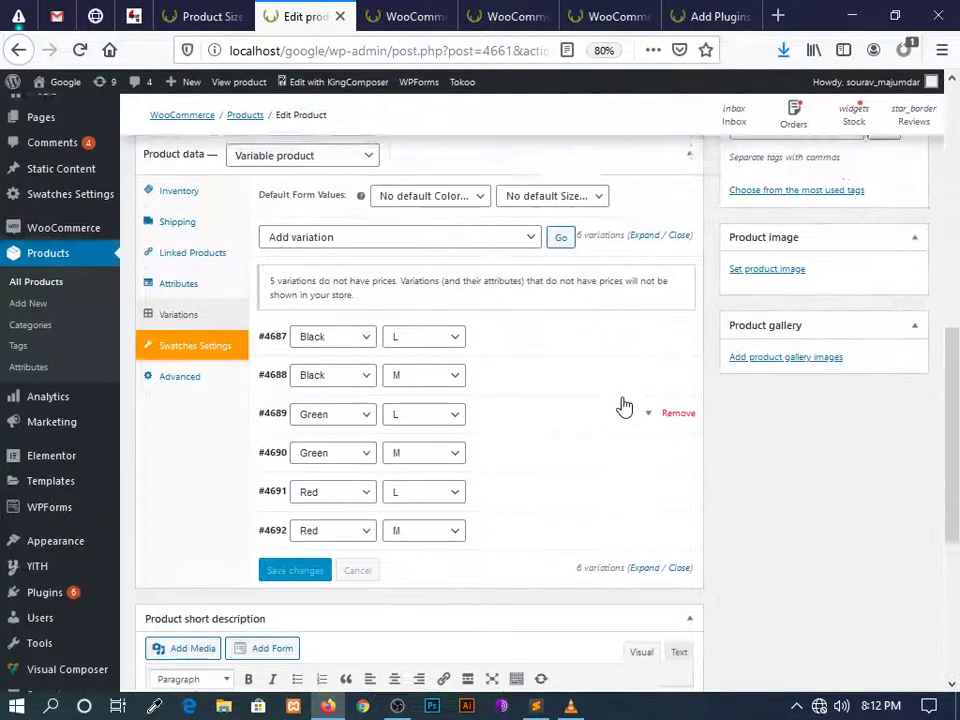
# Read the notice above the variations list about variations that lack prices
pyautogui.scroll(1, 624, 405)
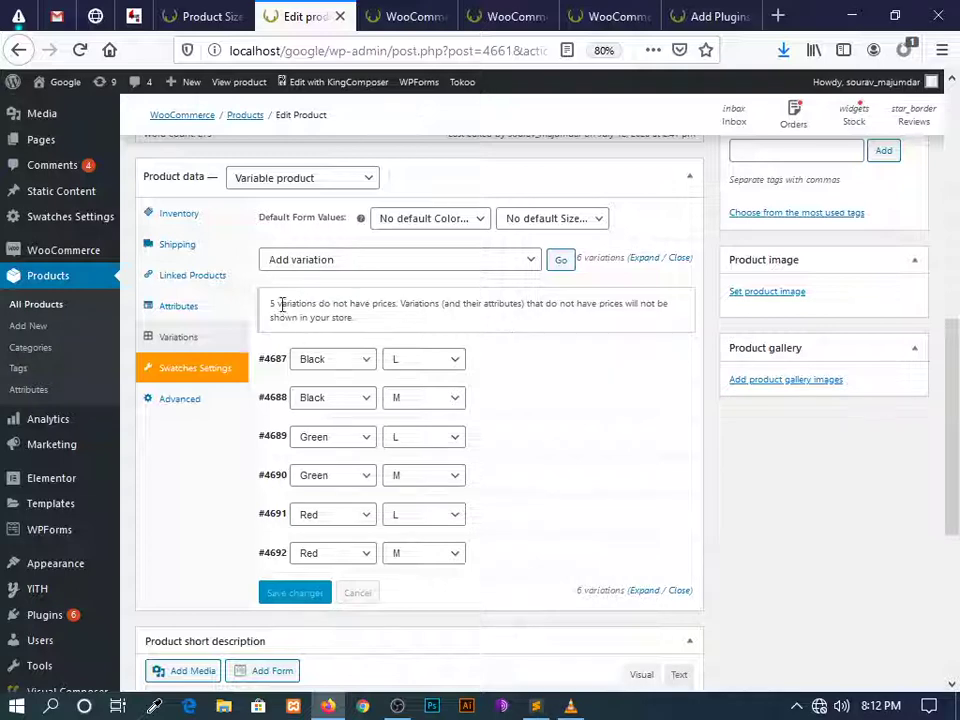
pyautogui.moveTo(275, 303); pyautogui.dragTo(378, 323)
pyautogui.click(410, 330)
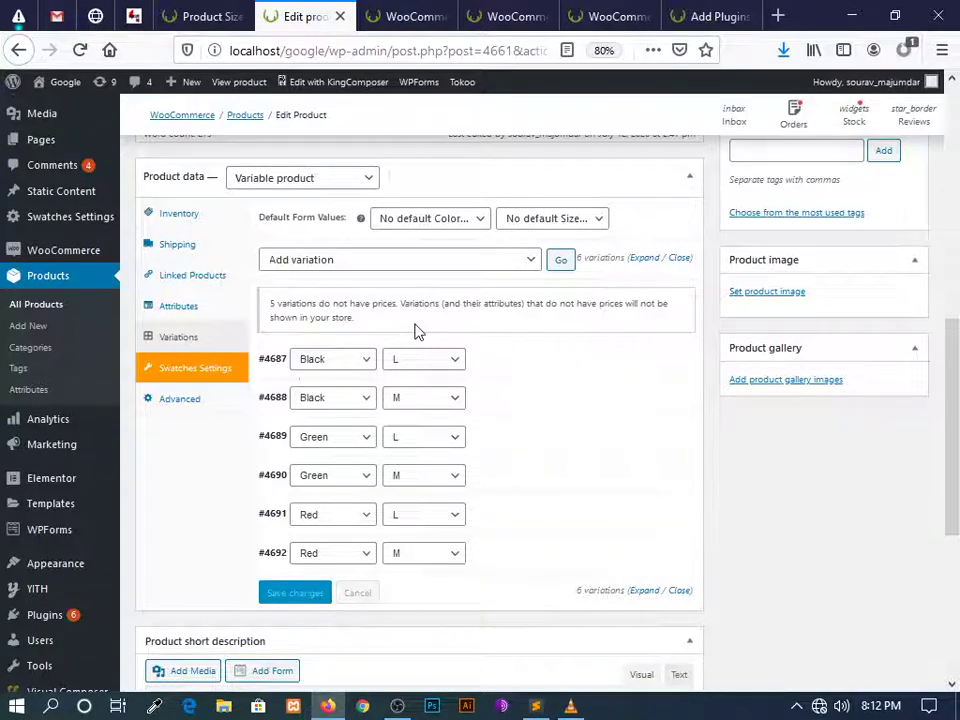
pyautogui.moveTo(270, 310); pyautogui.dragTo(367, 335)
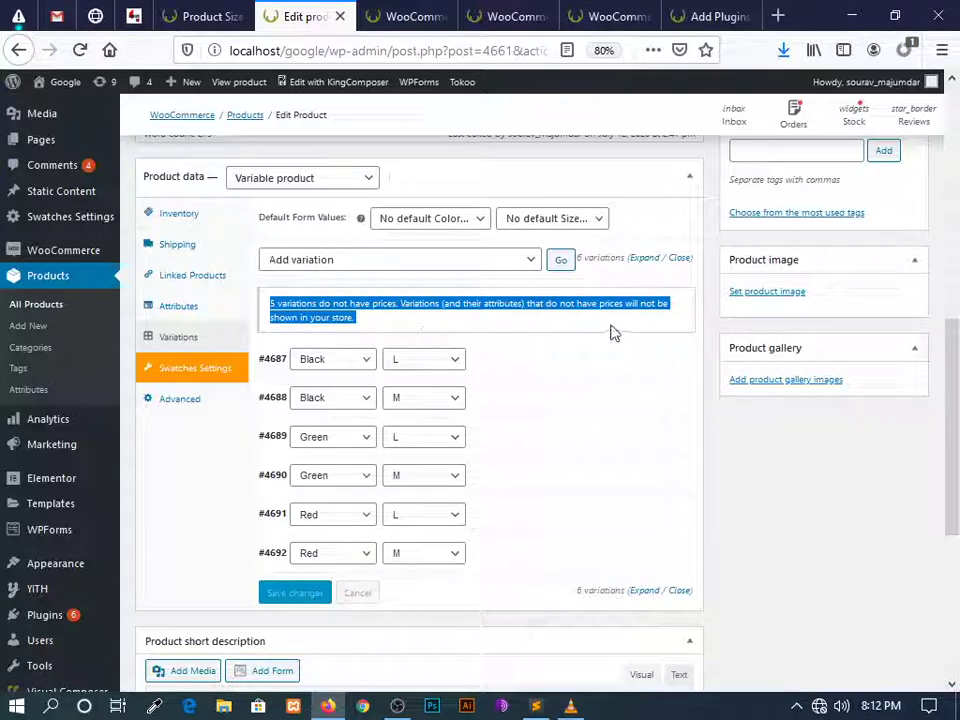
# Expand the Black L variation to check its image and price settings, and collapse it again
pyautogui.click(536, 373)
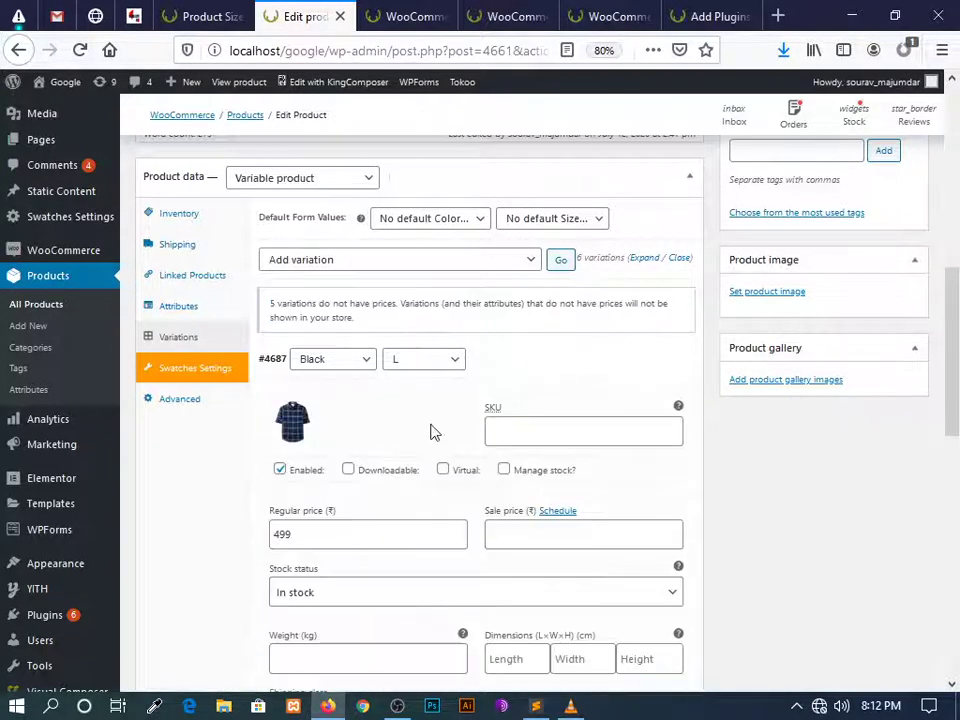
pyautogui.scroll(-2, 340, 487)
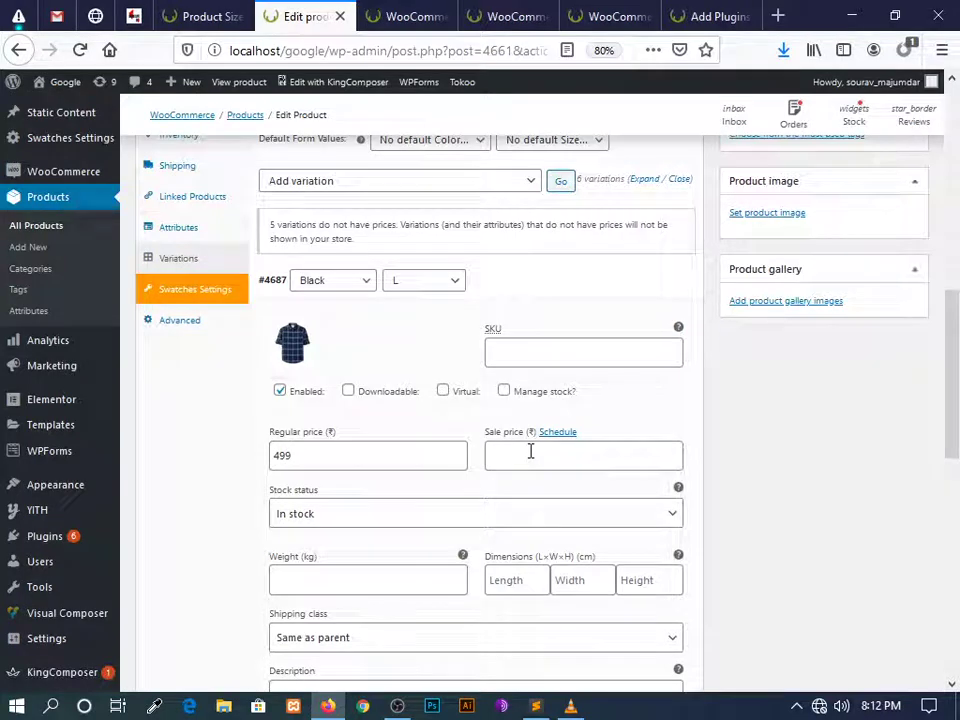
pyautogui.scroll(-3, 490, 466)
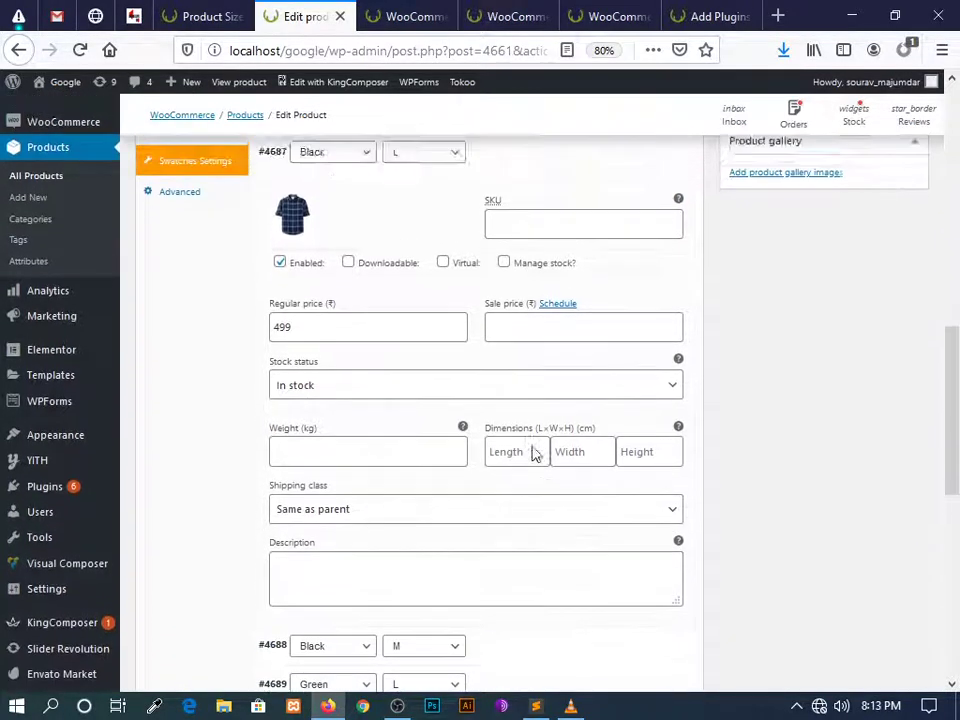
pyautogui.scroll(4, 560, 410)
pyautogui.click(644, 360)
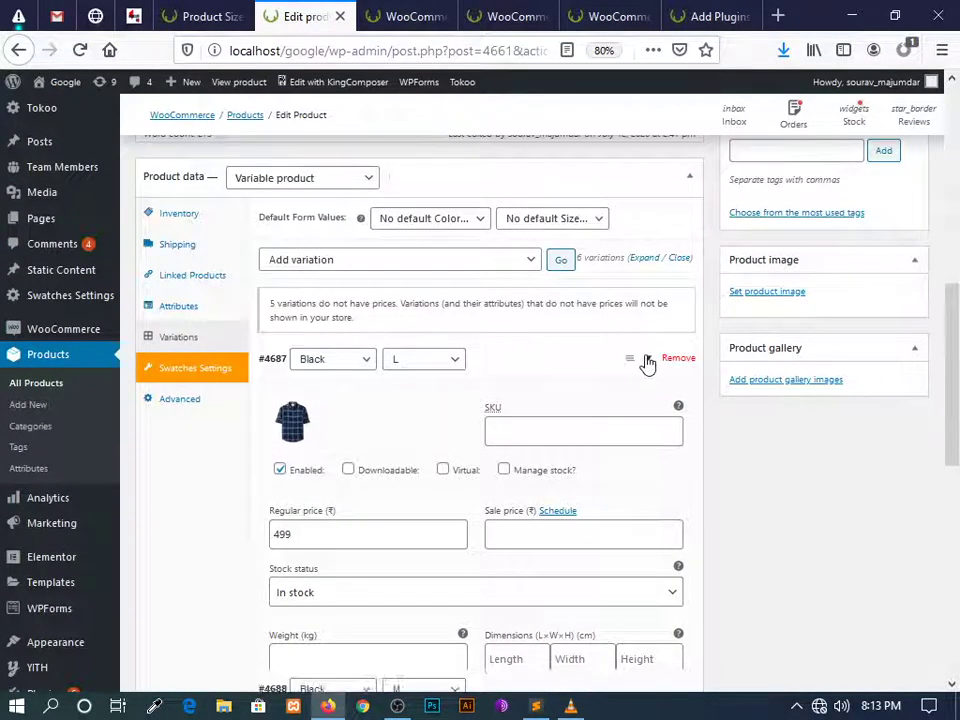
# Expand the Black M variation and set its regular price to 799
pyautogui.click(650, 399)
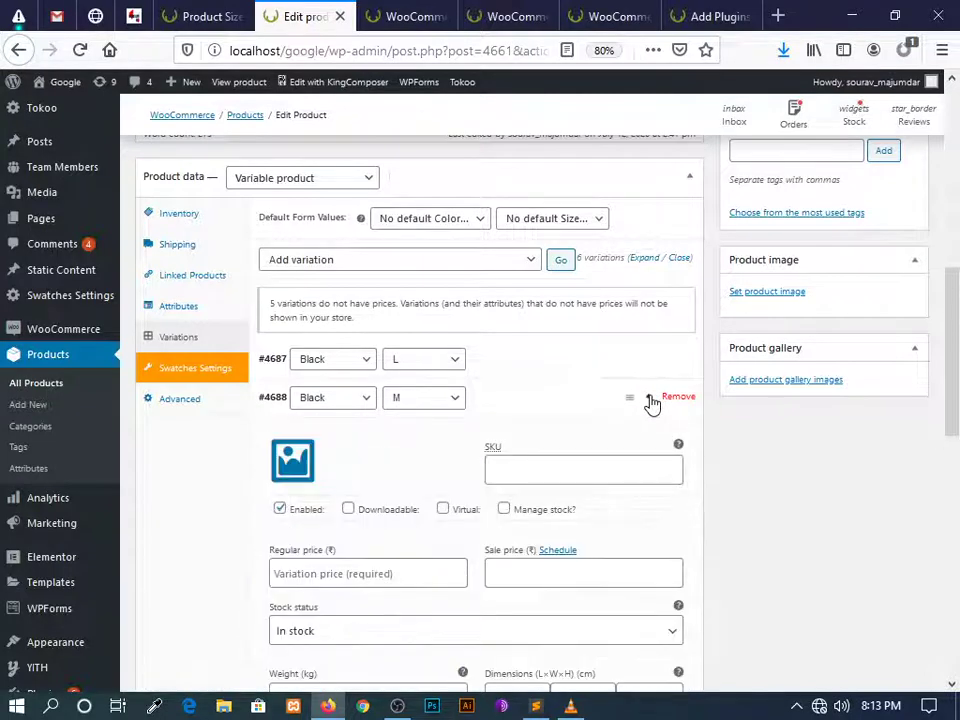
pyautogui.click(389, 569)
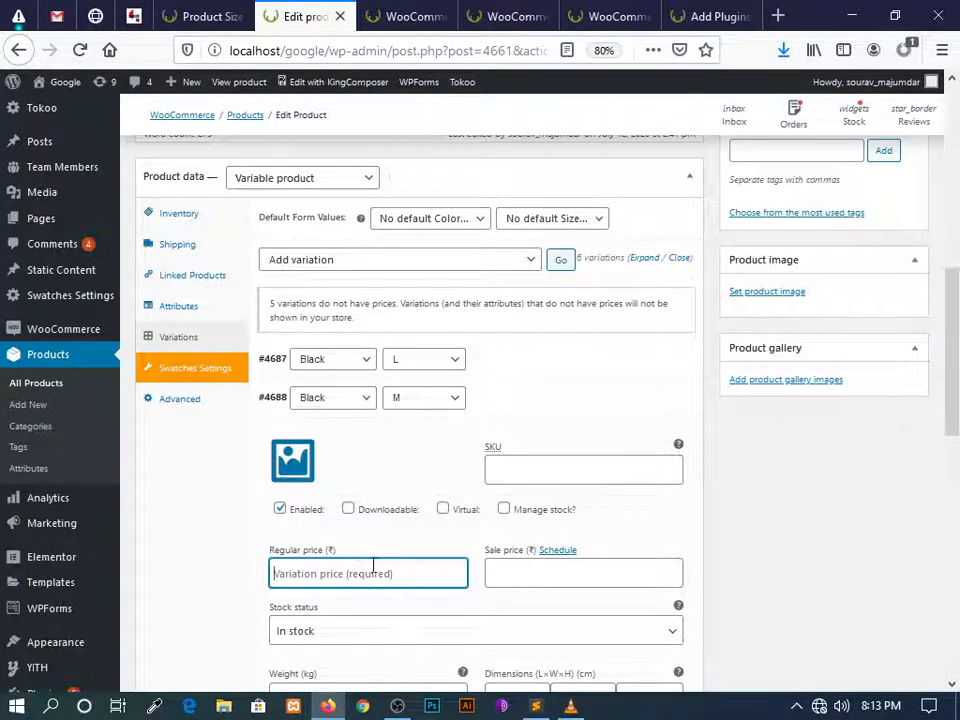
pyautogui.write('799')
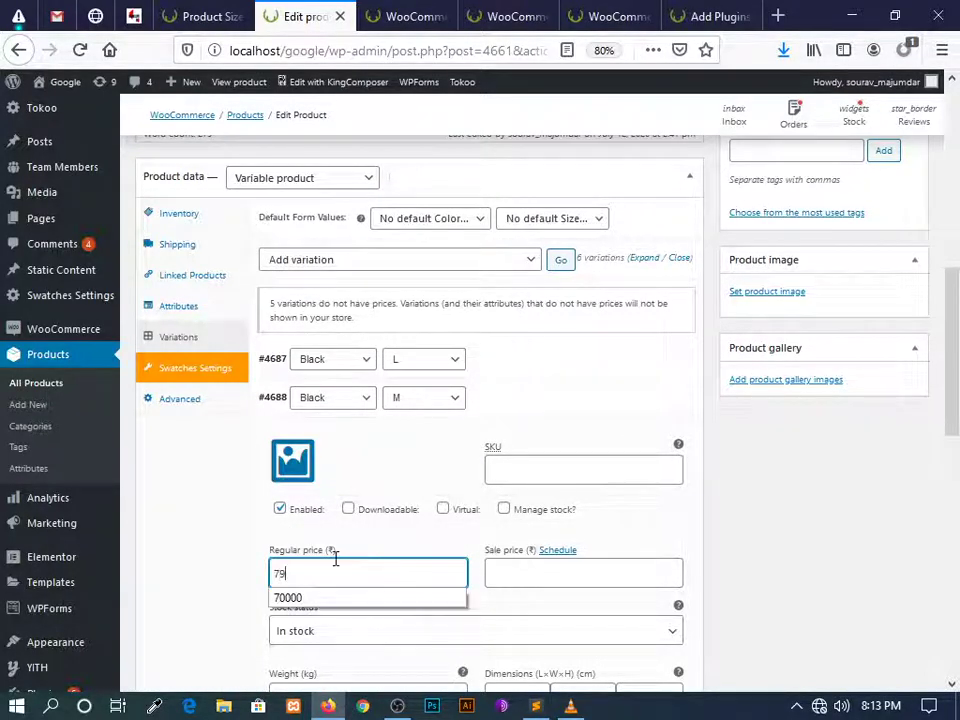
# Assign the computer case picture nzxt-1c.png from the media library as the Black M variation's image and collapse its details
pyautogui.click(292, 465)
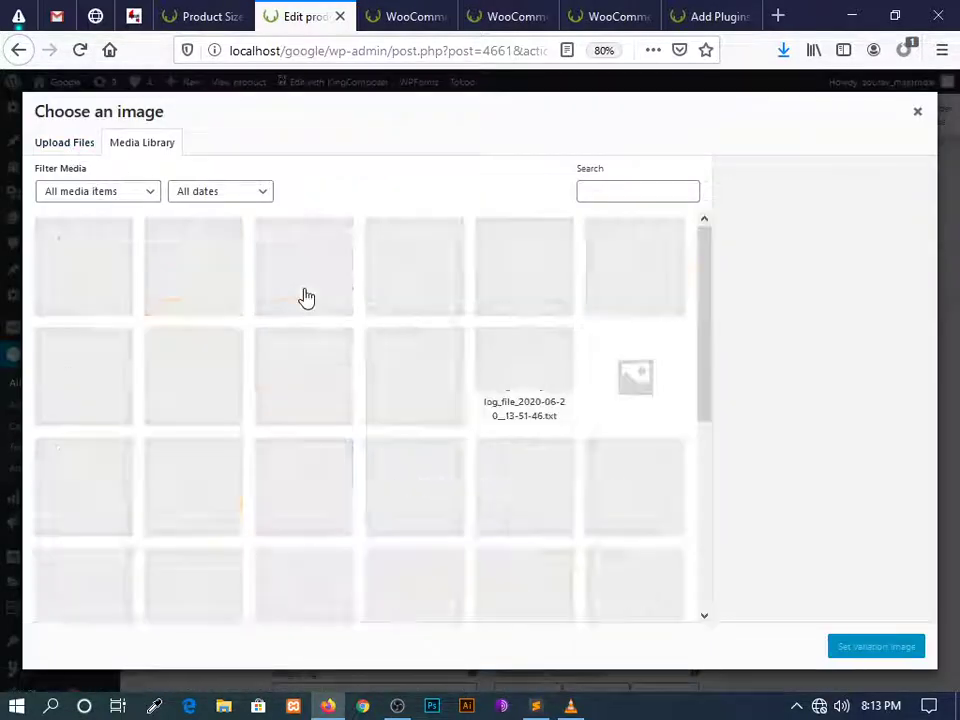
pyautogui.click(62, 268)
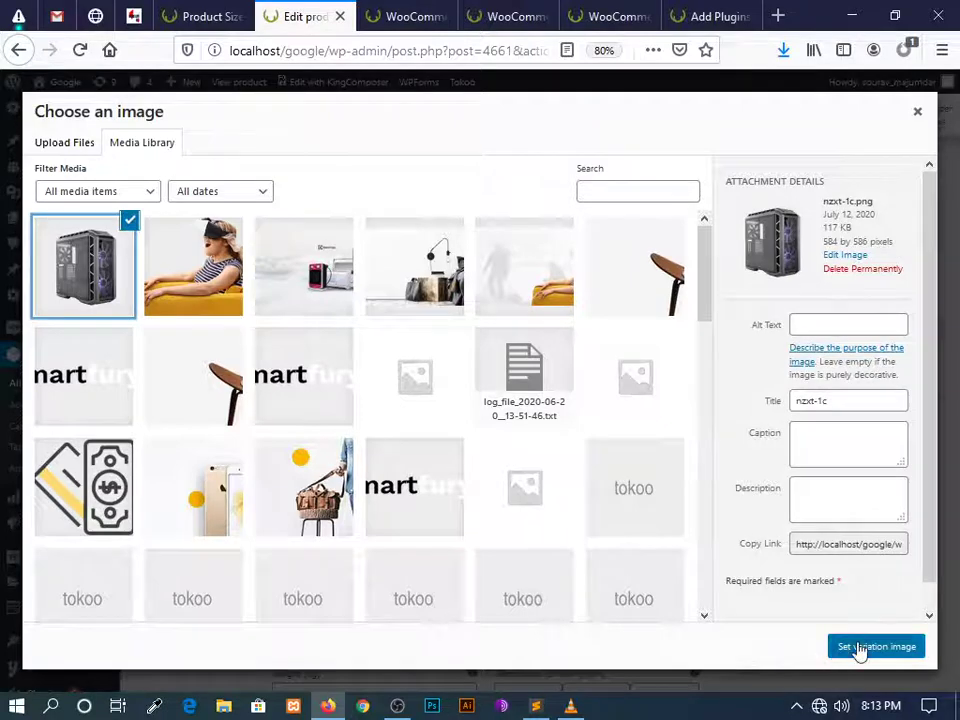
pyautogui.click(857, 646)
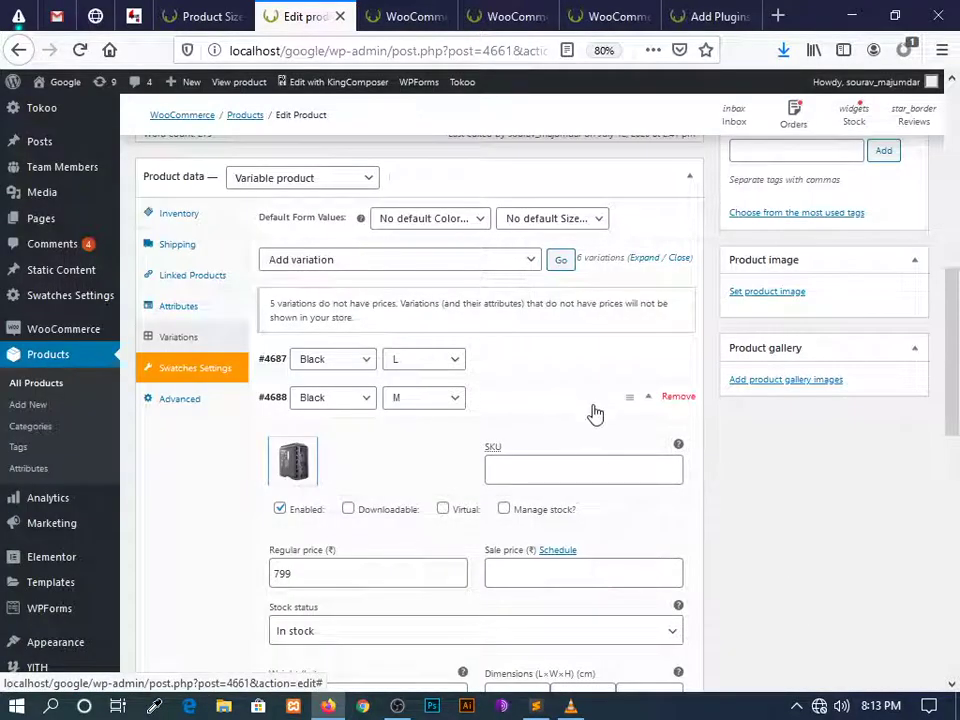
pyautogui.click(647, 400)
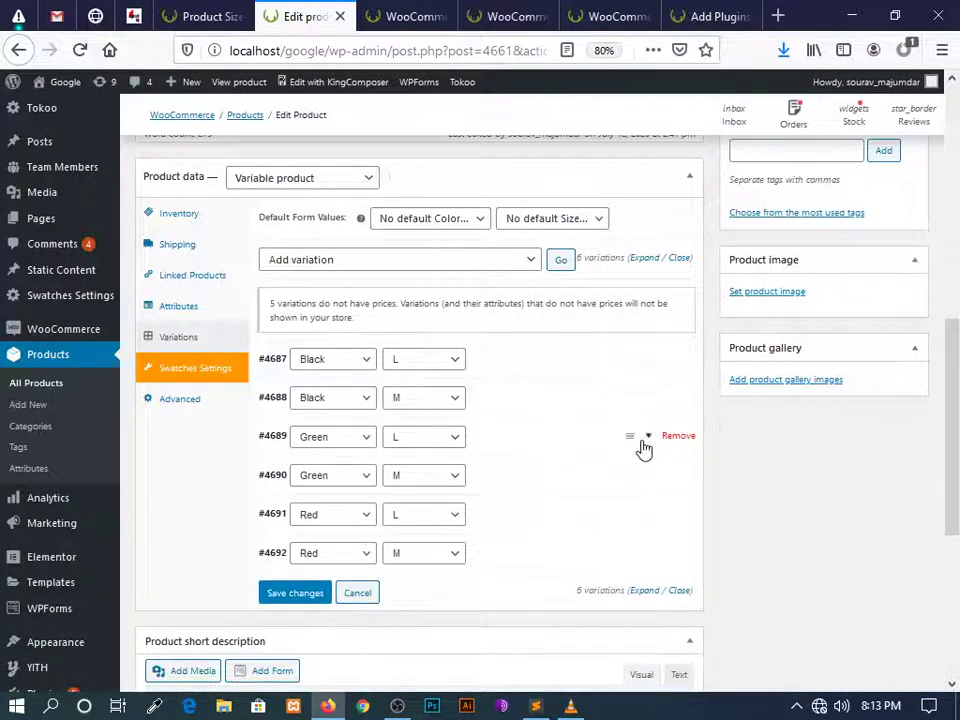
# Expand the Green L variation and assign the drone picture m2.jpg from the media library as its image
pyautogui.click(643, 446)
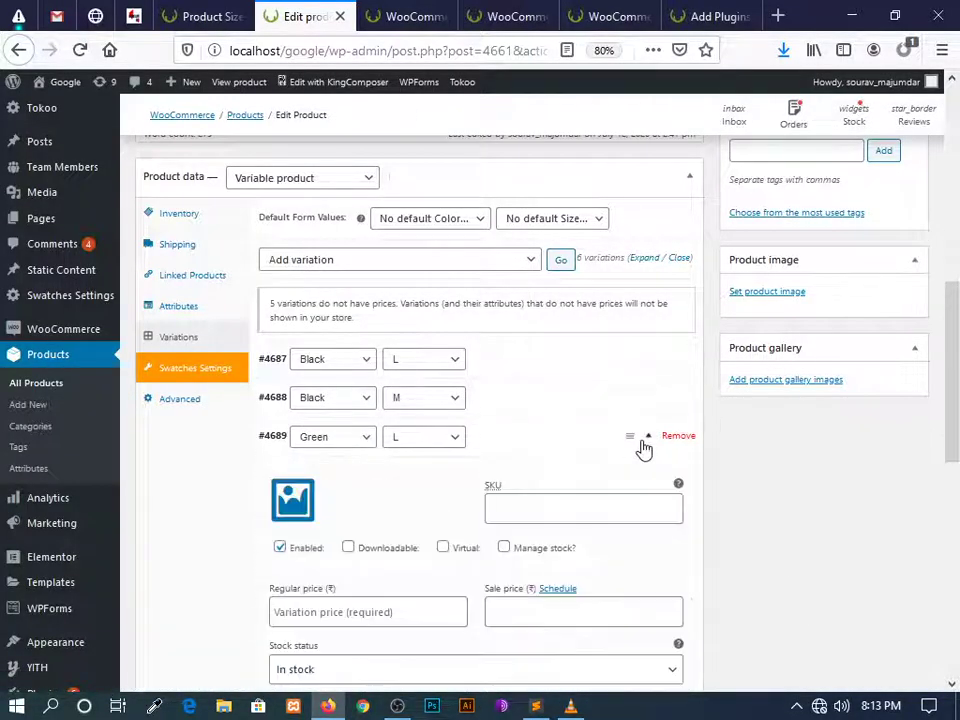
pyautogui.click(388, 612)
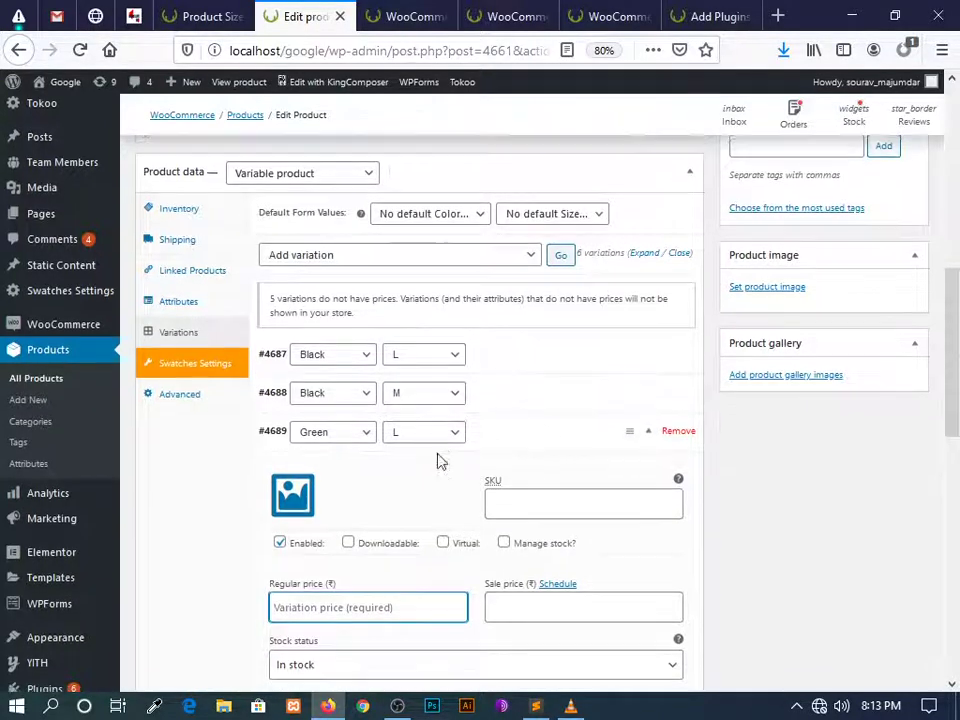
pyautogui.scroll(-1, 439, 461)
pyautogui.click(298, 431)
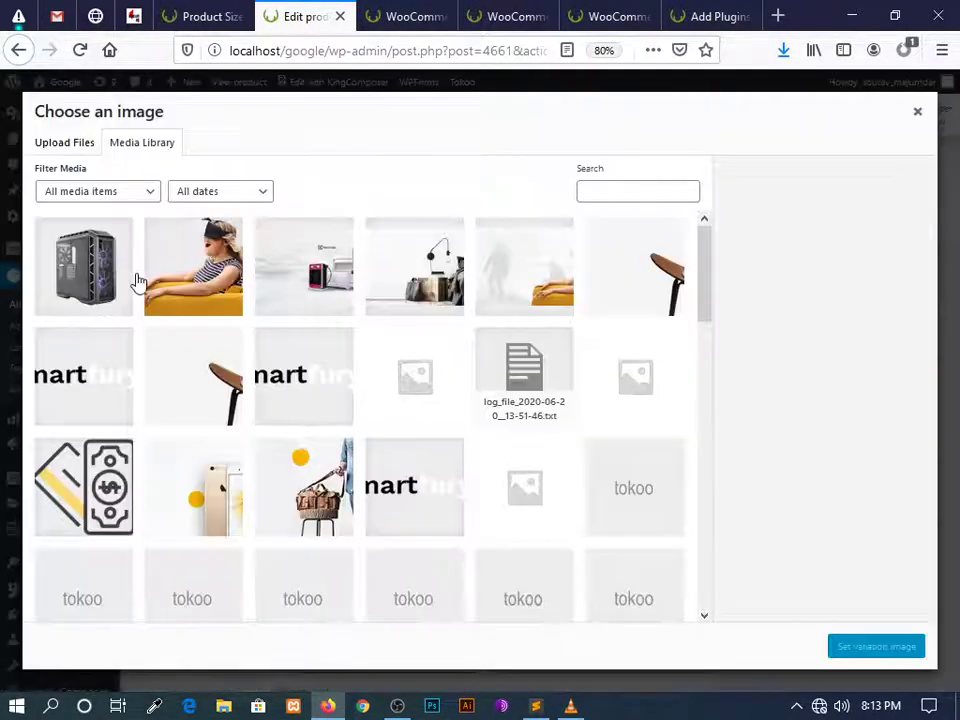
pyautogui.scroll(-5, 564, 444)
pyautogui.scroll(-5, 605, 457)
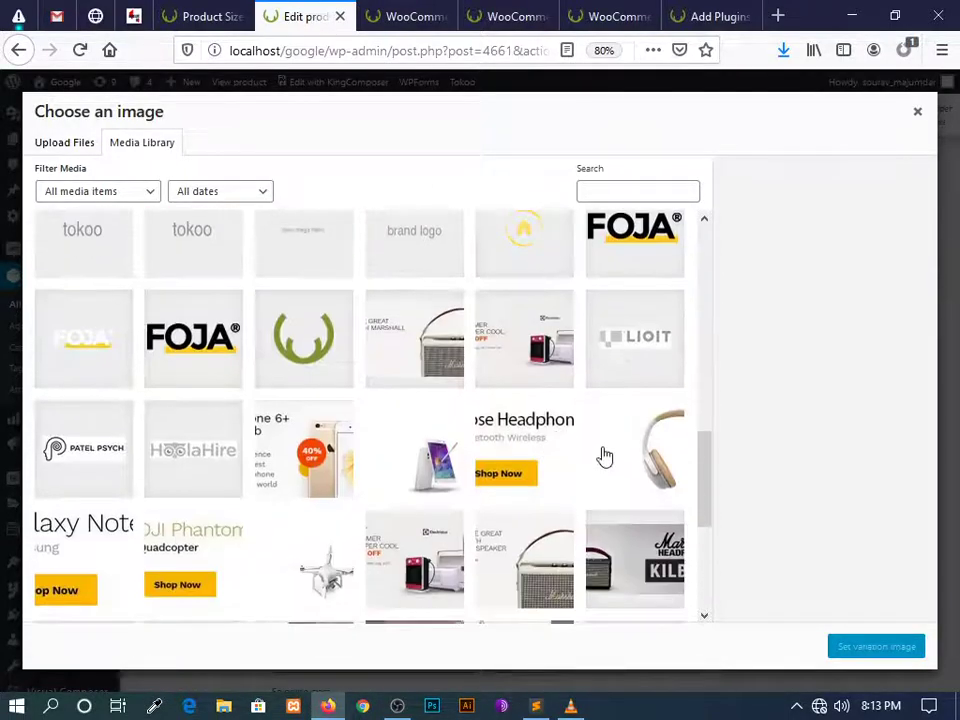
pyautogui.scroll(-4, 330, 365)
pyautogui.click(330, 372)
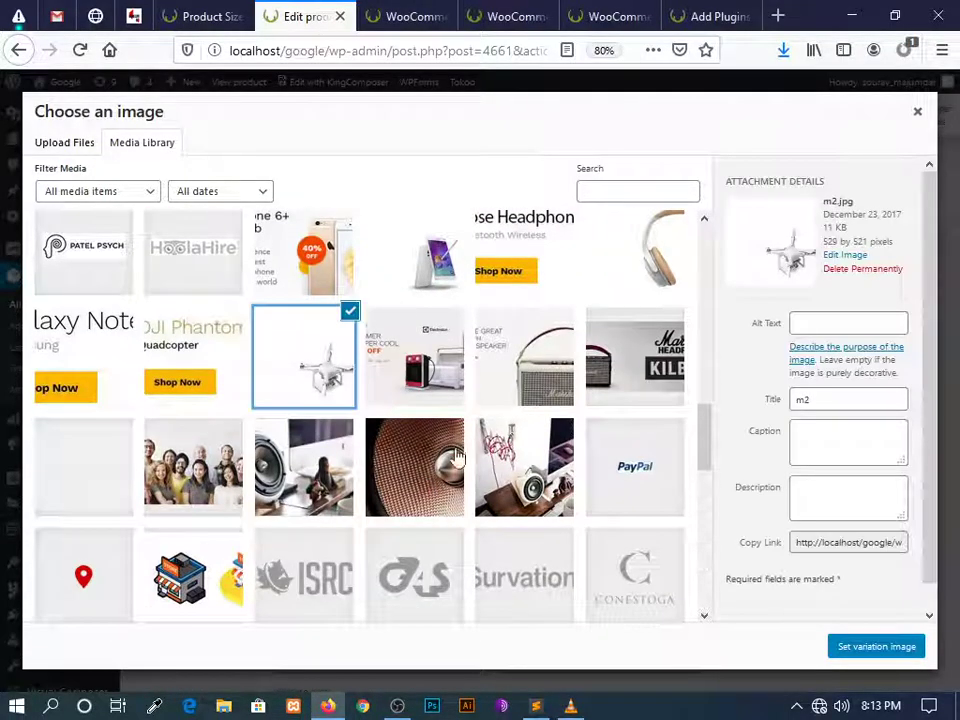
pyautogui.click(842, 650)
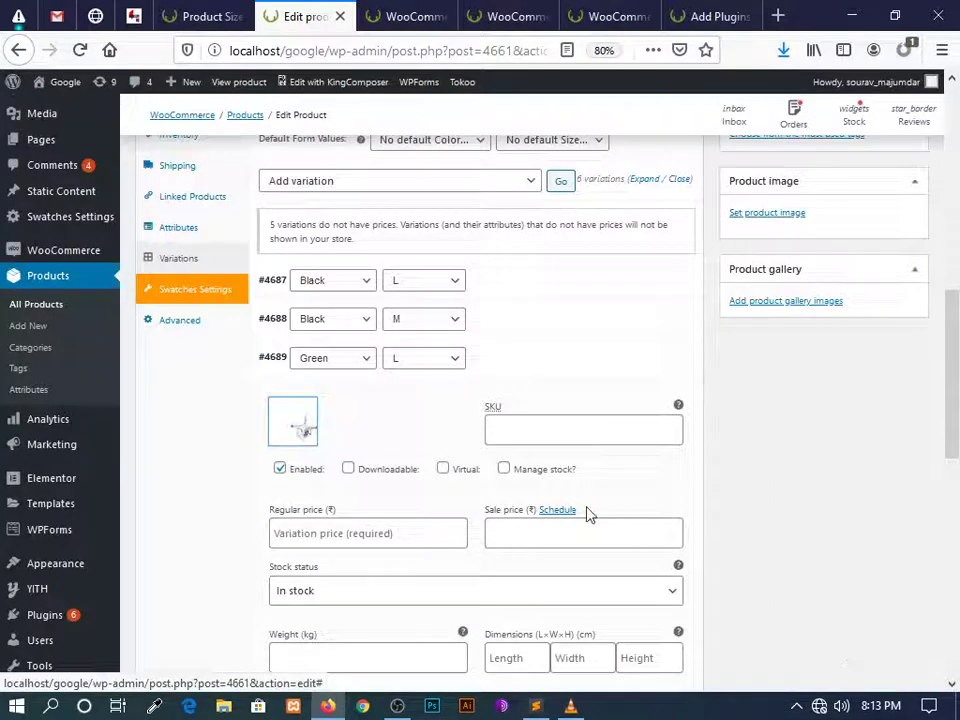
# Set the Green L variation's regular price to 899, collapse its details and save the variation changes
pyautogui.click(359, 537)
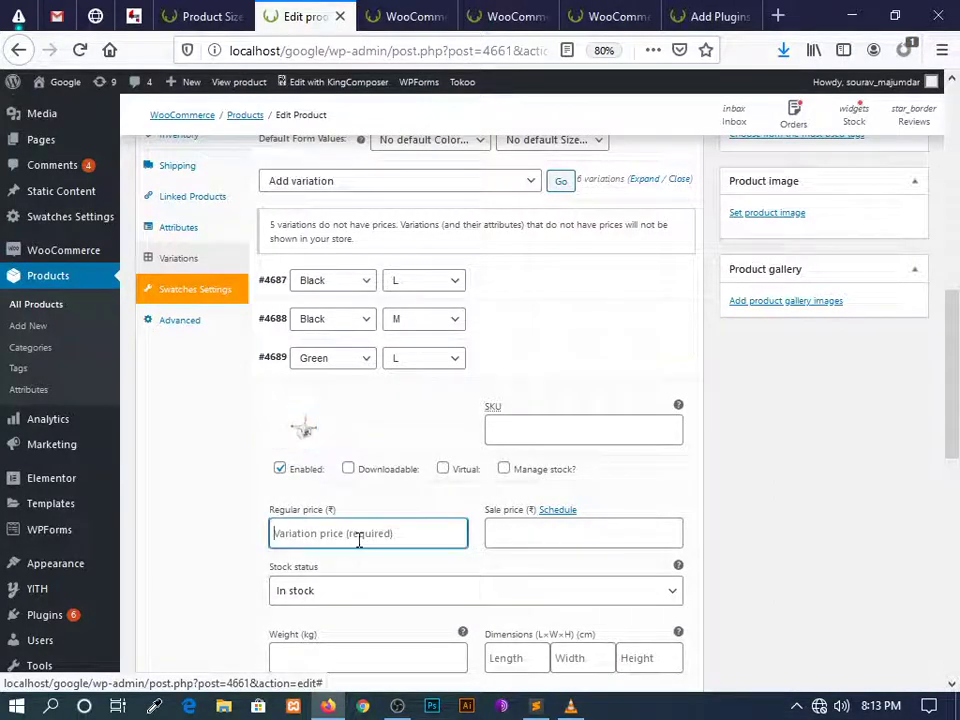
pyautogui.write('899')
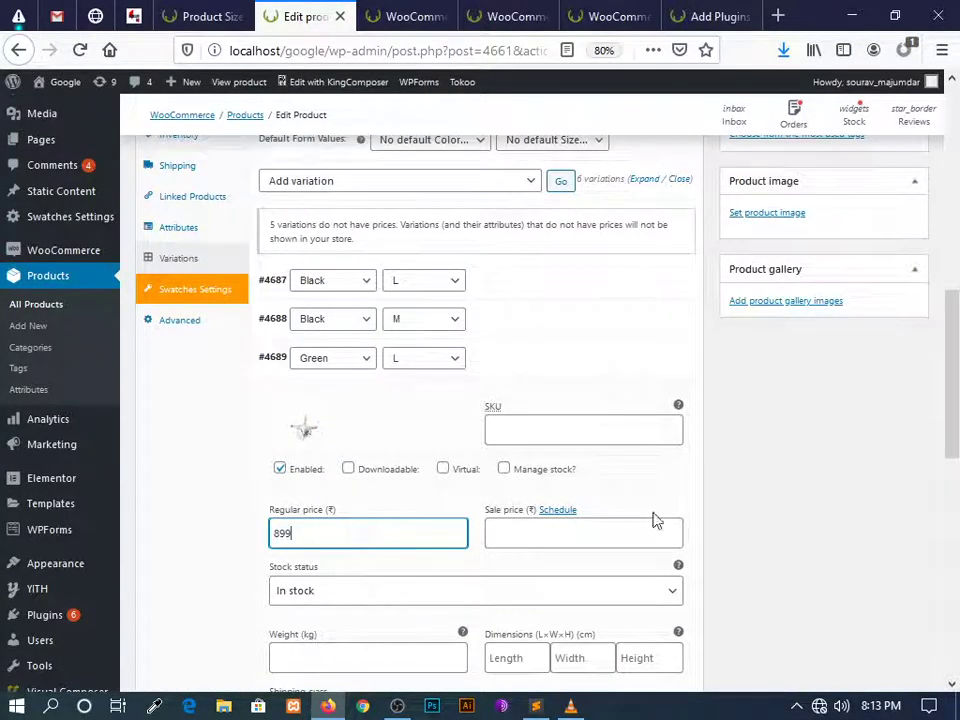
pyautogui.click(649, 363)
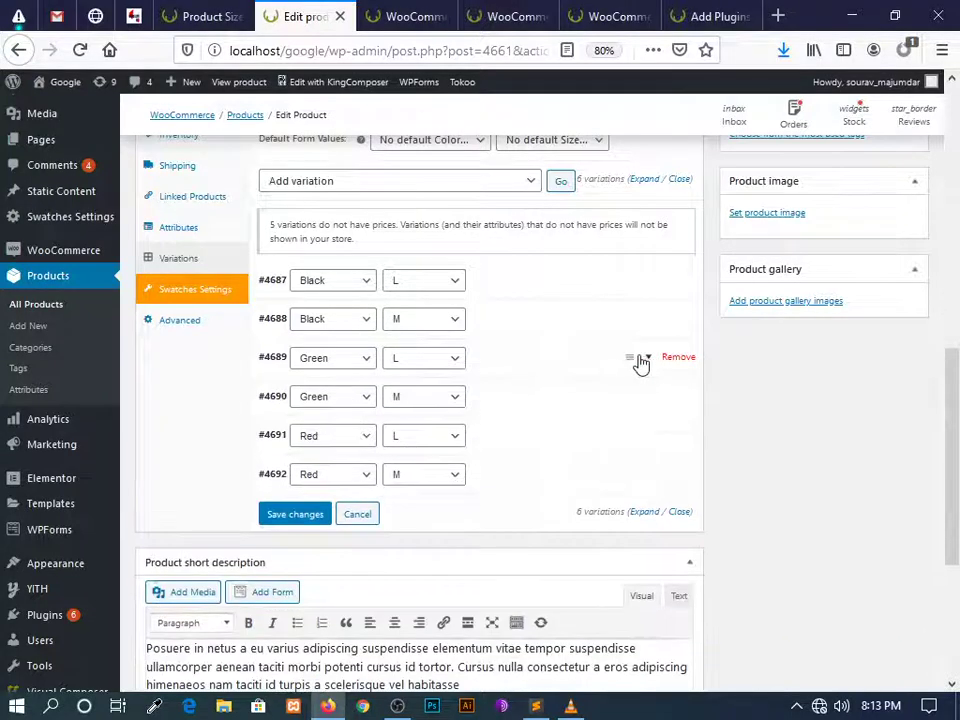
pyautogui.click(273, 514)
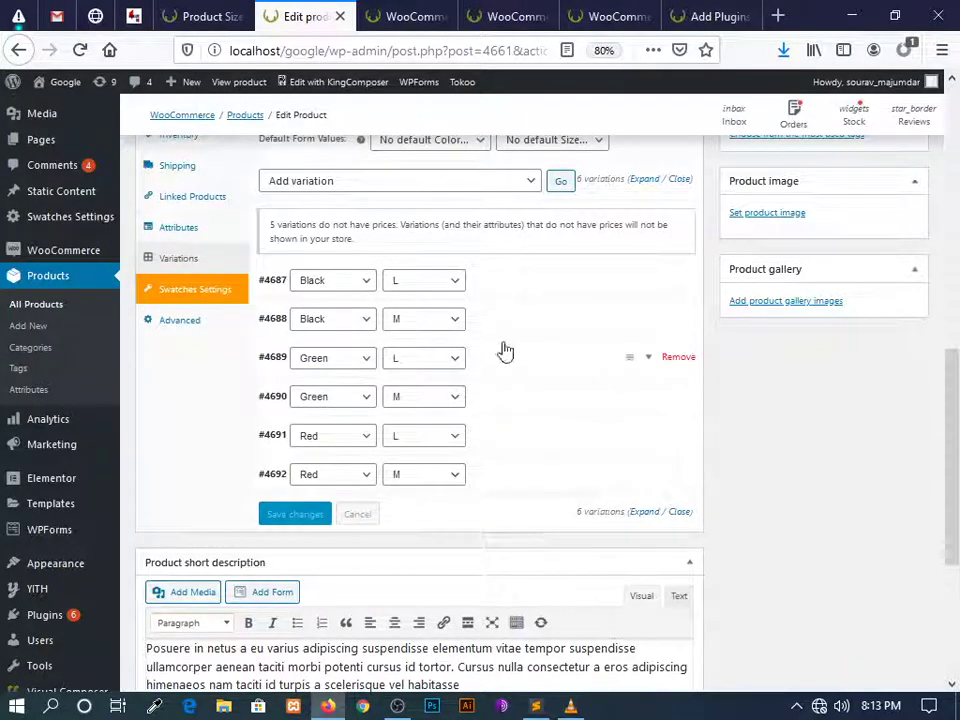
# Review the image and price settings of the Black M, Green L and Green M variations one after another
pyautogui.click(646, 321)
pyautogui.click(647, 321)
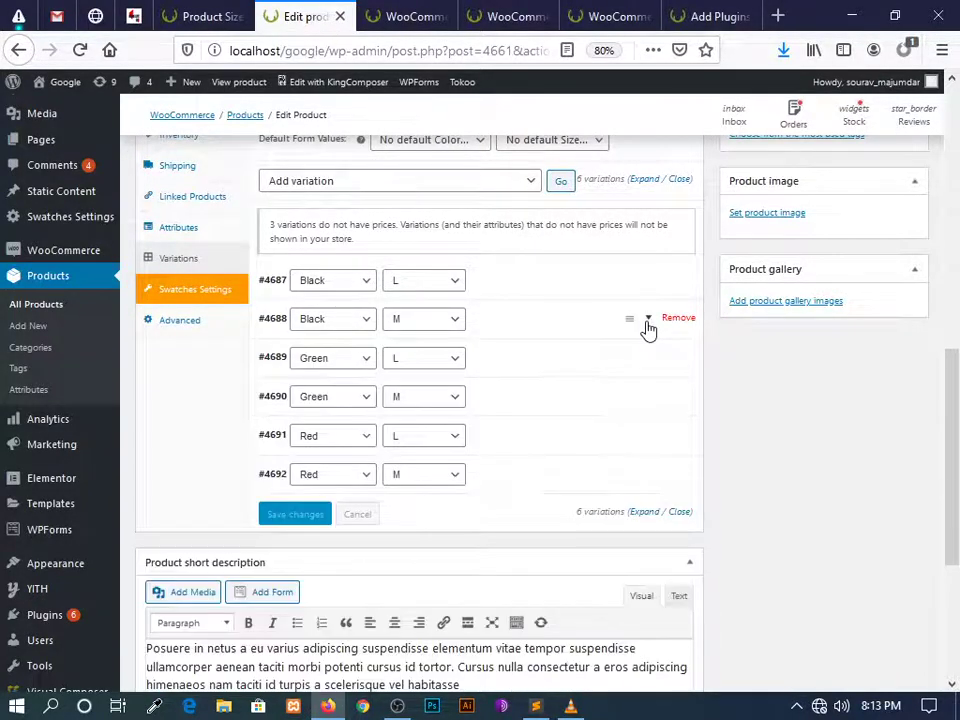
pyautogui.click(647, 321)
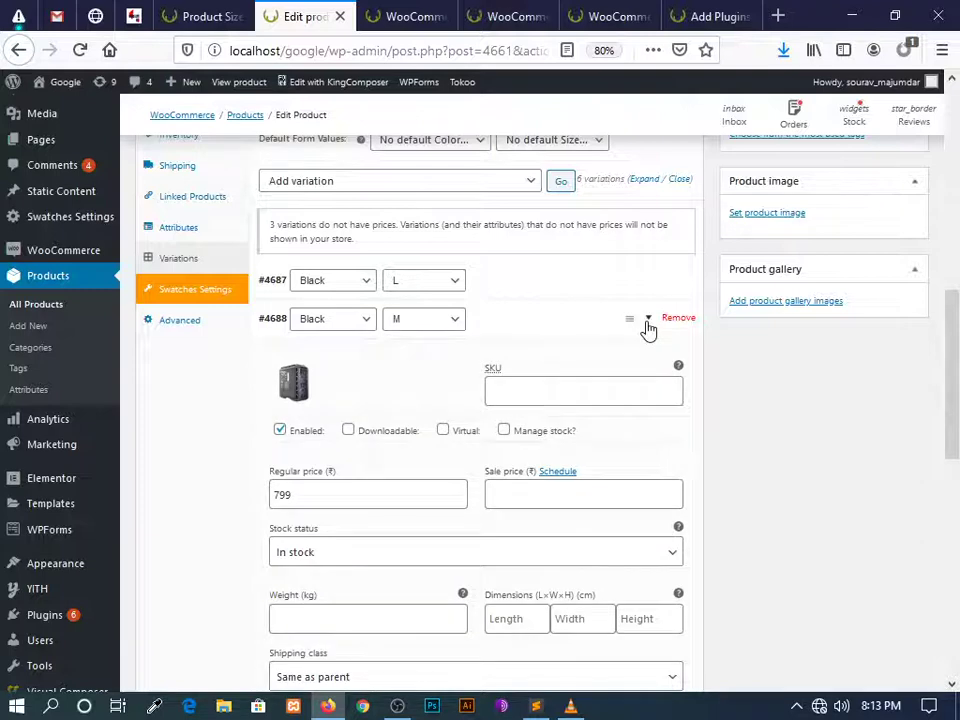
pyautogui.click(648, 328)
pyautogui.click(648, 356)
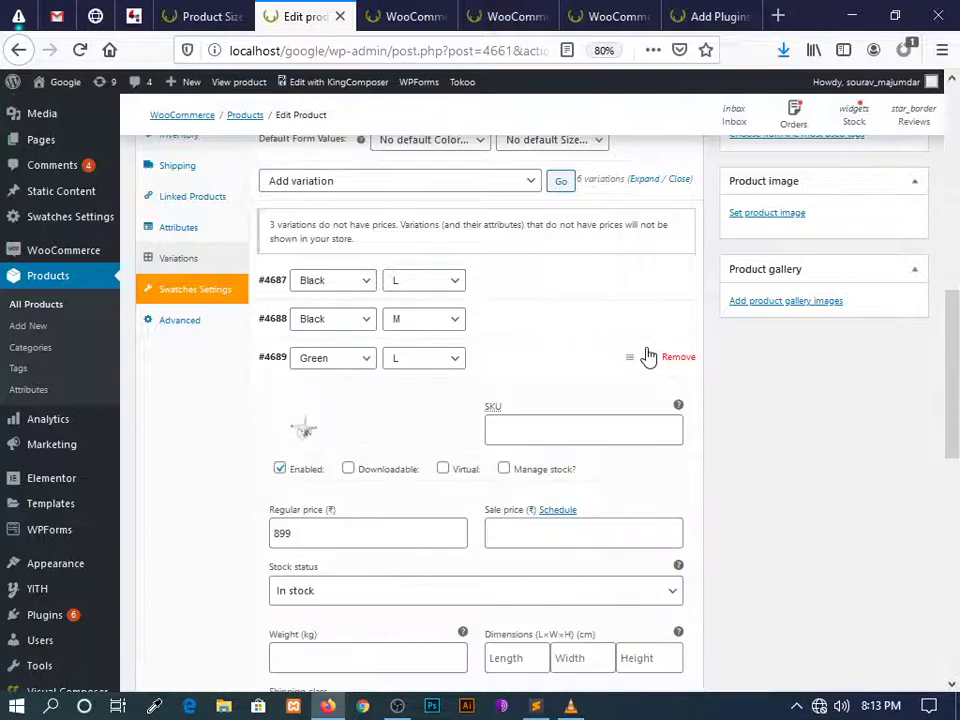
pyautogui.click(648, 356)
pyautogui.click(650, 397)
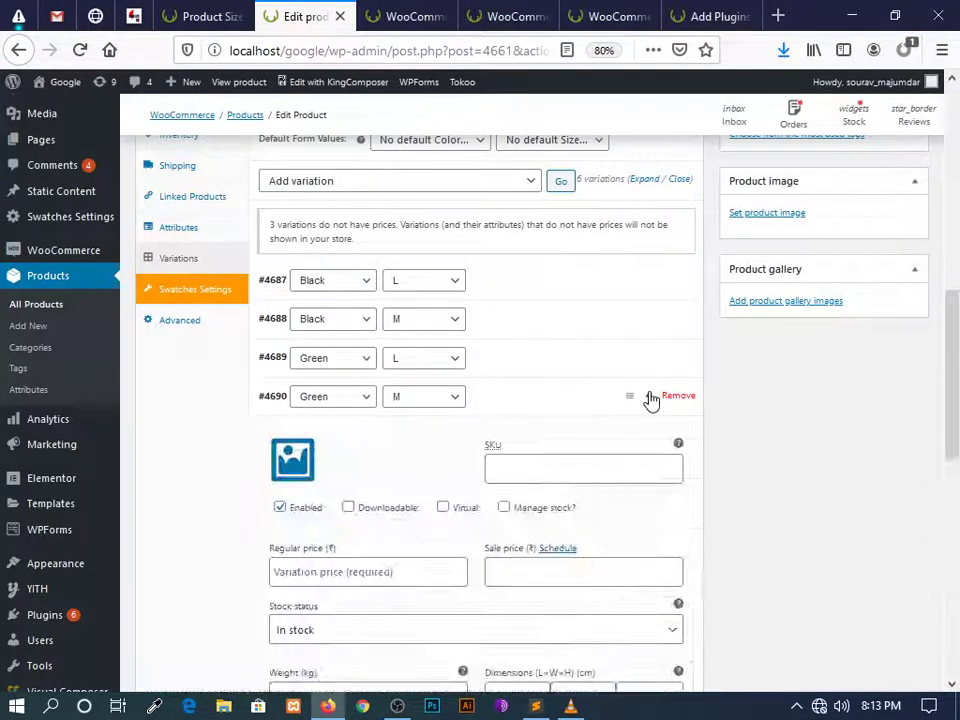
pyautogui.click(650, 397)
# Check each variation's image and price settings in reverse order, from Red M up to Black M
pyautogui.scroll(-2, 649, 370)
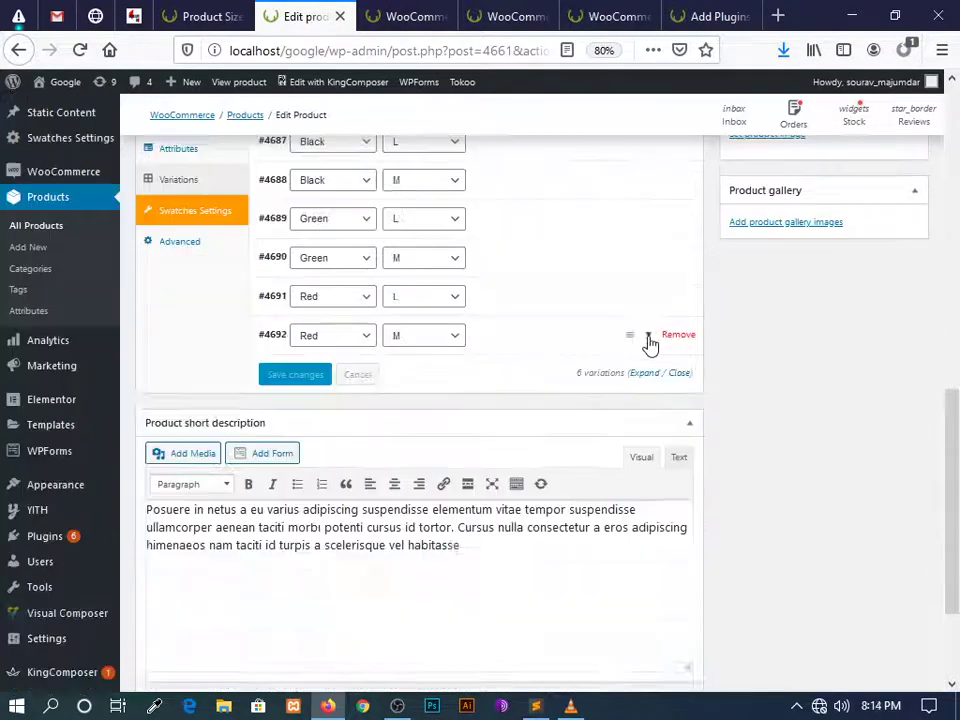
pyautogui.click(650, 340)
pyautogui.click(648, 340)
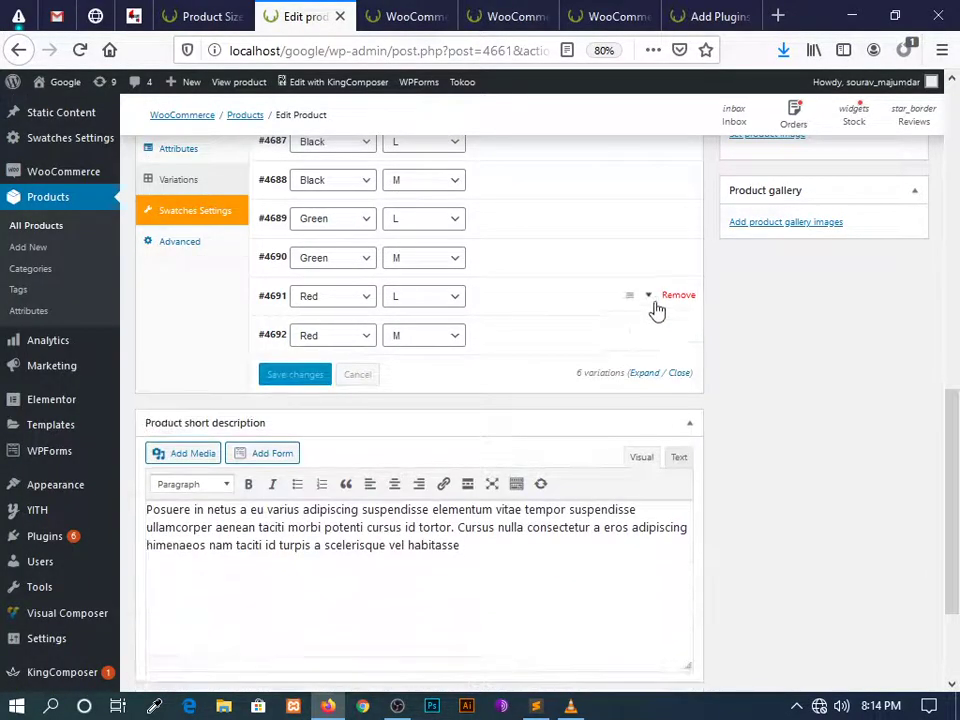
pyautogui.click(655, 302)
pyautogui.click(655, 300)
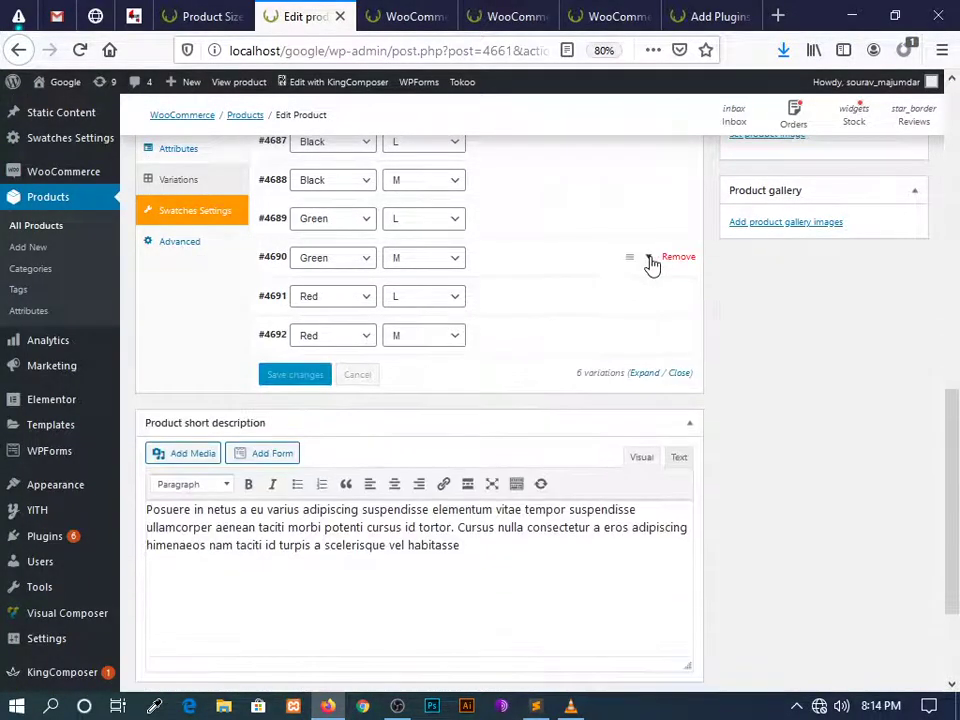
pyautogui.click(649, 259)
pyautogui.click(651, 260)
pyautogui.click(647, 217)
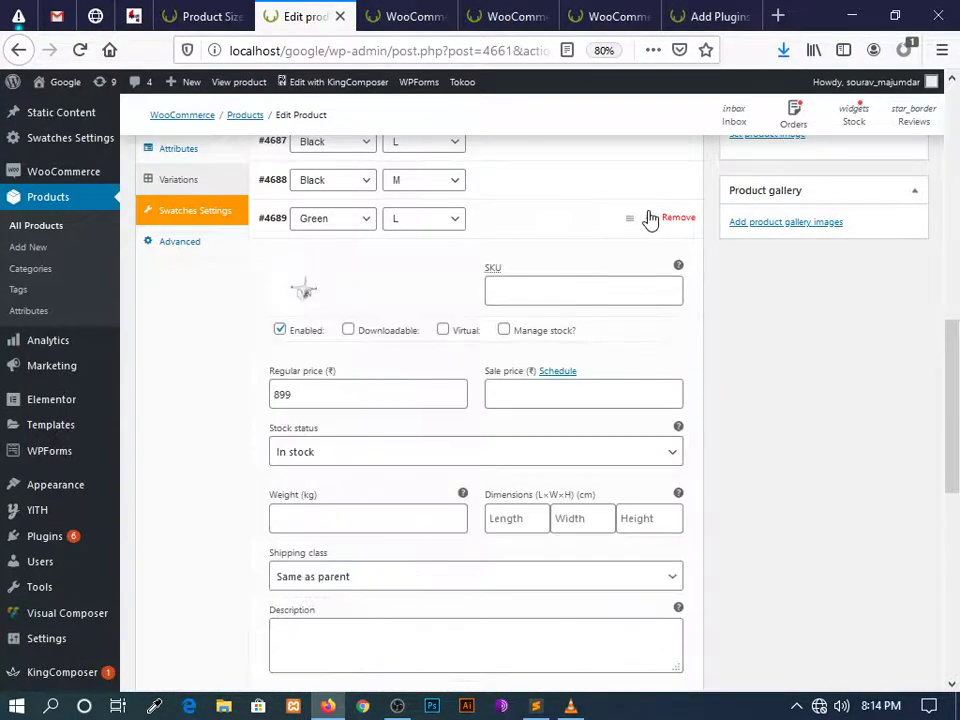
pyautogui.click(647, 217)
pyautogui.scroll(3, 647, 228)
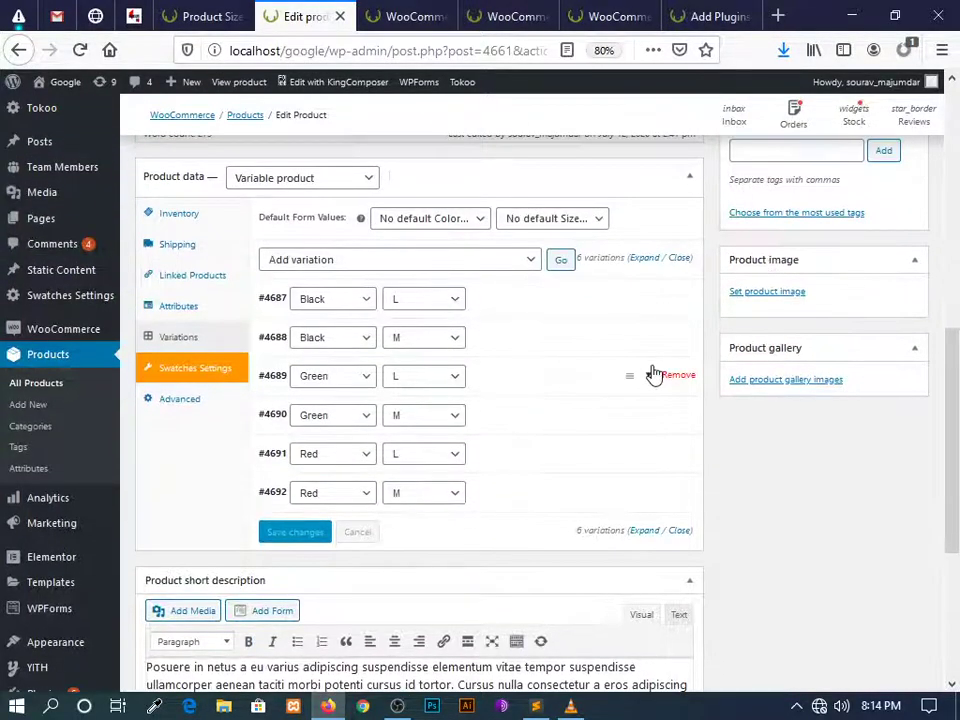
pyautogui.click(654, 375)
pyautogui.click(654, 375)
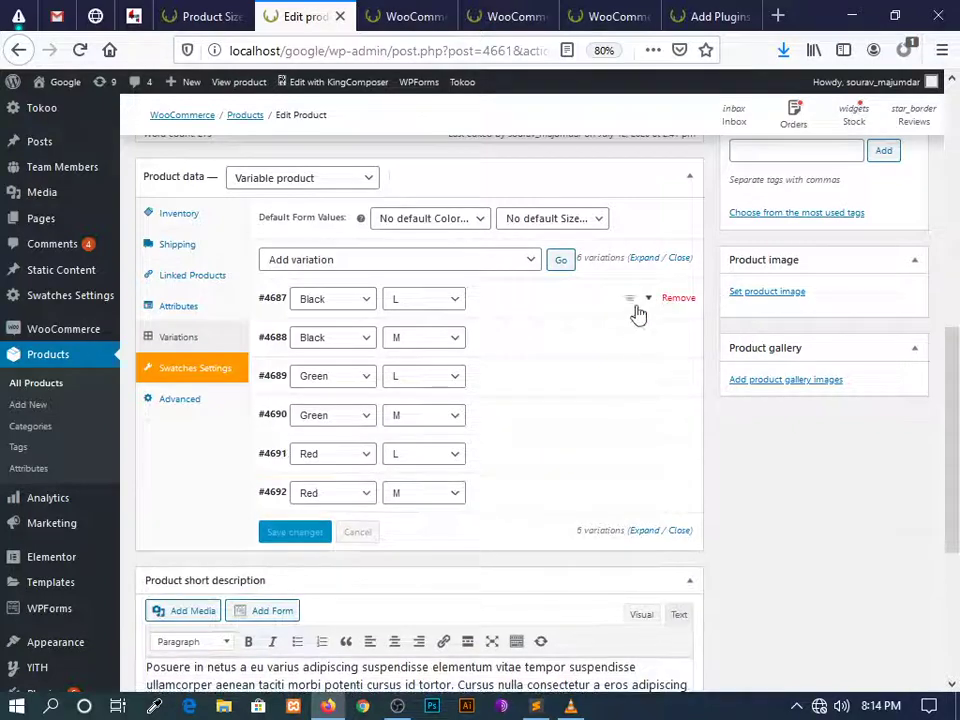
pyautogui.click(645, 336)
pyautogui.click(645, 336)
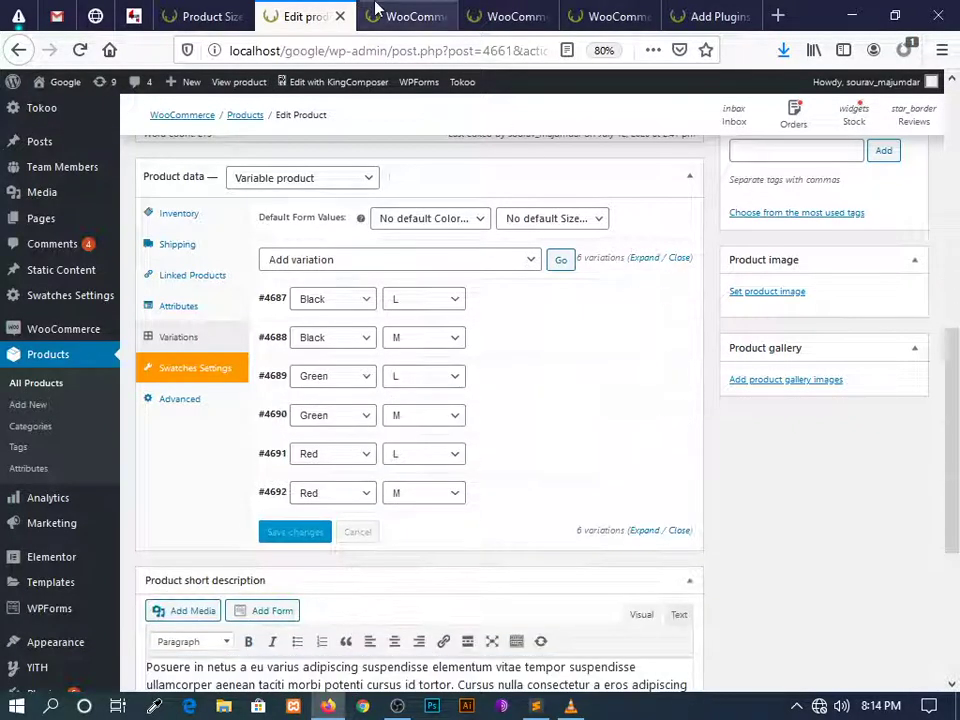
# Switch to the demo product's storefront page and preview the Green variation in sizes L and M
pyautogui.click(380, 12)
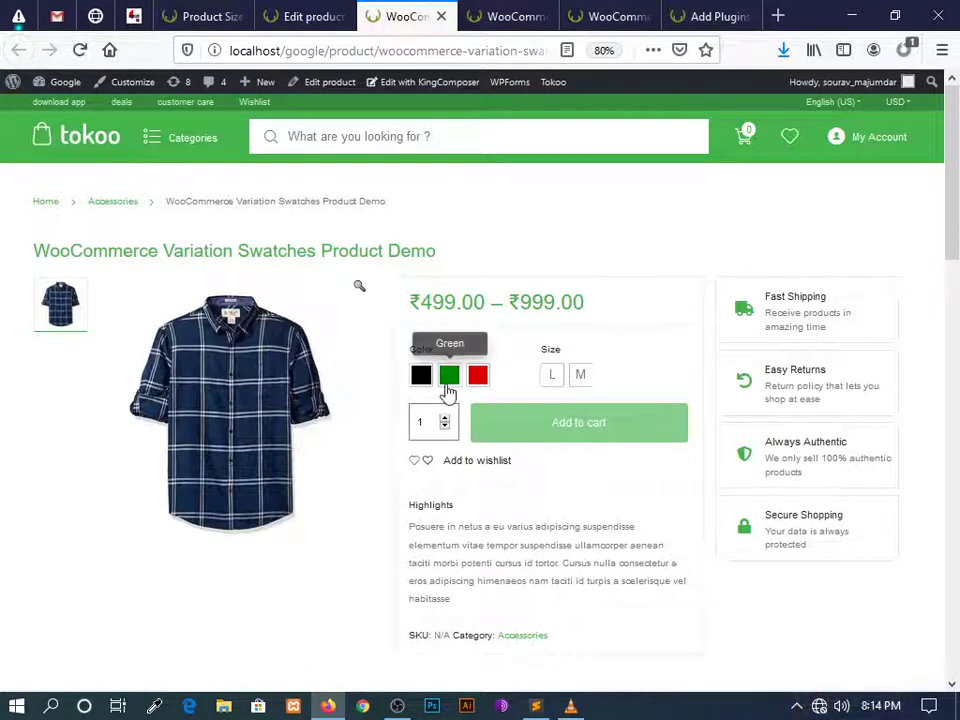
pyautogui.click(448, 386)
pyautogui.click(551, 379)
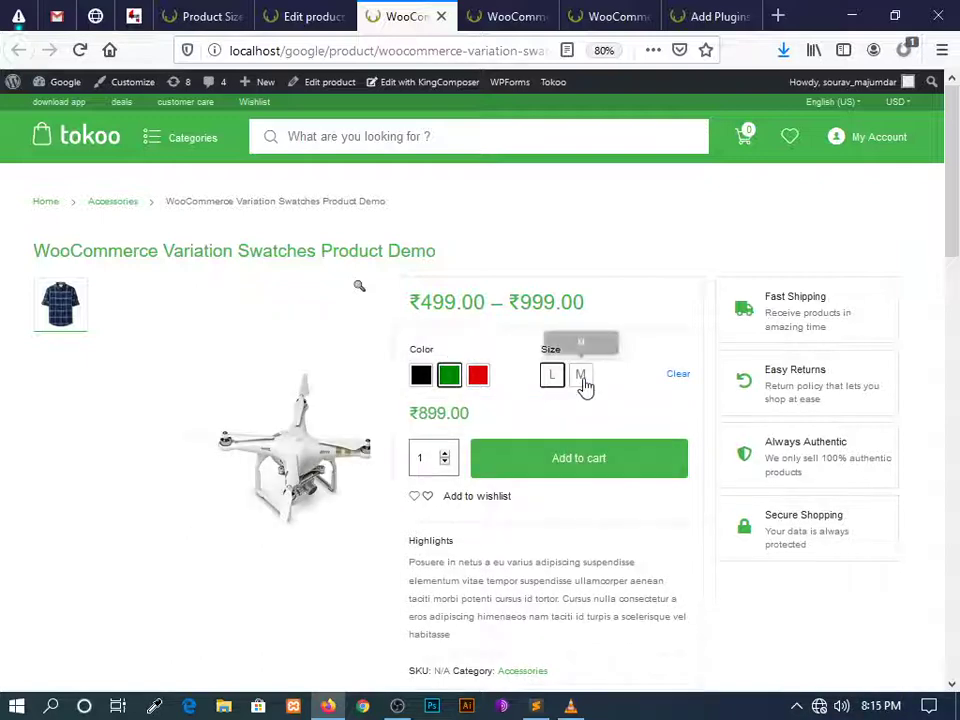
pyautogui.click(582, 382)
# Preview the Red variation on the storefront, alternating between sizes M and L
pyautogui.click(481, 377)
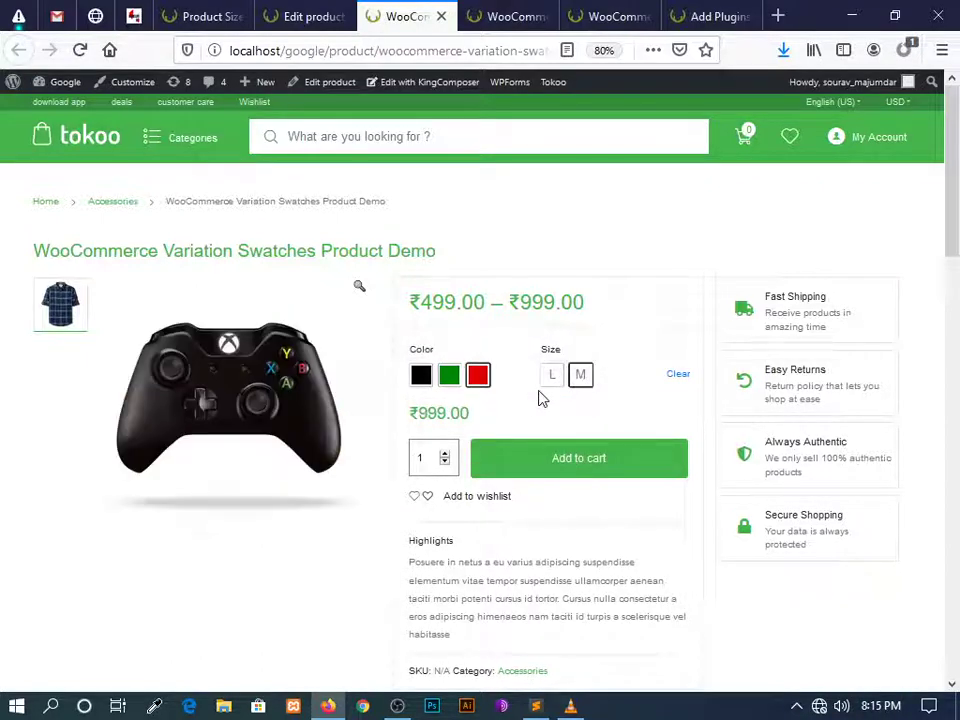
pyautogui.click(553, 378)
pyautogui.click(582, 378)
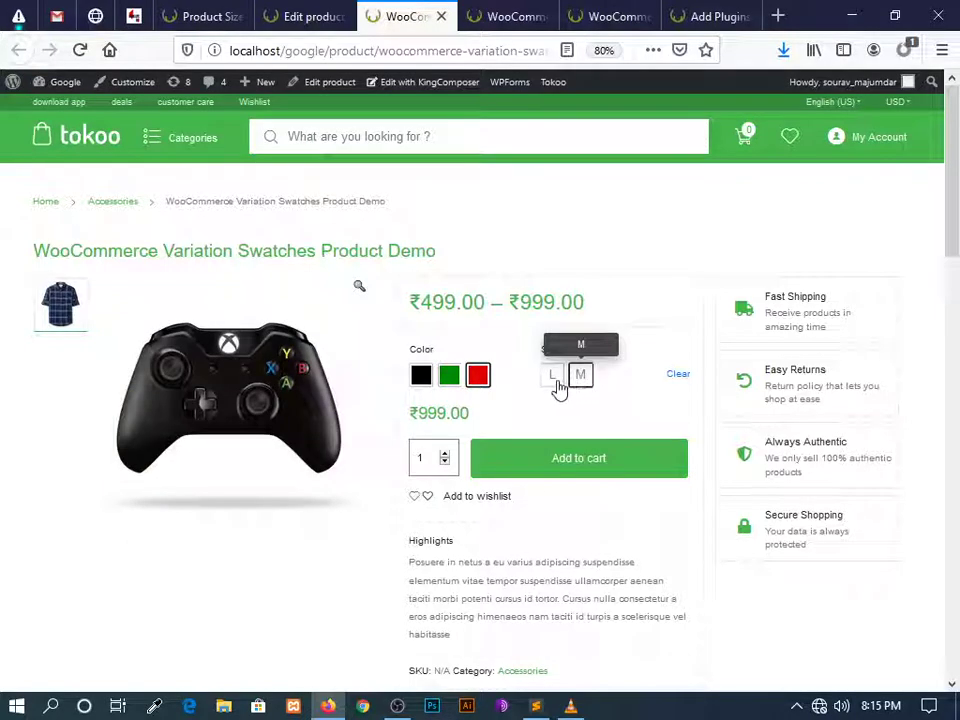
pyautogui.click(553, 378)
# Preview Black in sizes L and M, followed by Red in both sizes and Green in size L
pyautogui.click(421, 377)
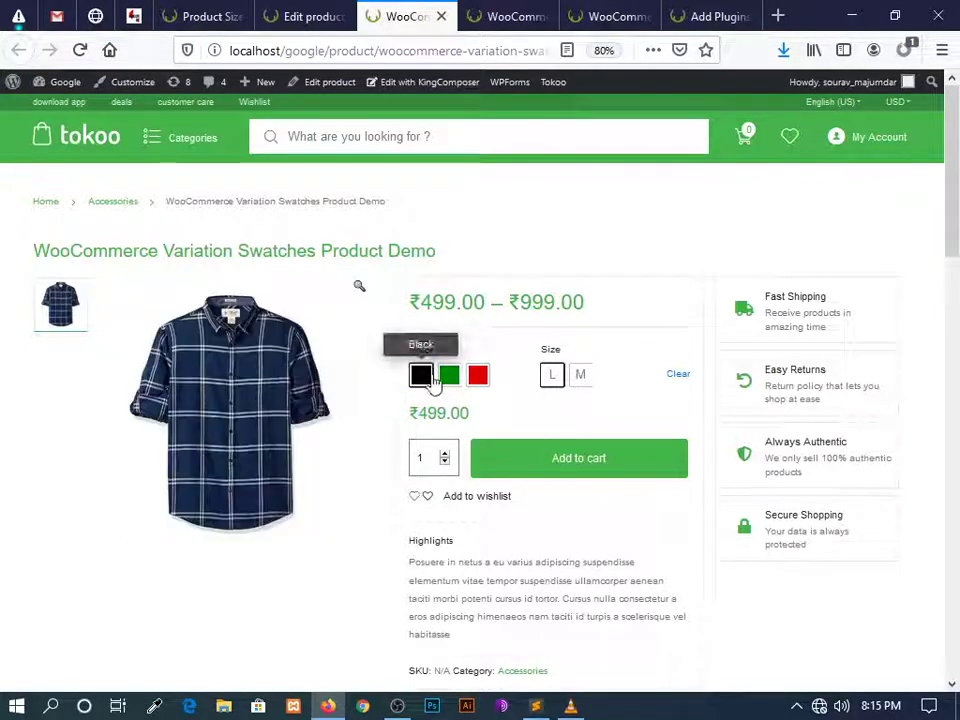
pyautogui.click(579, 380)
pyautogui.click(479, 392)
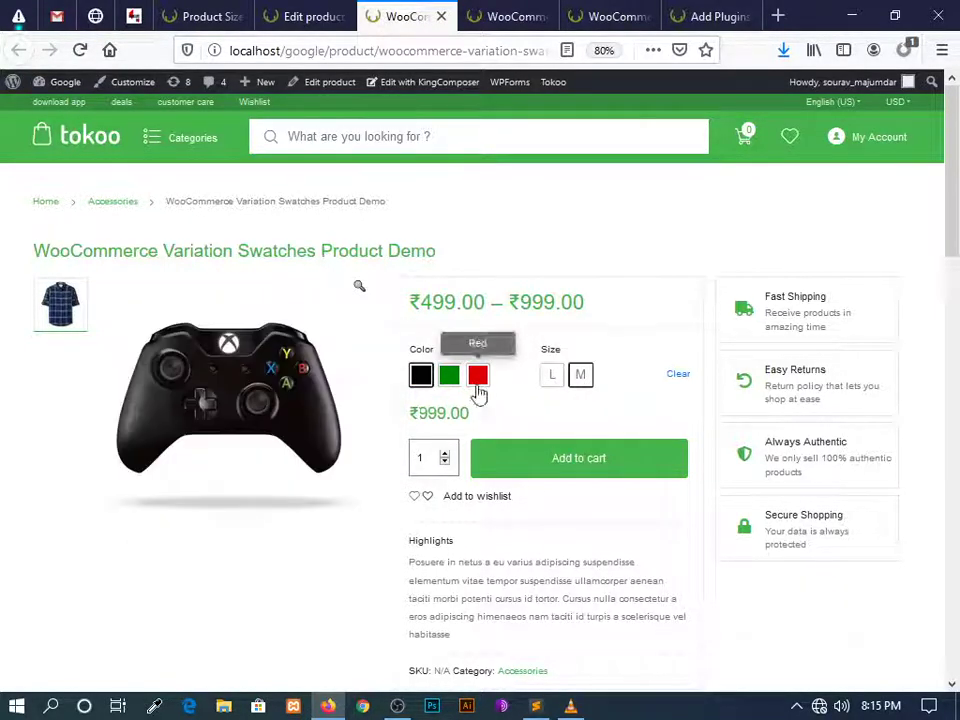
pyautogui.click(552, 378)
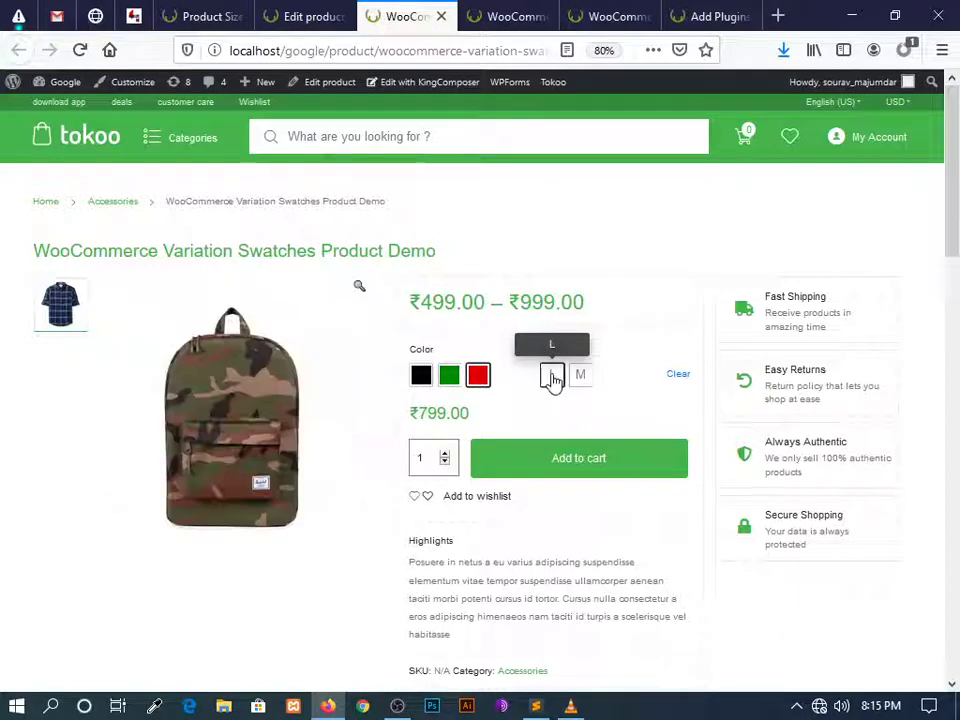
pyautogui.click(450, 384)
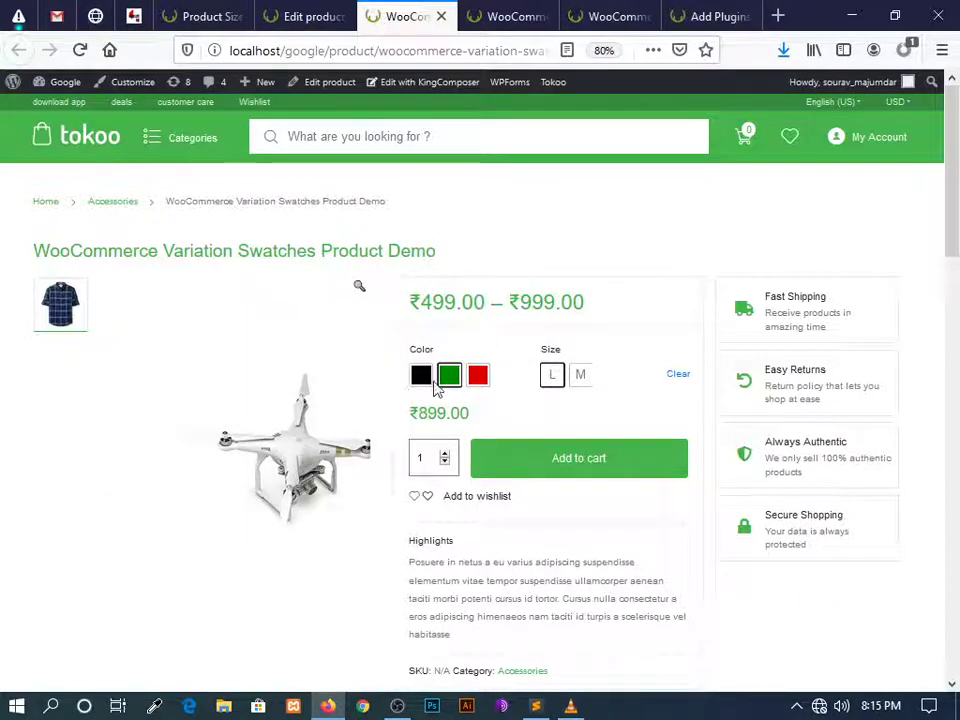
# Preview the Black variation in sizes M and L, and clear the swatch selection
pyautogui.click(421, 378)
pyautogui.click(581, 380)
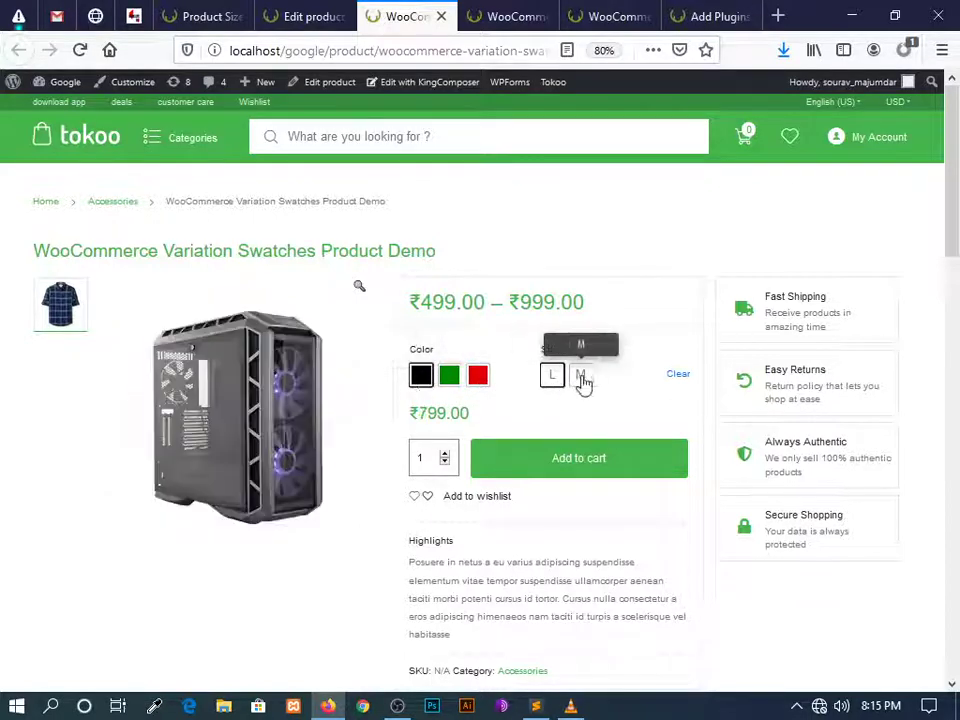
pyautogui.scroll(-1, 568, 435)
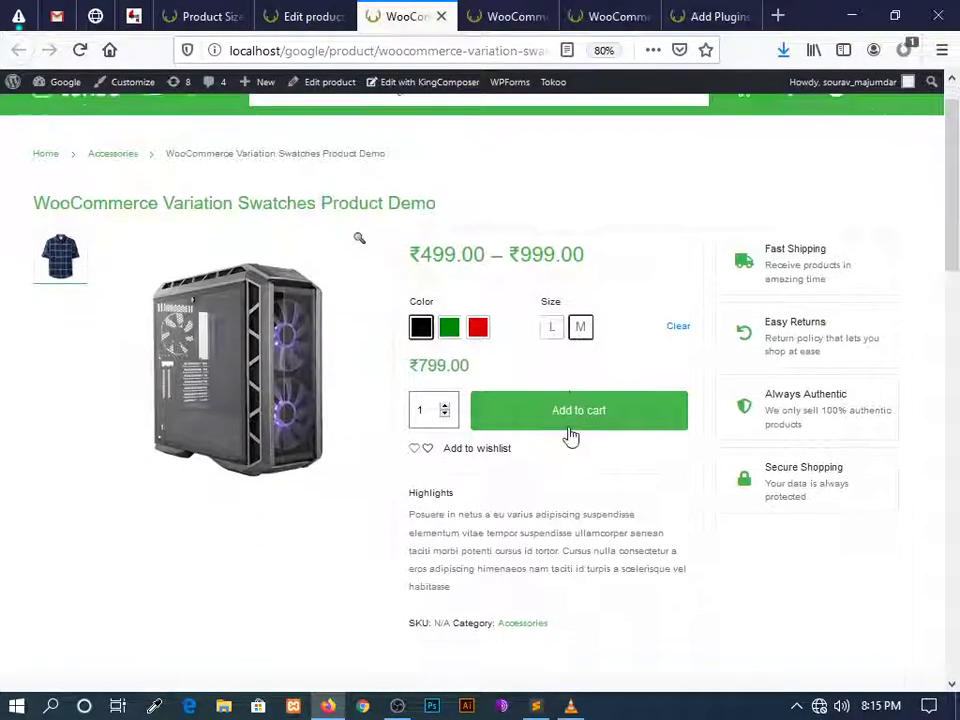
pyautogui.scroll(1, 636, 396)
pyautogui.click(554, 379)
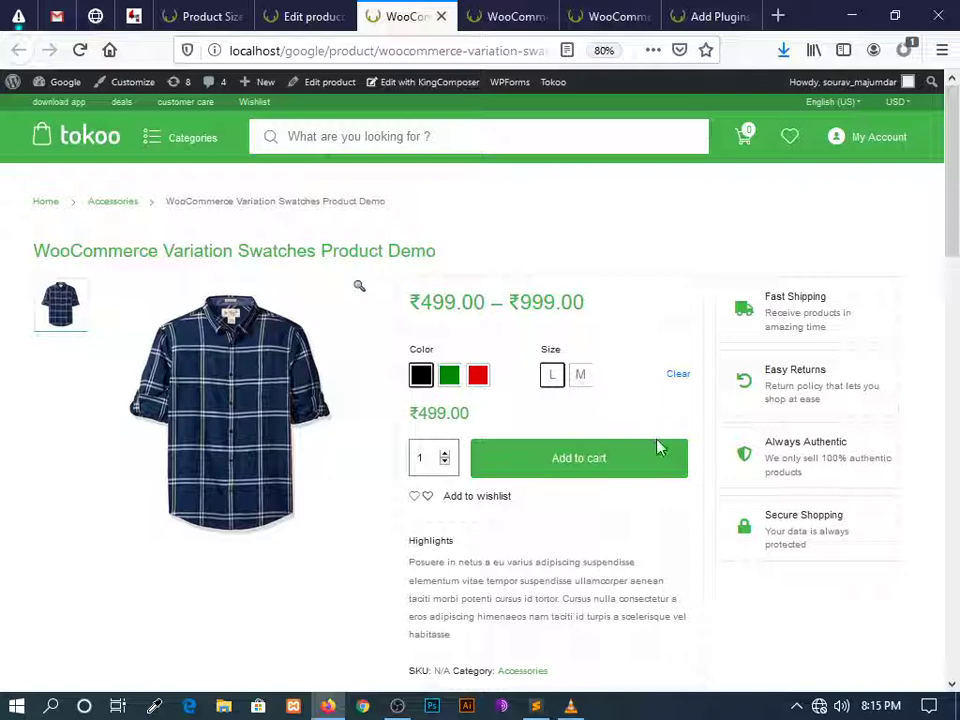
pyautogui.click(683, 377)
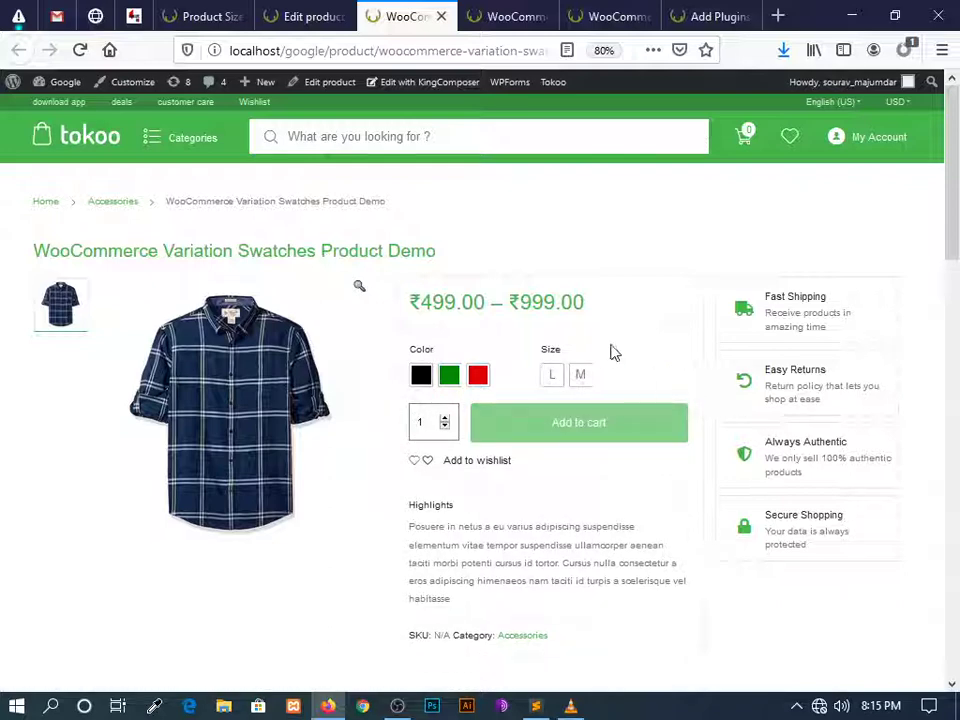
# Glance at the other swatches product page, return to the demo product, and compare Green L and M against the displayed price range
pyautogui.click(515, 19)
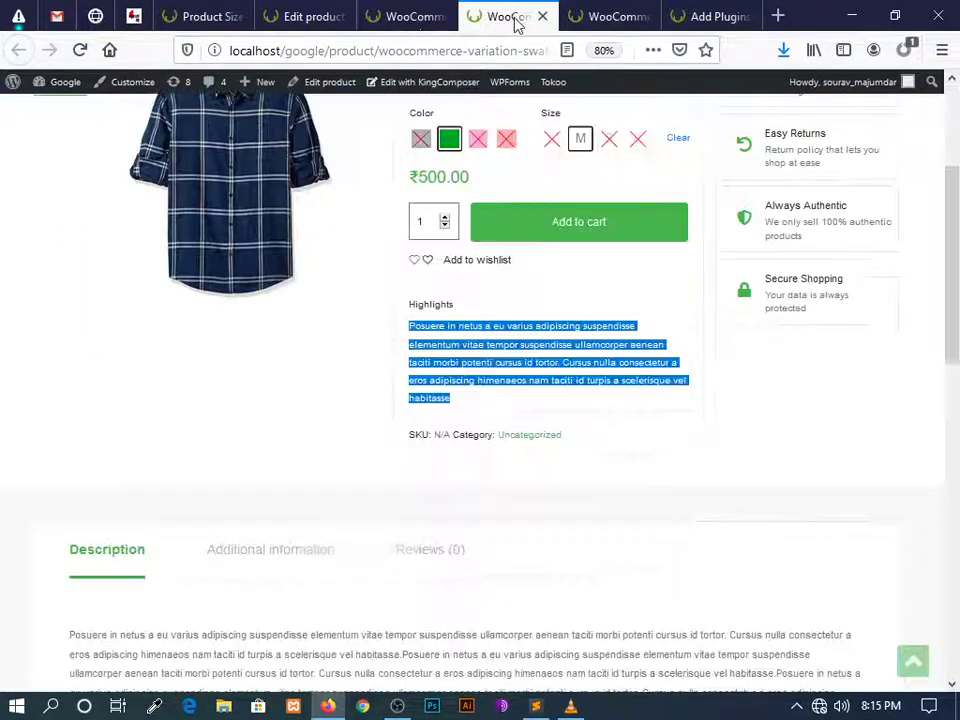
pyautogui.click(430, 24)
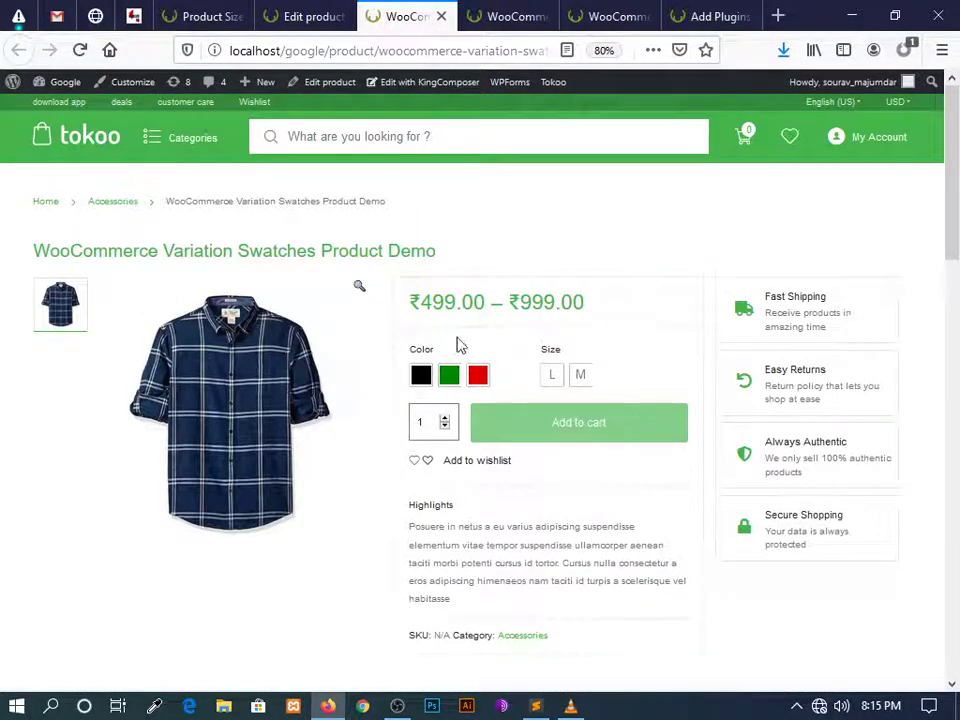
pyautogui.click(449, 375)
pyautogui.click(551, 375)
pyautogui.click(580, 375)
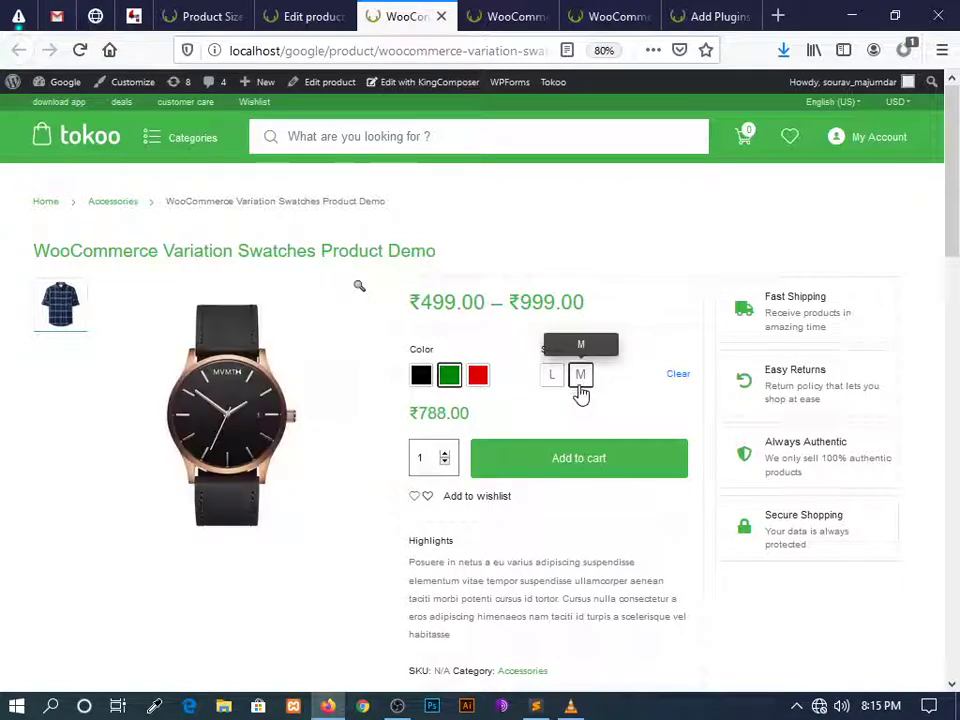
pyautogui.moveTo(419, 297); pyautogui.dragTo(606, 317)
pyautogui.click(601, 313)
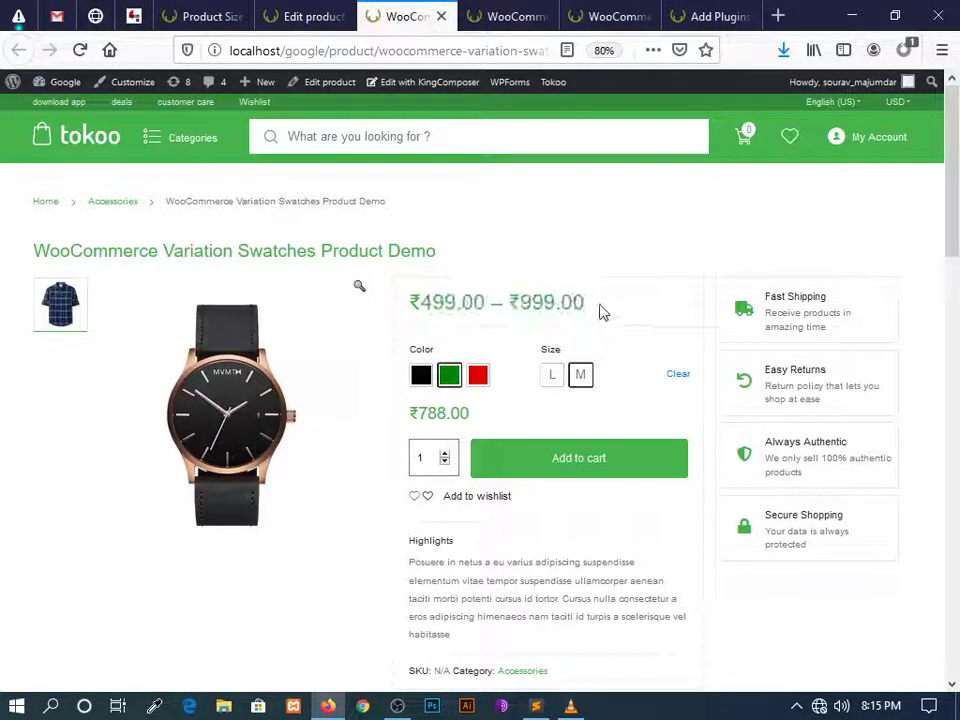
# Open the YouTube website in a new browser tab
pyautogui.click(783, 18)
pyautogui.click(191, 289)
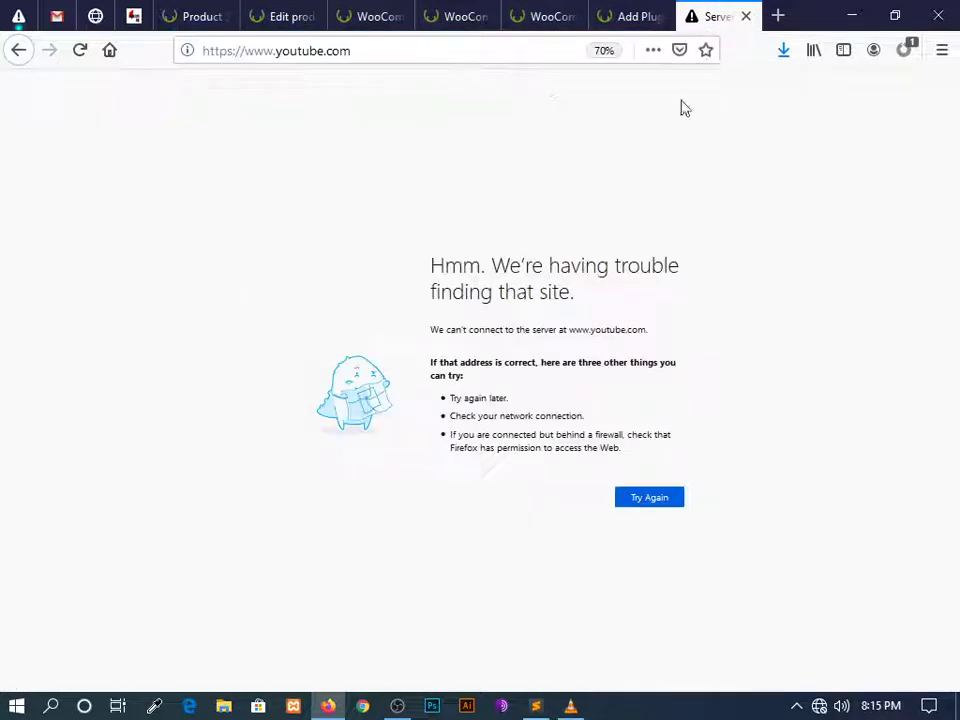